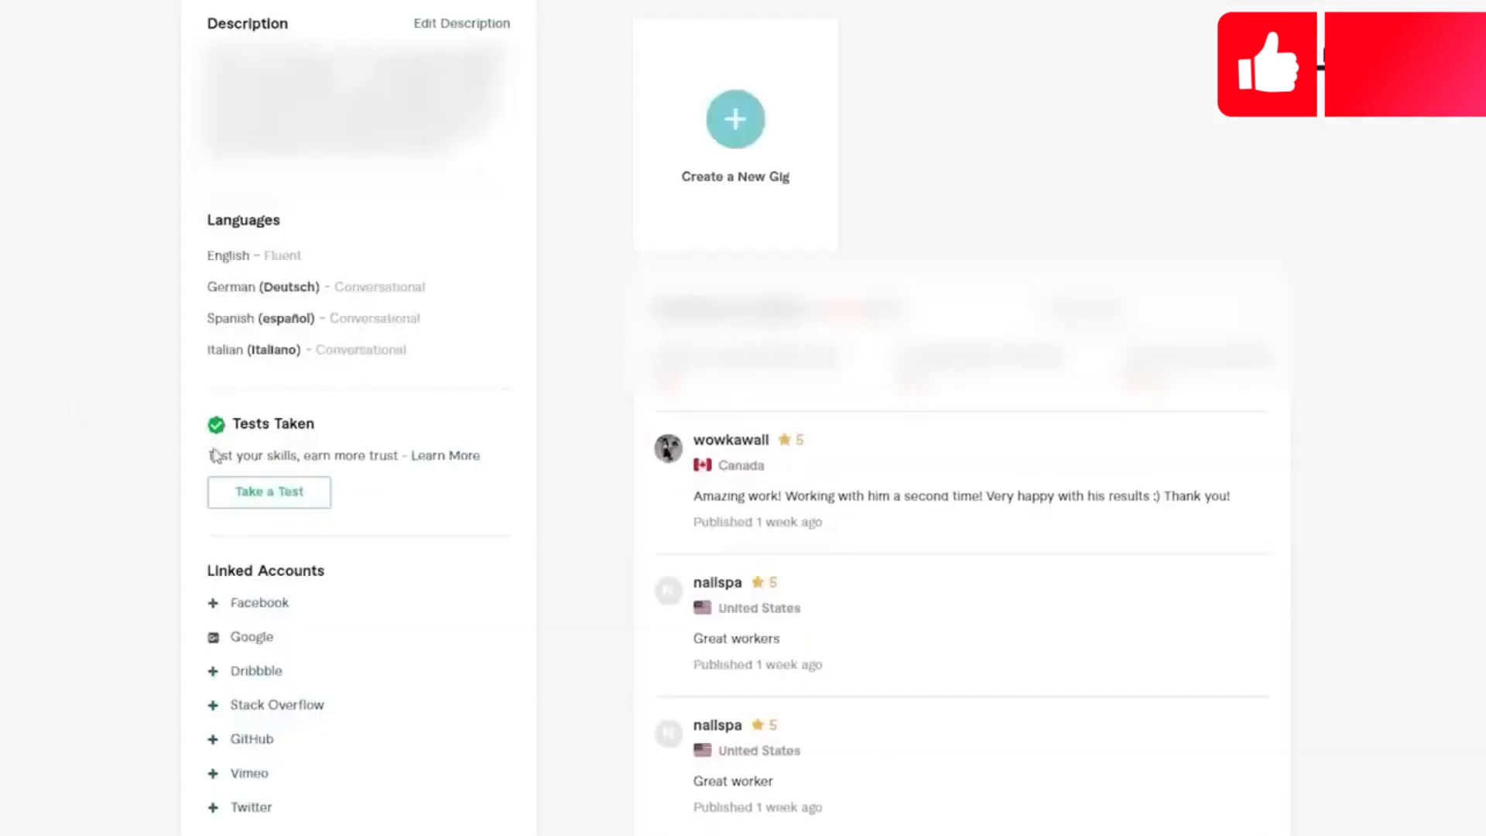
# Step: Create a new gig and begin editing its title
pyautogui.click(732, 135)
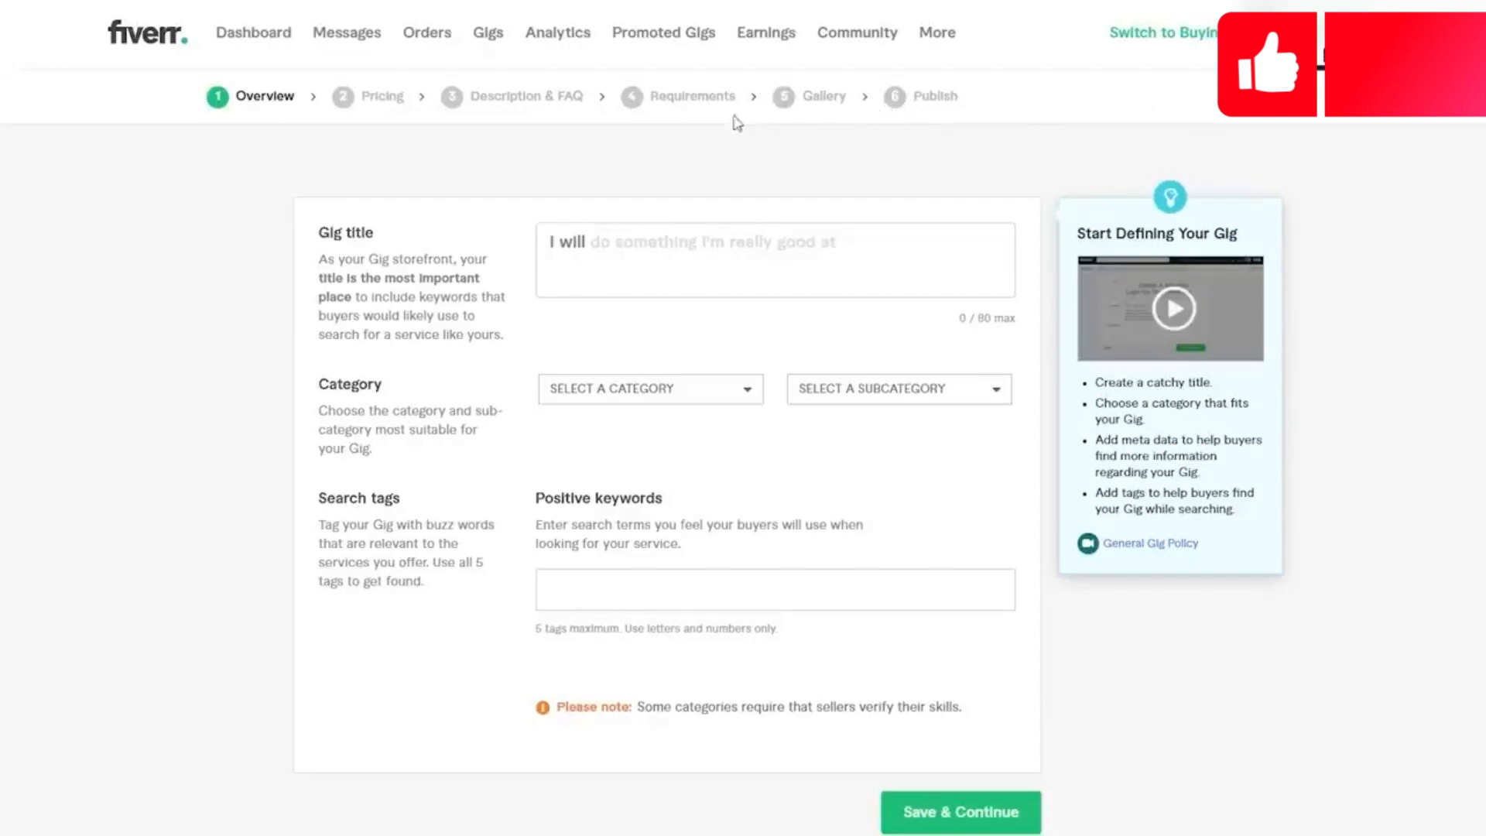
pyautogui.click(560, 259)
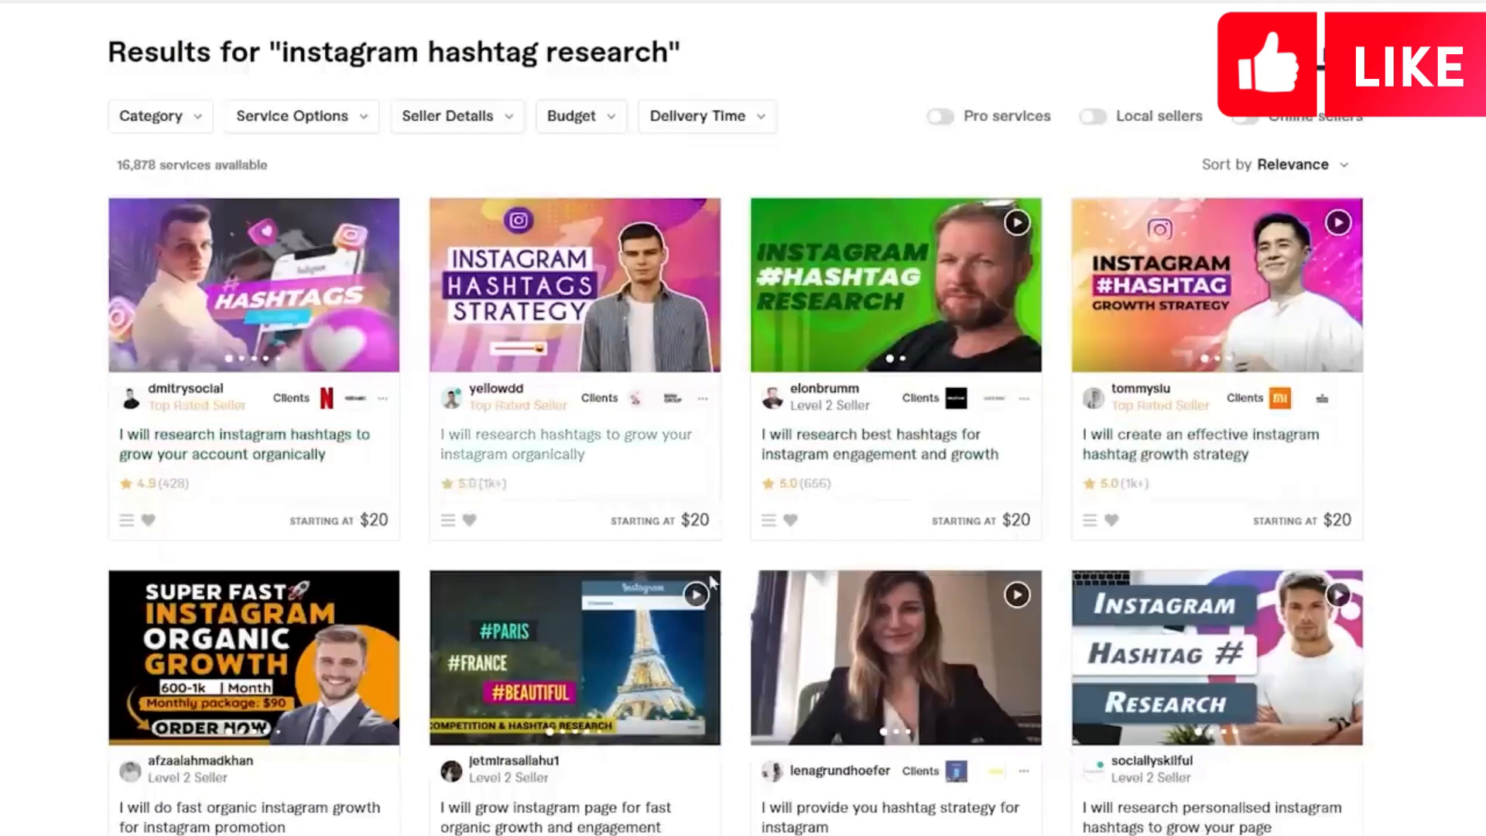
# Step: Examine the competing gigs listed for "instagram hashtag research", comparing their titles, thumbnails, ratings and starting prices
pyautogui.scroll(-5, 736, 446)
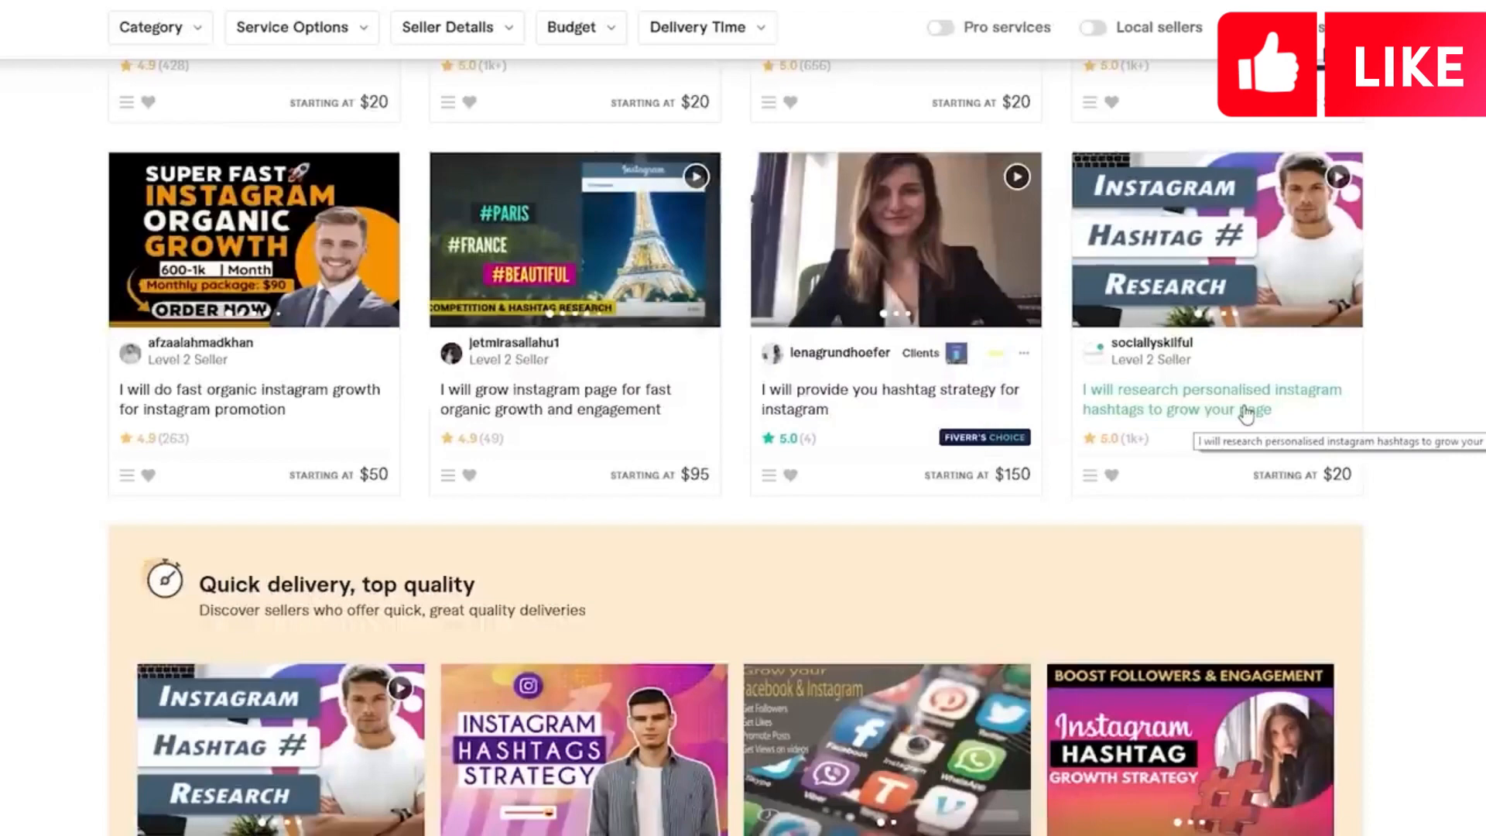
pyautogui.scroll(2, 1168, 381)
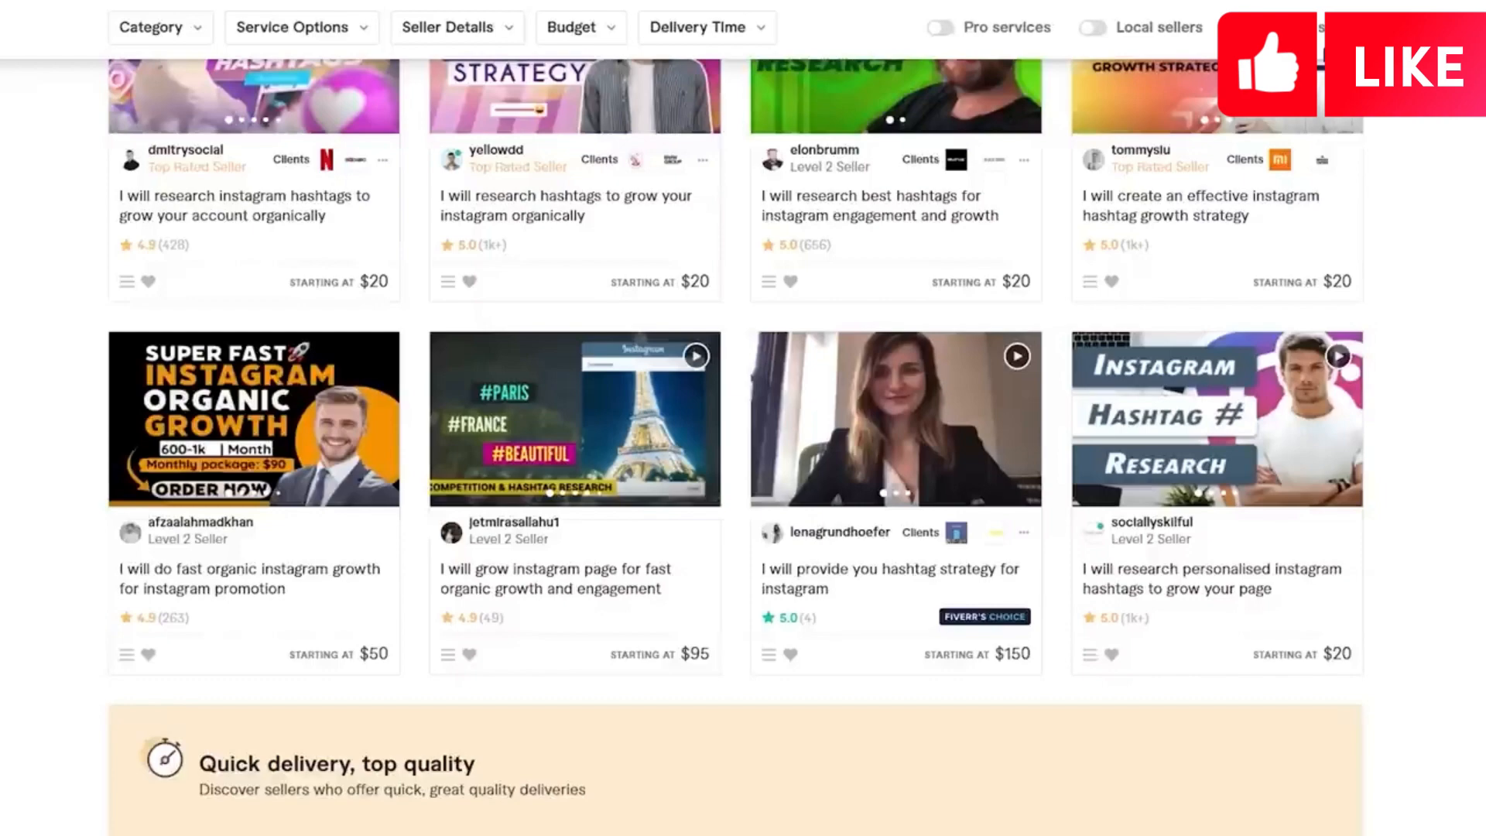
pyautogui.scroll(-8, 735, 446)
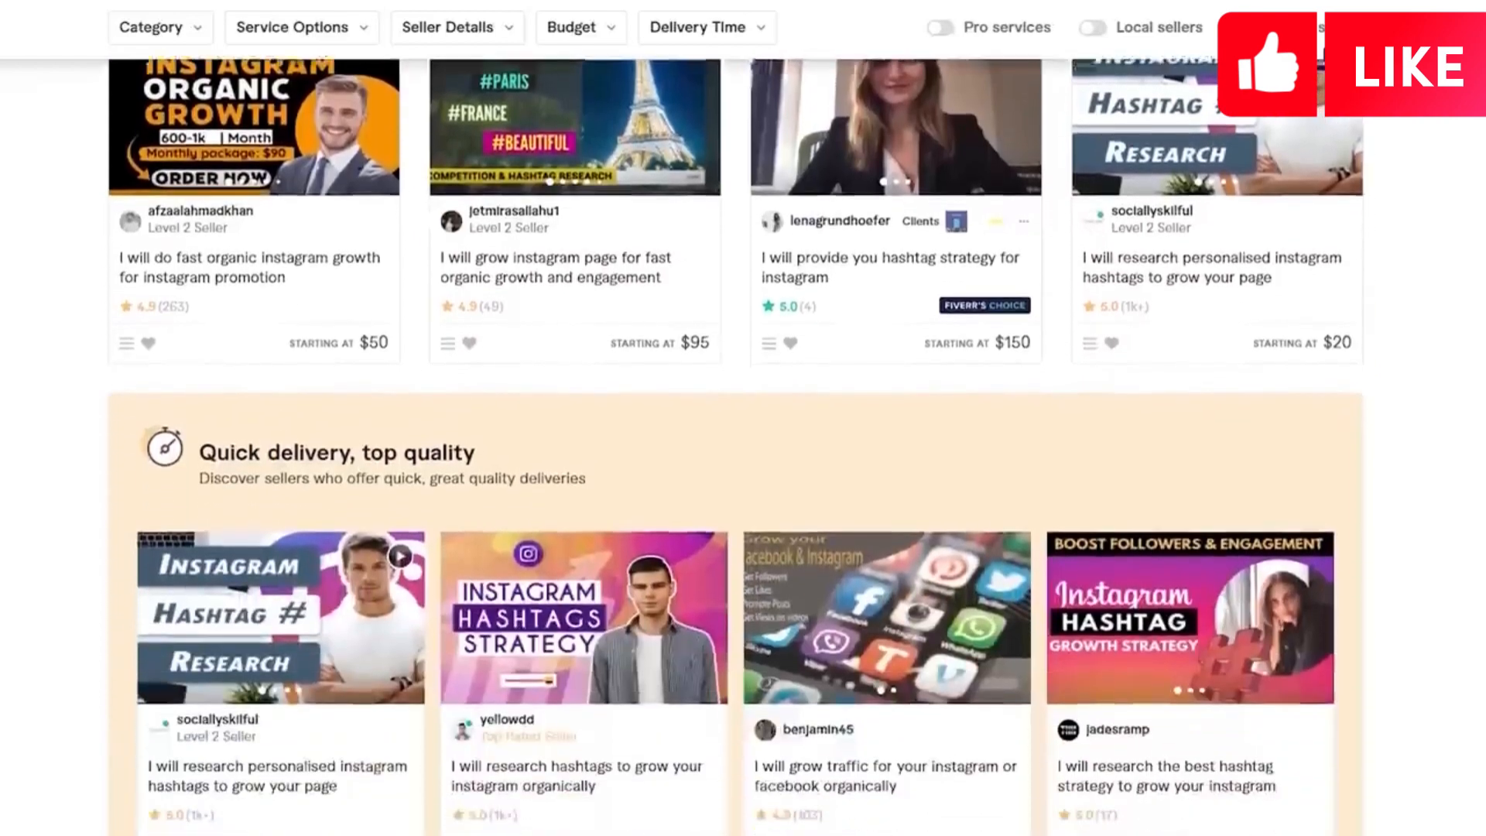
pyautogui.scroll(-6, 735, 446)
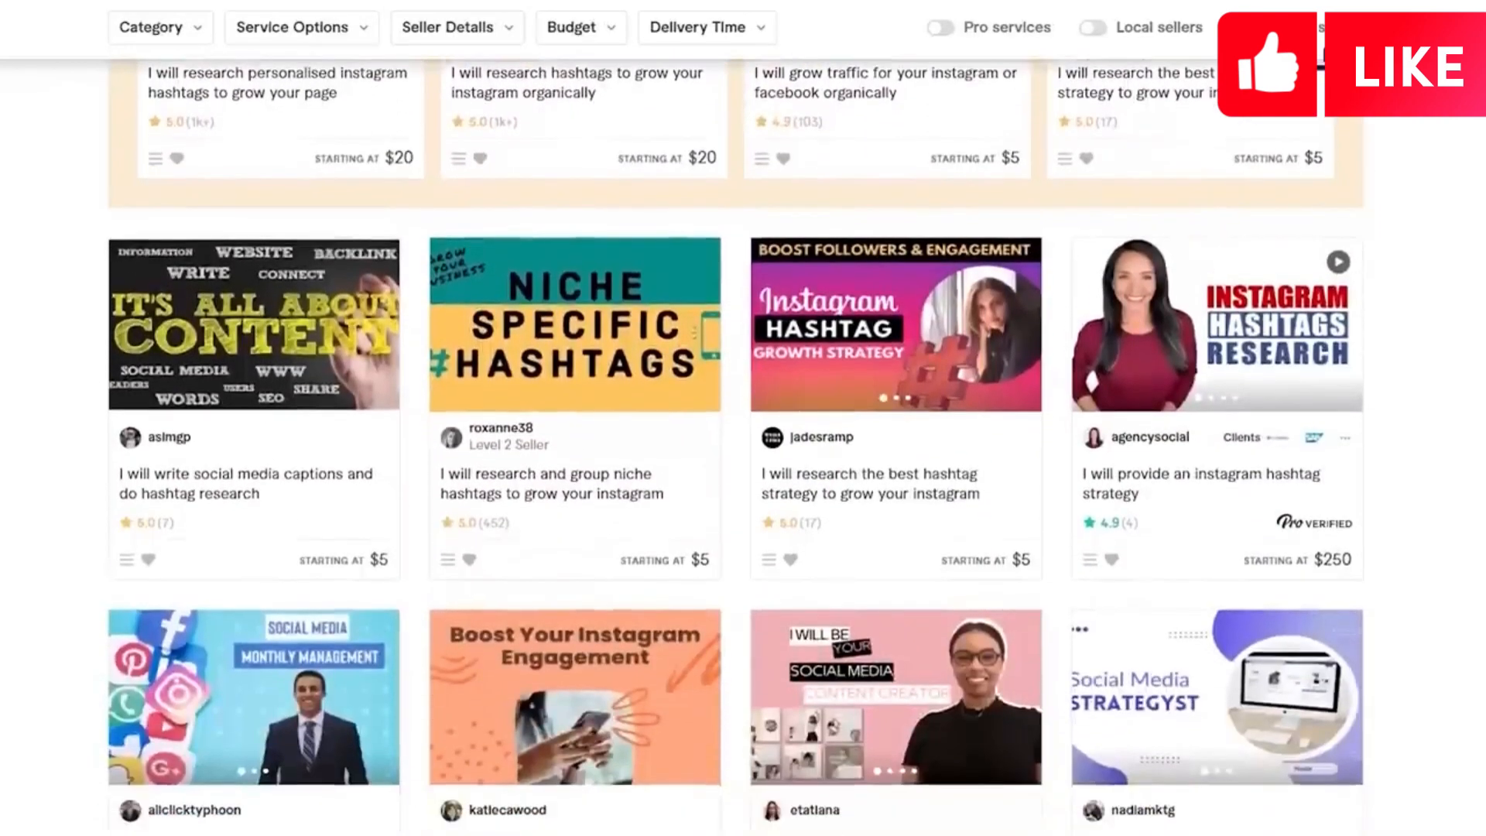
pyautogui.scroll(-5, 735, 446)
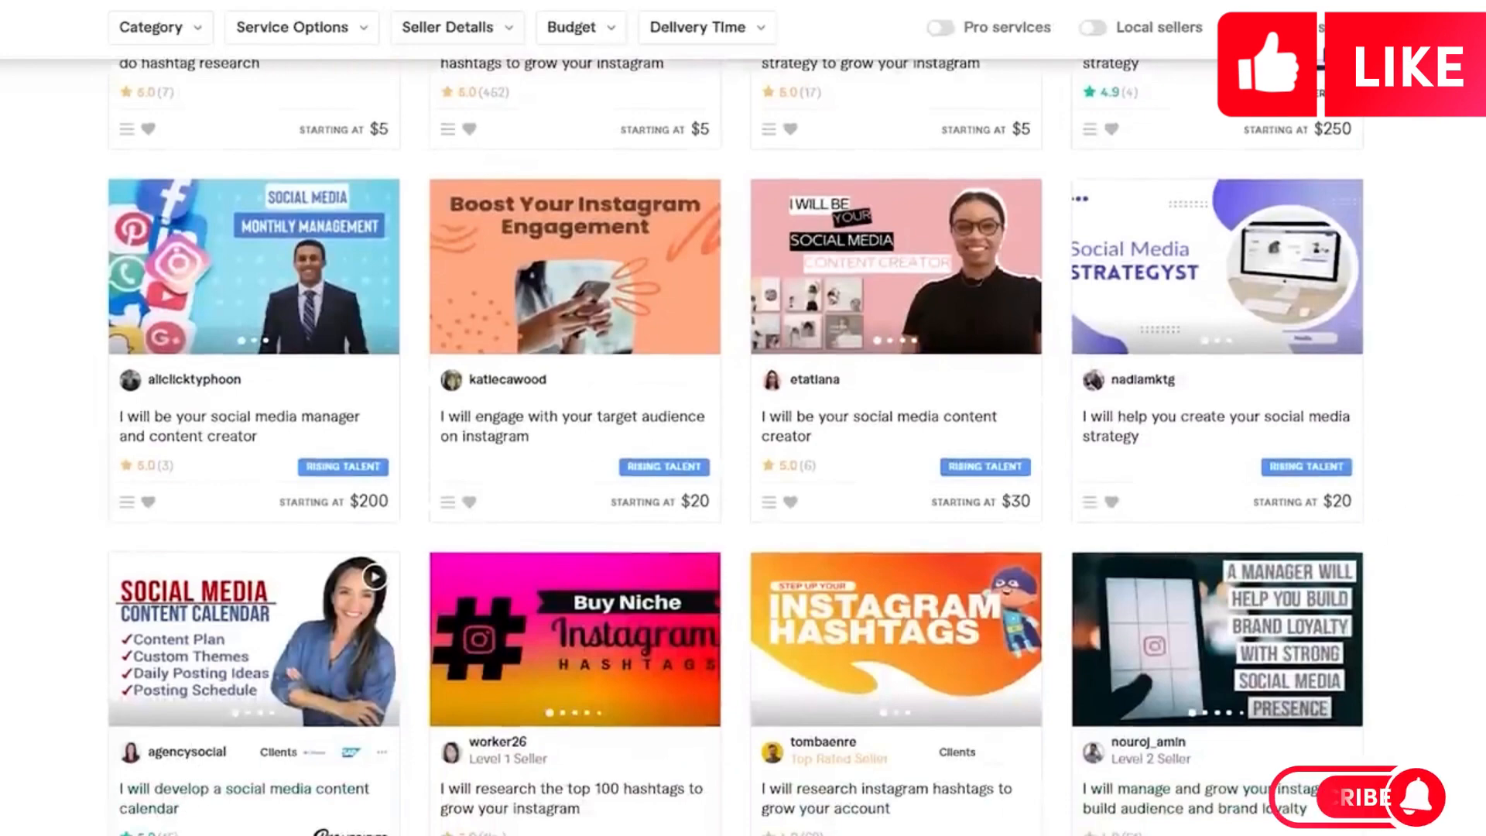
pyautogui.scroll(10, 735, 387)
pyautogui.scroll(8, 735, 449)
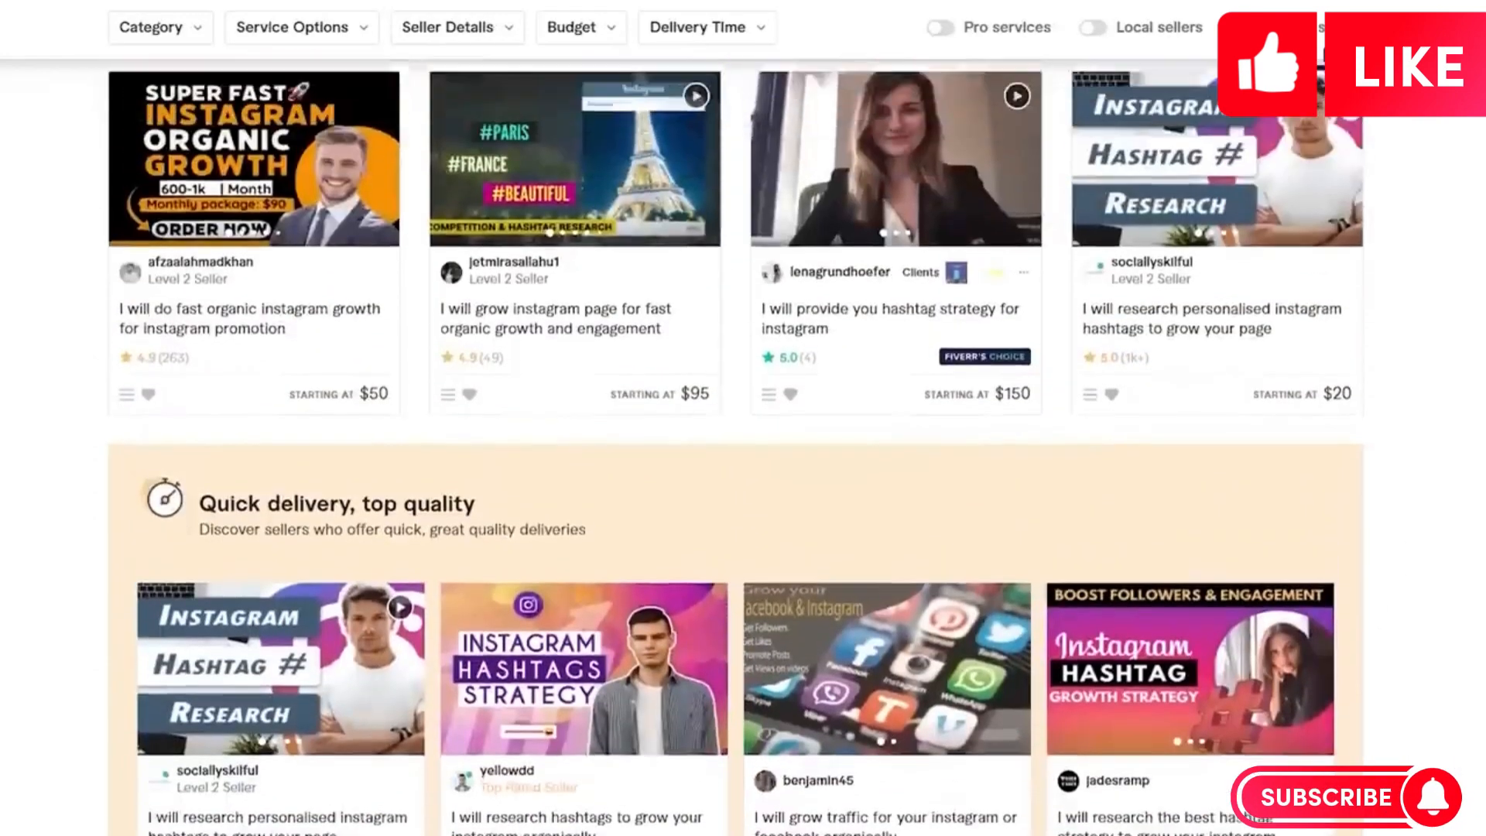
pyautogui.scroll(2, 735, 449)
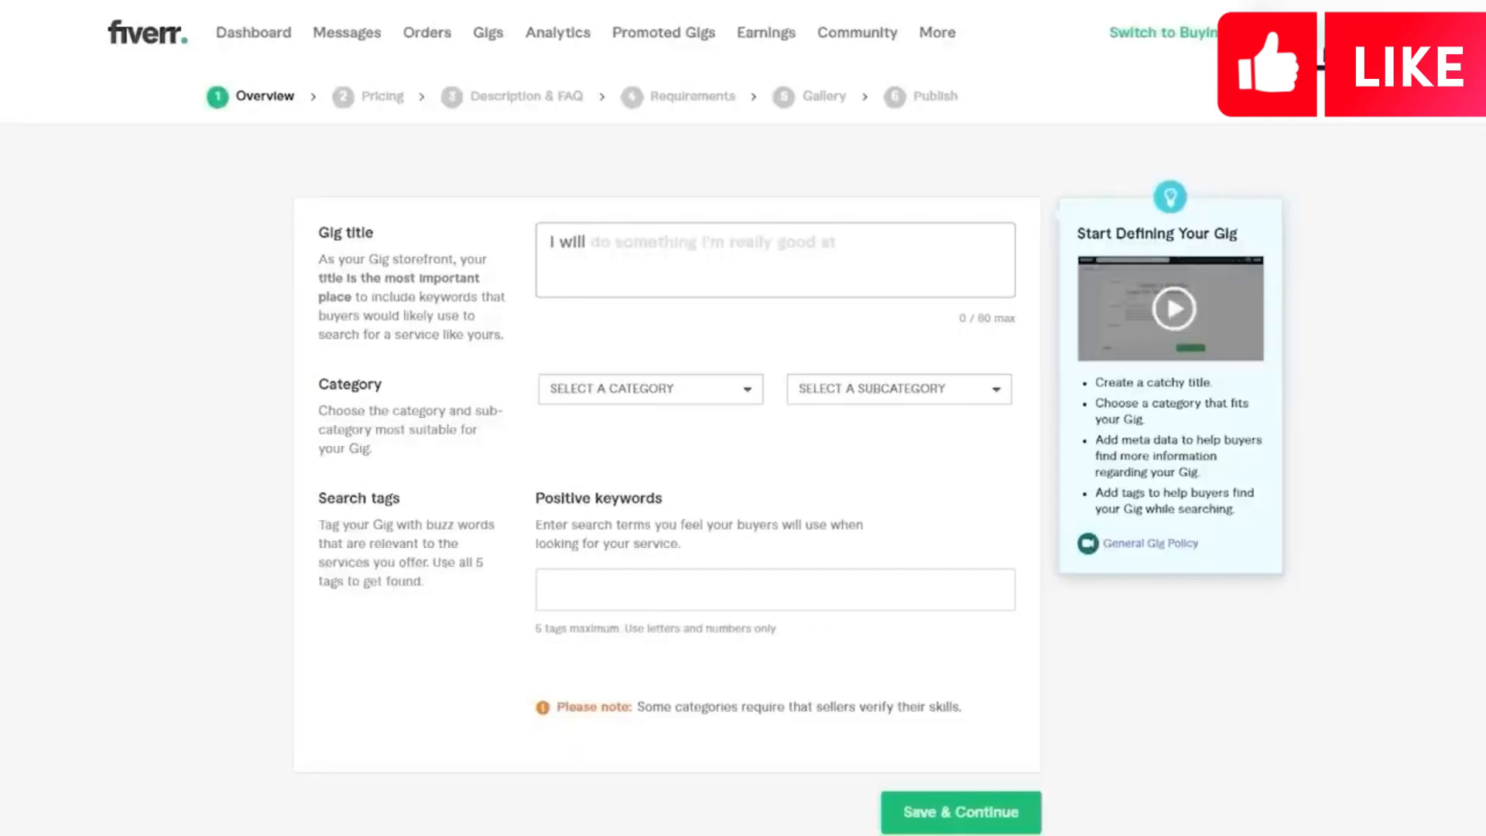
# Step: Enter the gig title "research personalized instagram hashtags to grow instagram acc" after "I will"
pyautogui.click(587, 292)
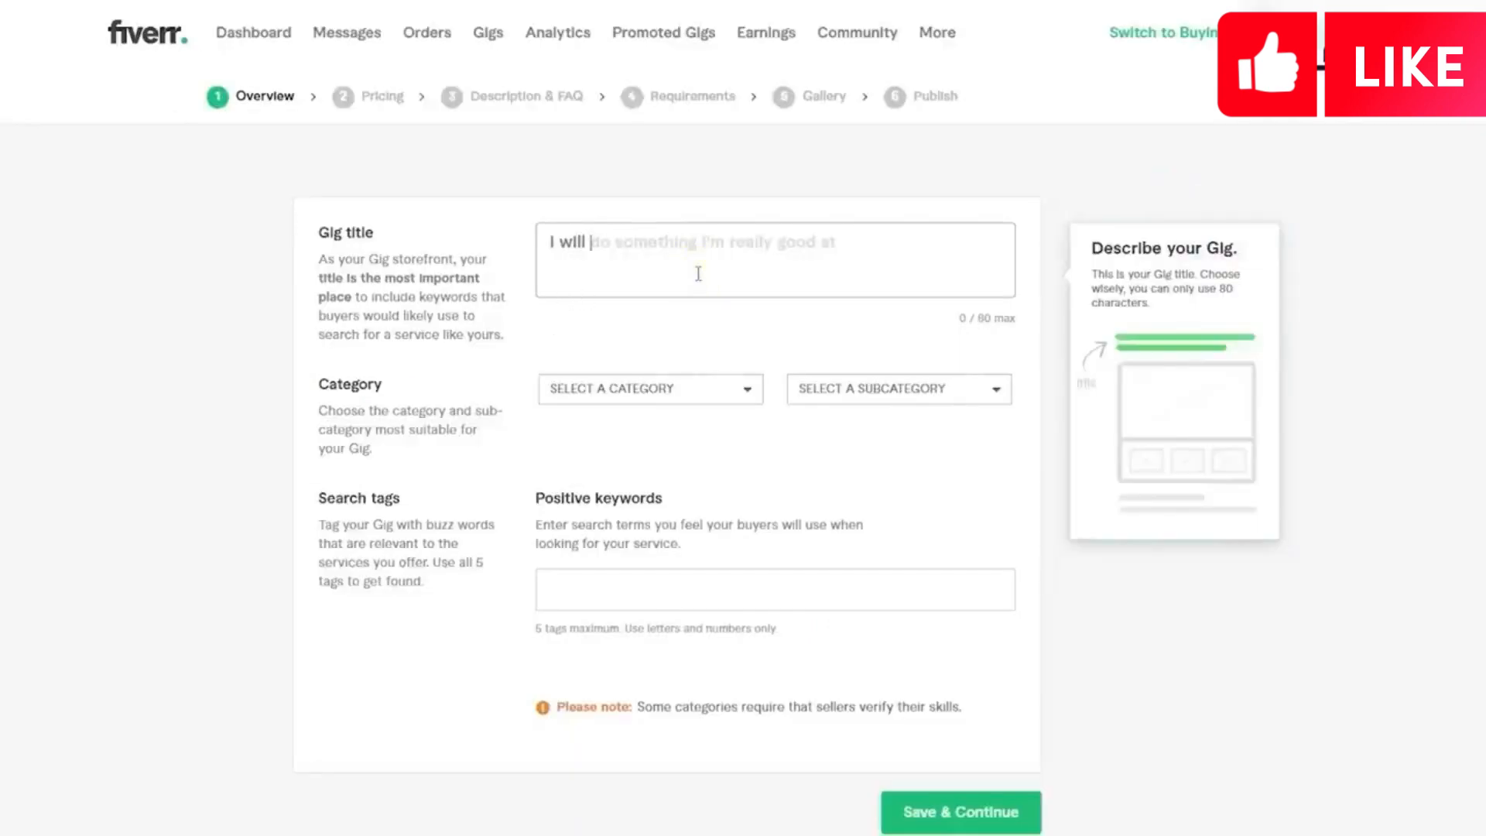
pyautogui.write('rs')
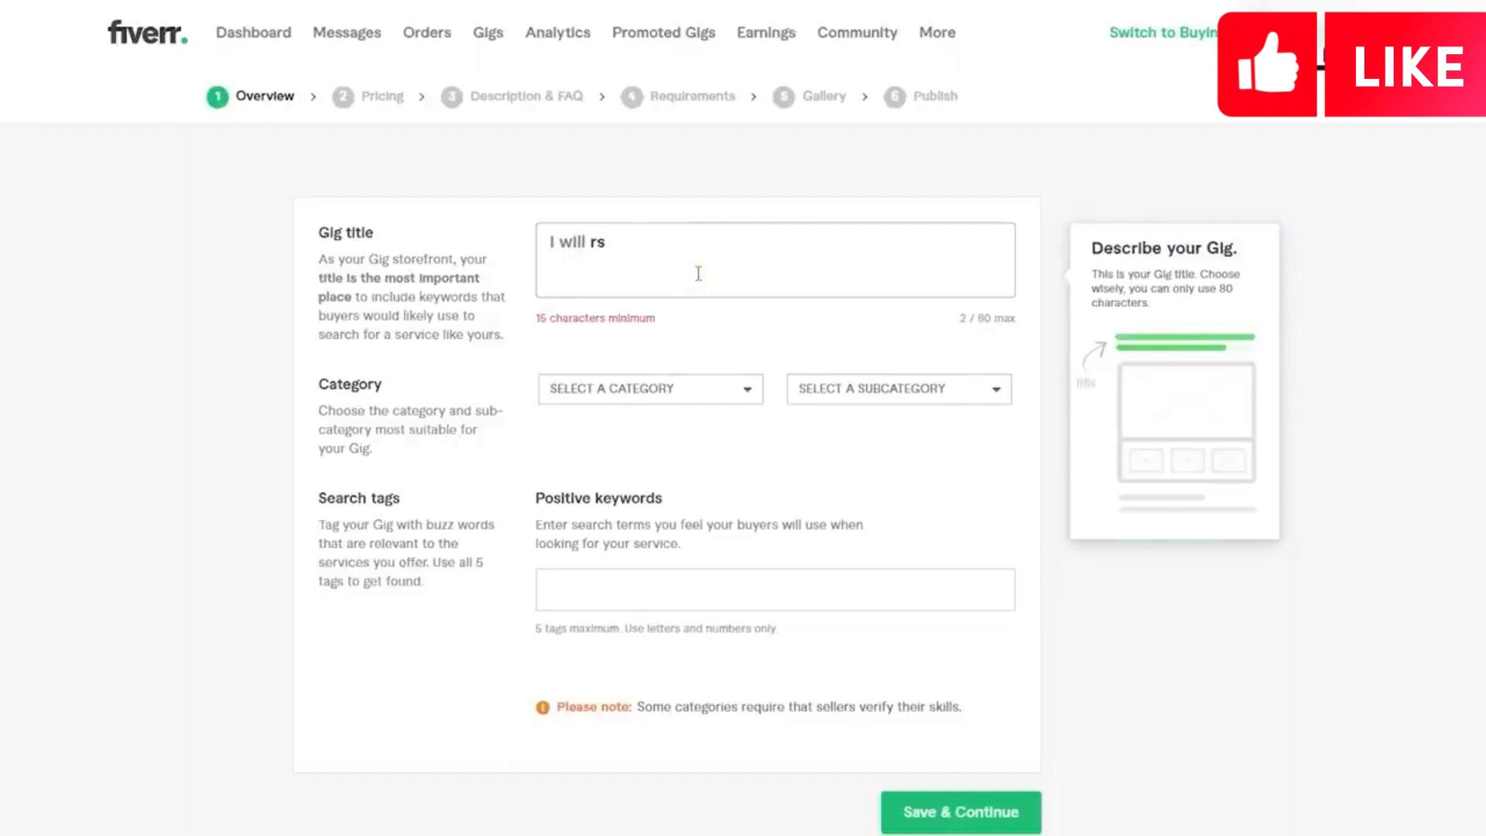
pyautogui.write('sea')
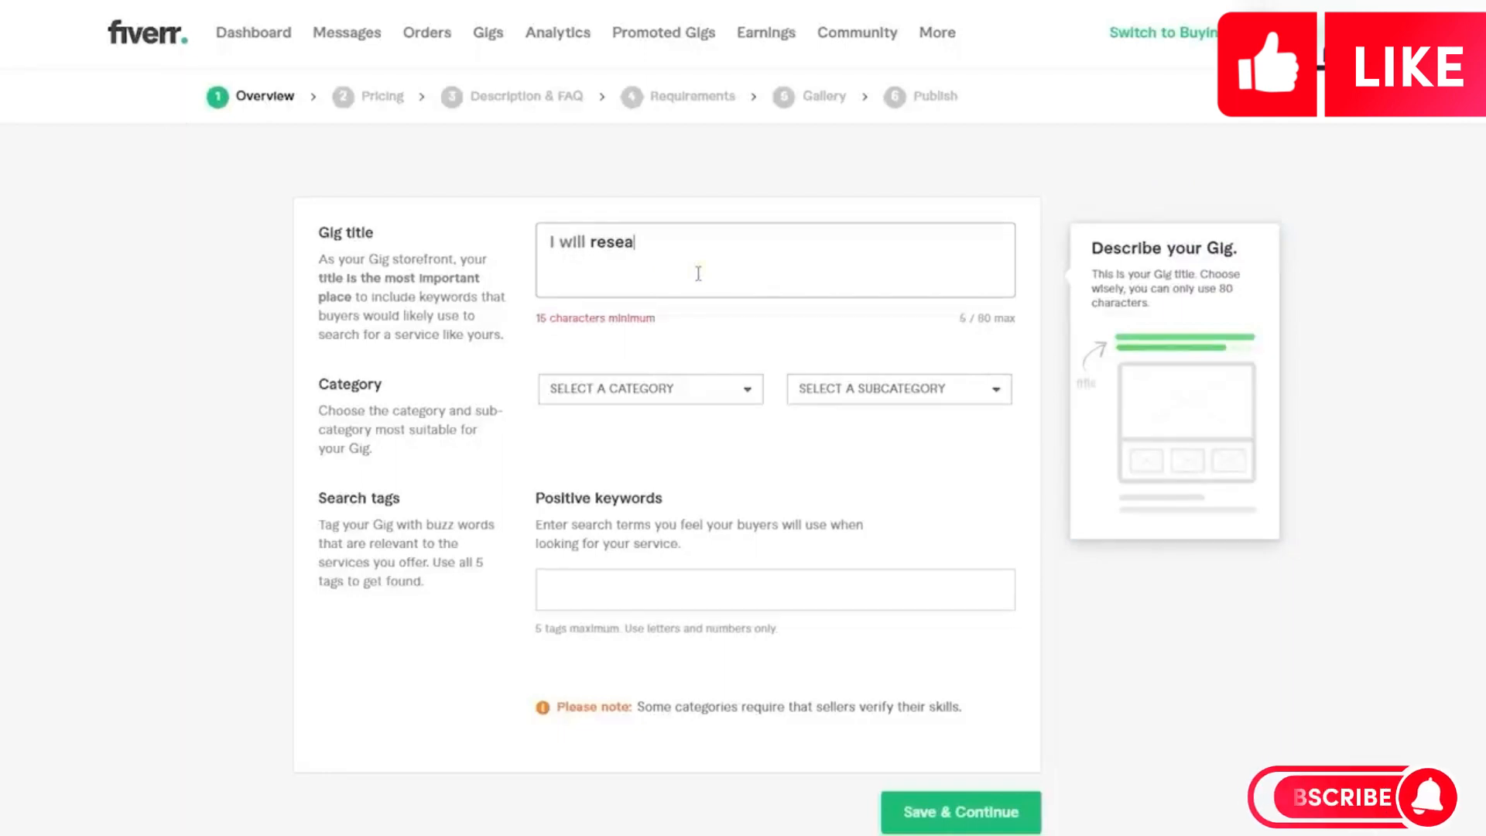
pyautogui.write('rch ')
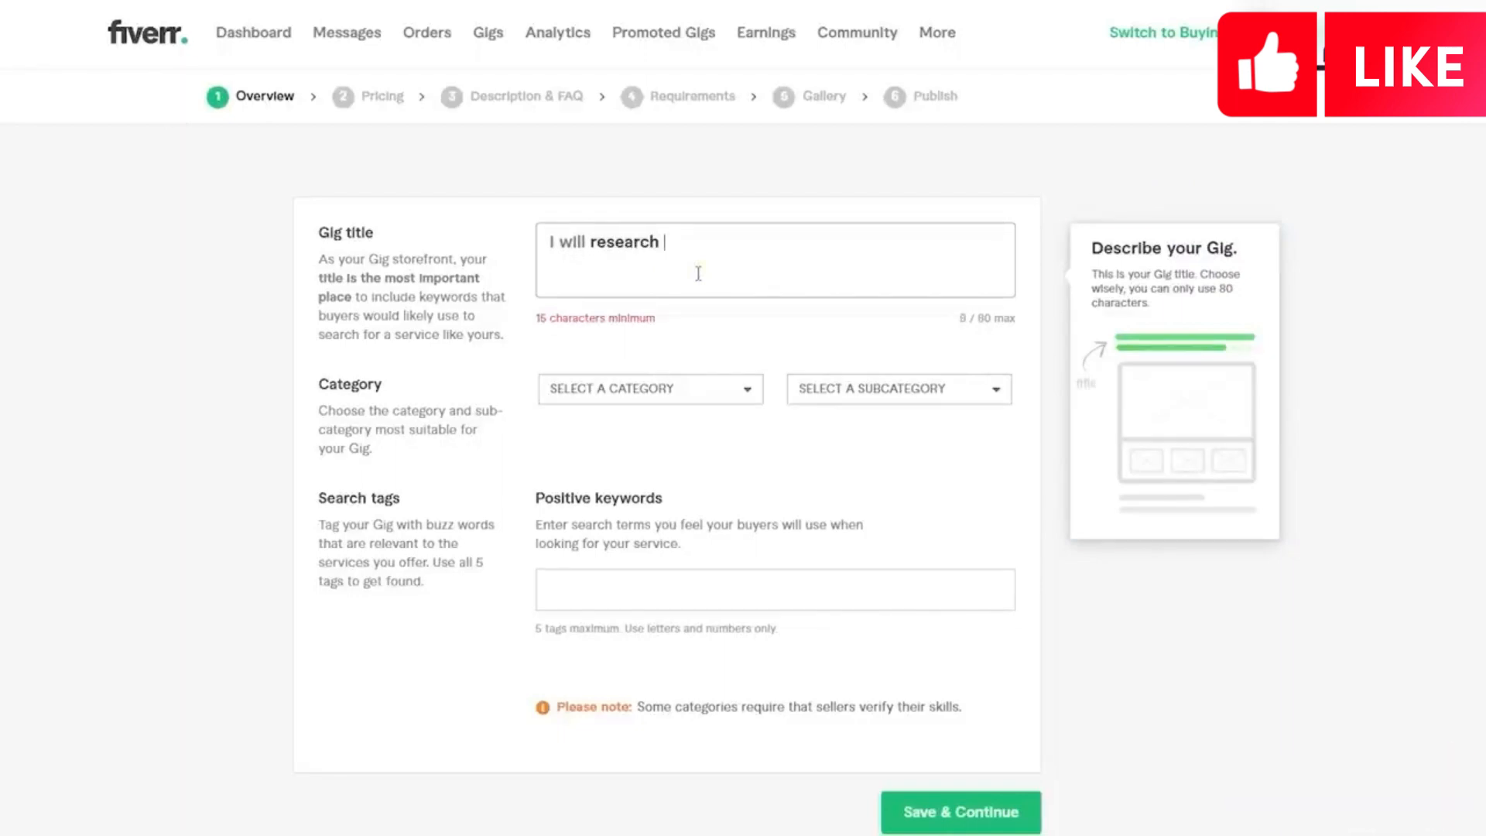
pyautogui.write('persona')
pyautogui.write('l')
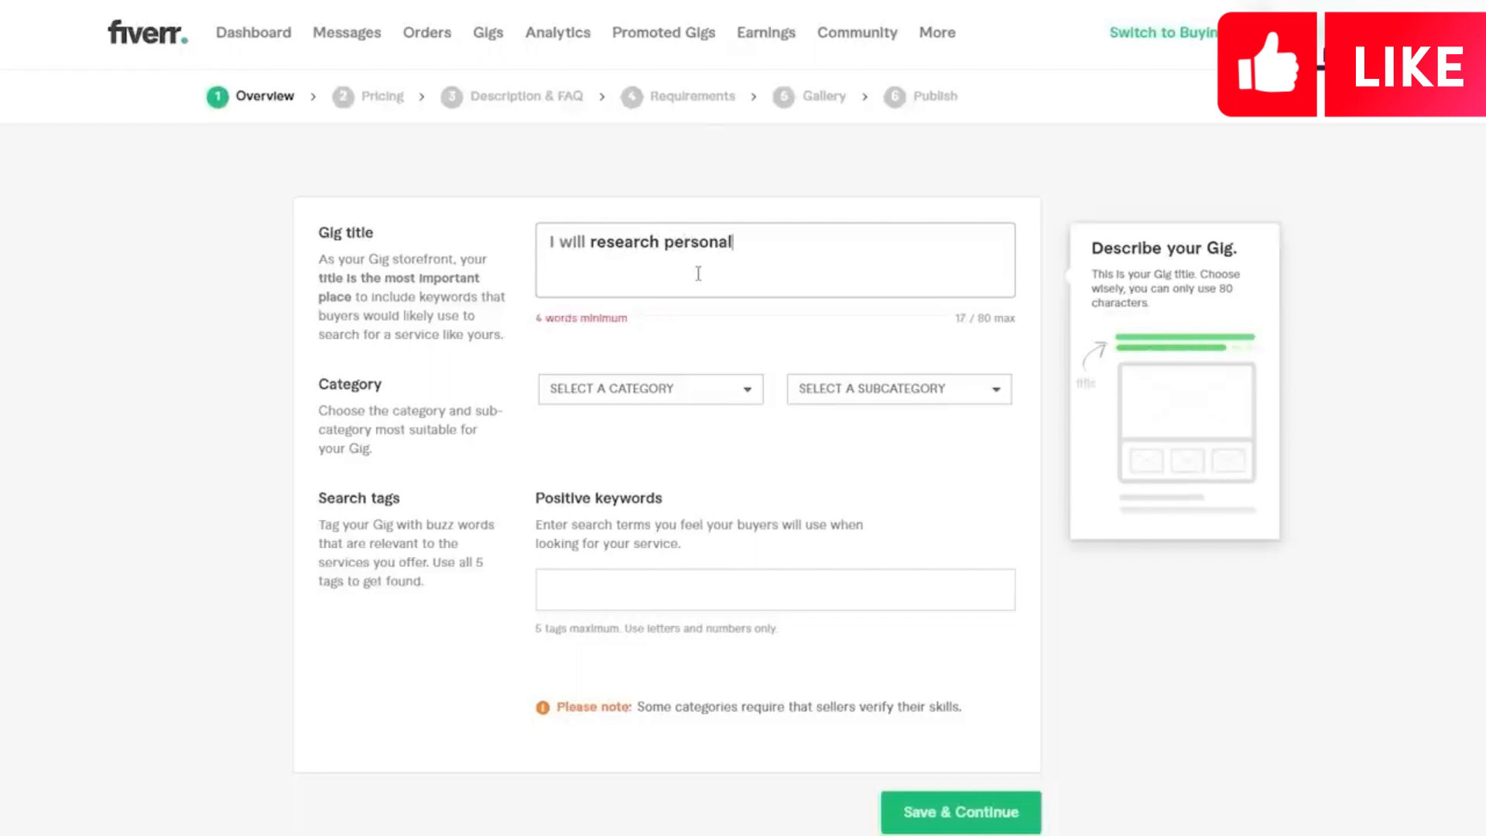
pyautogui.write('ized Instagra')
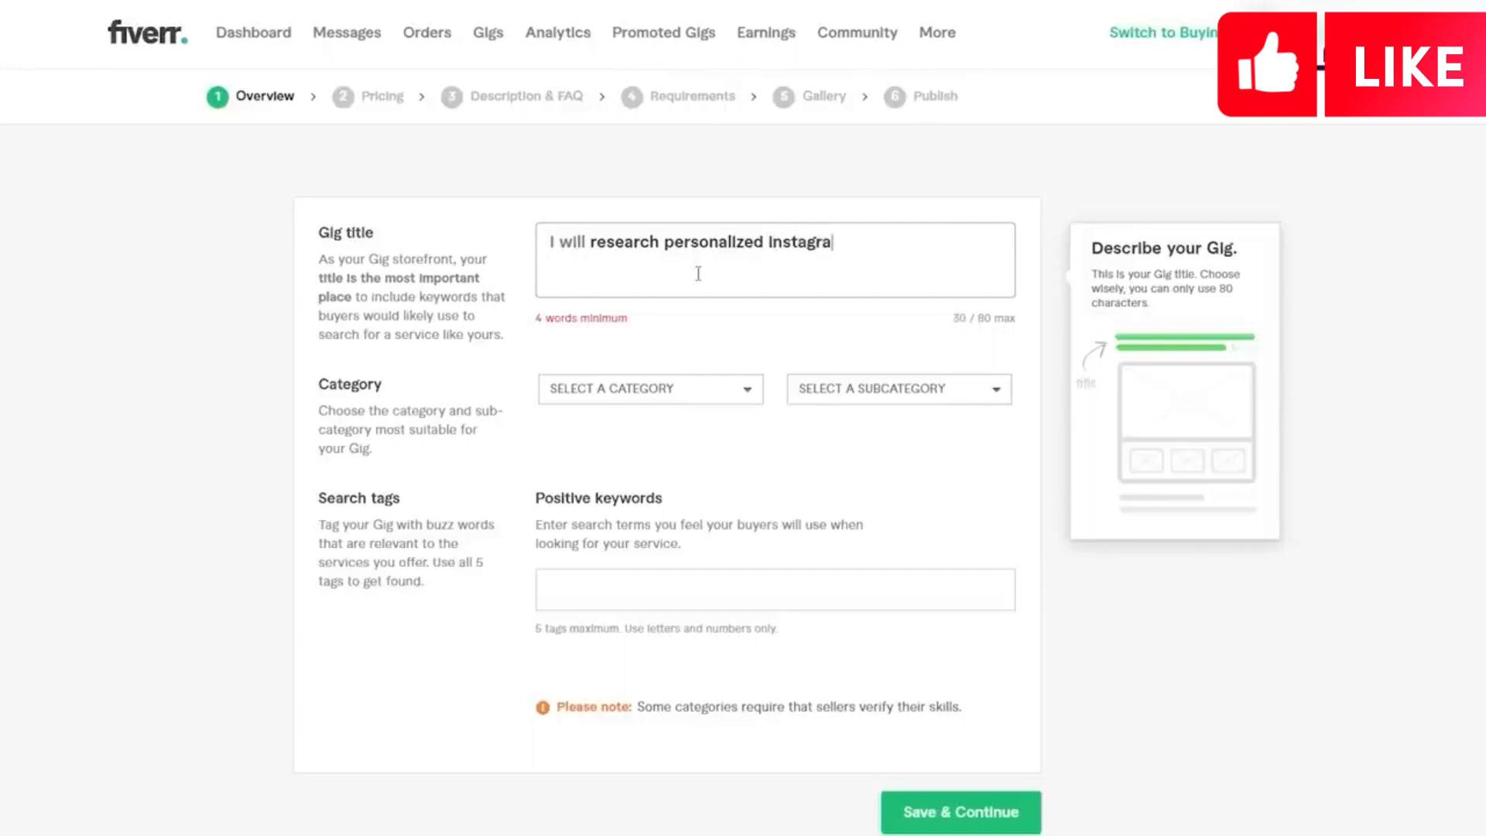
pyautogui.write('m hashtags')
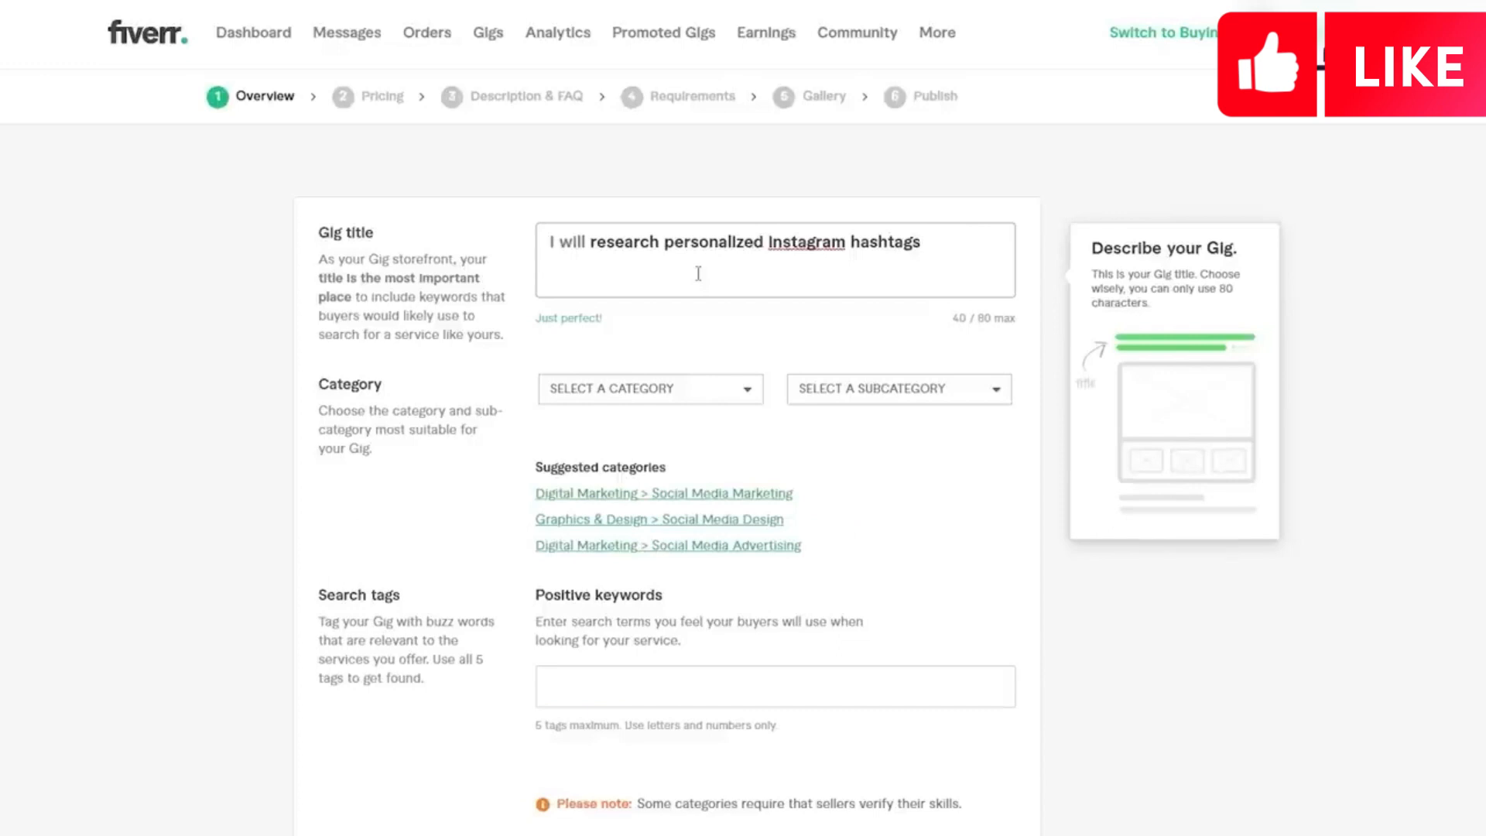
pyautogui.write(' to gro')
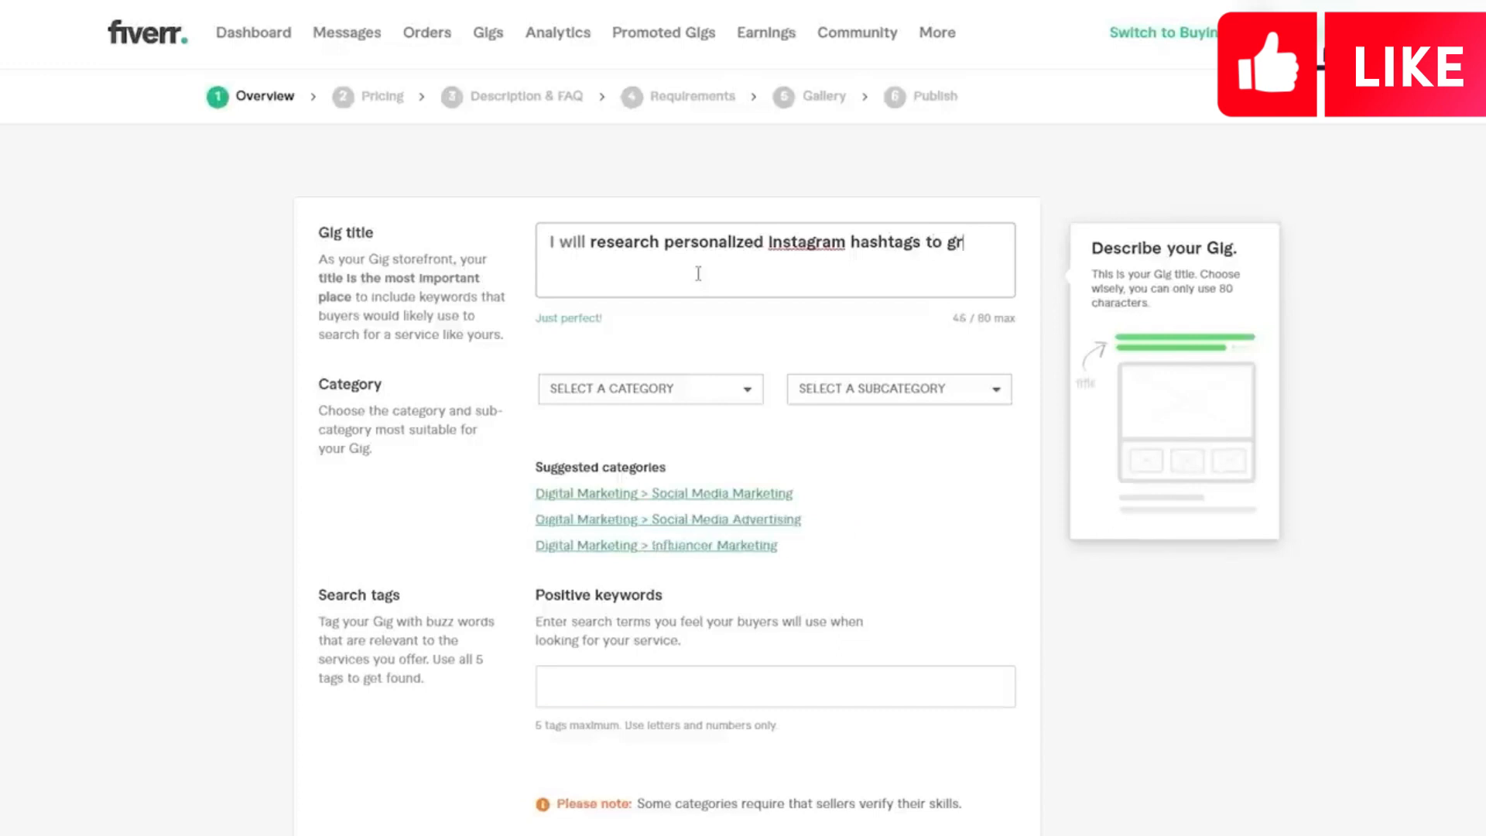
pyautogui.write('w Instagram acc')
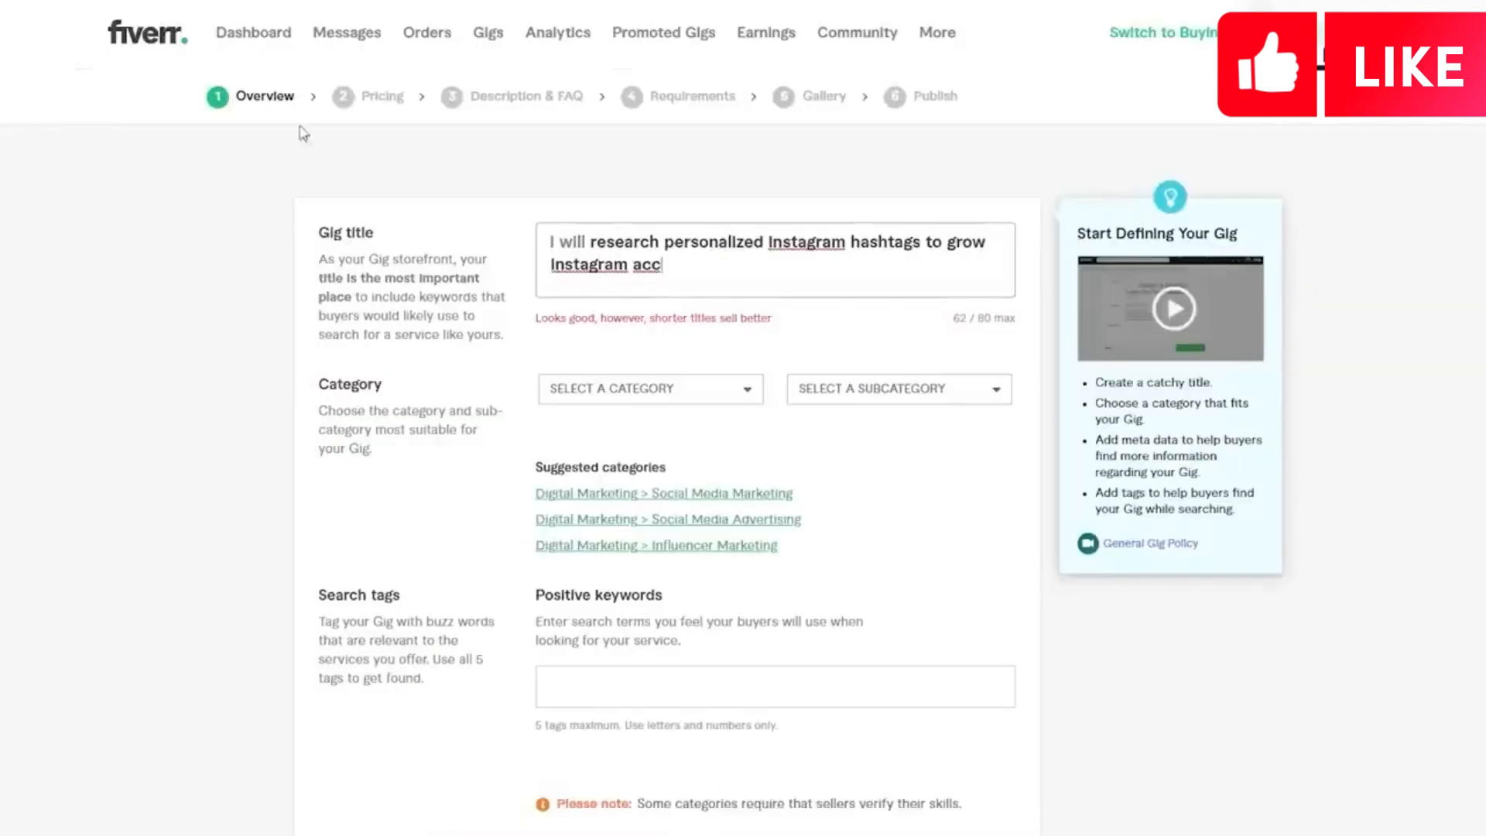
# Step: Replace the ending "instagram acc" of the gig title with "organically"
pyautogui.click(612, 275)
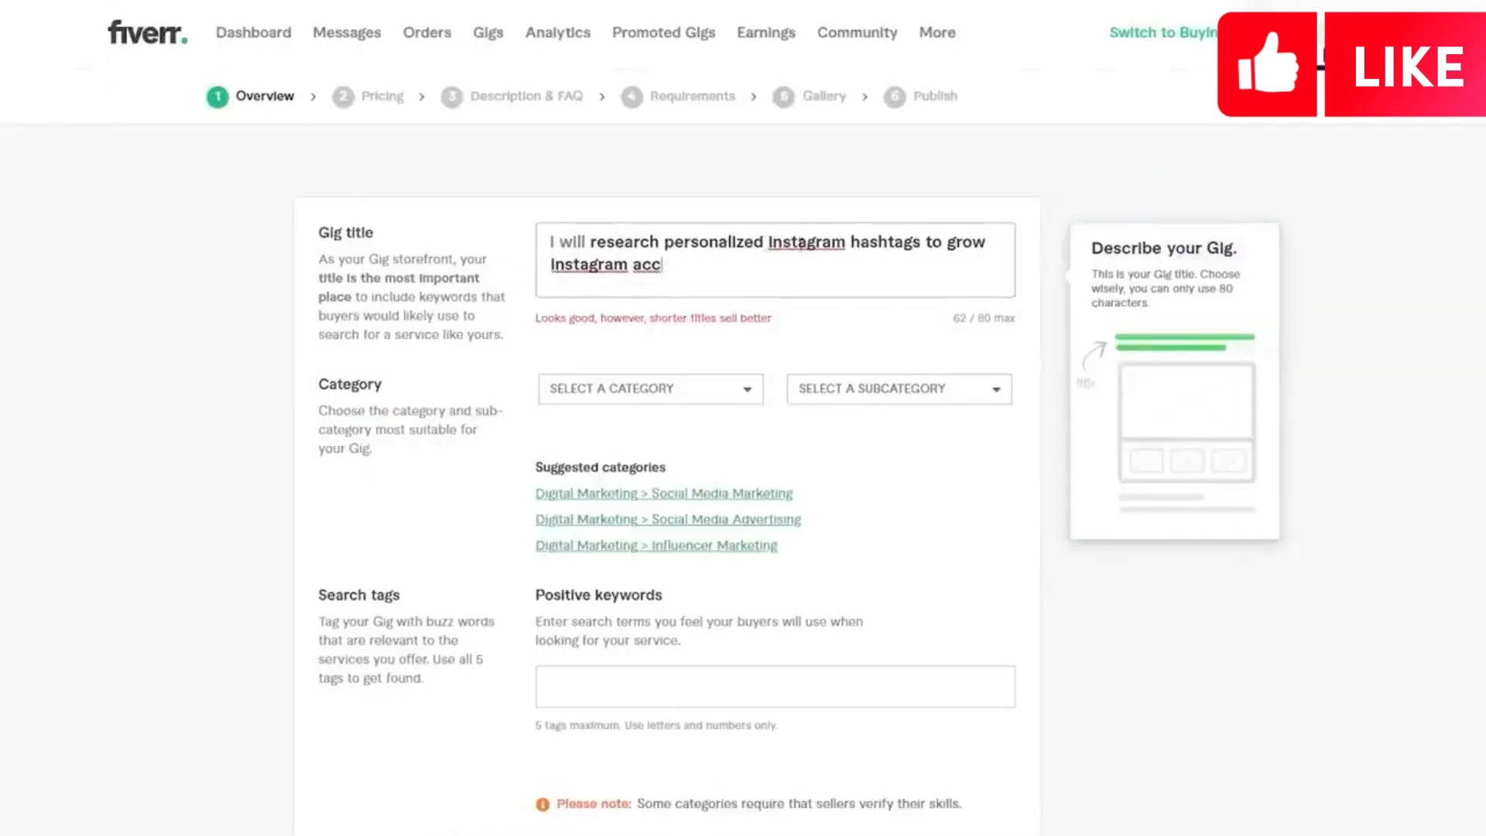
pyautogui.press('BackSpace')
pyautogui.press('BackSpace')
pyautogui.press('BackSpace')
pyautogui.press('BackSpace')
pyautogui.press('BackSpace')
pyautogui.press('BackSpace')
pyautogui.press('BackSpace')
pyautogui.press('BackSpace')
pyautogui.press('BackSpace')
pyautogui.press('BackSpace')
pyautogui.press('BackSpace')
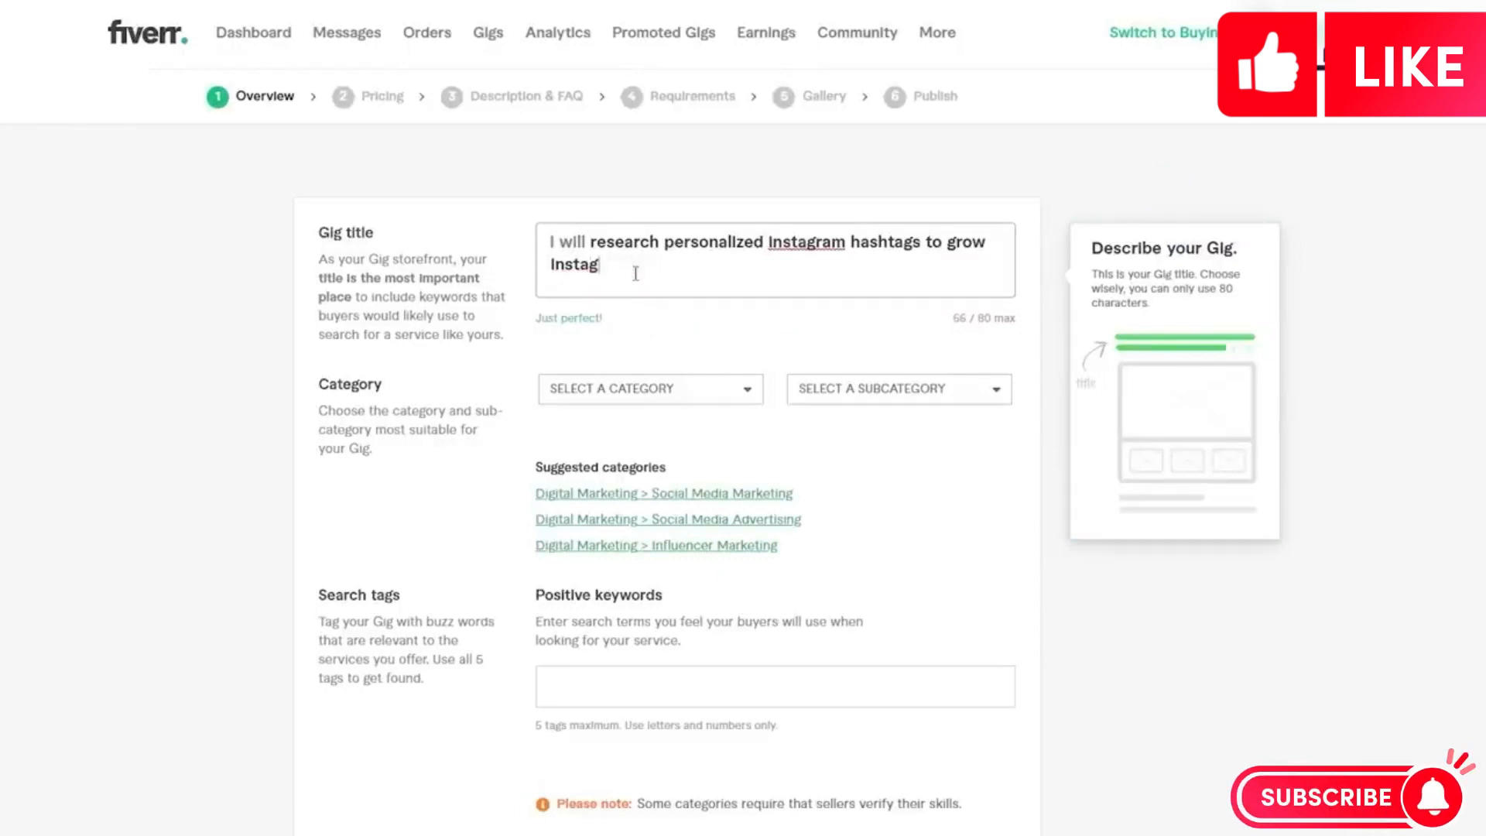
pyautogui.press('BackSpace')
pyautogui.press('BackSpace')
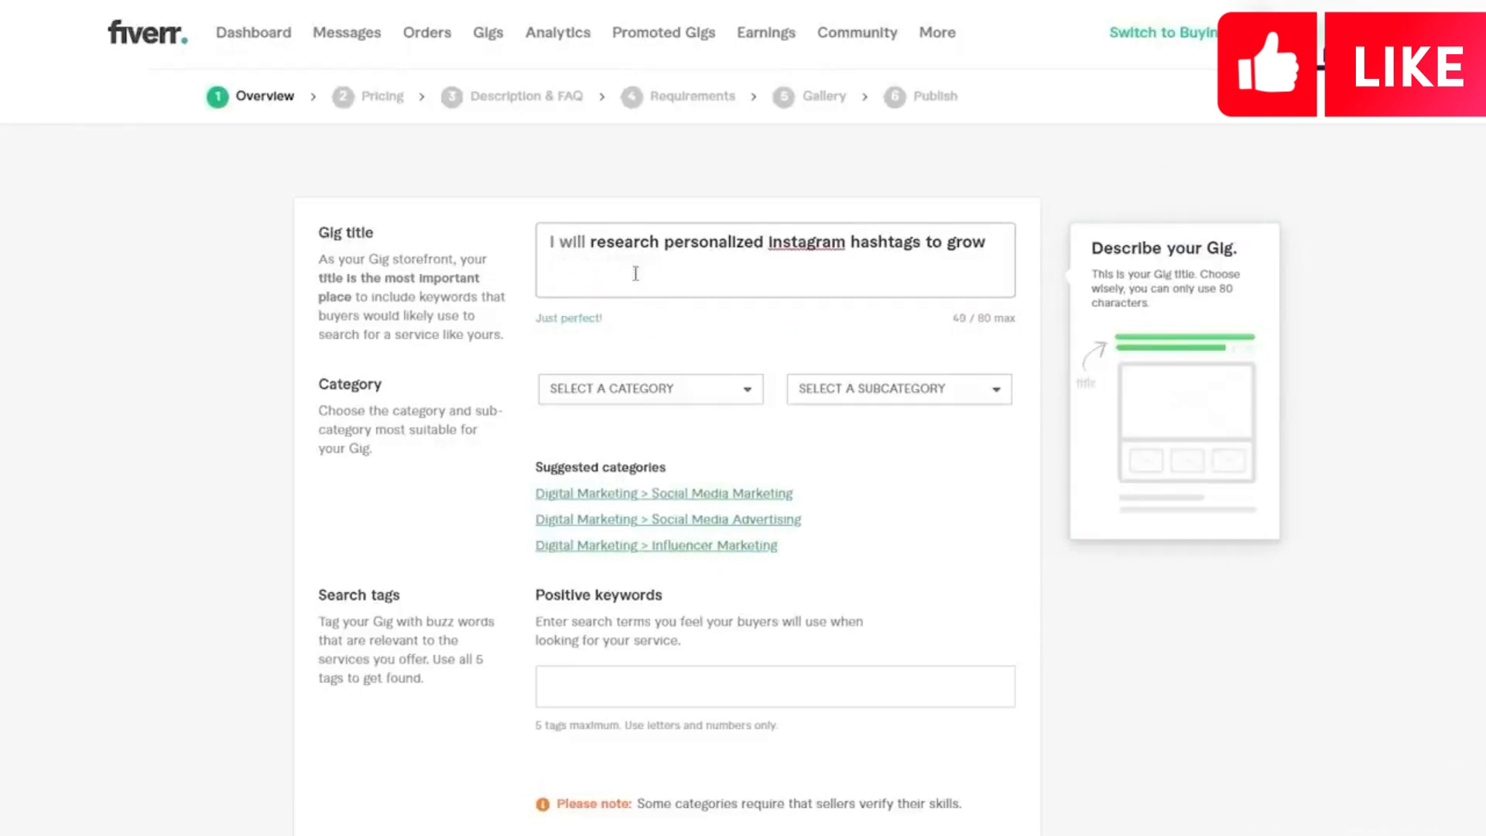
pyautogui.write('organicall')
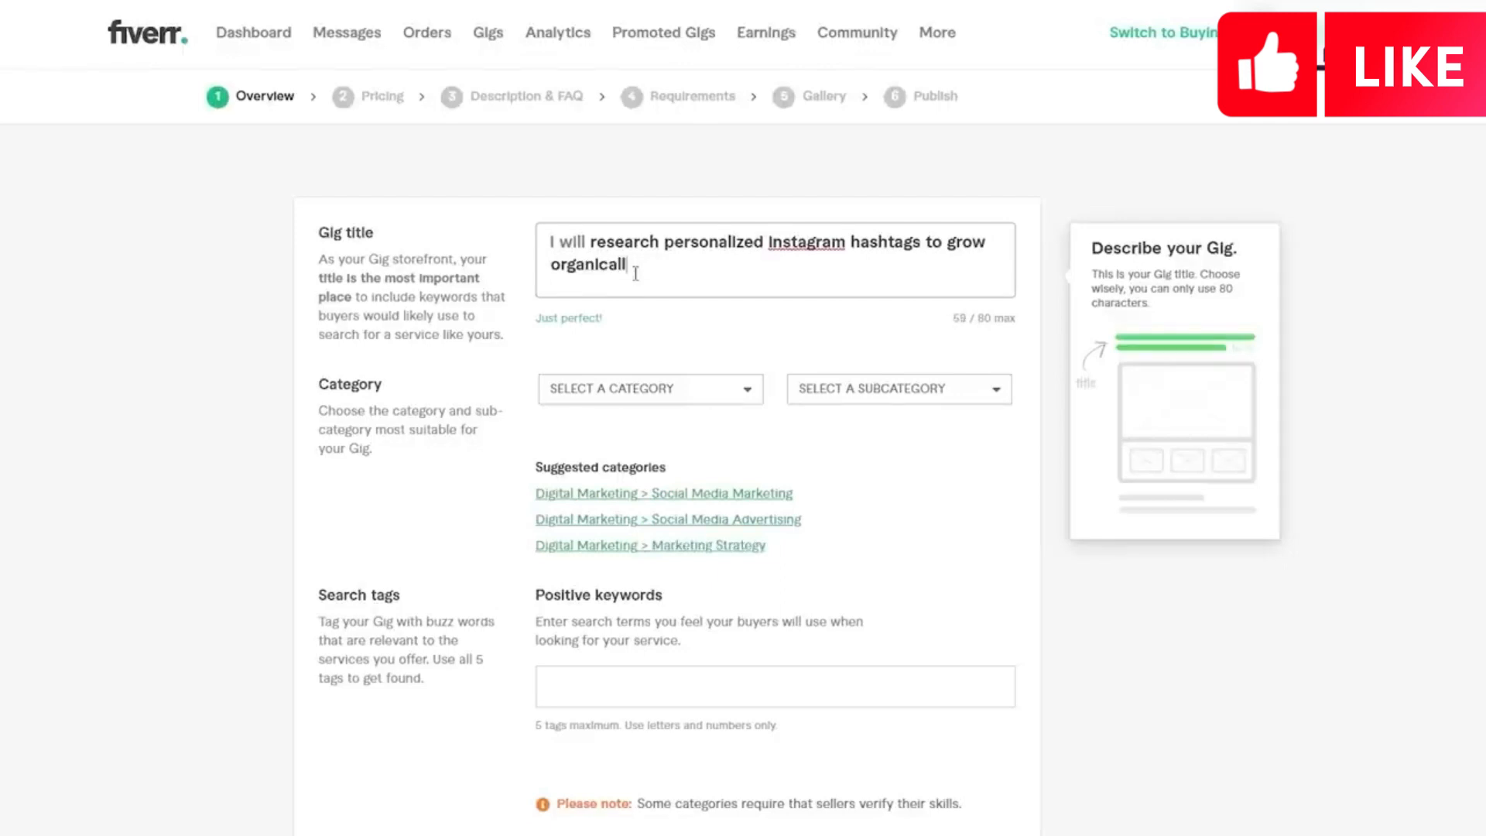
pyautogui.write('y')
pyautogui.press('BackSpace')
# Step: Correct the misspelled word before "hashtags" in the gig title to the suggested spelling "Instagram"
pyautogui.doubleClick(578, 243)
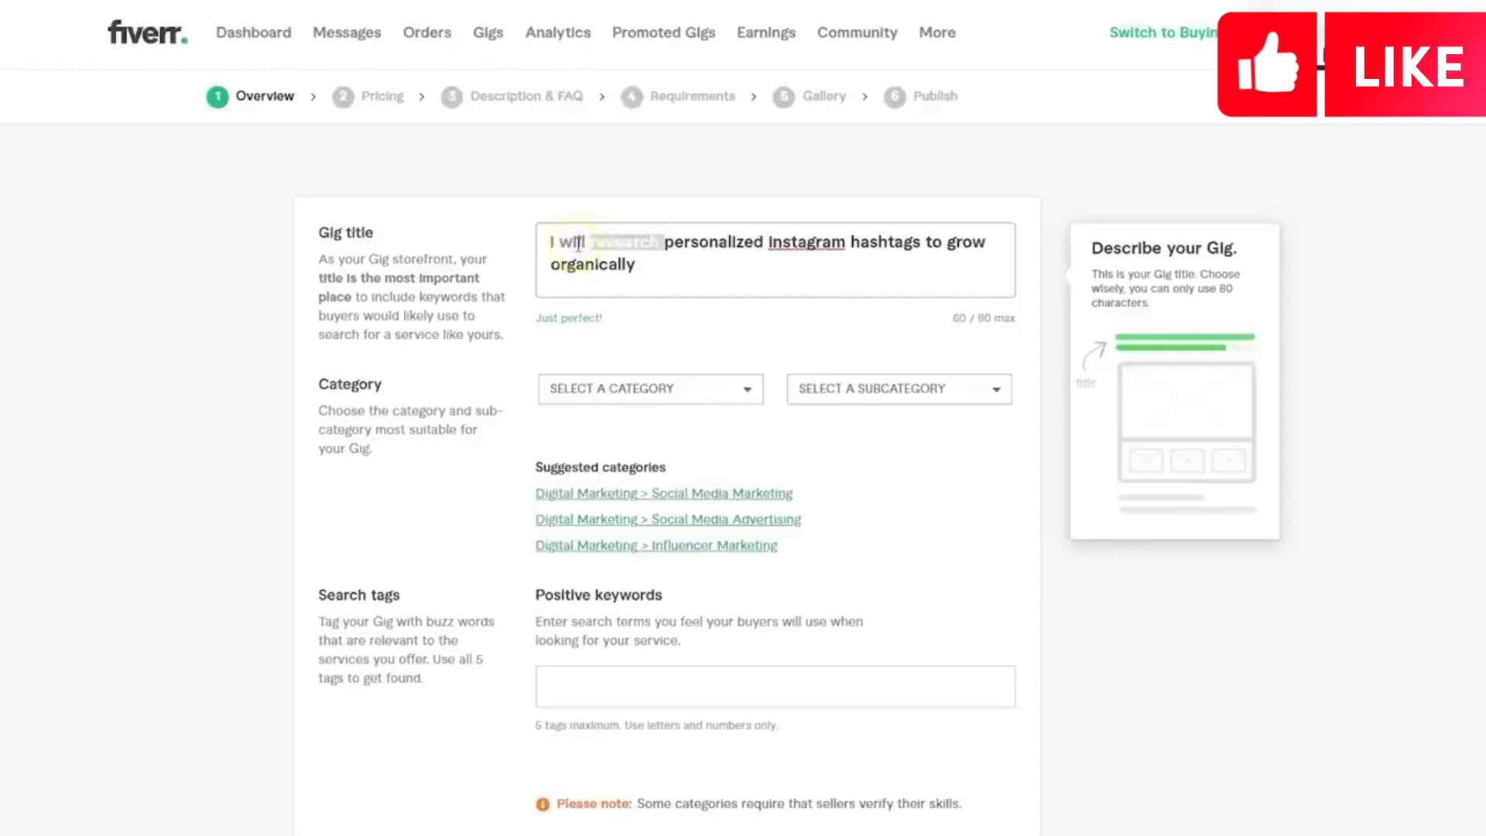
pyautogui.click(578, 244)
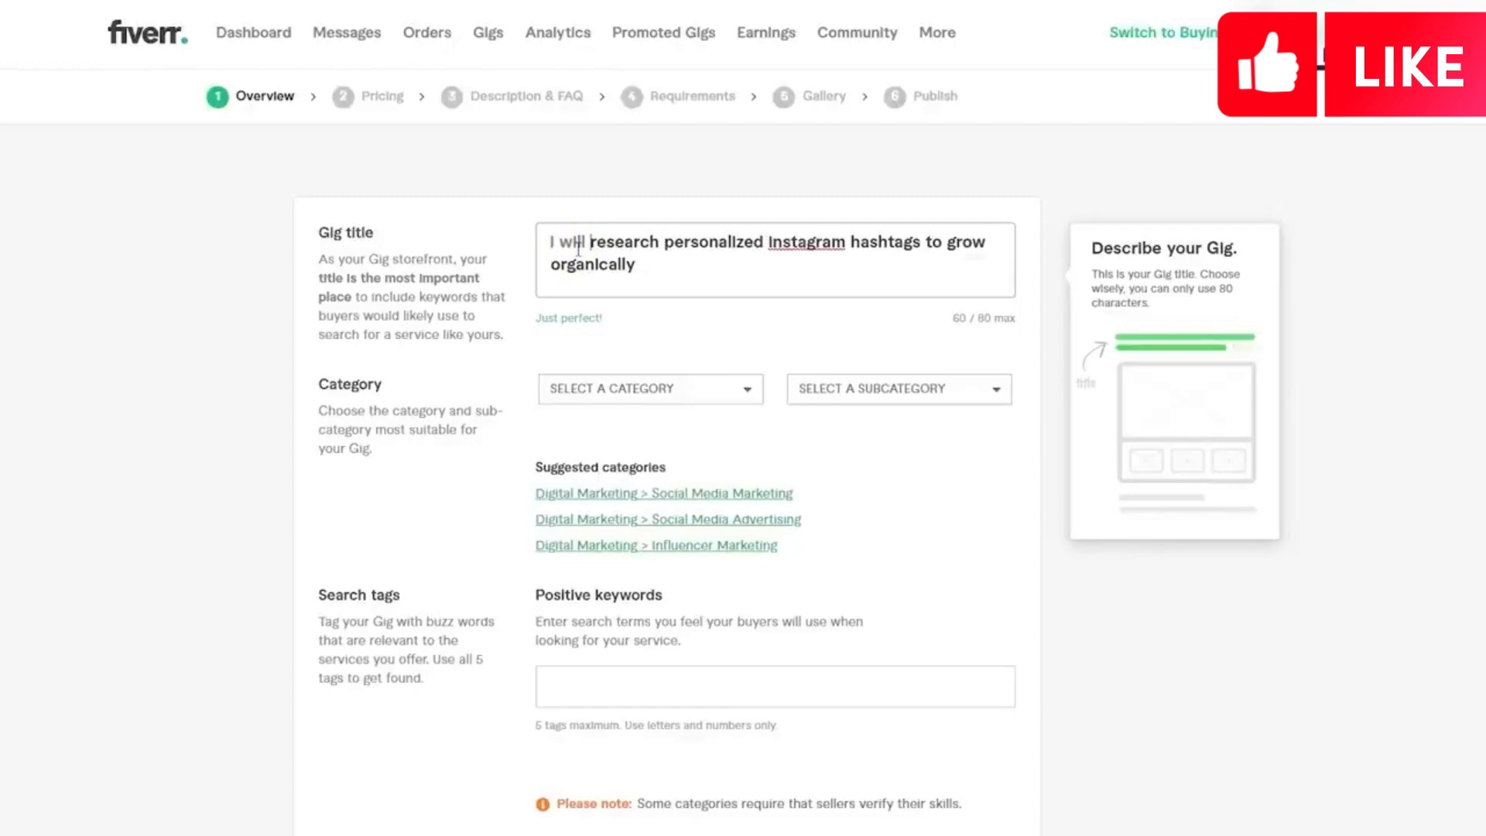
pyautogui.rightClick(786, 246)
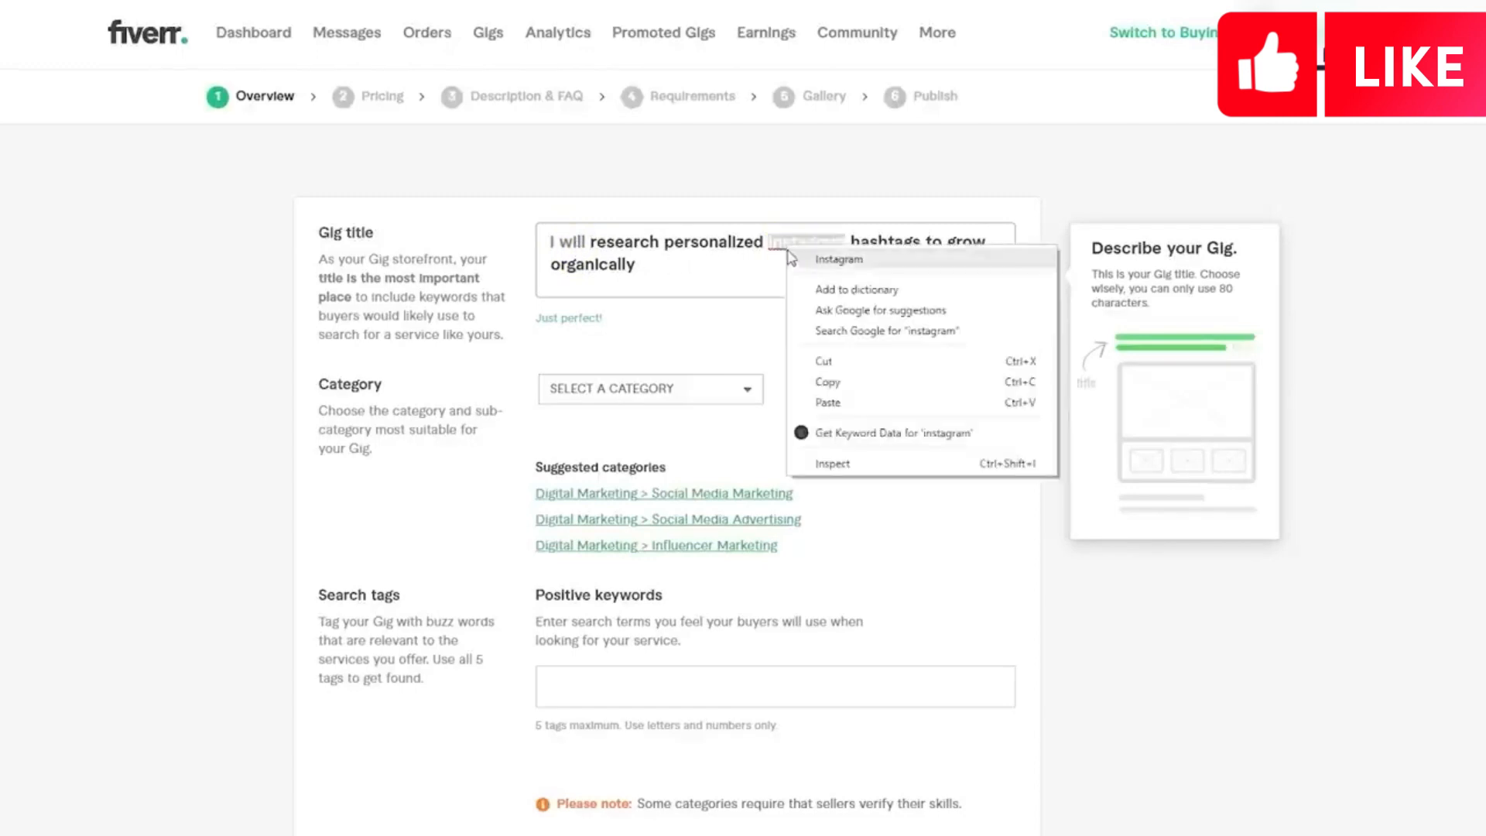
pyautogui.click(821, 260)
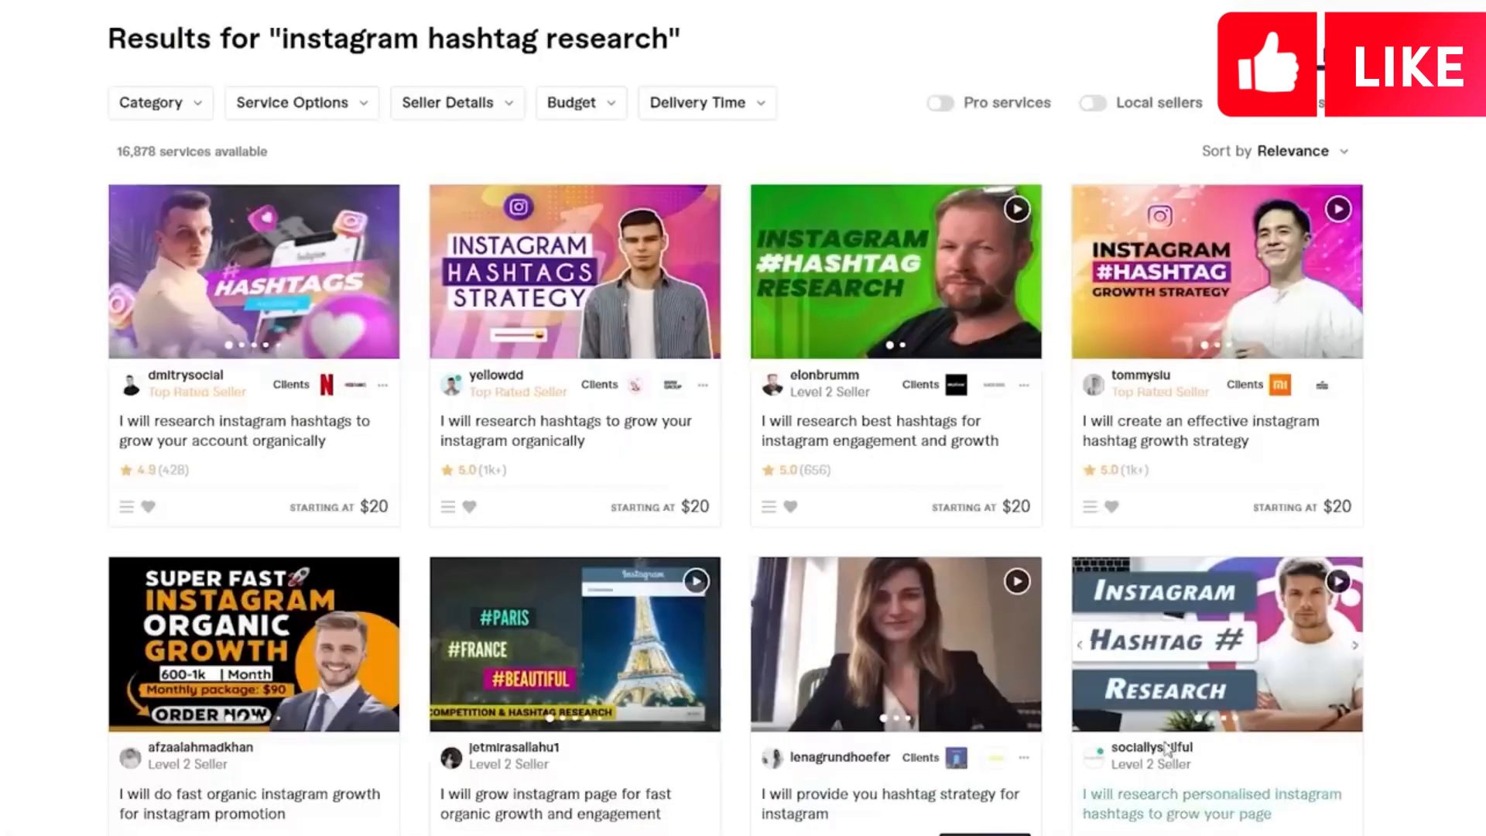
# Step: Open the competing gig "I will research personalised instagram hashtags to grow your page" in a new tab
pyautogui.rightClick(1144, 797)
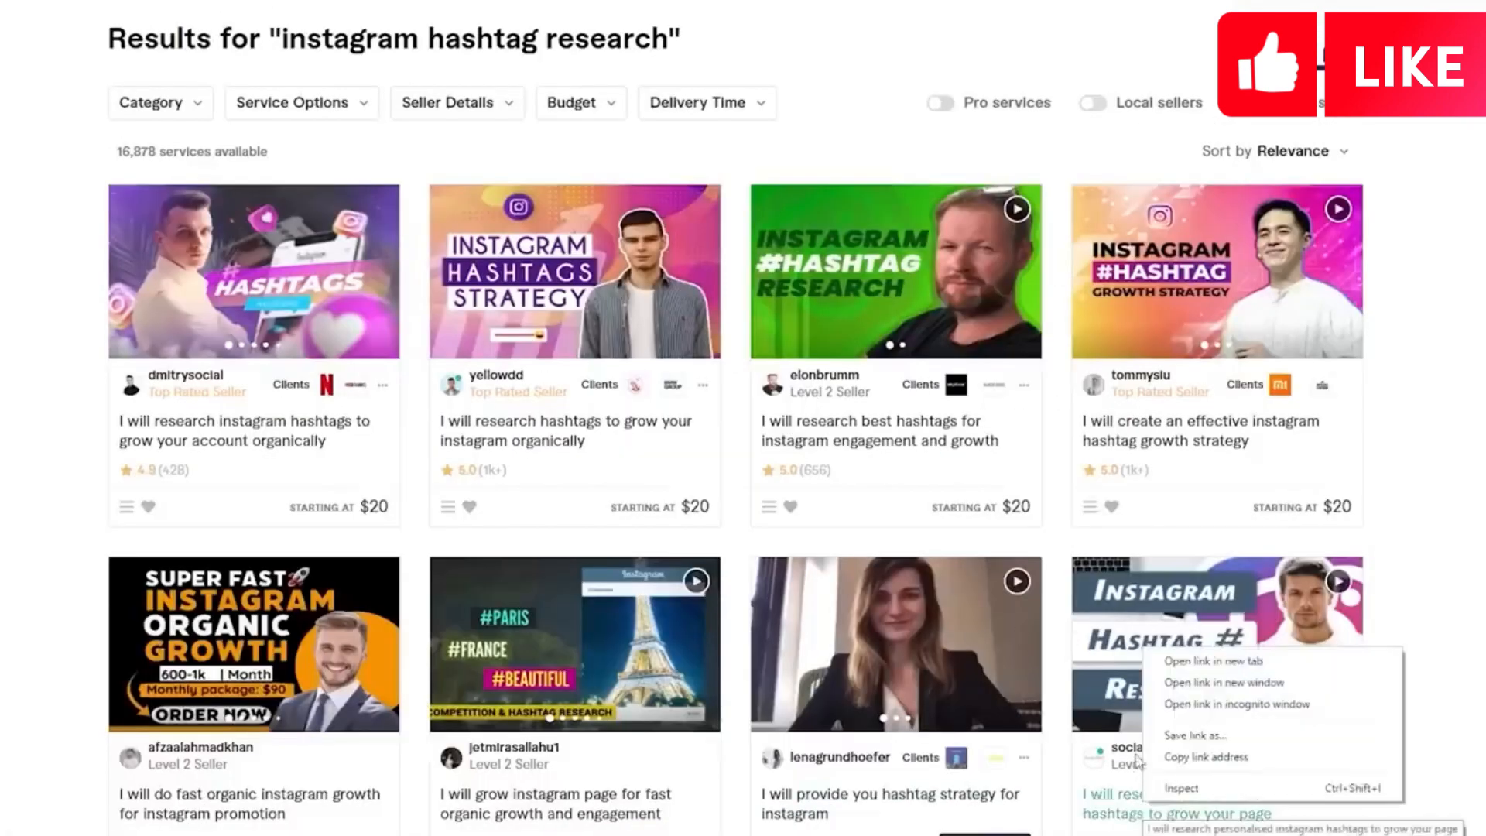
pyautogui.click(1184, 665)
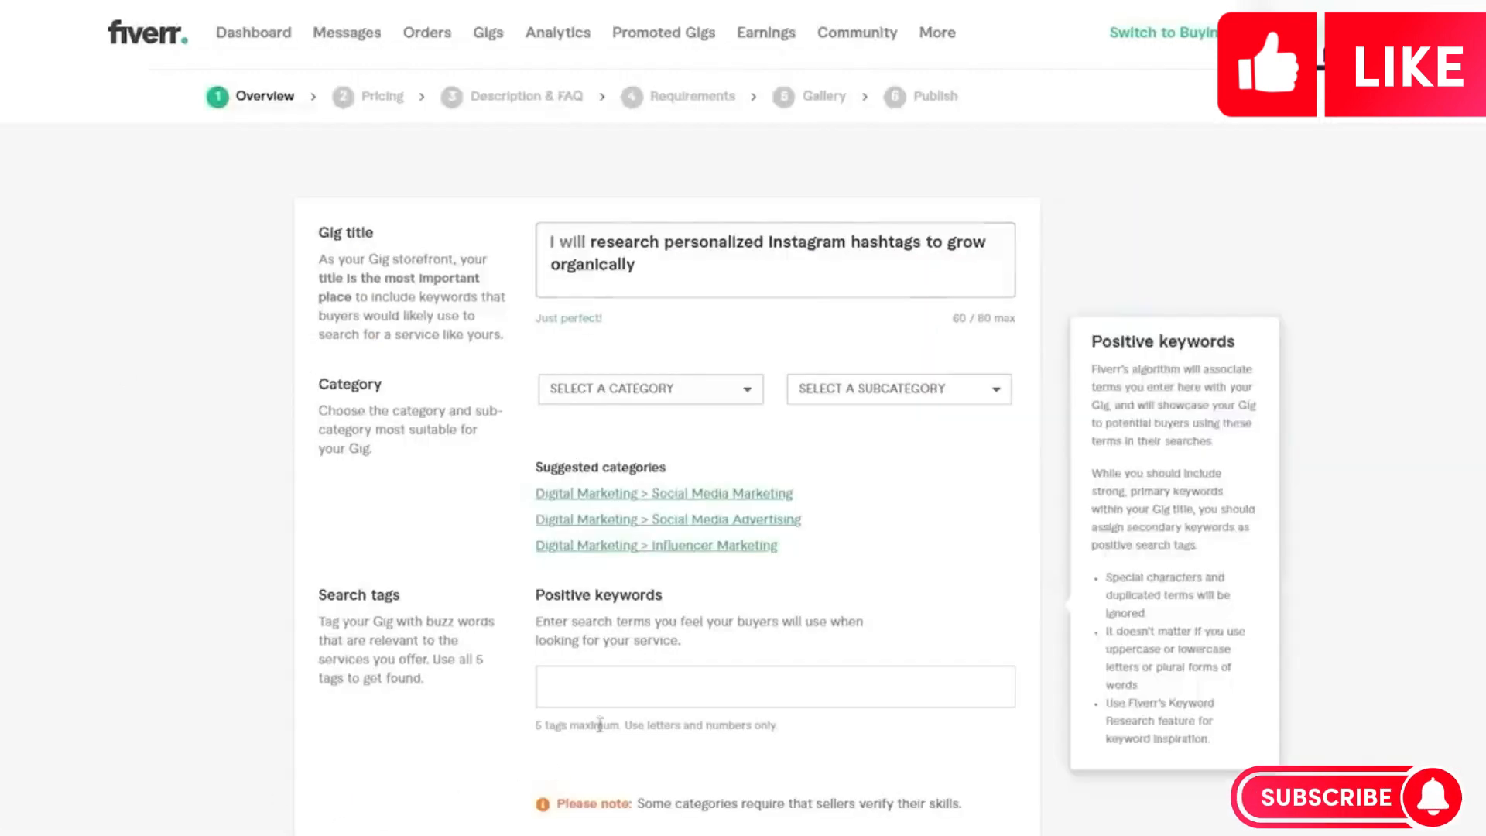
# Step: Apply the suggested category Digital Marketing > Social Media Marketing and choose the "Consultation & Audience Re..." service type
pyautogui.click(669, 499)
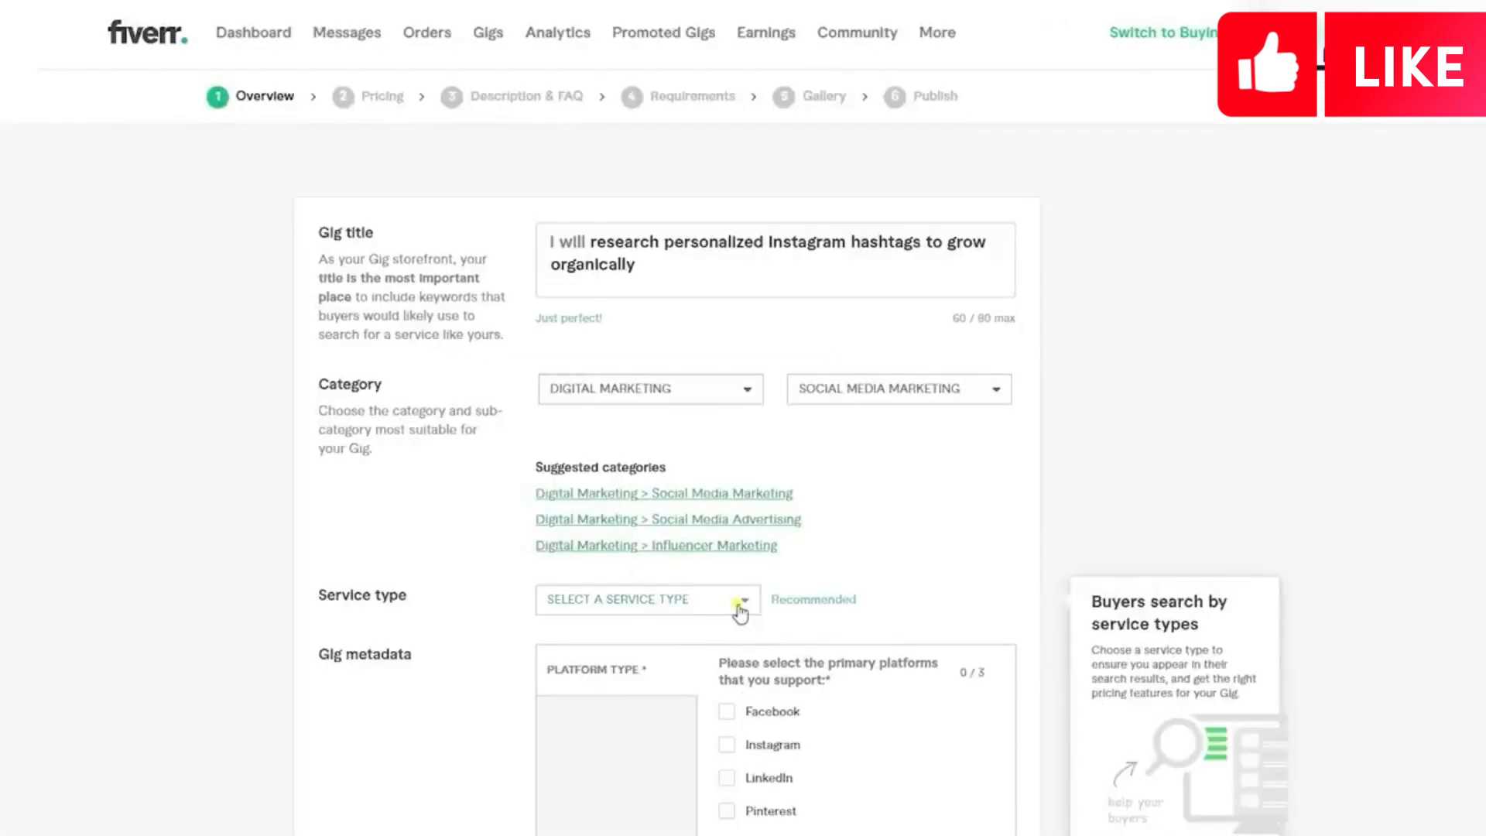
pyautogui.click(741, 610)
pyautogui.click(666, 656)
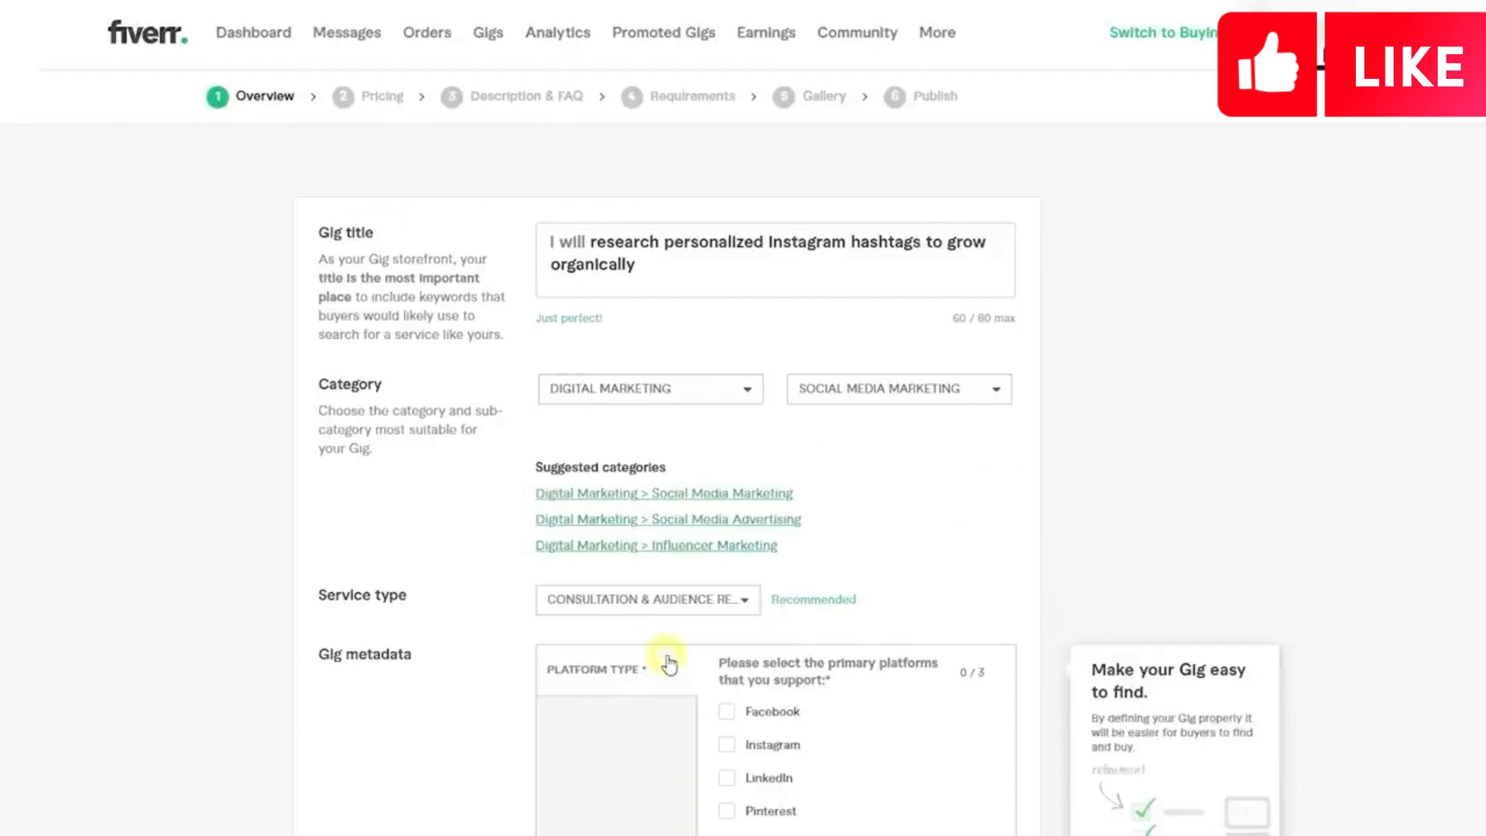
# Step: Select Instagram as the supported primary platform in the gig metadata
pyautogui.scroll(-4, 1453, 421)
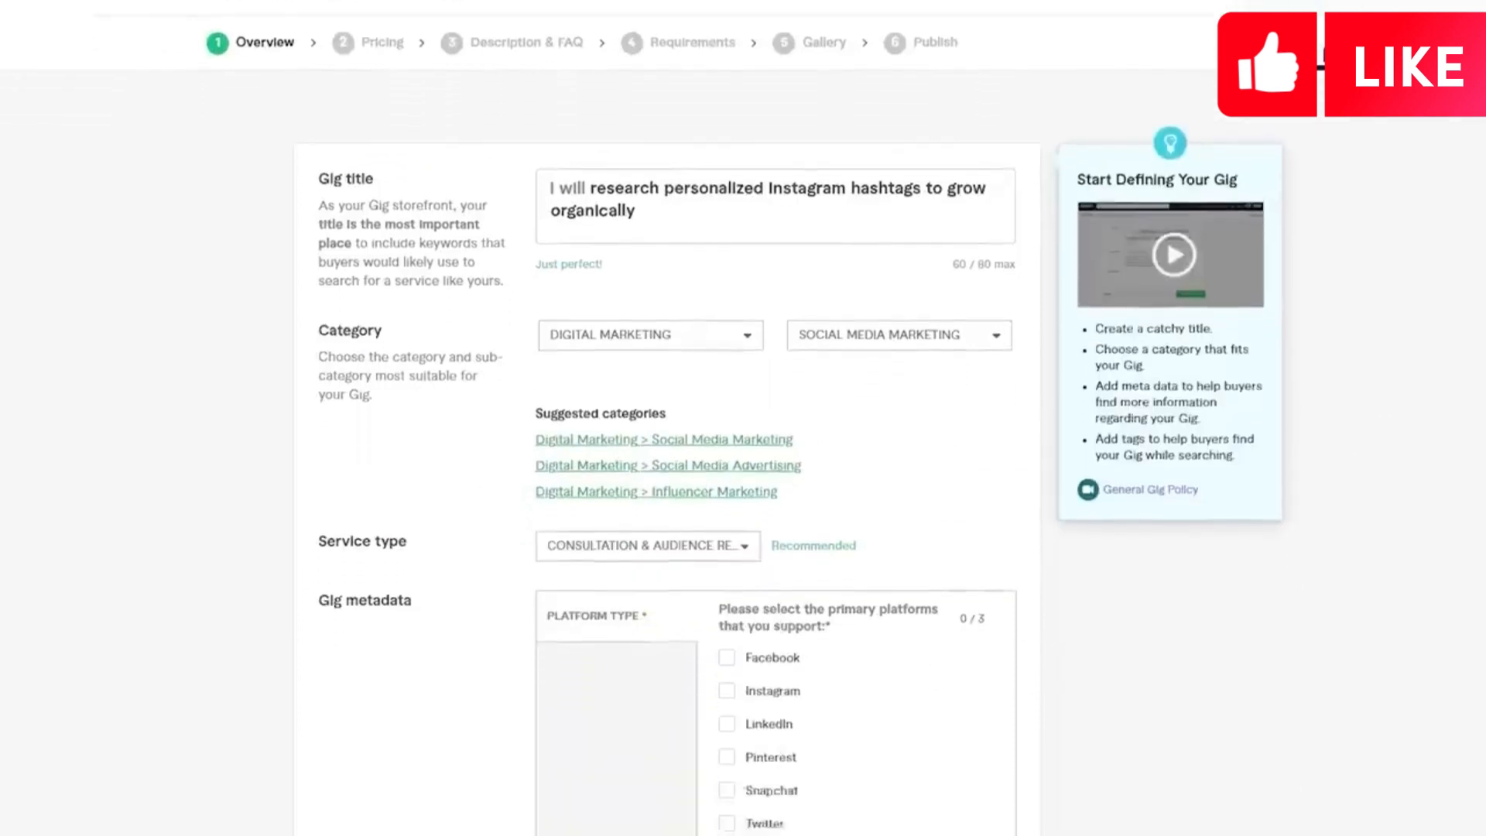
pyautogui.scroll(-2, 1443, 504)
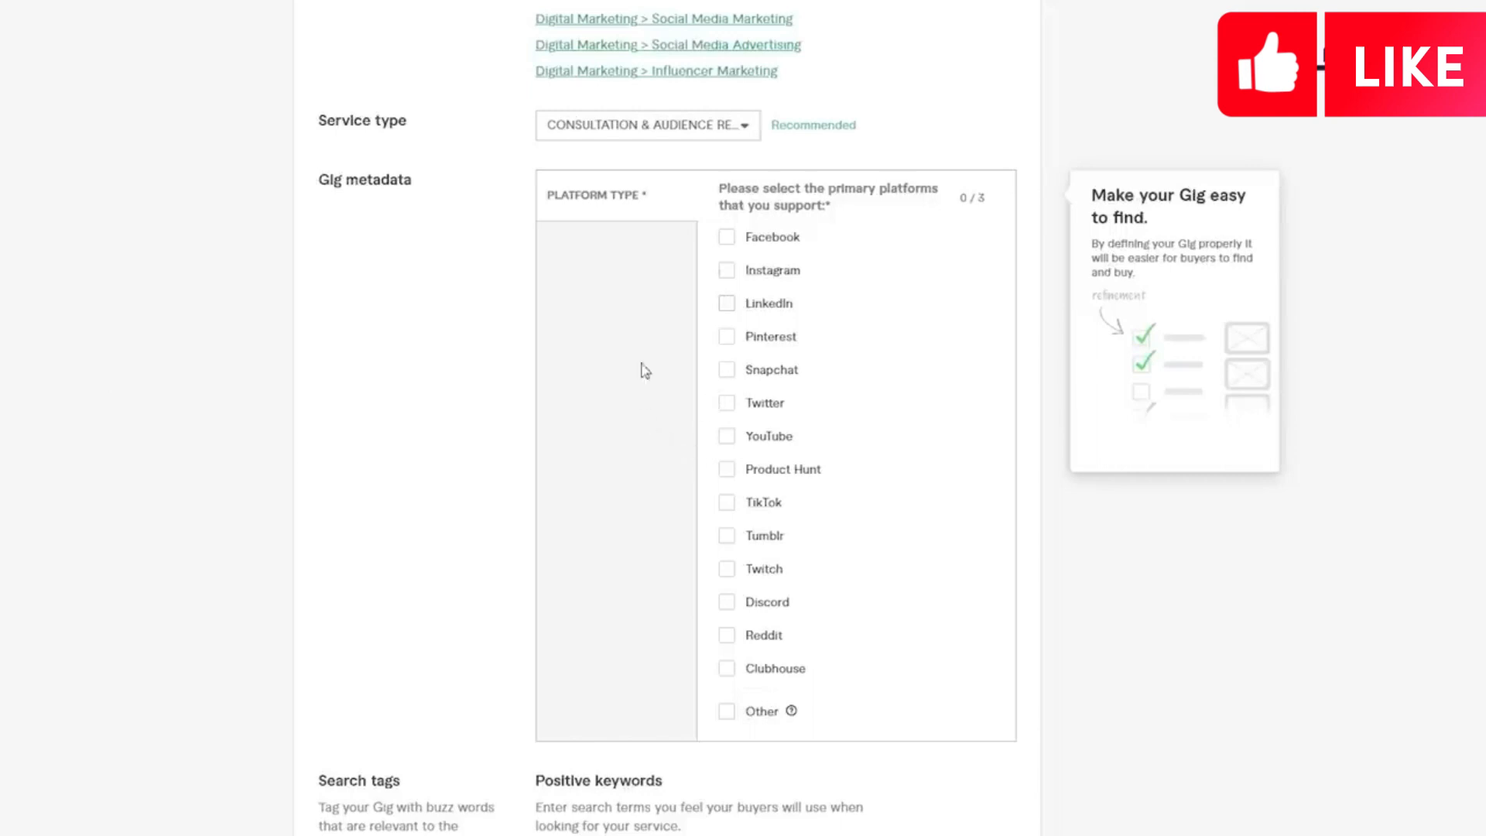
pyautogui.click(727, 273)
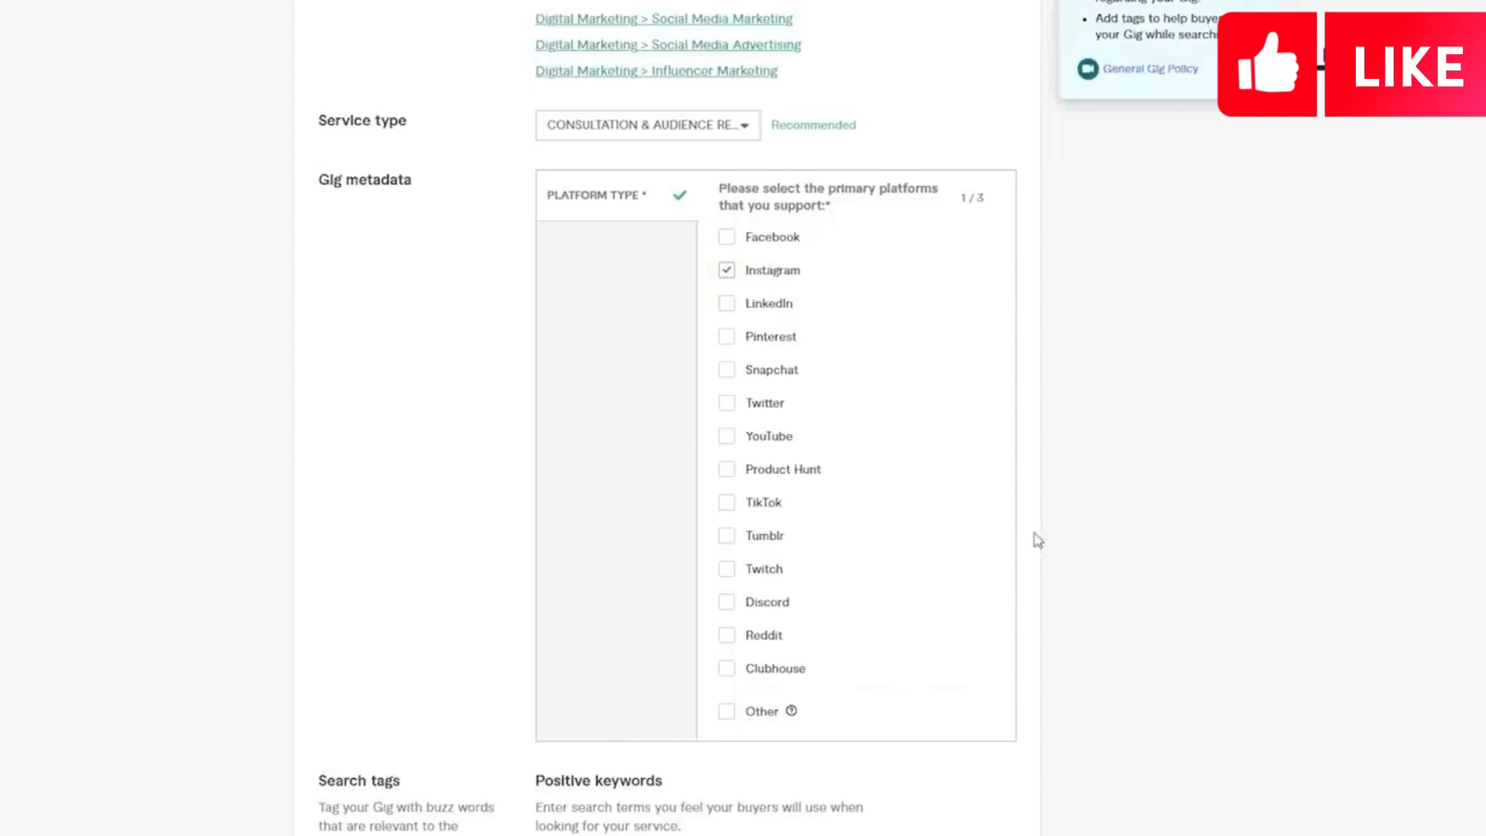
# Step: Add "Instagram" and "hashtags" as the first two positive keywords in the gig's search tags
pyautogui.scroll(-4, 743, 465)
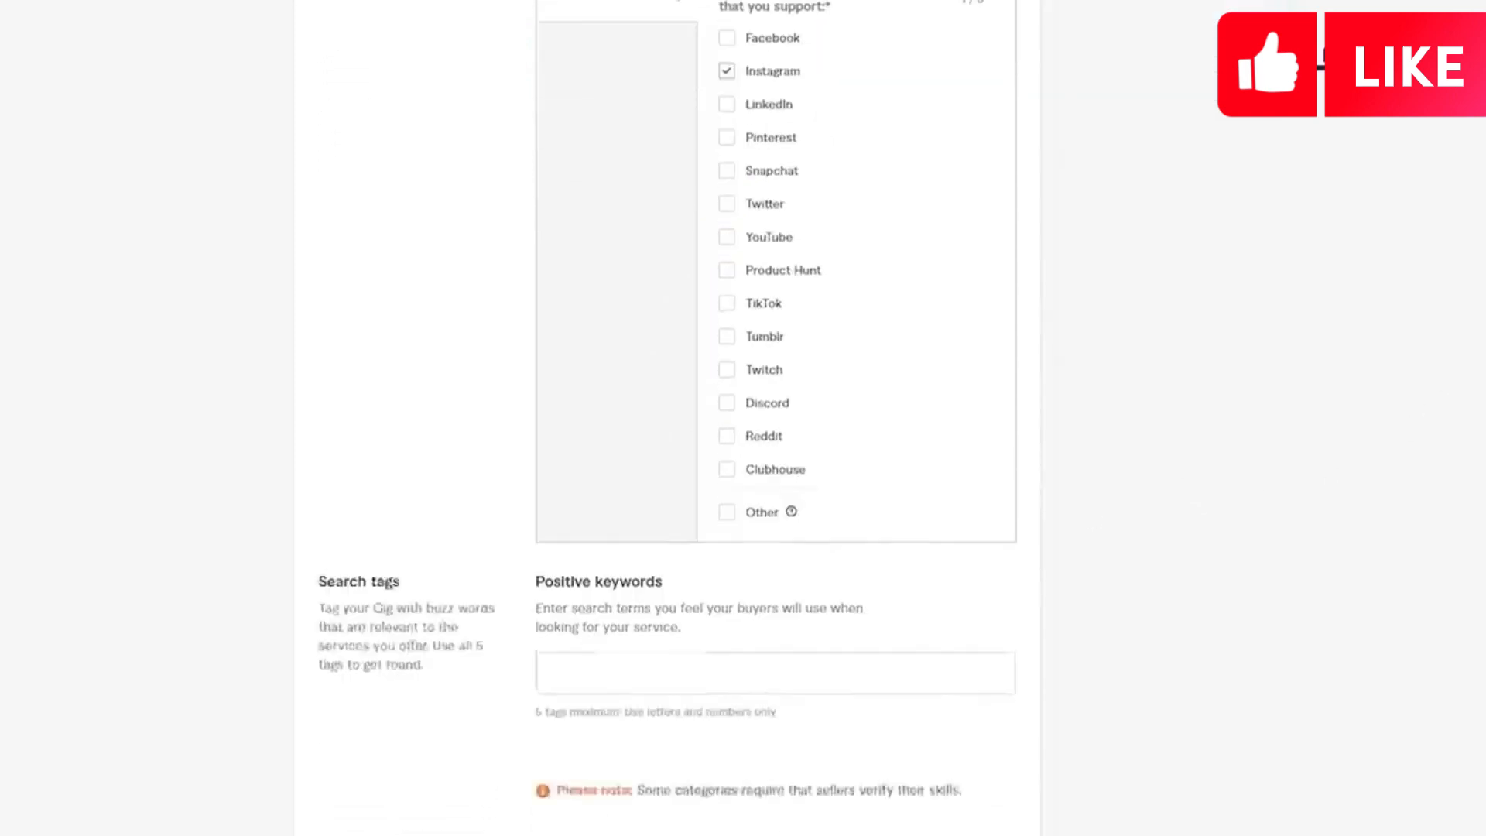
pyautogui.click(695, 547)
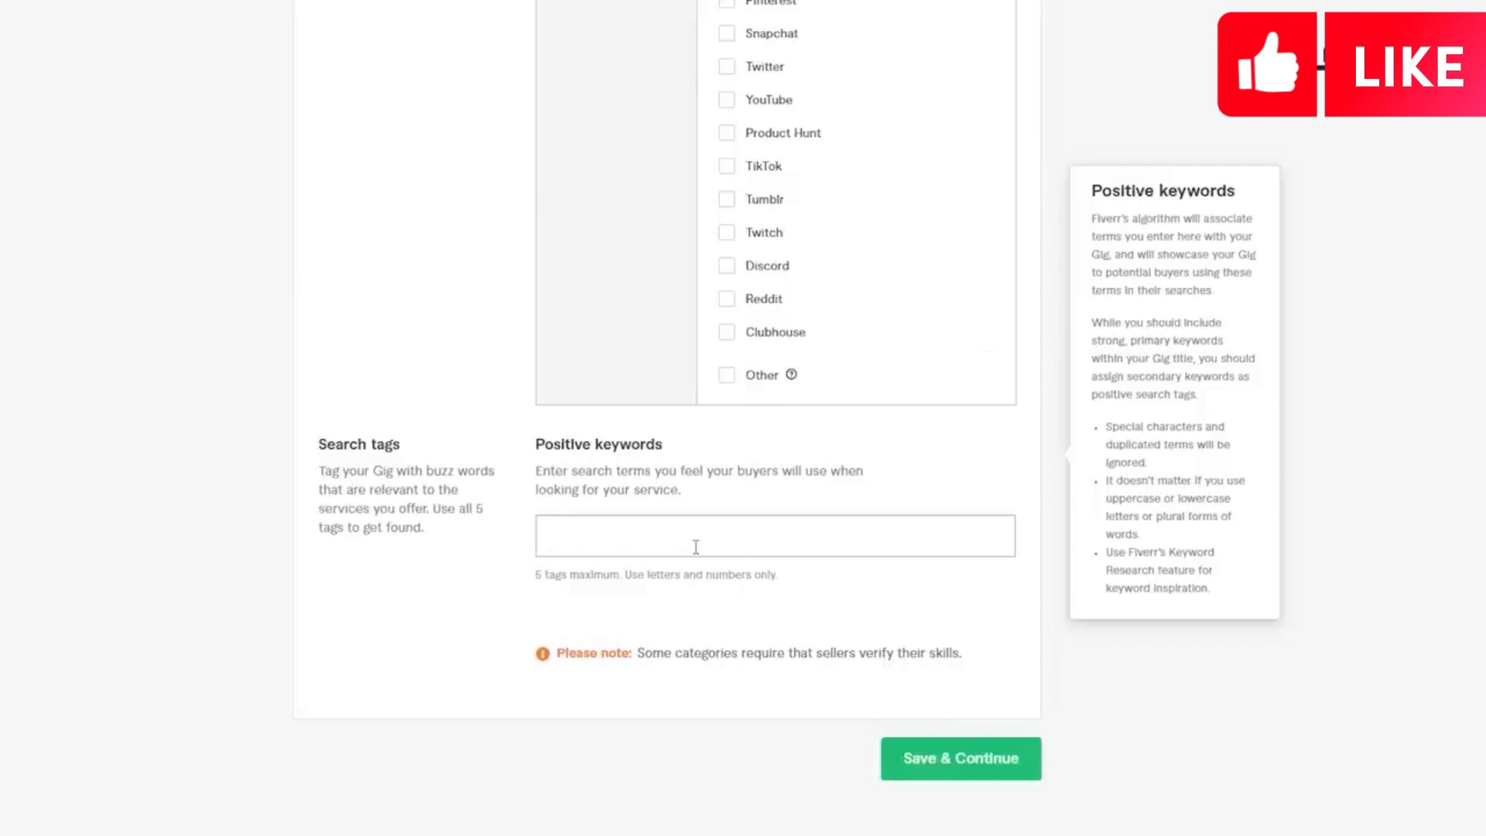
pyautogui.write('insta')
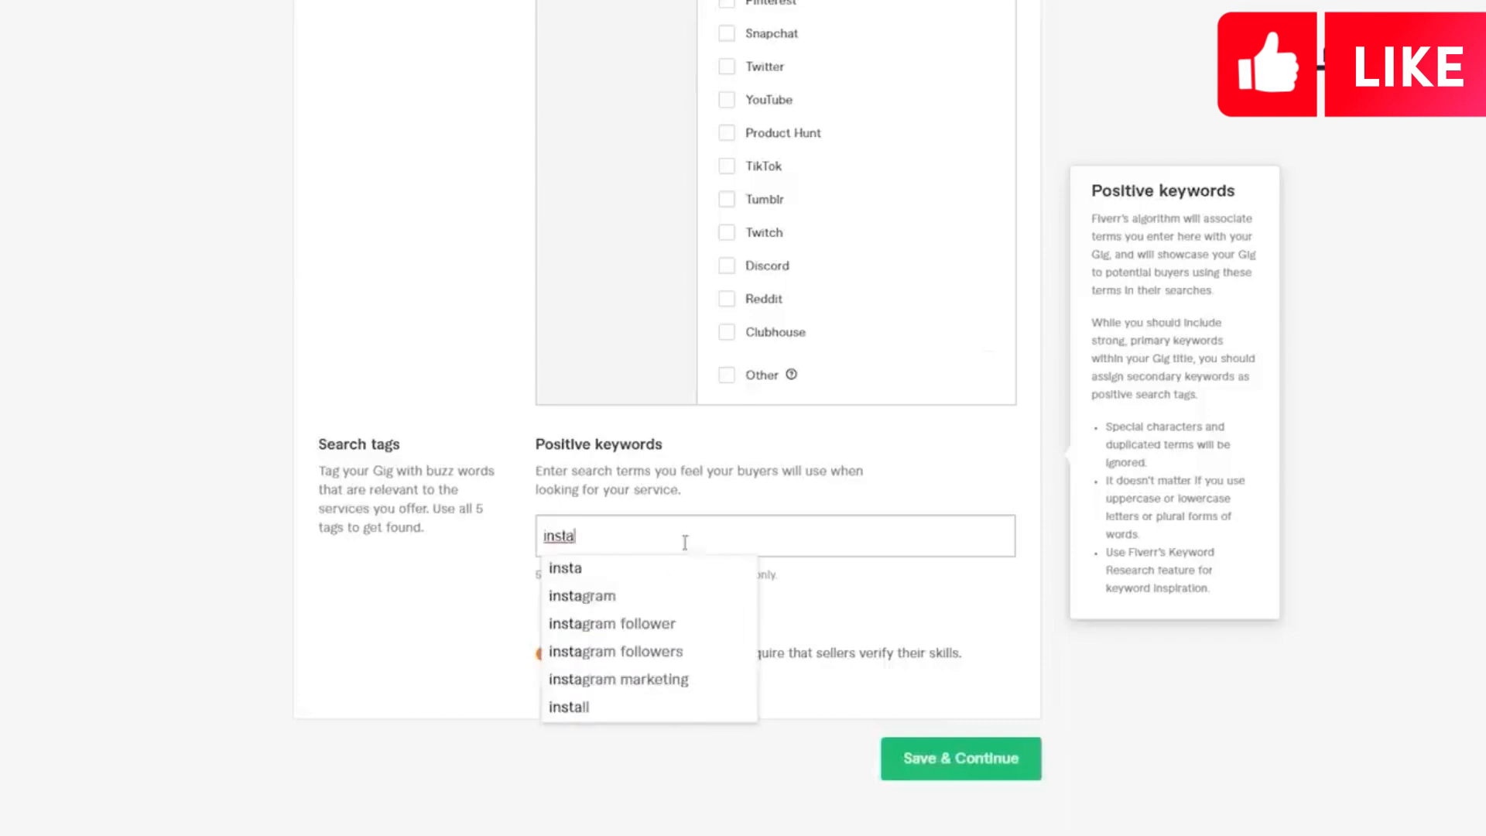
pyautogui.click(666, 595)
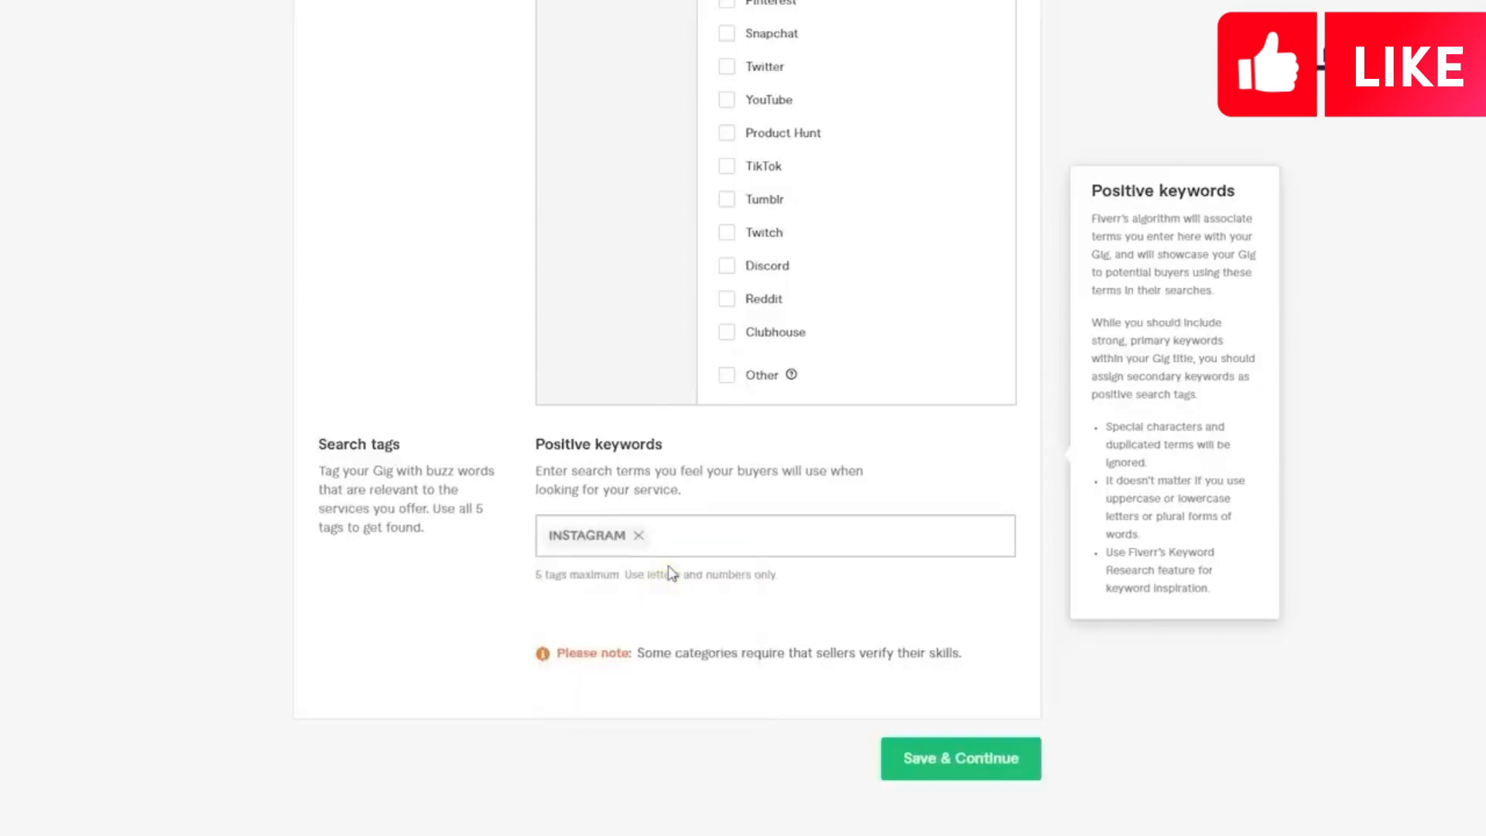
pyautogui.write('hashtags')
pyautogui.press('Return')
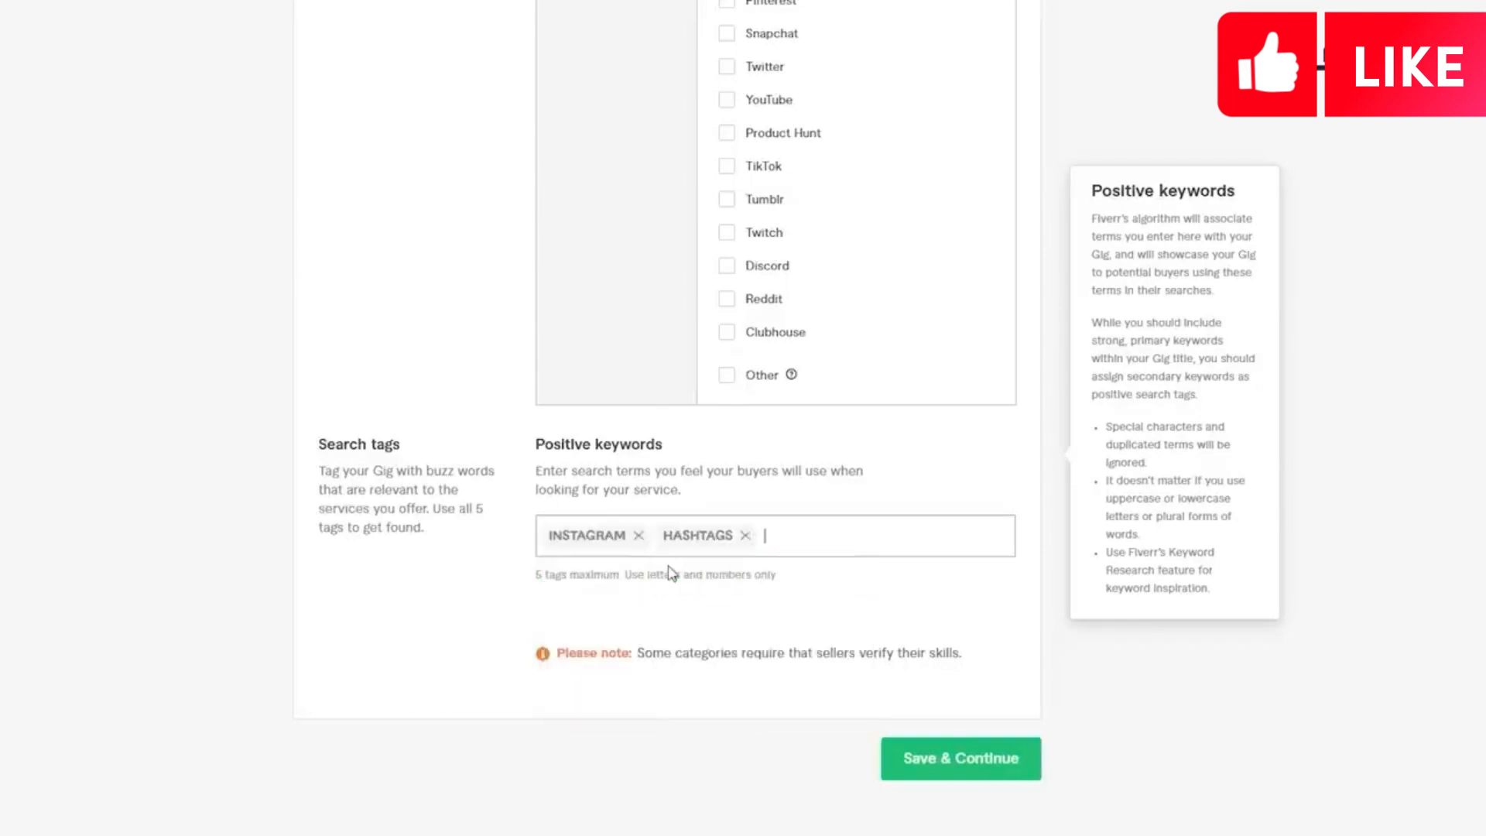
# Step: Add "instagram hashtags" as the third positive keyword
pyautogui.write('instagra')
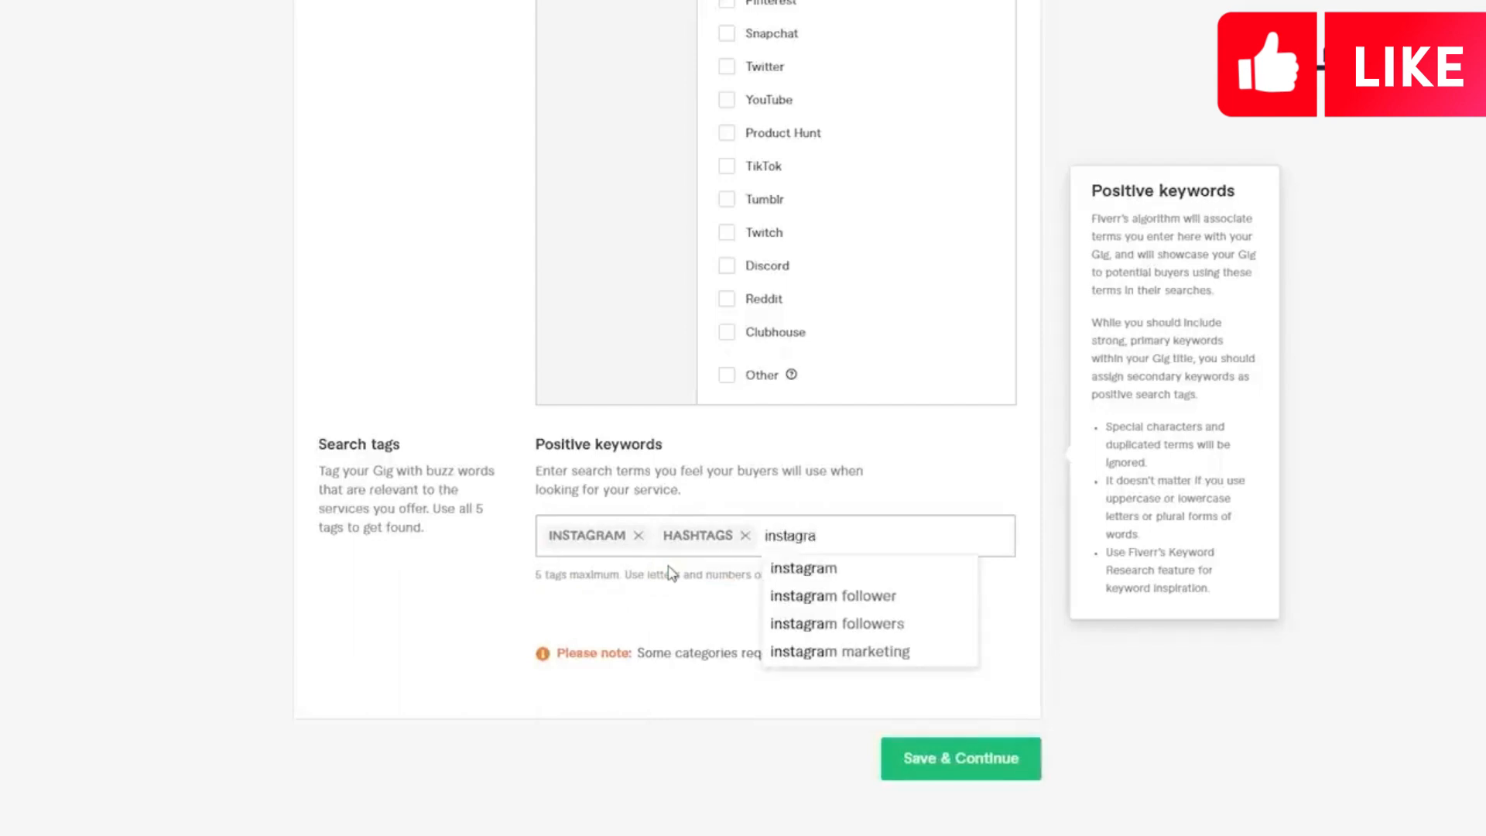
pyautogui.write('m hasg')
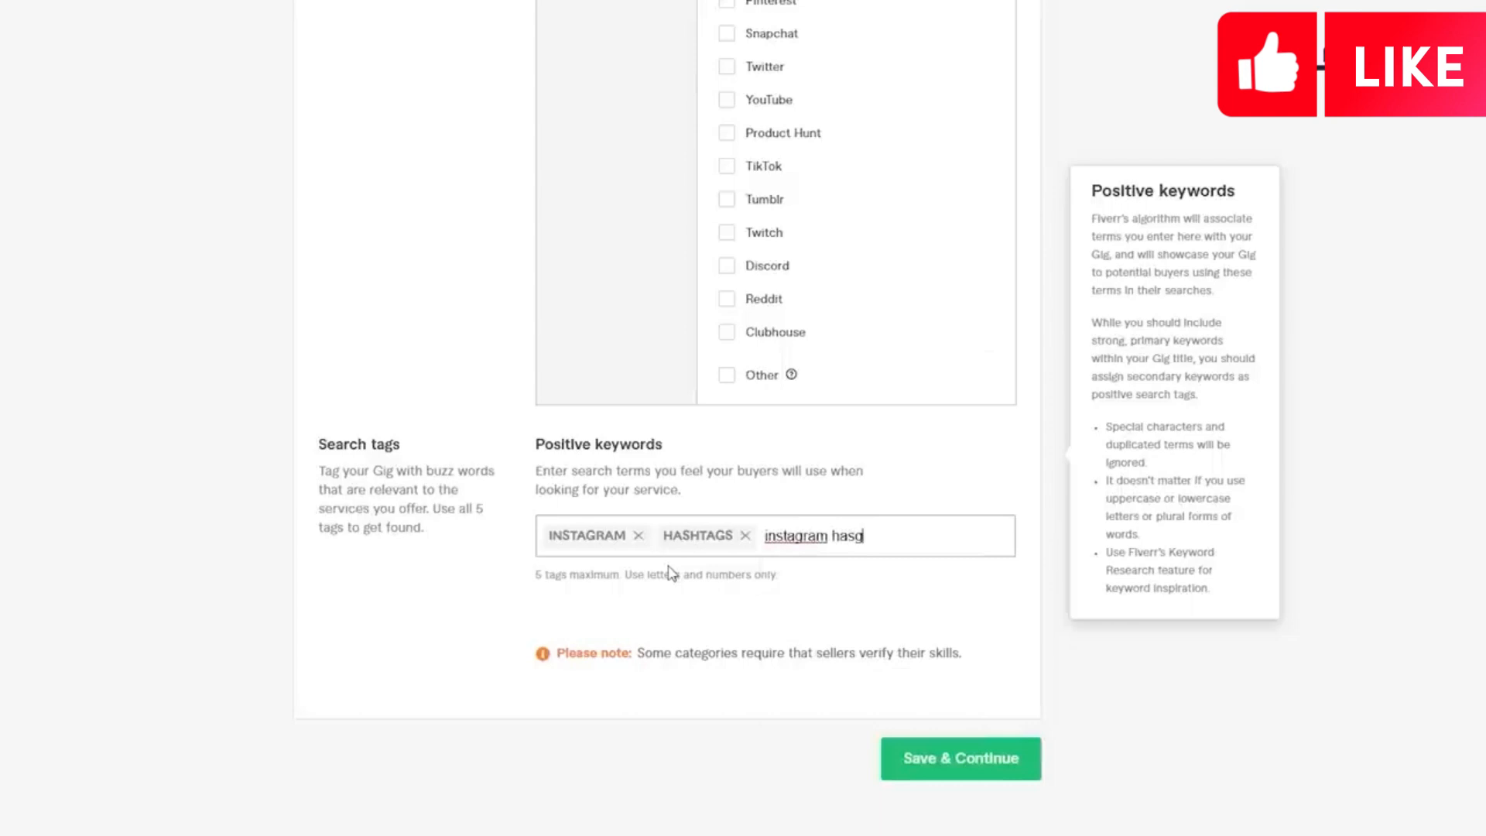
pyautogui.press('BackSpace')
pyautogui.write('htags')
pyautogui.press('Return')
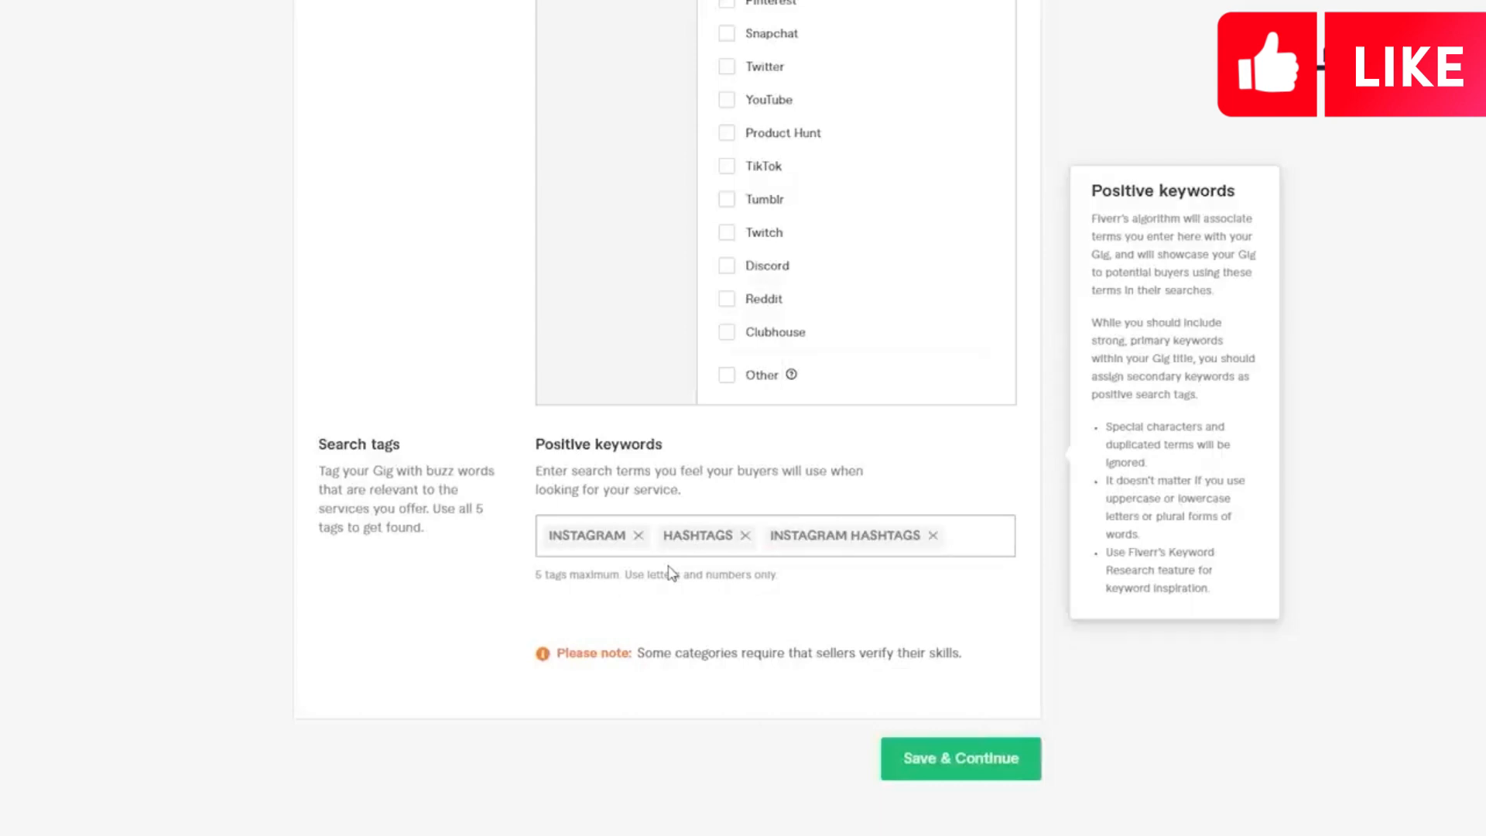
# Step: Complete the search tags with the positive keywords "grow instagram" and "hashtags research"
pyautogui.write('grow instagram')
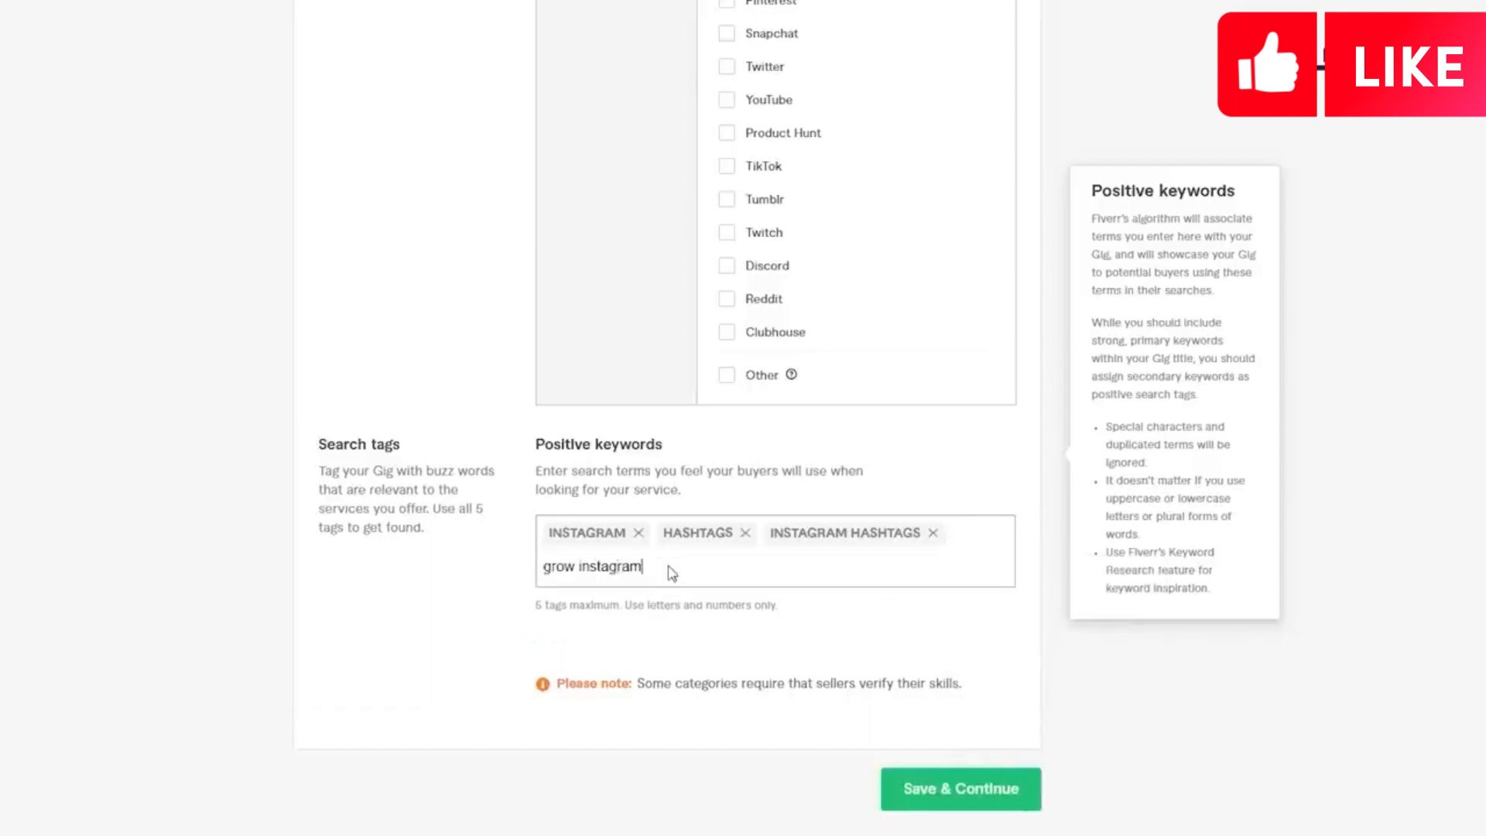
pyautogui.press('Return')
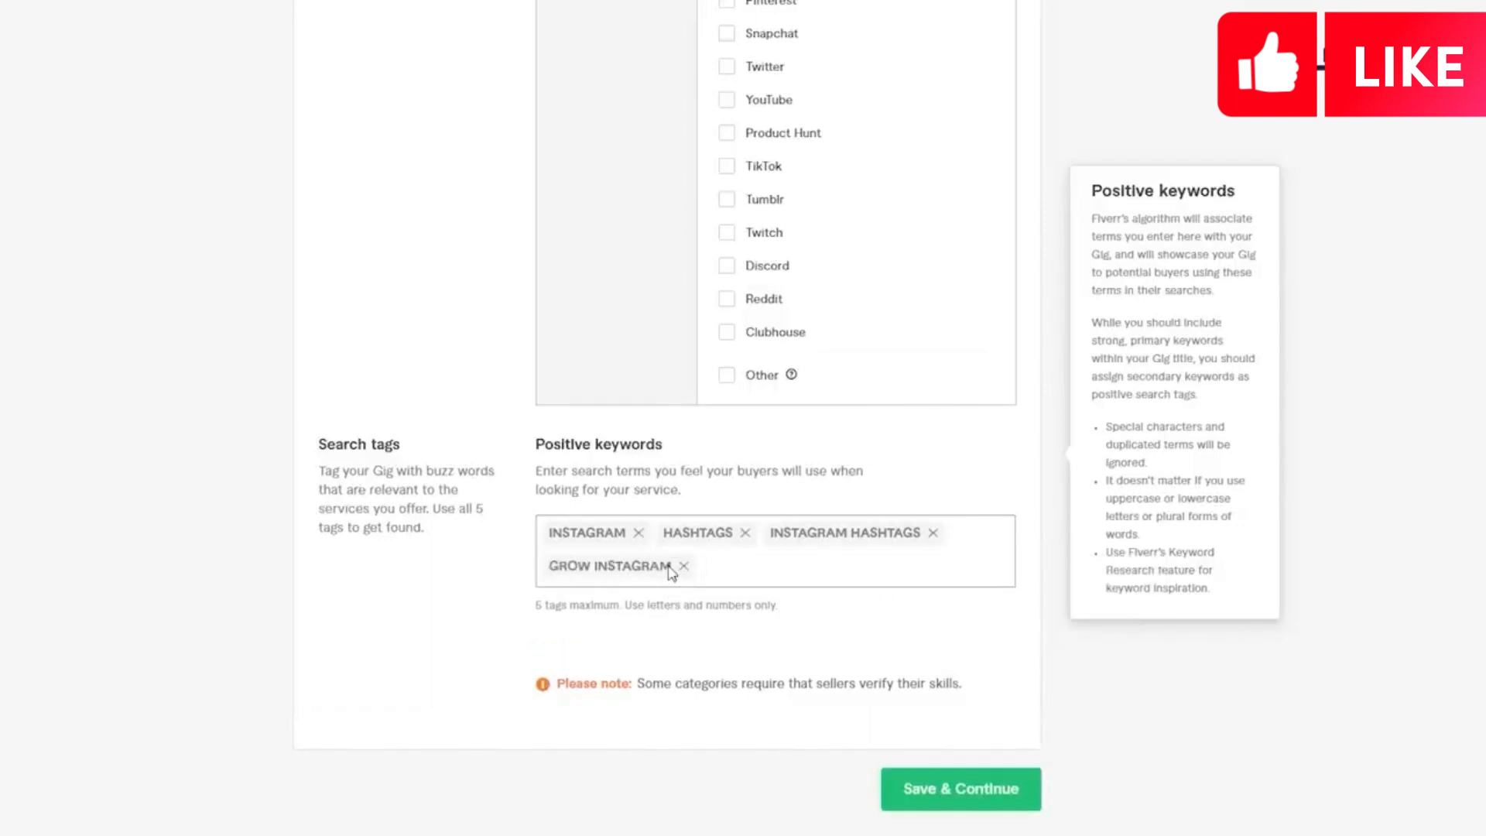
pyautogui.write('hashtags research')
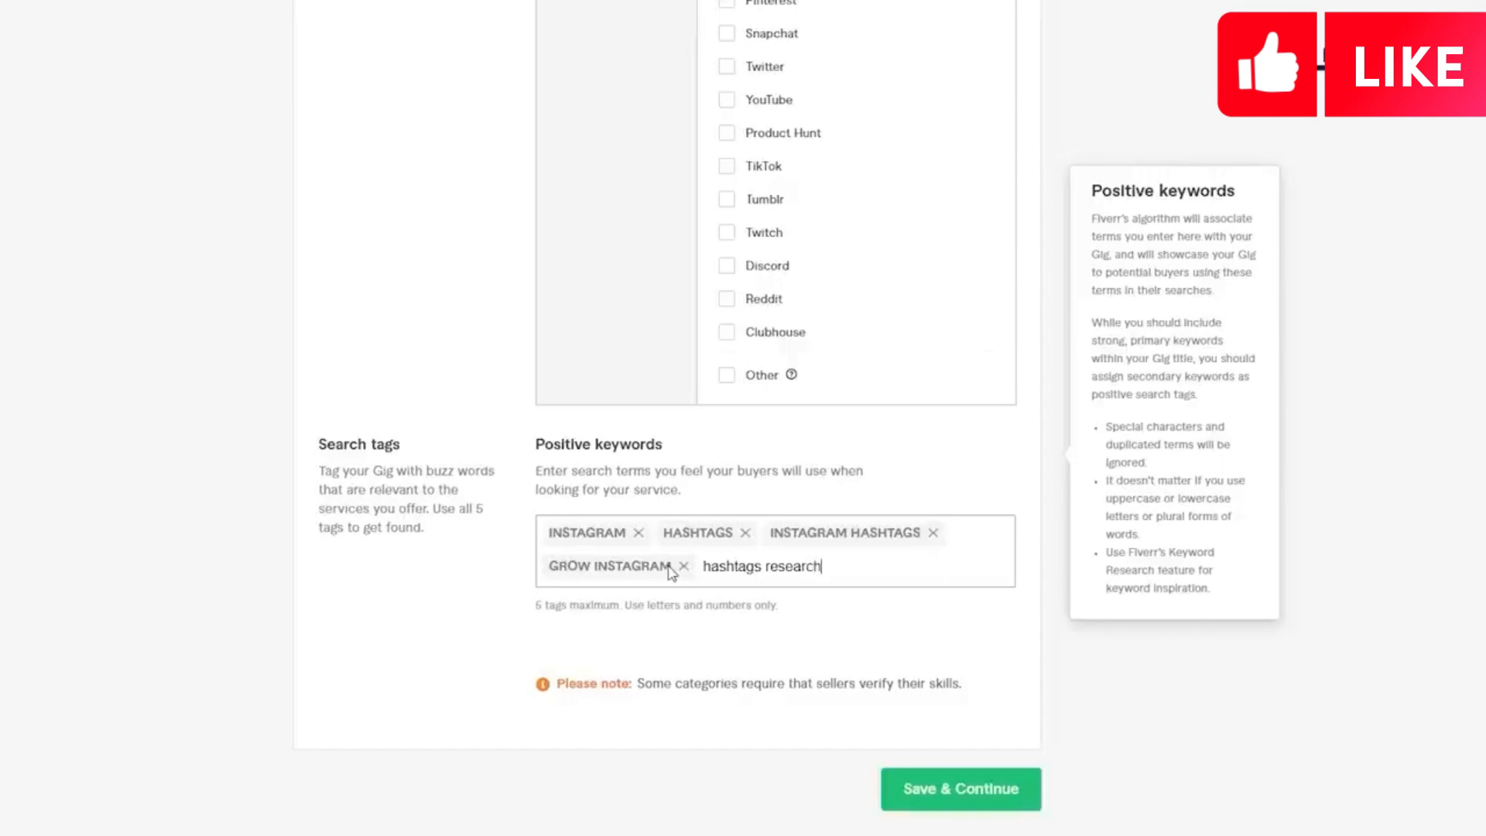
pyautogui.press('Return')
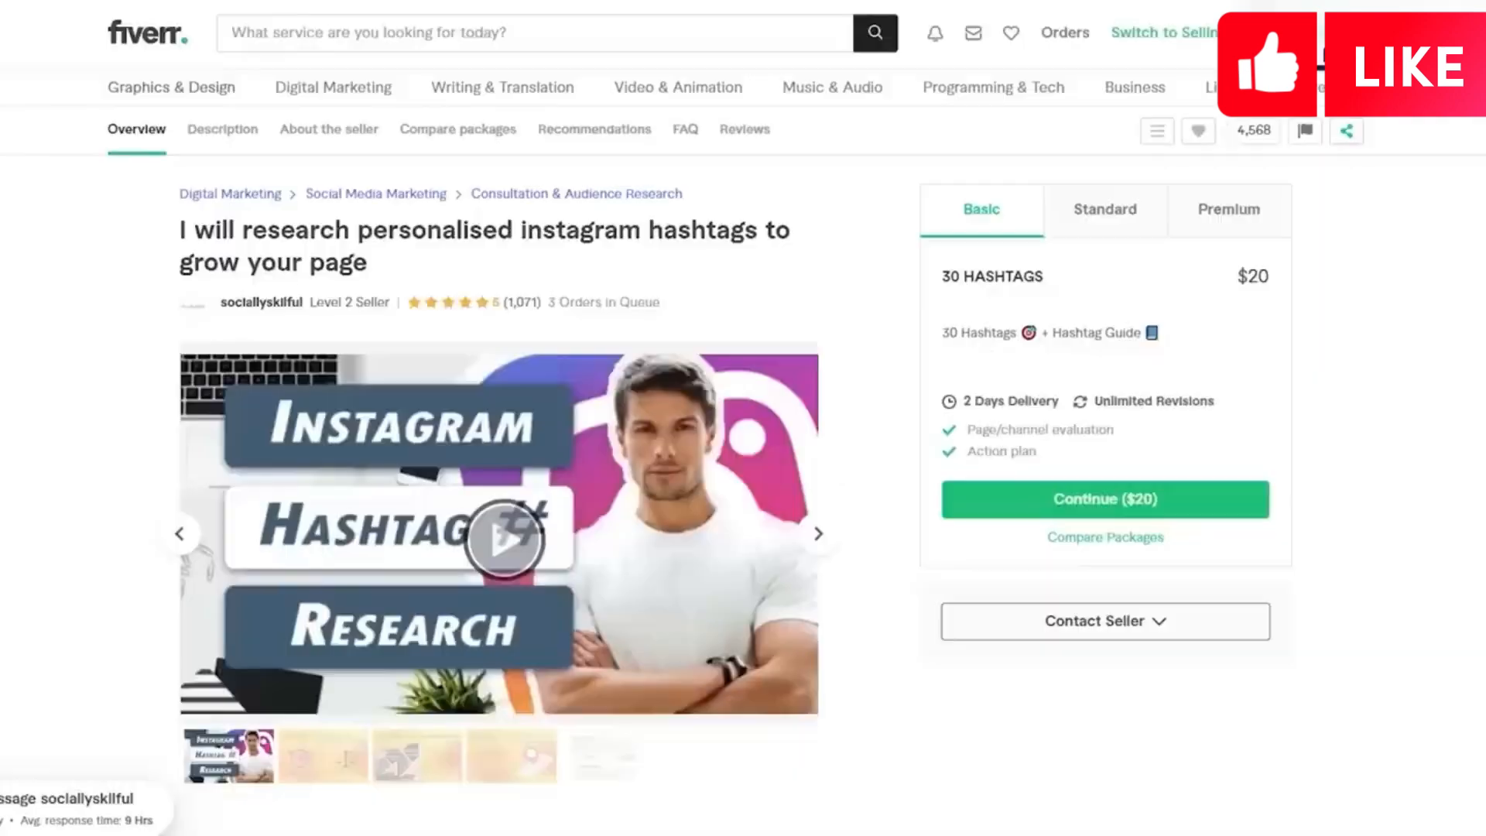
# Step: Examine the two competing Instagram hashtag research gigs, from their descriptions and reviews down to the related tags
pyautogui.scroll(-20, 743, 418)
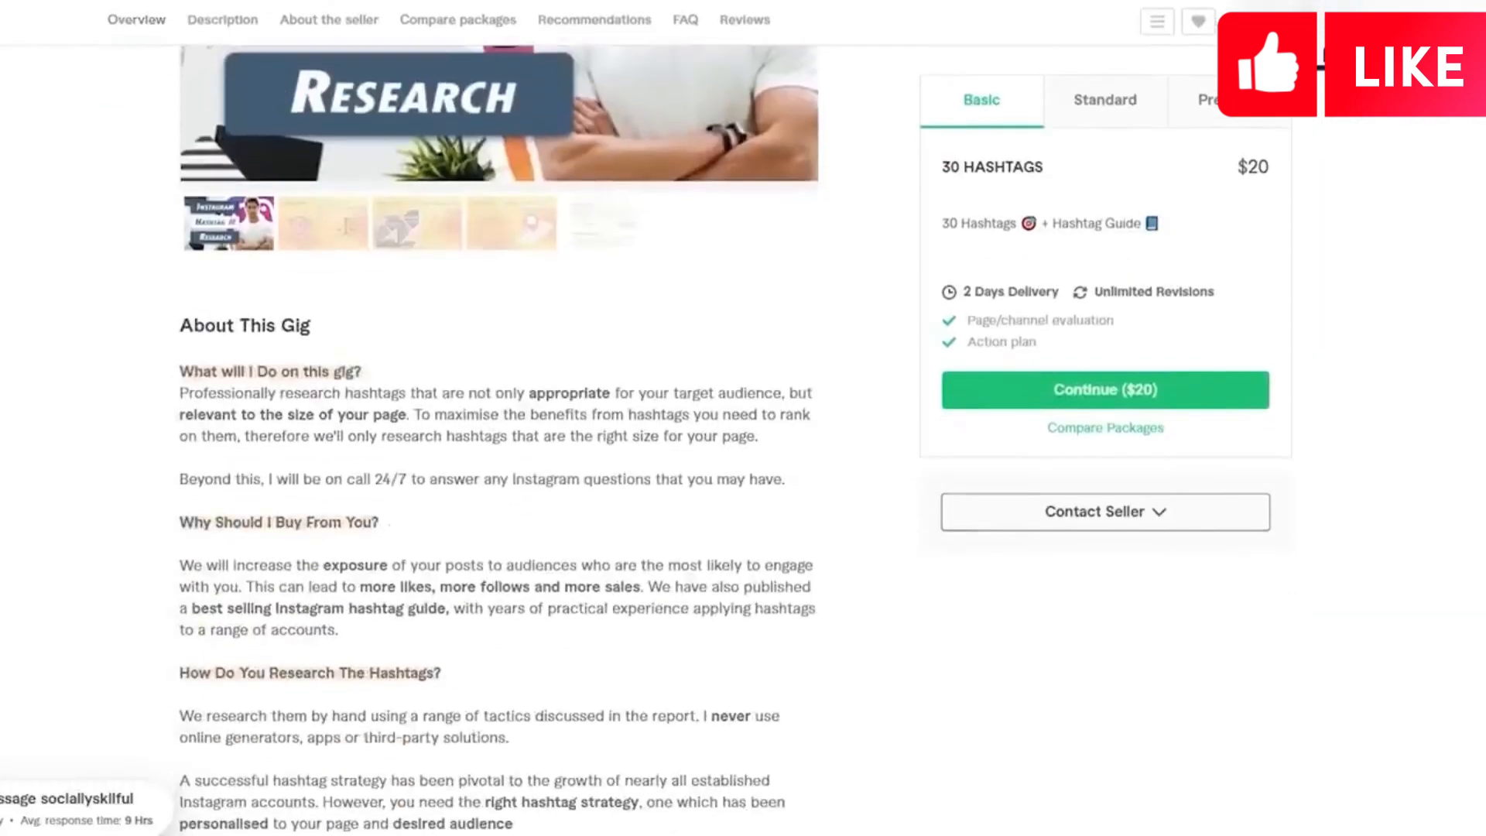
pyautogui.scroll(-20, 496, 417)
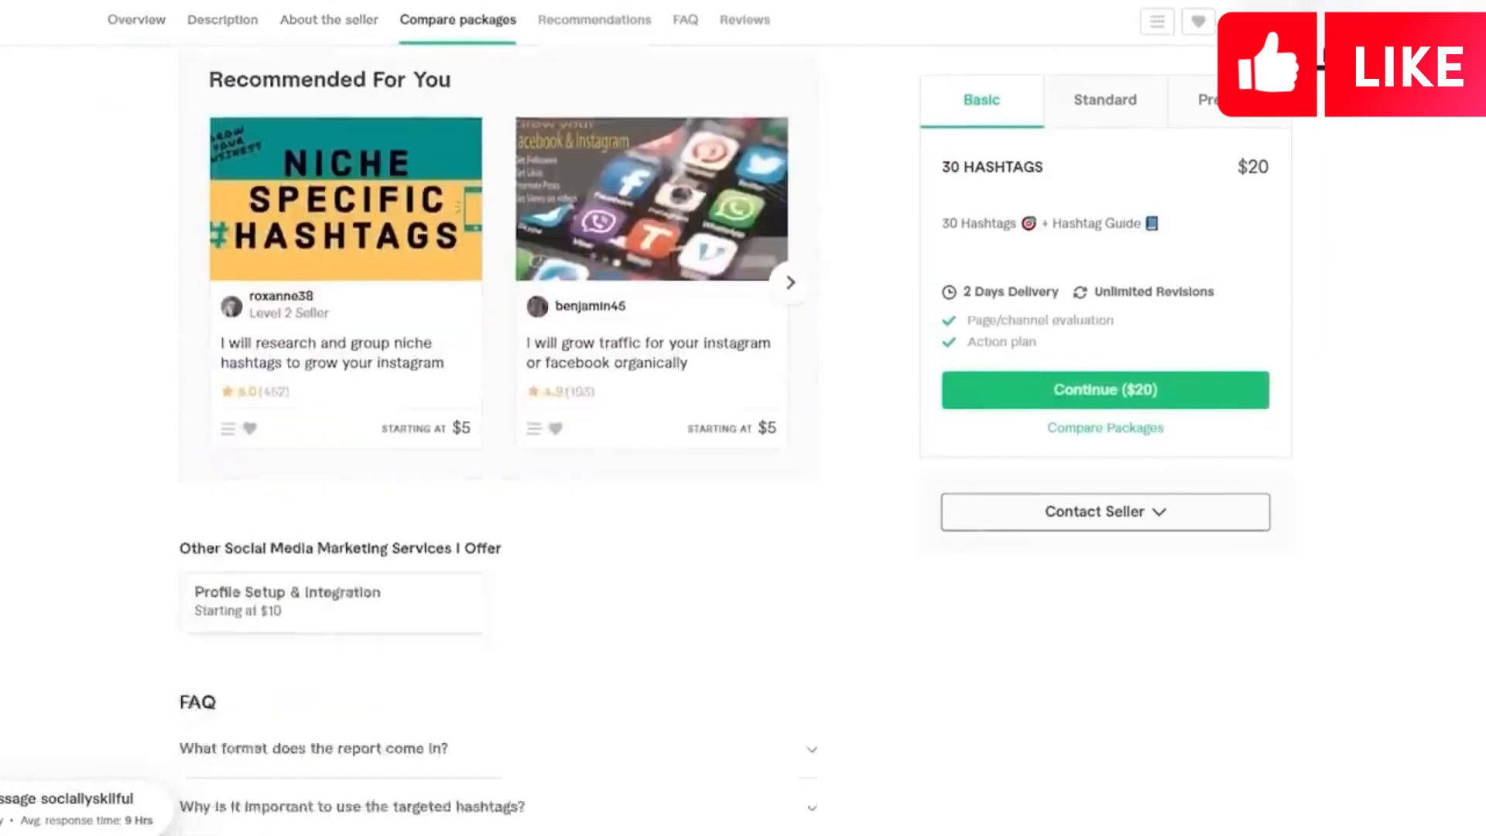
pyautogui.scroll(-15, 712, 447)
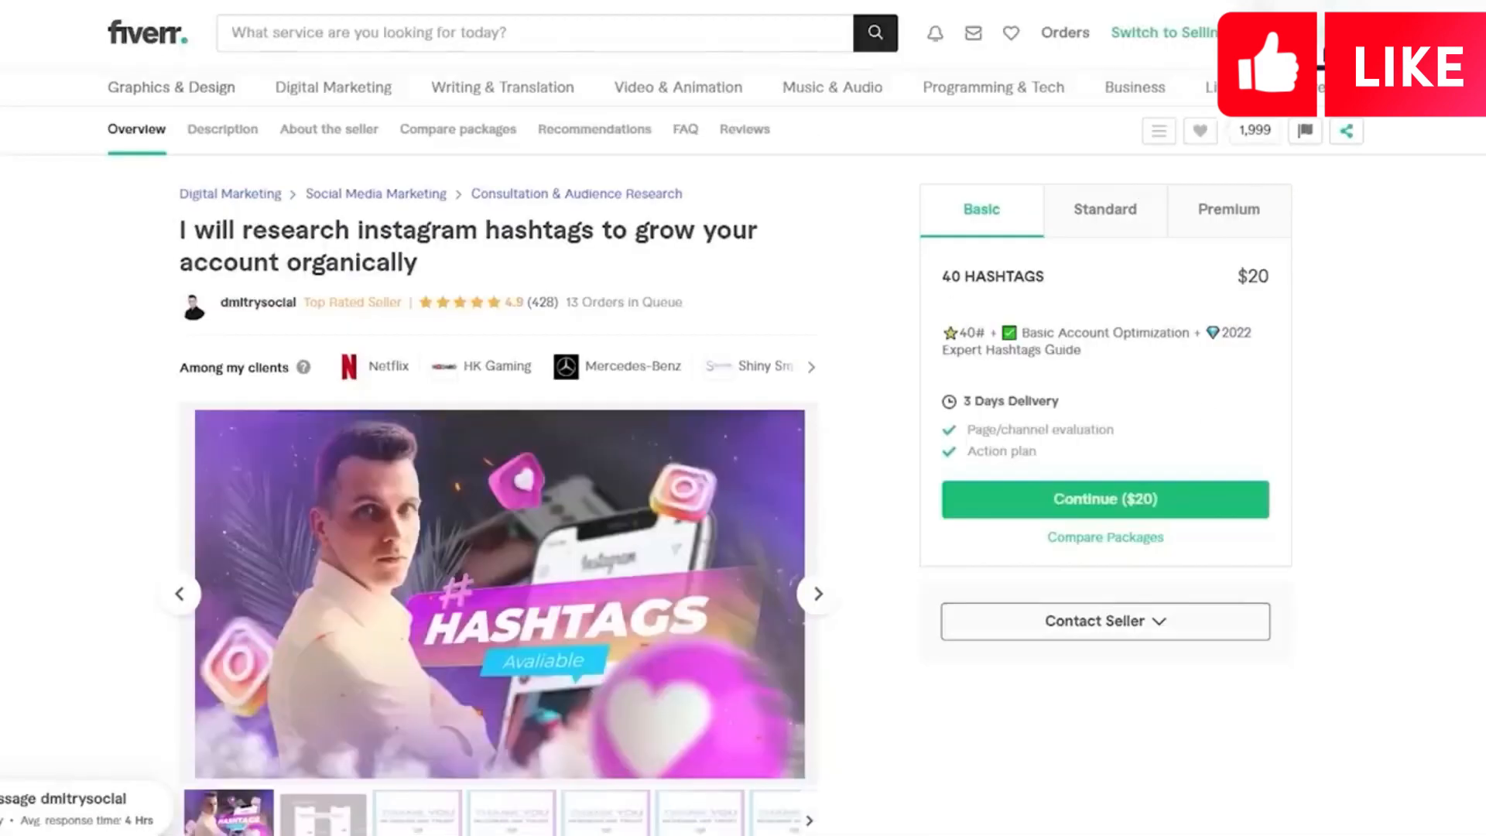
pyautogui.scroll(-20, 495, 465)
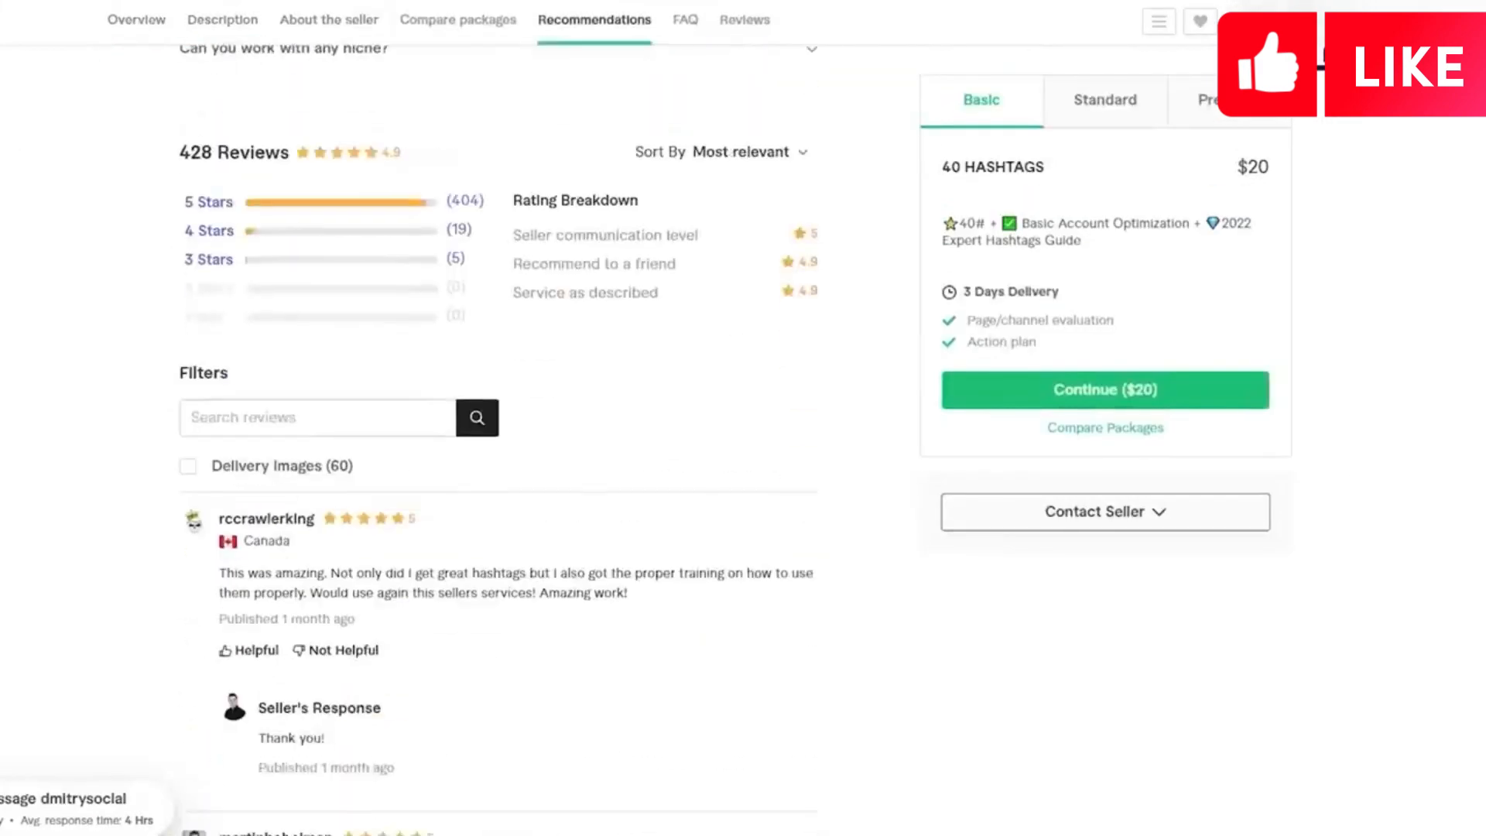
pyautogui.scroll(-10, 496, 464)
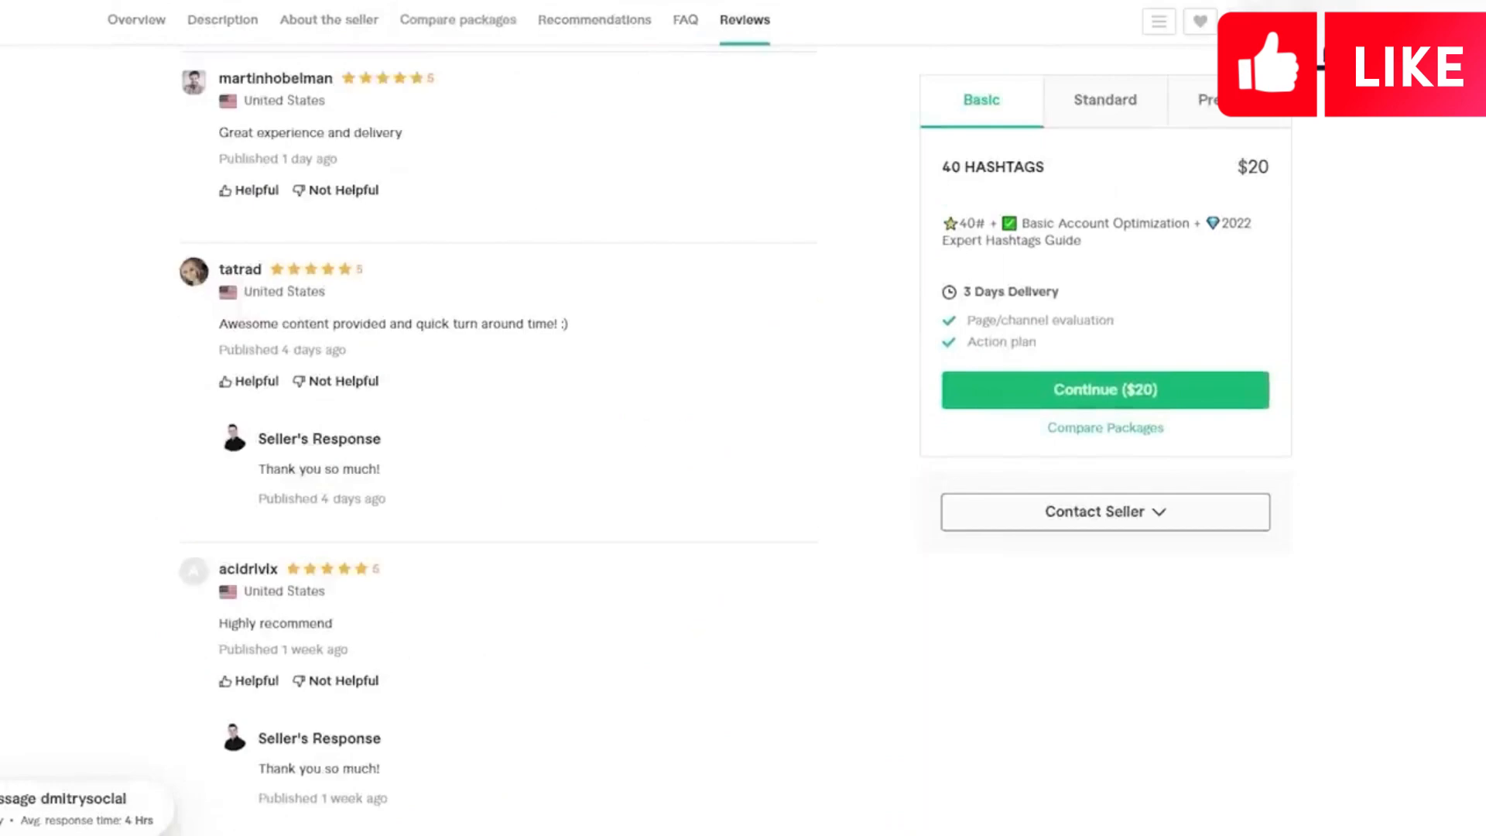
pyautogui.scroll(-10, 540, 351)
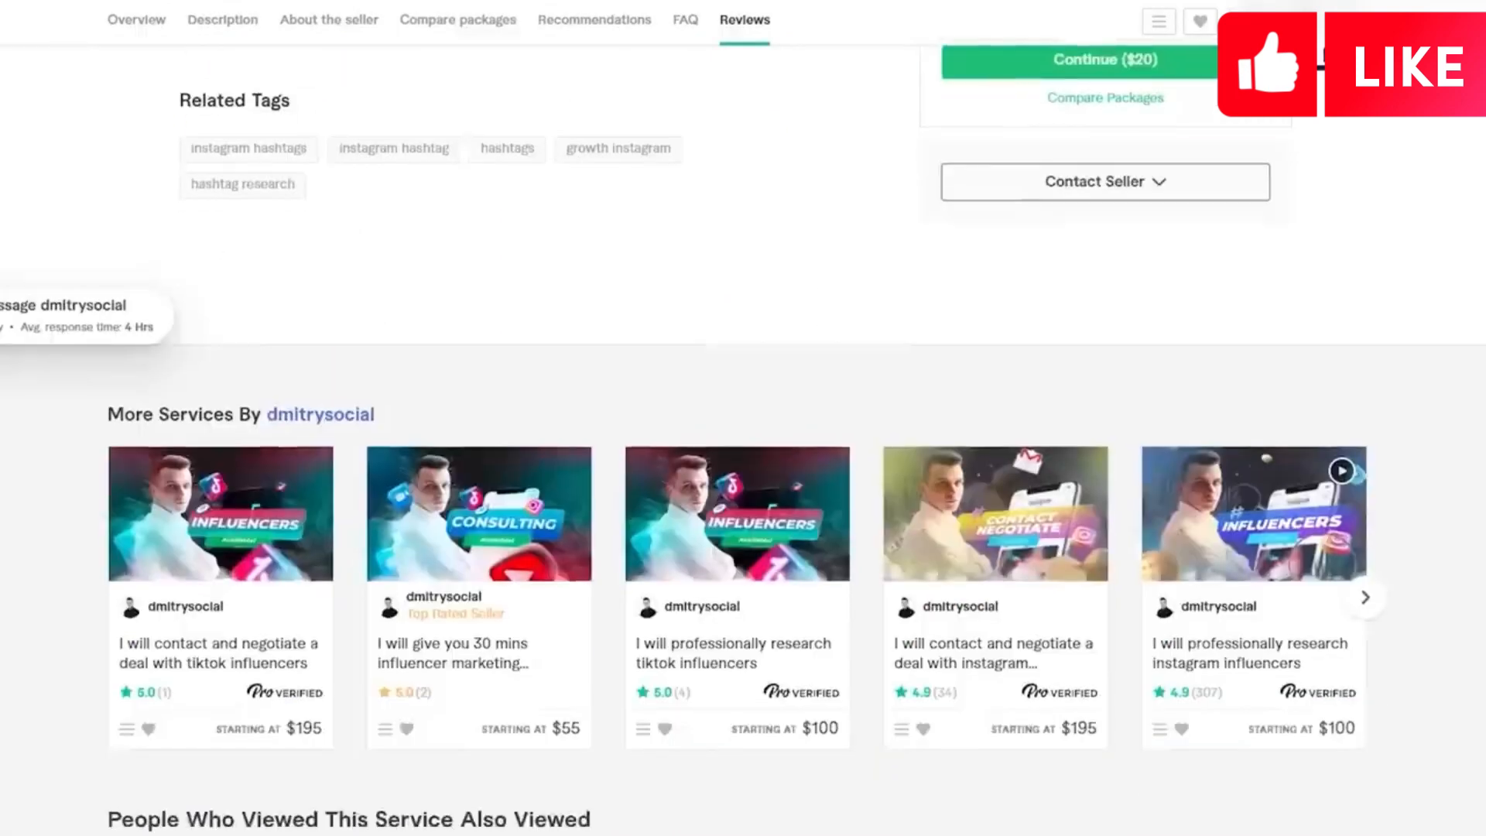
pyautogui.scroll(1, 540, 351)
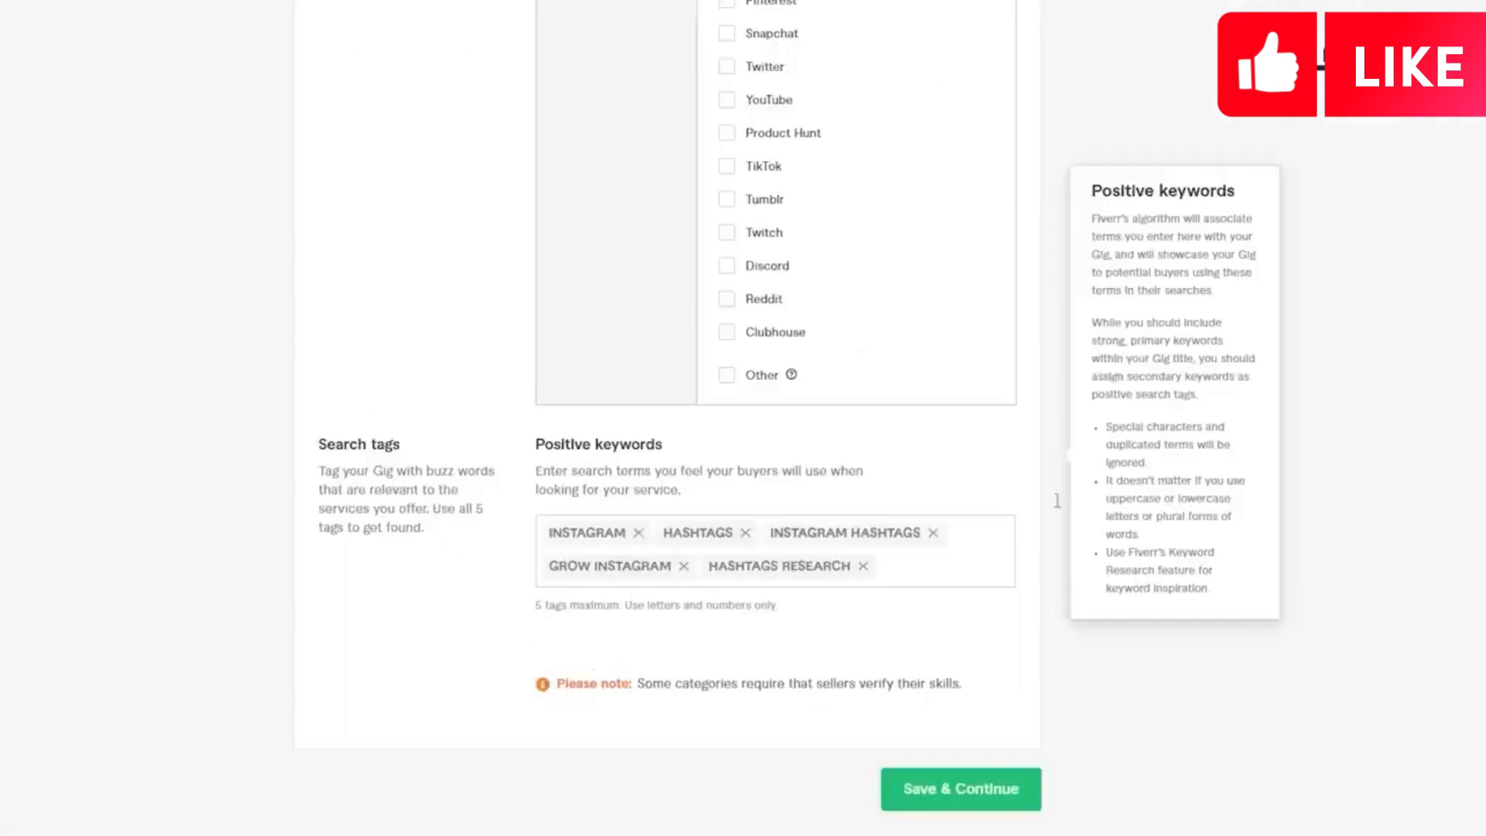
# Step: Check the completed gig overview and save it to continue to the pricing stage
pyautogui.scroll(9, 601, 663)
pyautogui.scroll(2, 743, 418)
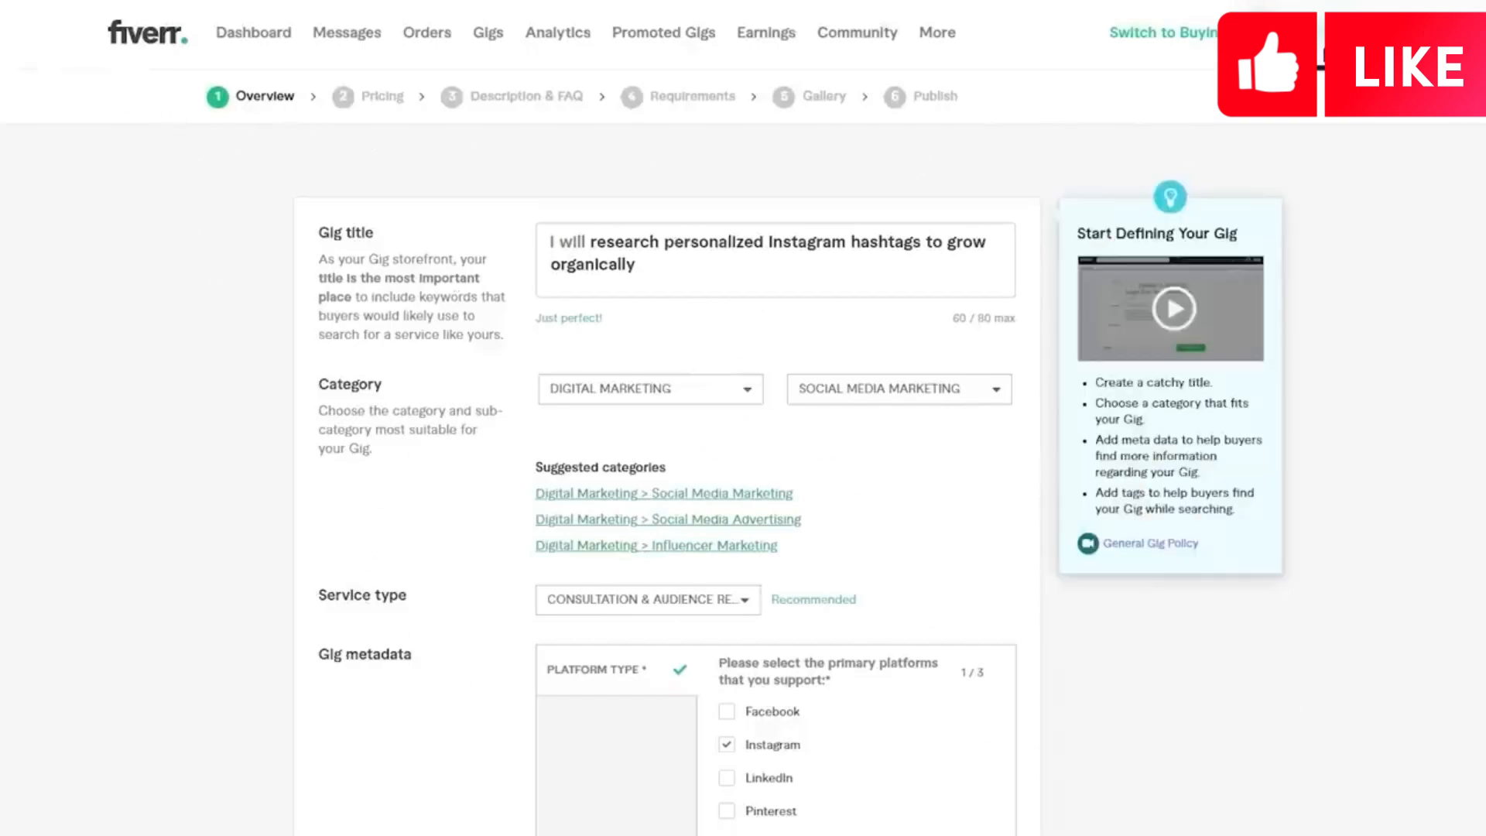
pyautogui.scroll(-12, 1212, 681)
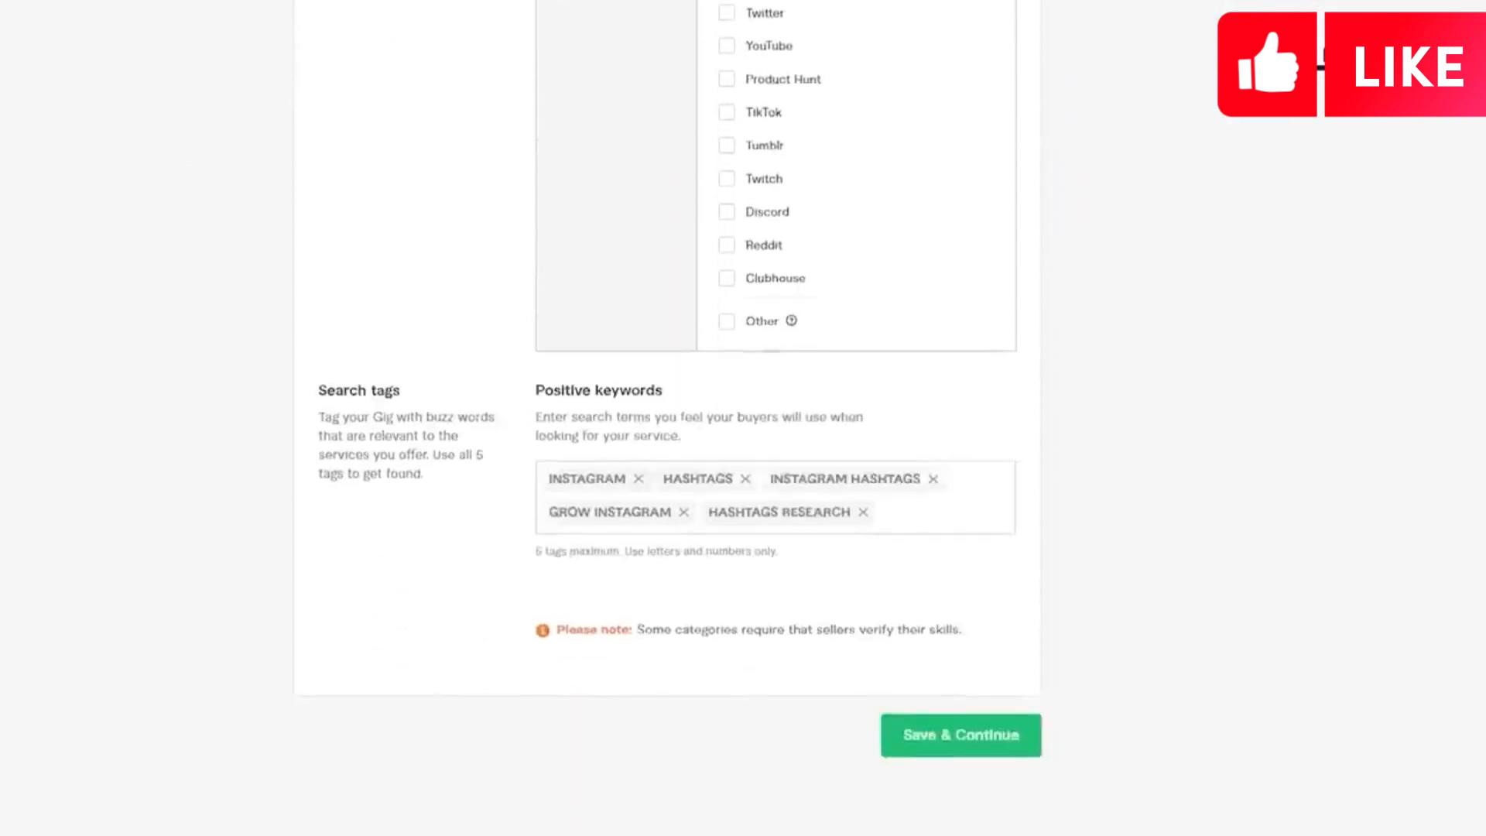
pyautogui.click(999, 653)
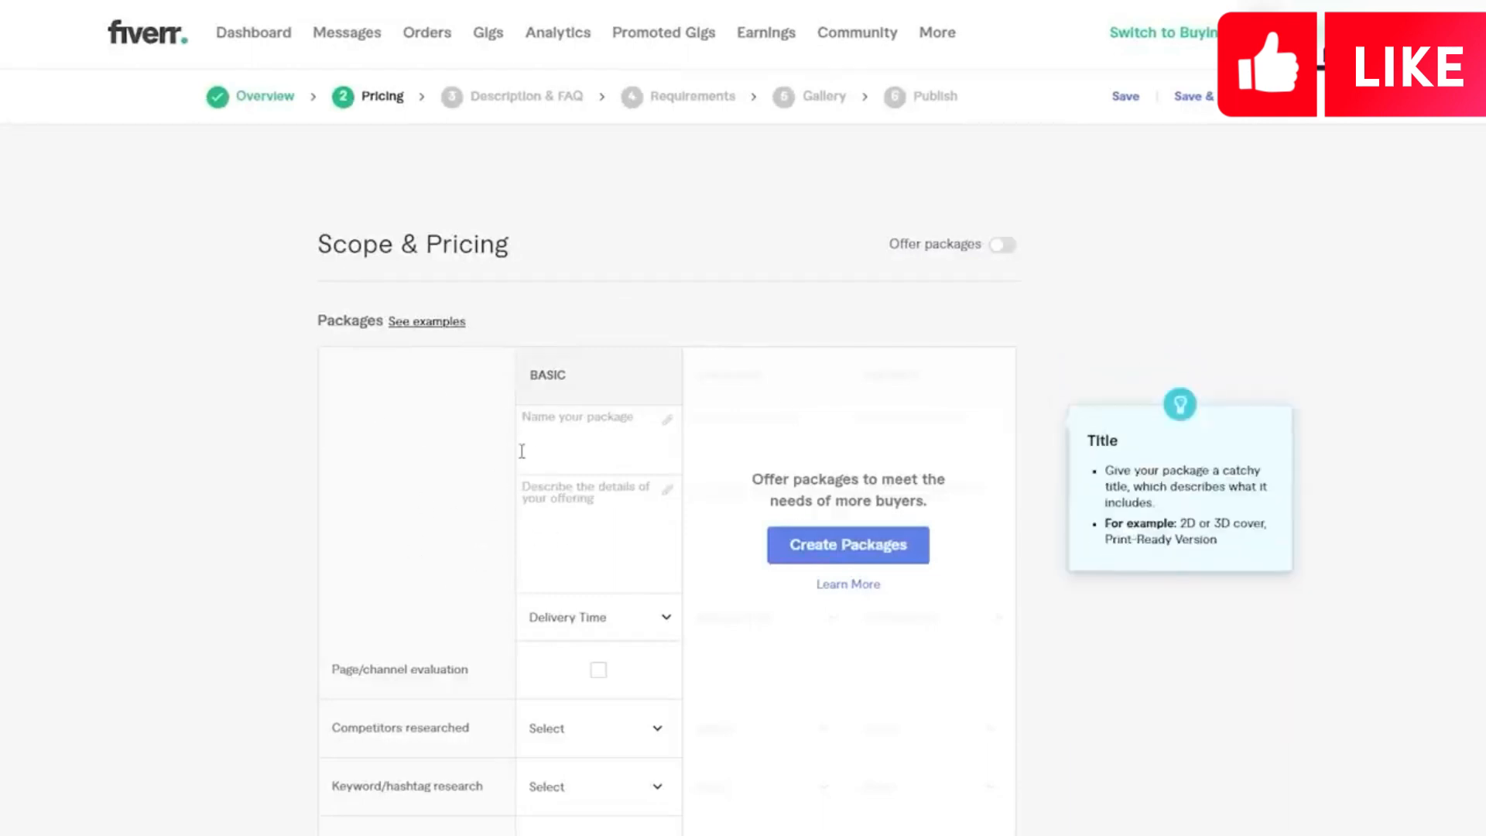
# Step: Enable package offers so the gig has Basic, Standard and Premium packages
pyautogui.click(1003, 246)
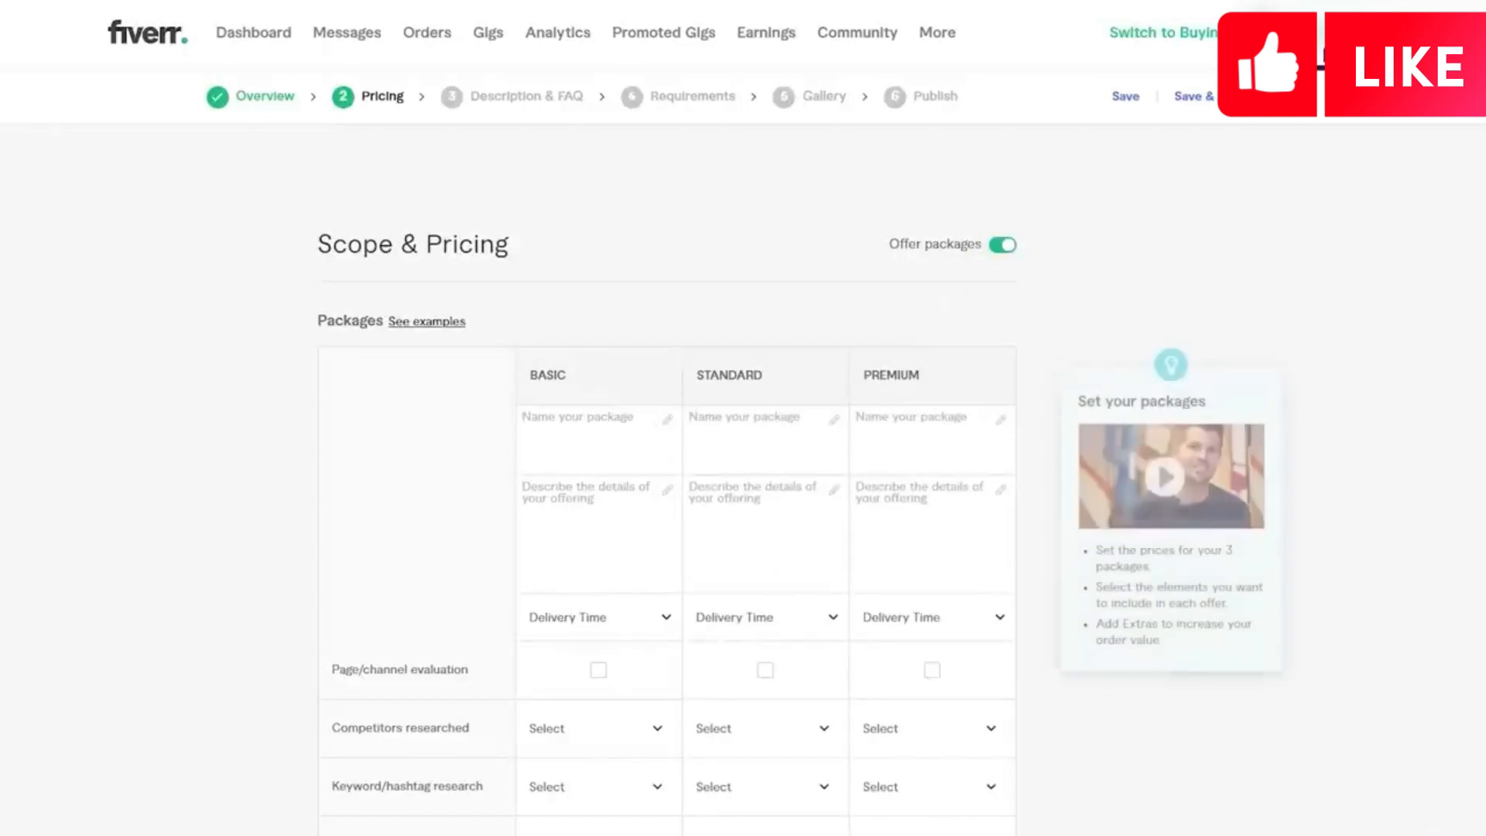
pyautogui.scroll(-2, 865, 372)
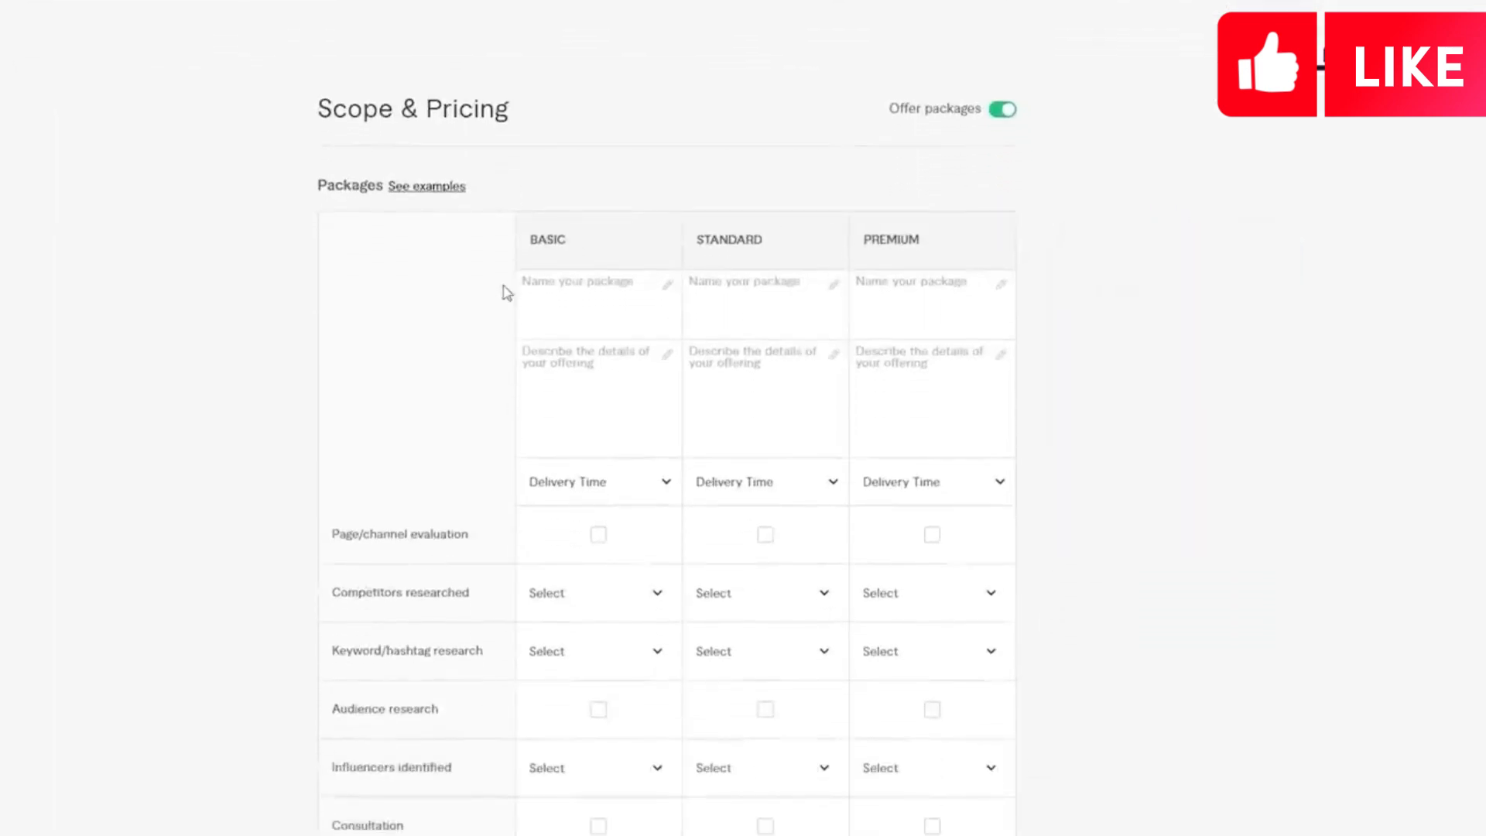
pyautogui.click(598, 307)
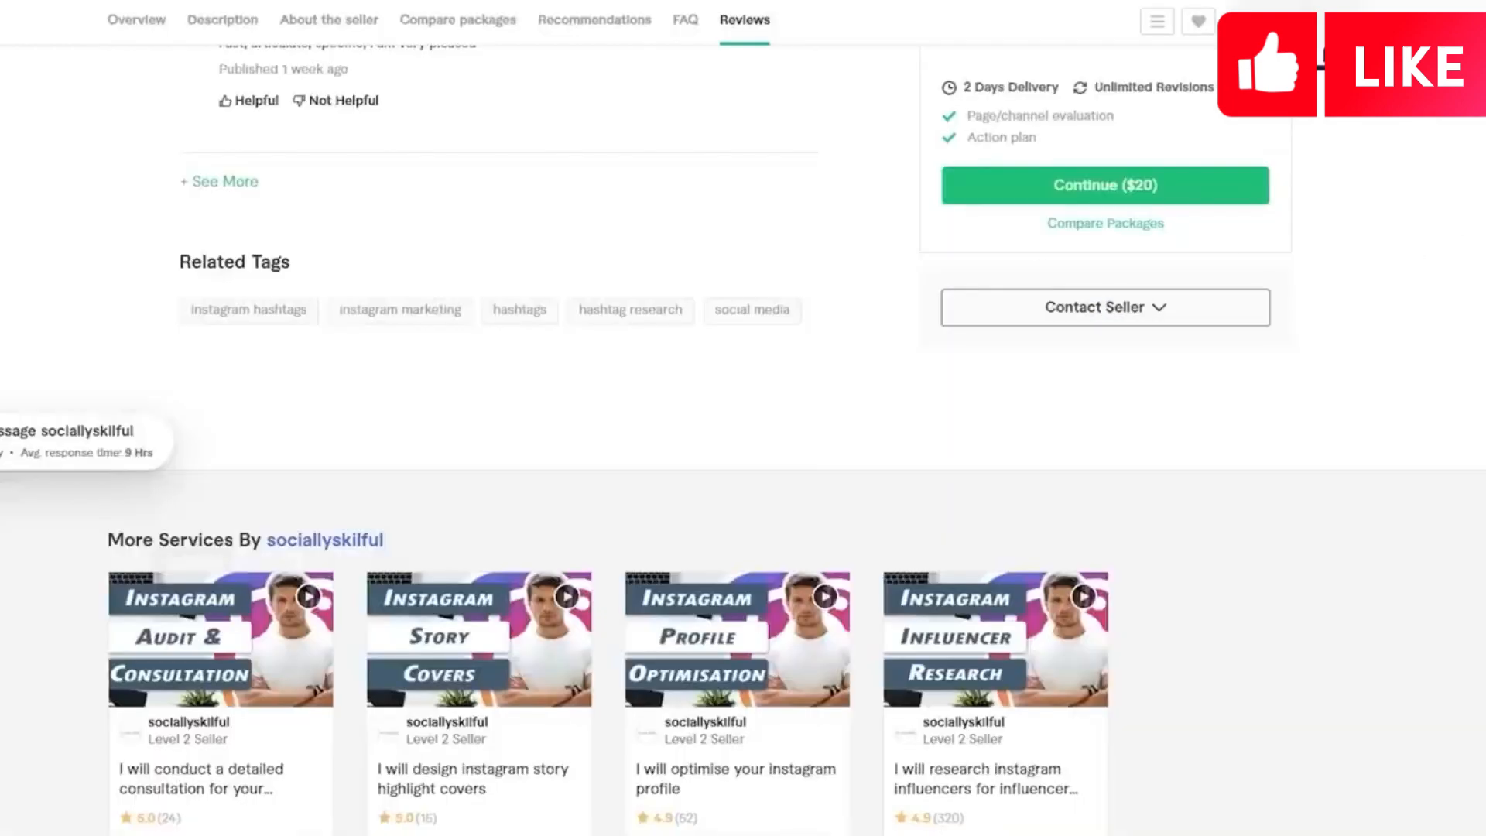
# Step: Compare the Basic, Standard and Premium packages of the two competing hashtag gigs, checking contents, prices and delivery times
pyautogui.scroll(10, 981, 199)
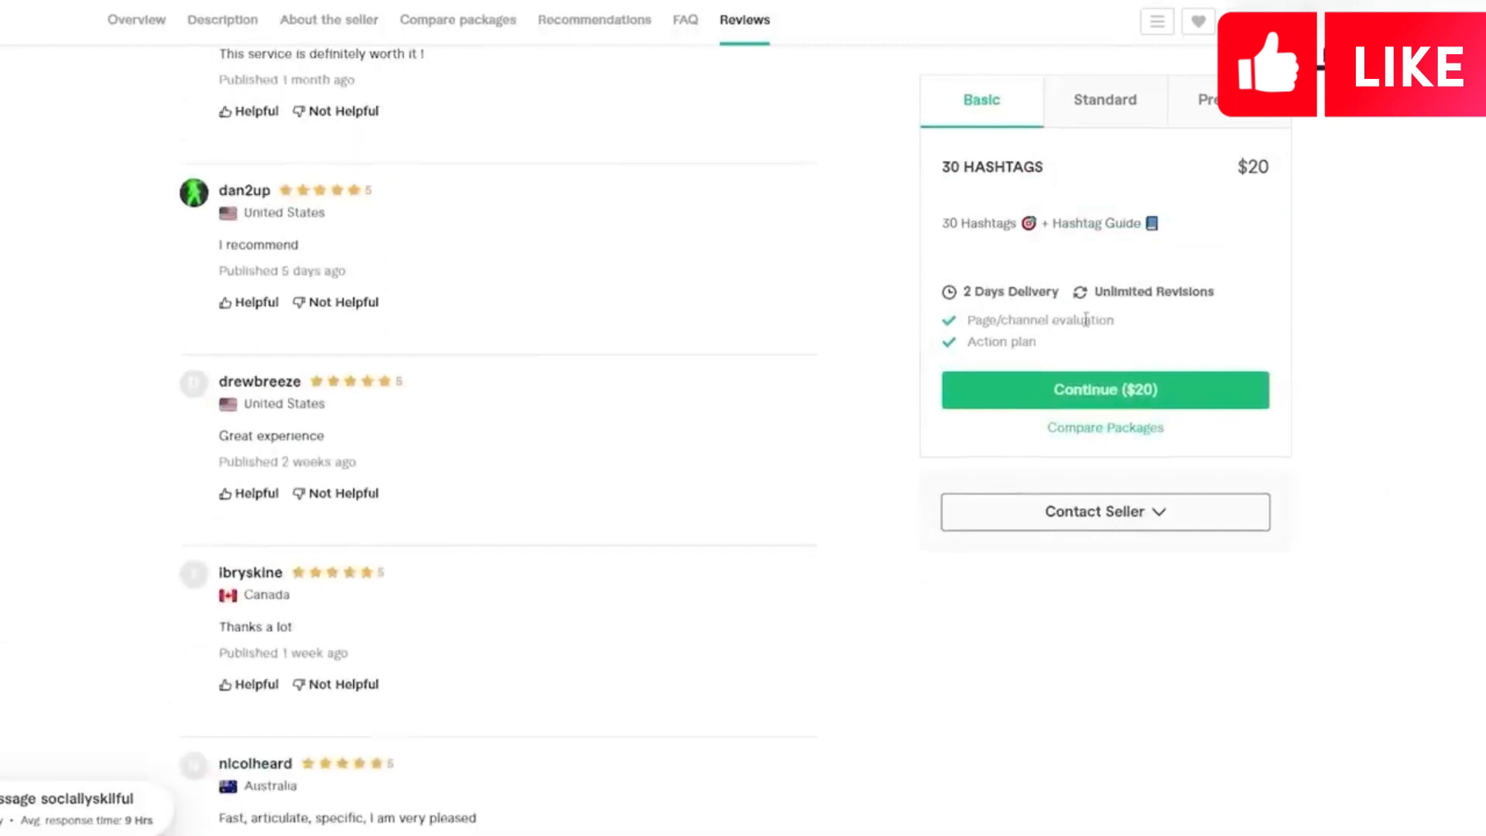
pyautogui.click(1112, 121)
pyautogui.click(1251, 126)
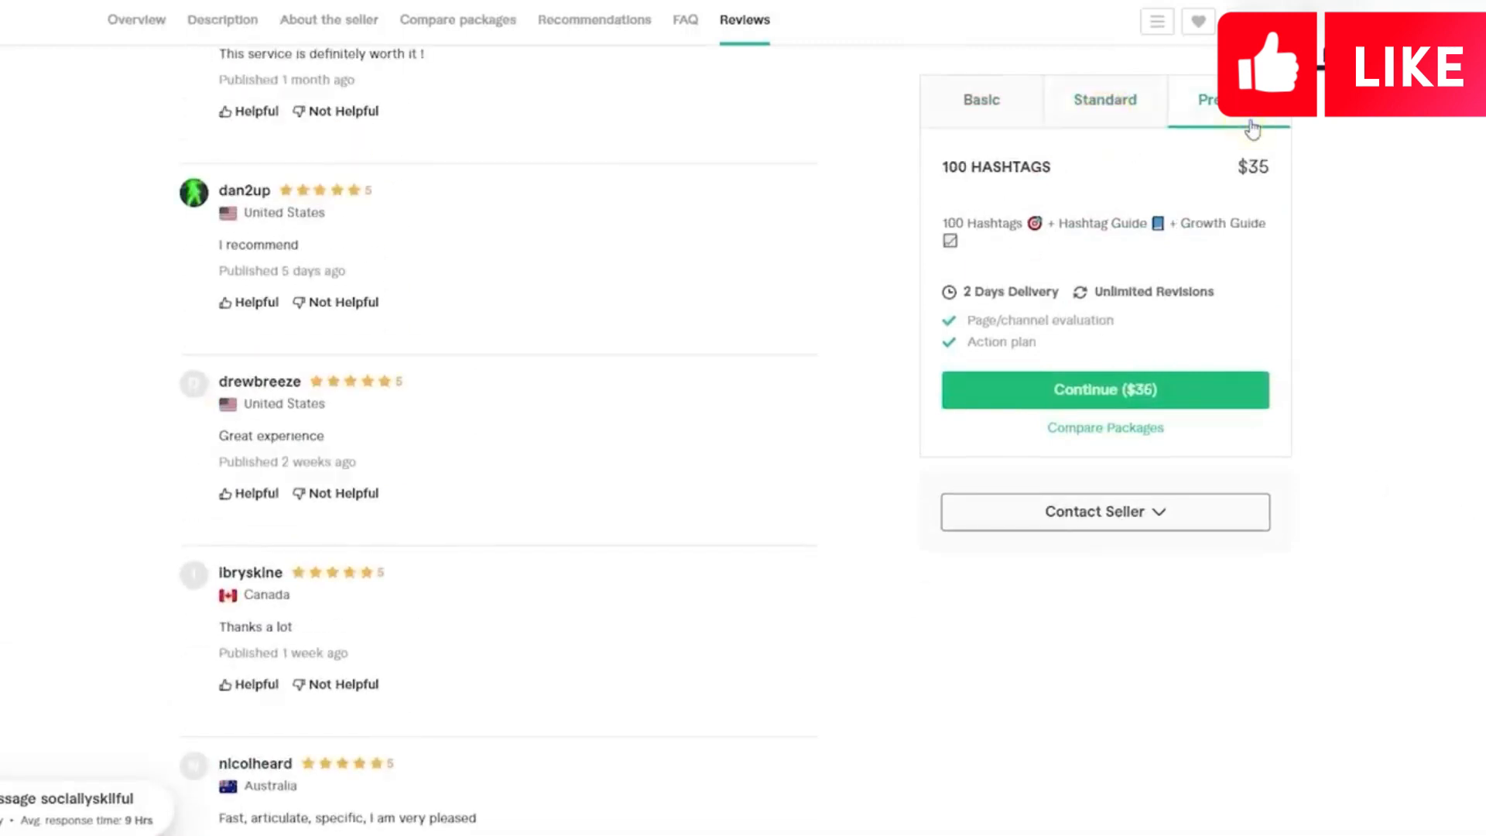
pyautogui.click(994, 114)
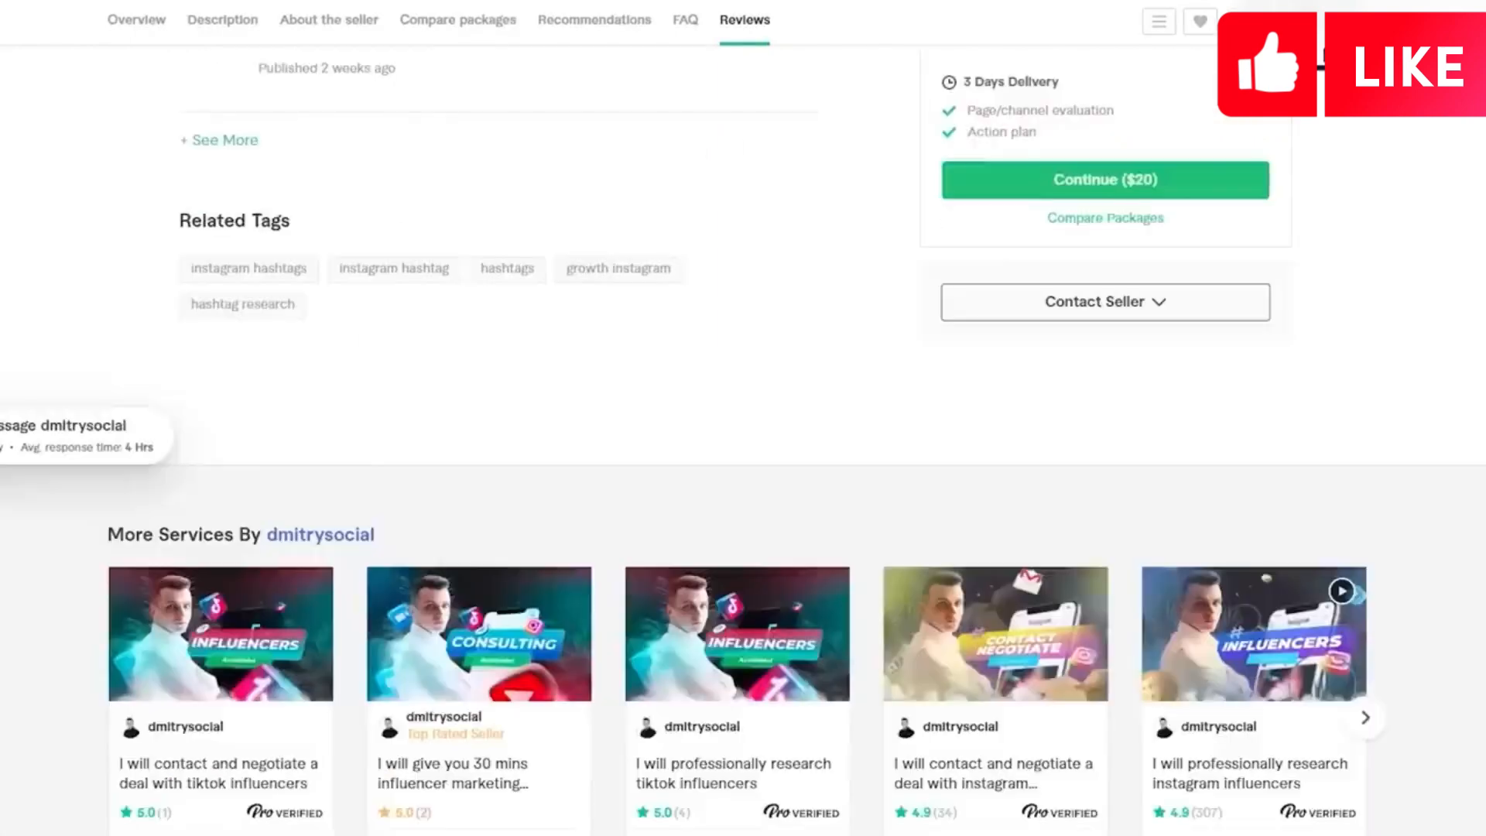
pyautogui.scroll(15, 1138, 122)
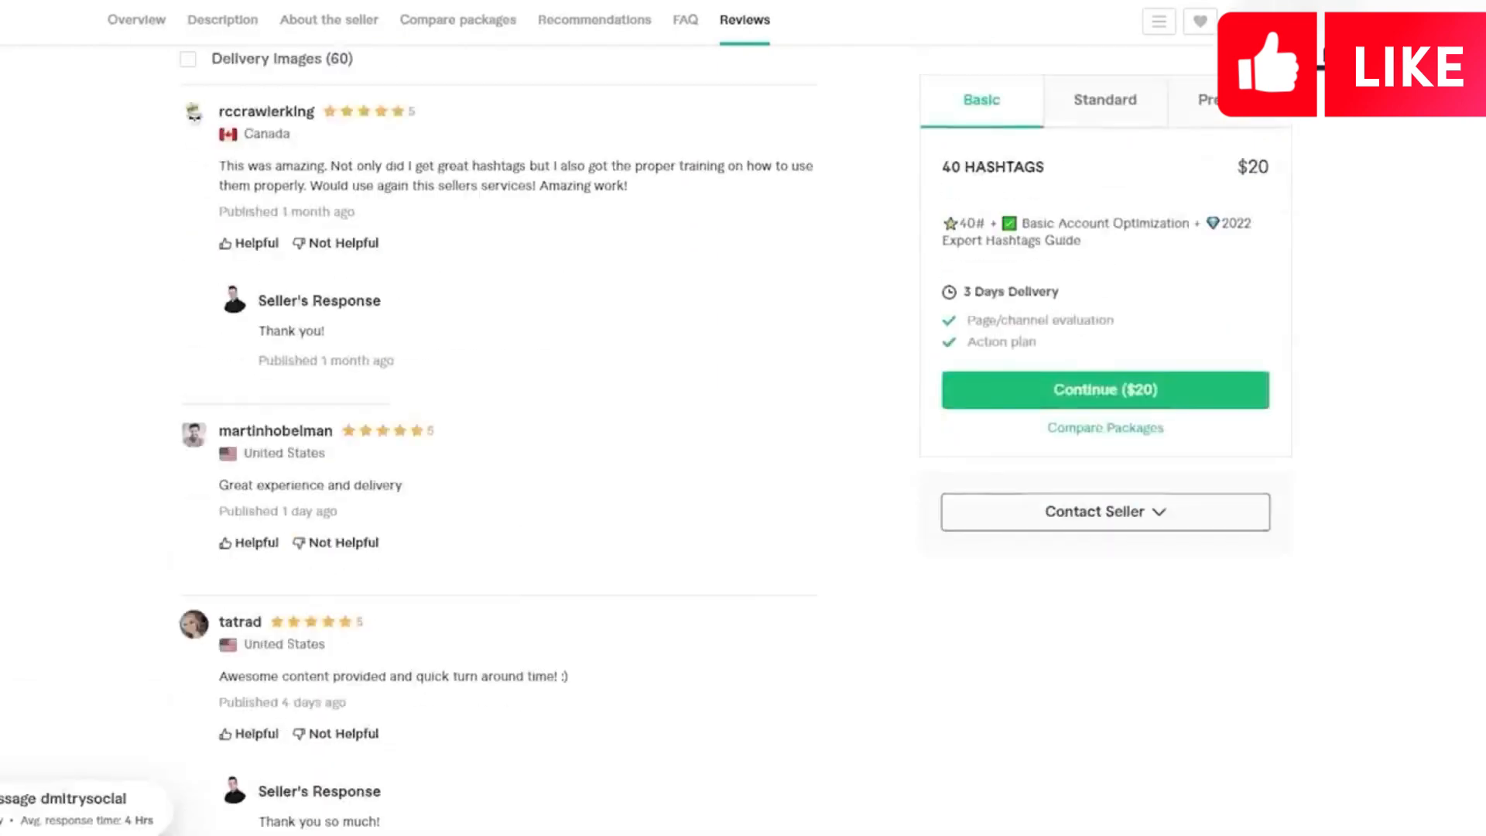
pyautogui.click(1138, 123)
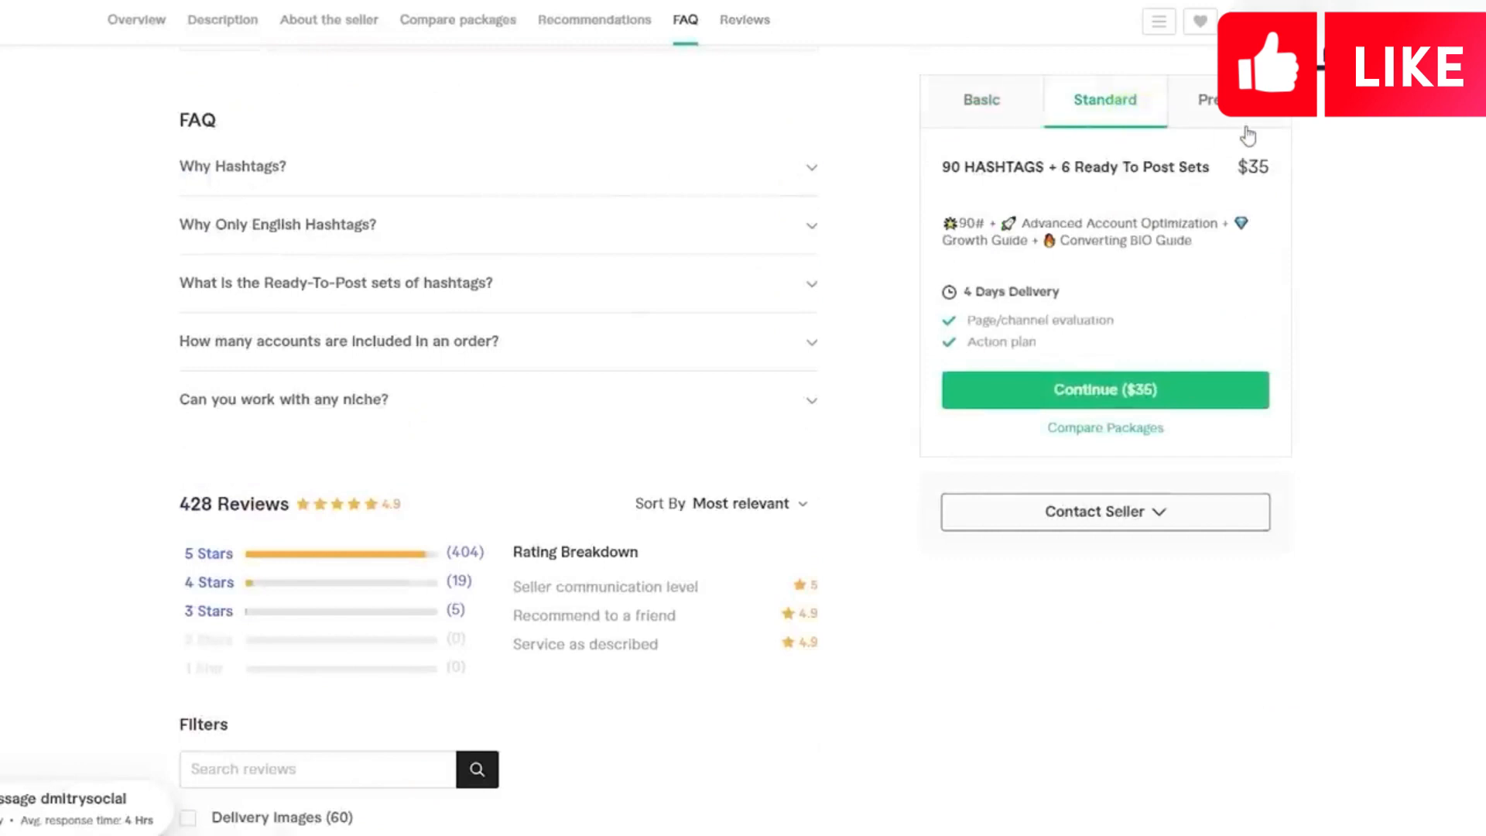
pyautogui.click(1244, 126)
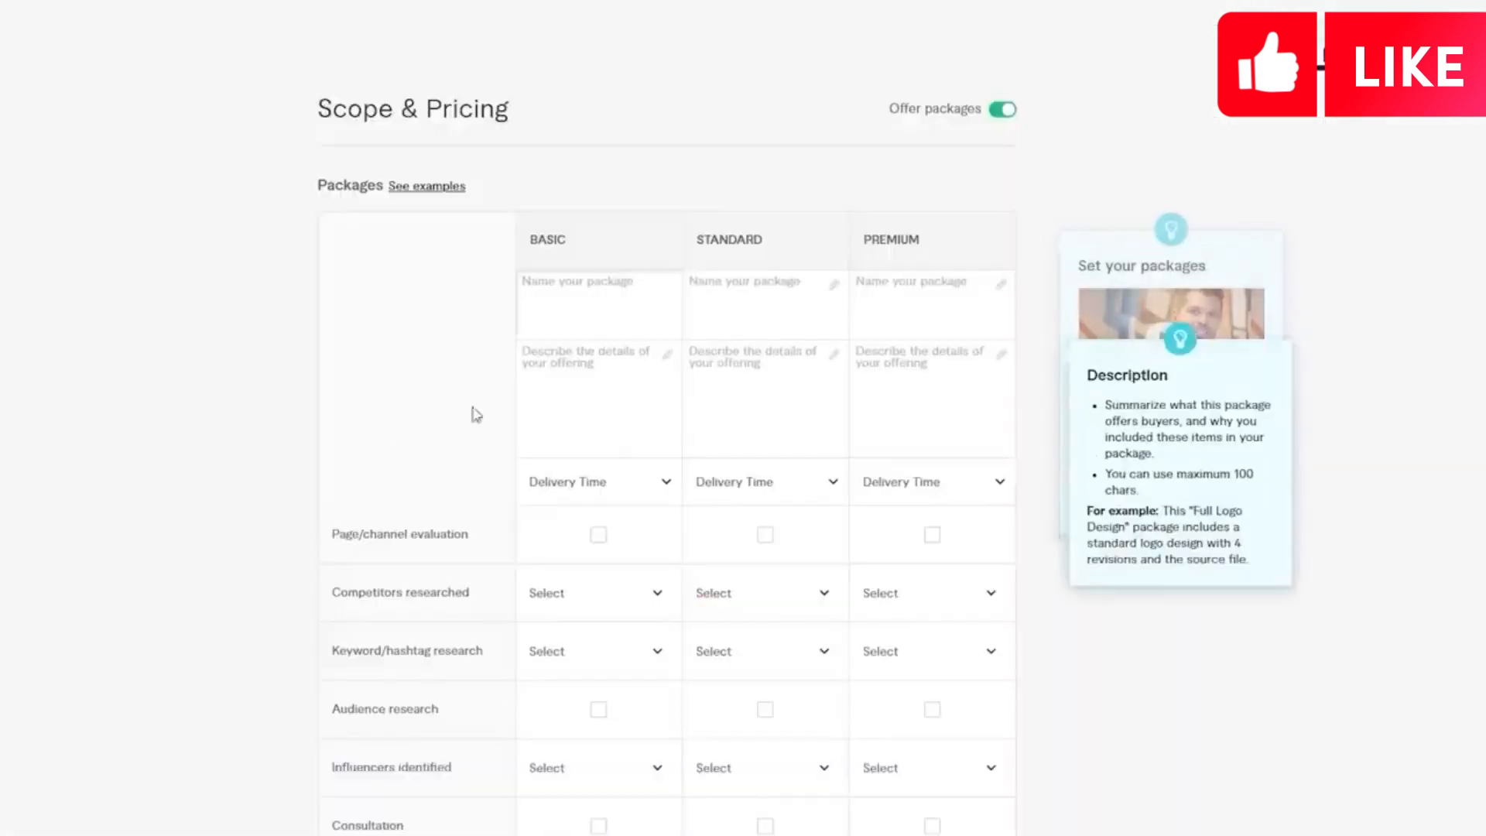
# Step: Name the Basic package "40 HASHTAGS" and copy that name into the Standard package's name
pyautogui.click(555, 315)
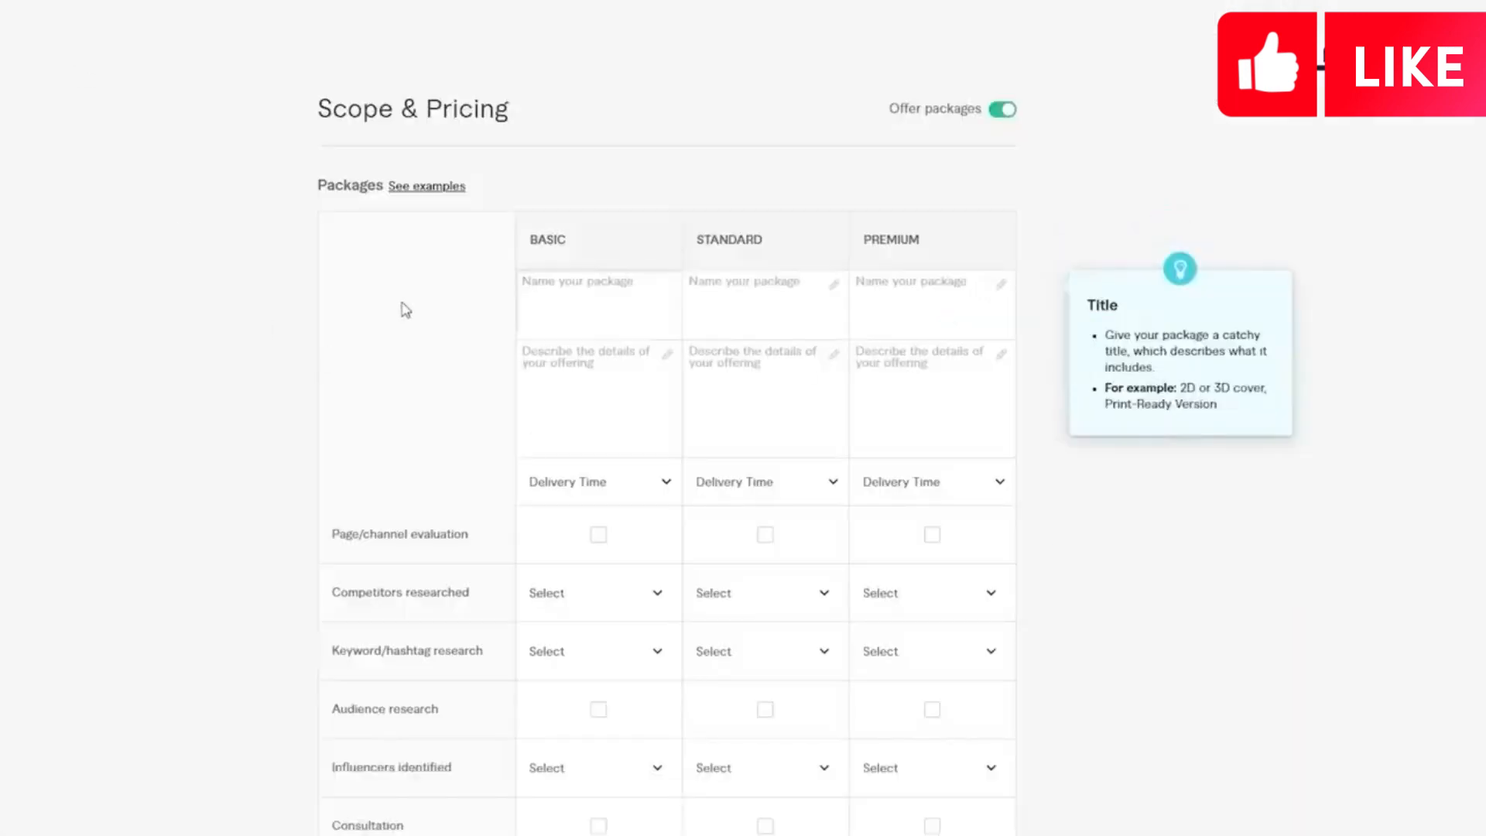
pyautogui.write('40 HASHTAGS')
pyautogui.tripleClick(531, 281)
pyautogui.rightClick(533, 281)
pyautogui.click(573, 347)
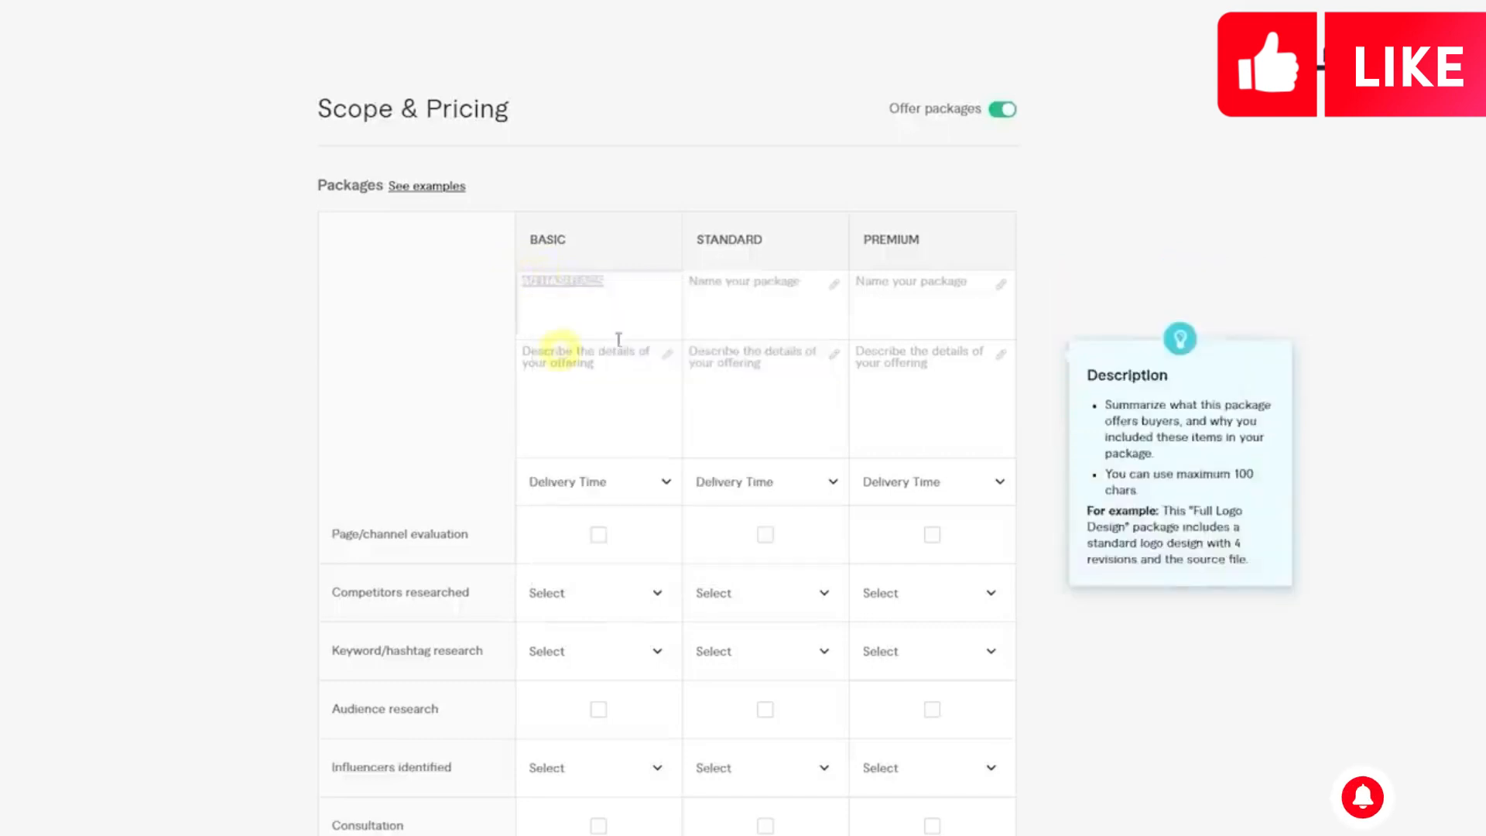
pyautogui.rightClick(738, 314)
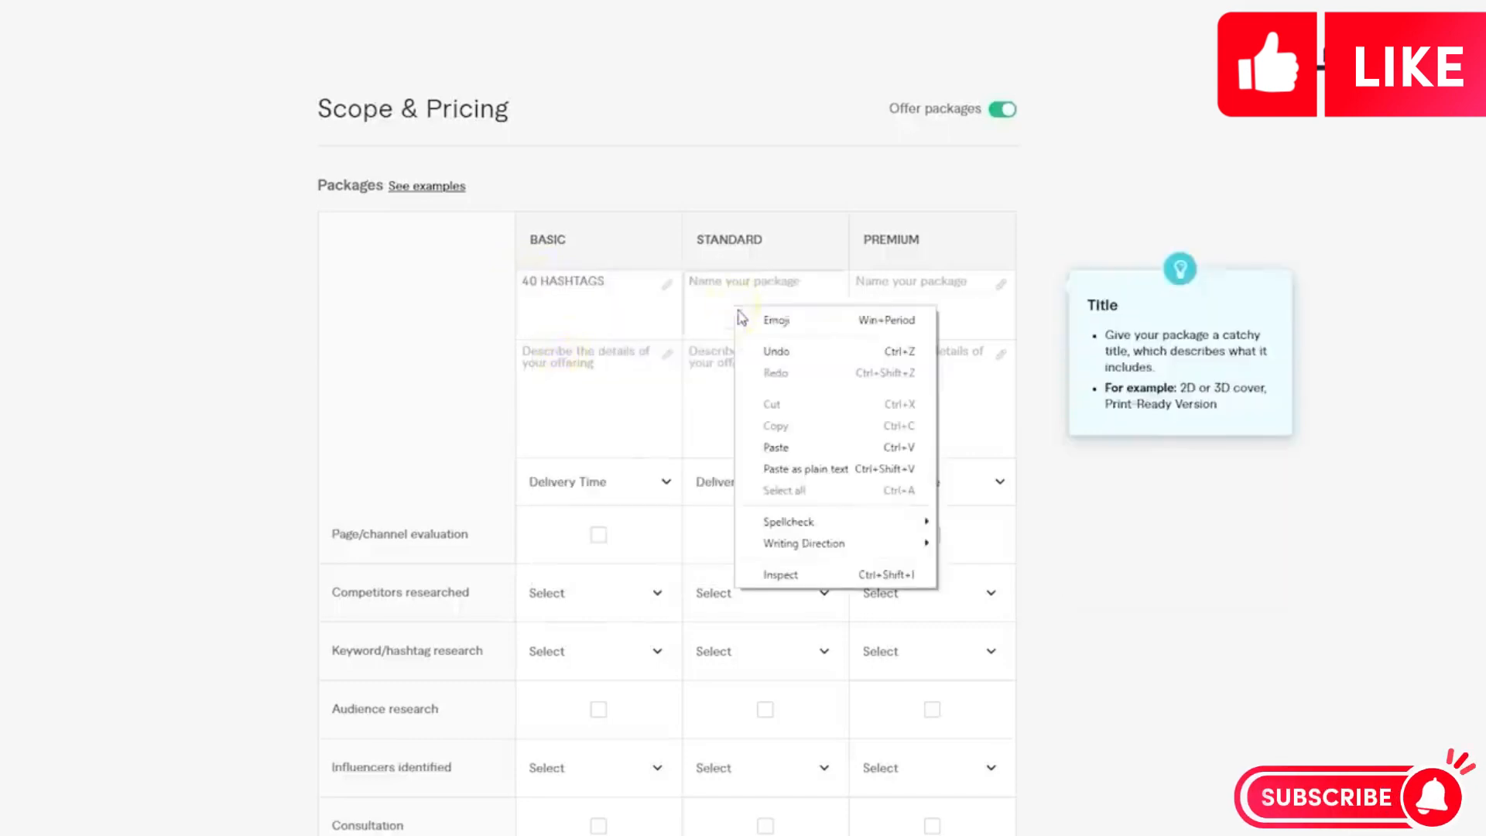
pyautogui.click(766, 447)
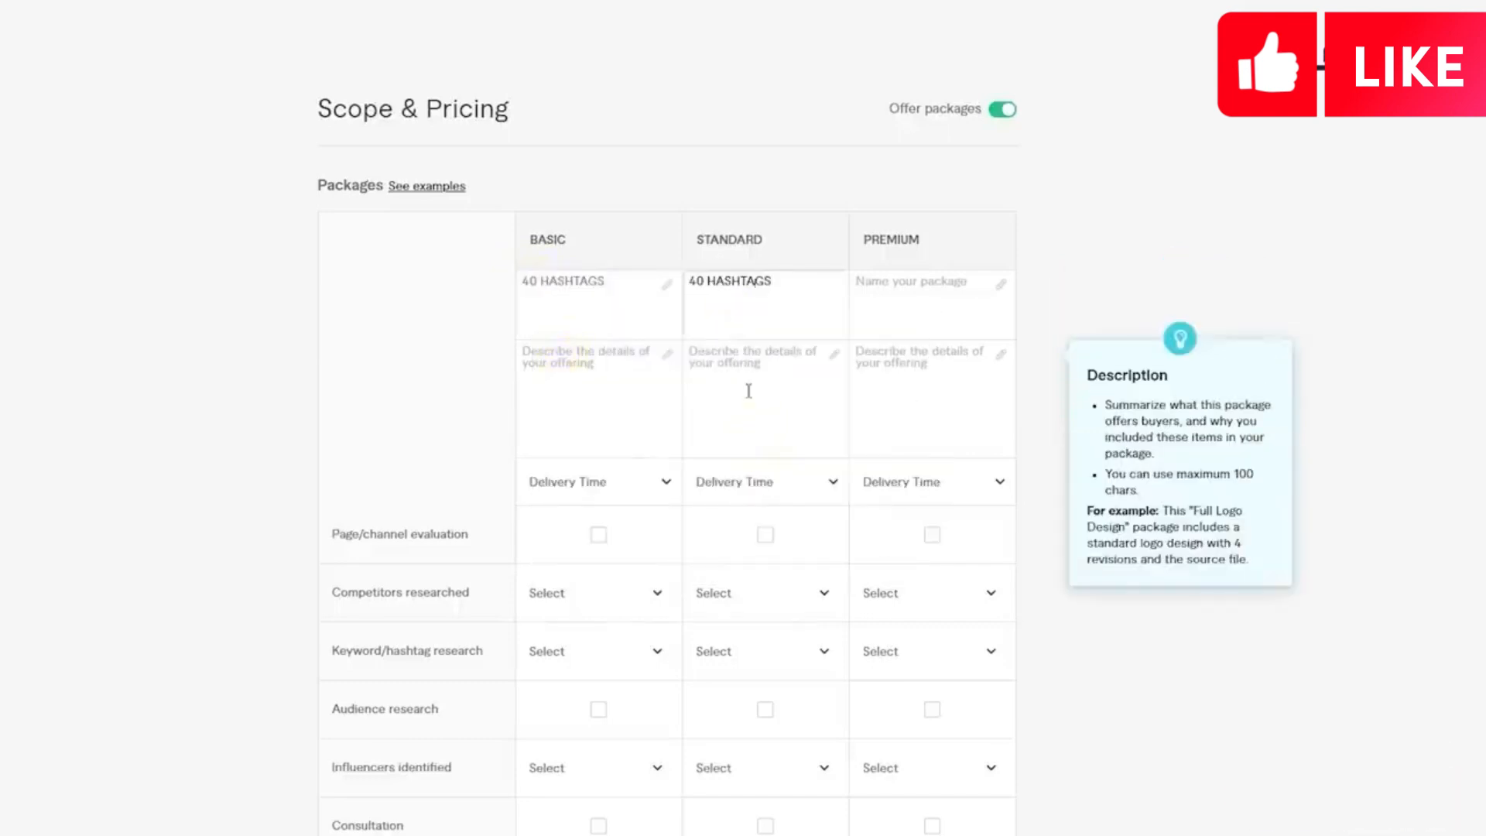
# Step: Change the Standard package's name to "80 HASHTAGS"
pyautogui.press('Left')
pyautogui.press('Left')
pyautogui.press('Left')
pyautogui.press('Left')
pyautogui.press('Left')
pyautogui.press('Left')
pyautogui.press('Left')
pyautogui.press('Left')
pyautogui.press('BackSpace')
pyautogui.write('8')
# Step: Copy the package name into the Premium package and change it to "120 HASHTAGS"
pyautogui.click(934, 325)
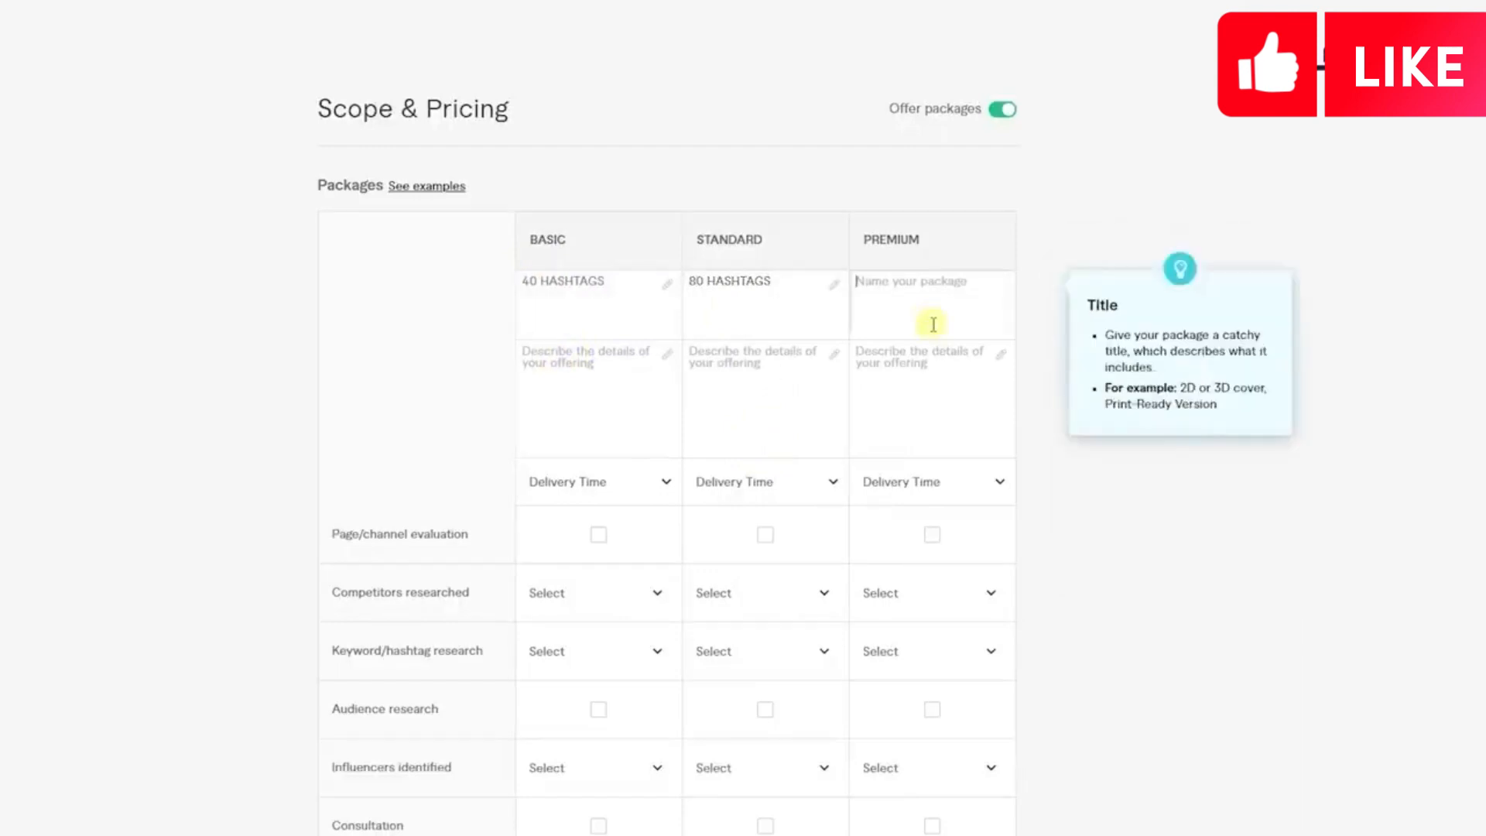
pyautogui.hotkey('ctrl', 'v')
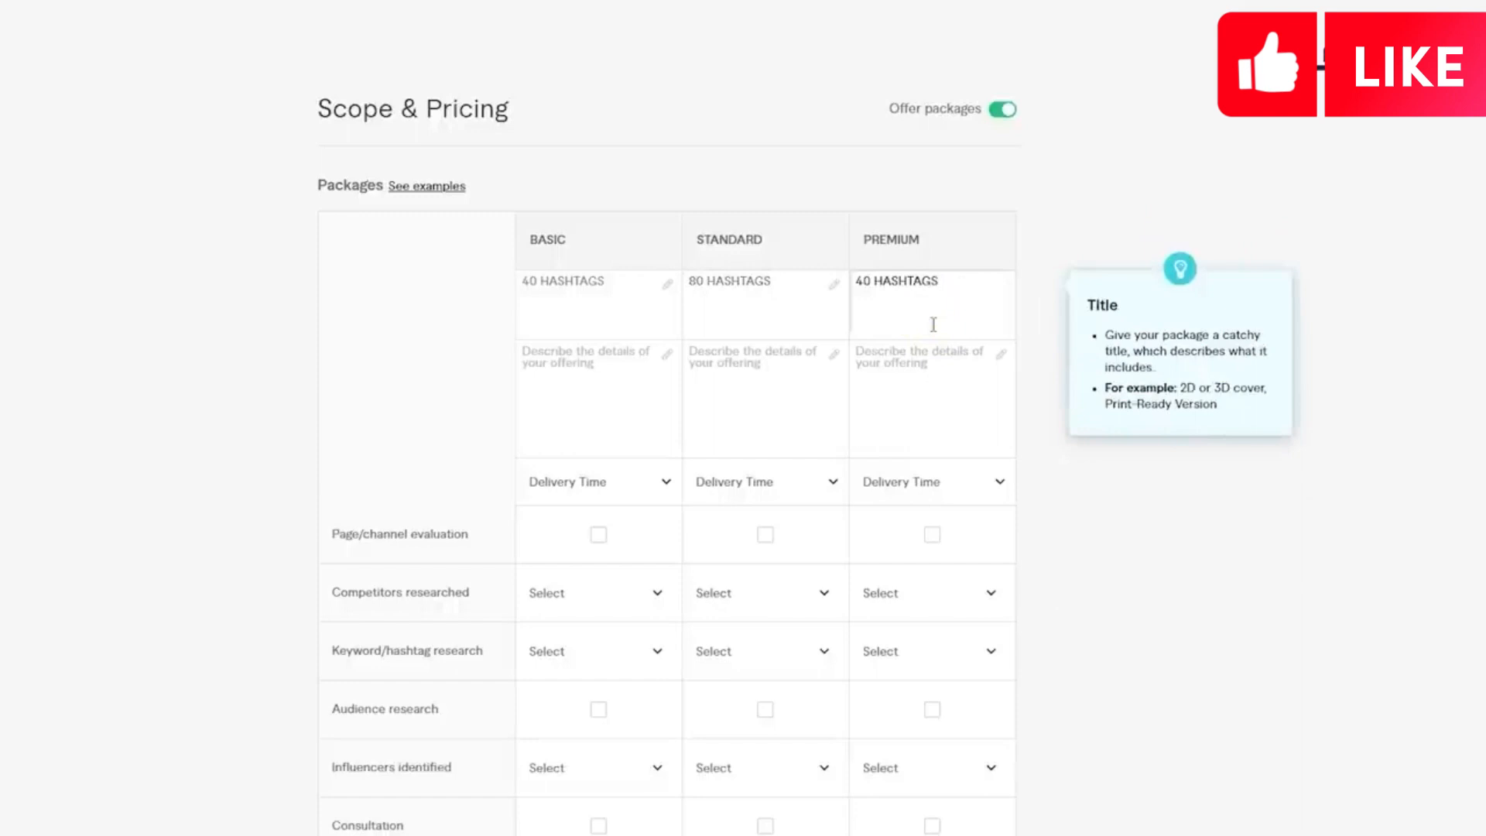
pyautogui.click(866, 284)
pyautogui.press('BackSpace')
pyautogui.write('12')
# Step: Review the package descriptions of the two competing hashtag gigs as a model for the Basic description
pyautogui.click(620, 394)
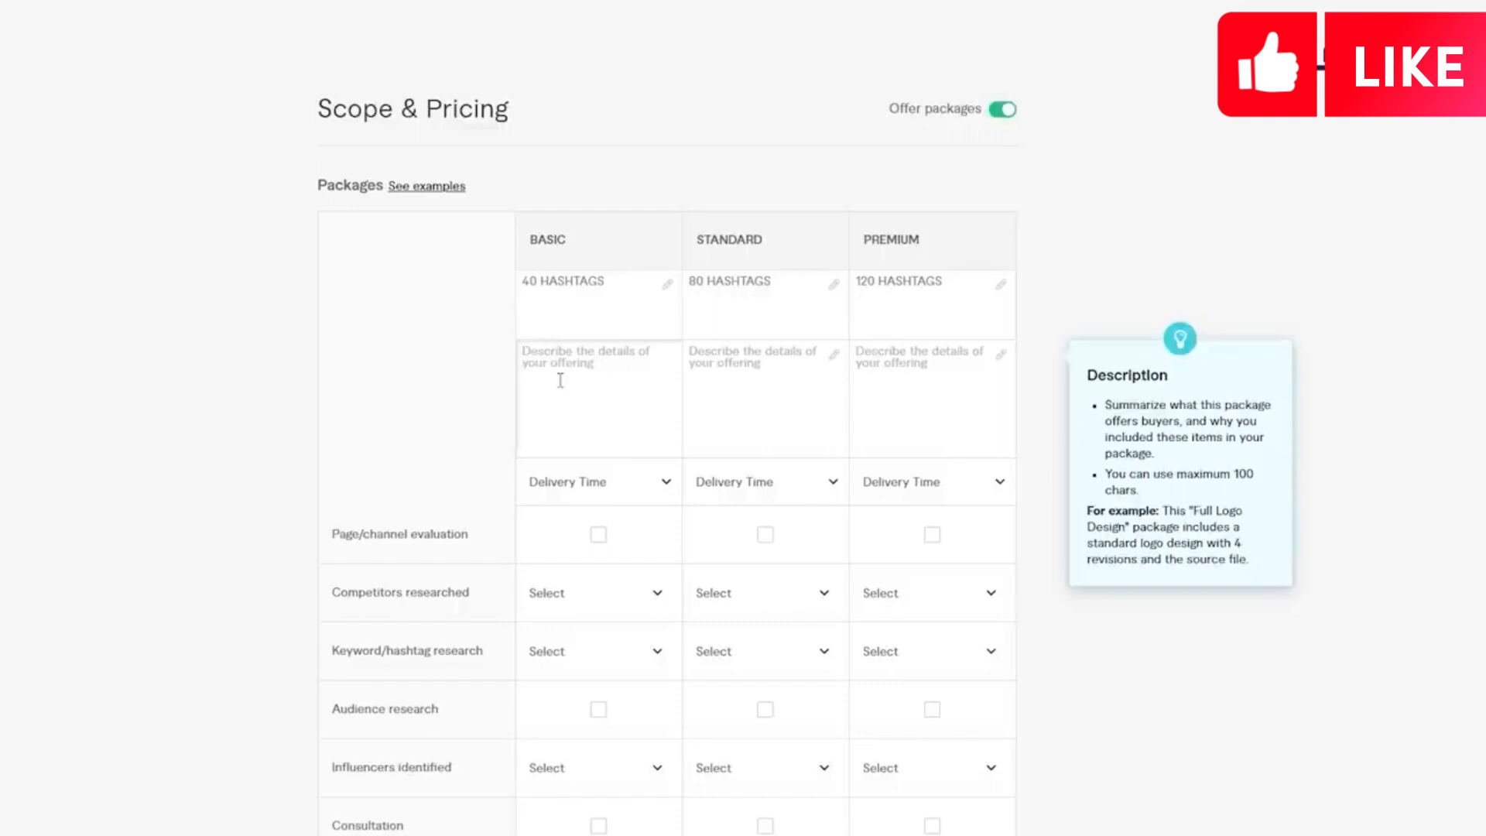
pyautogui.click(325, 527)
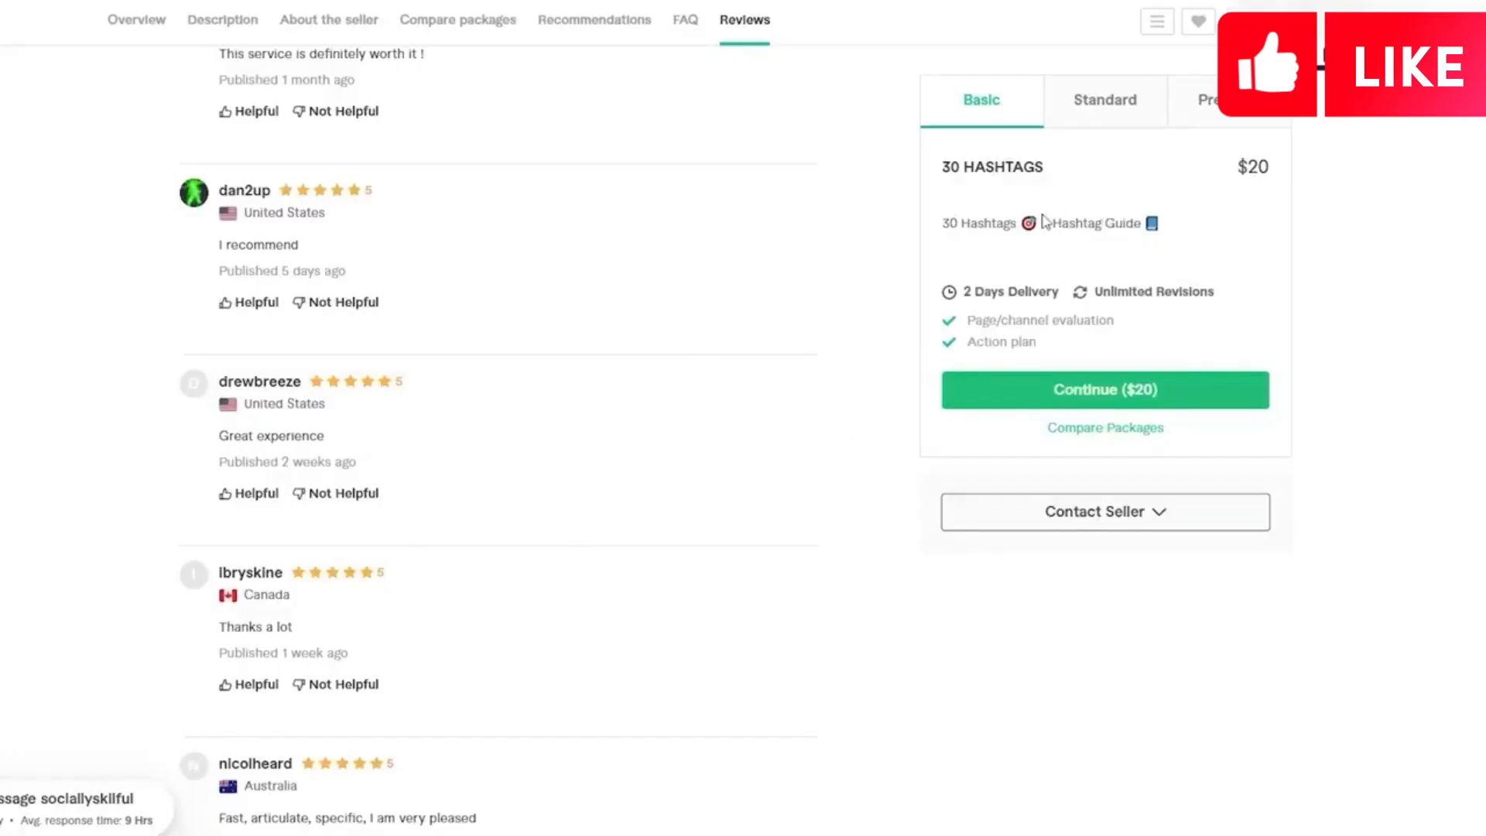
pyautogui.click(1095, 122)
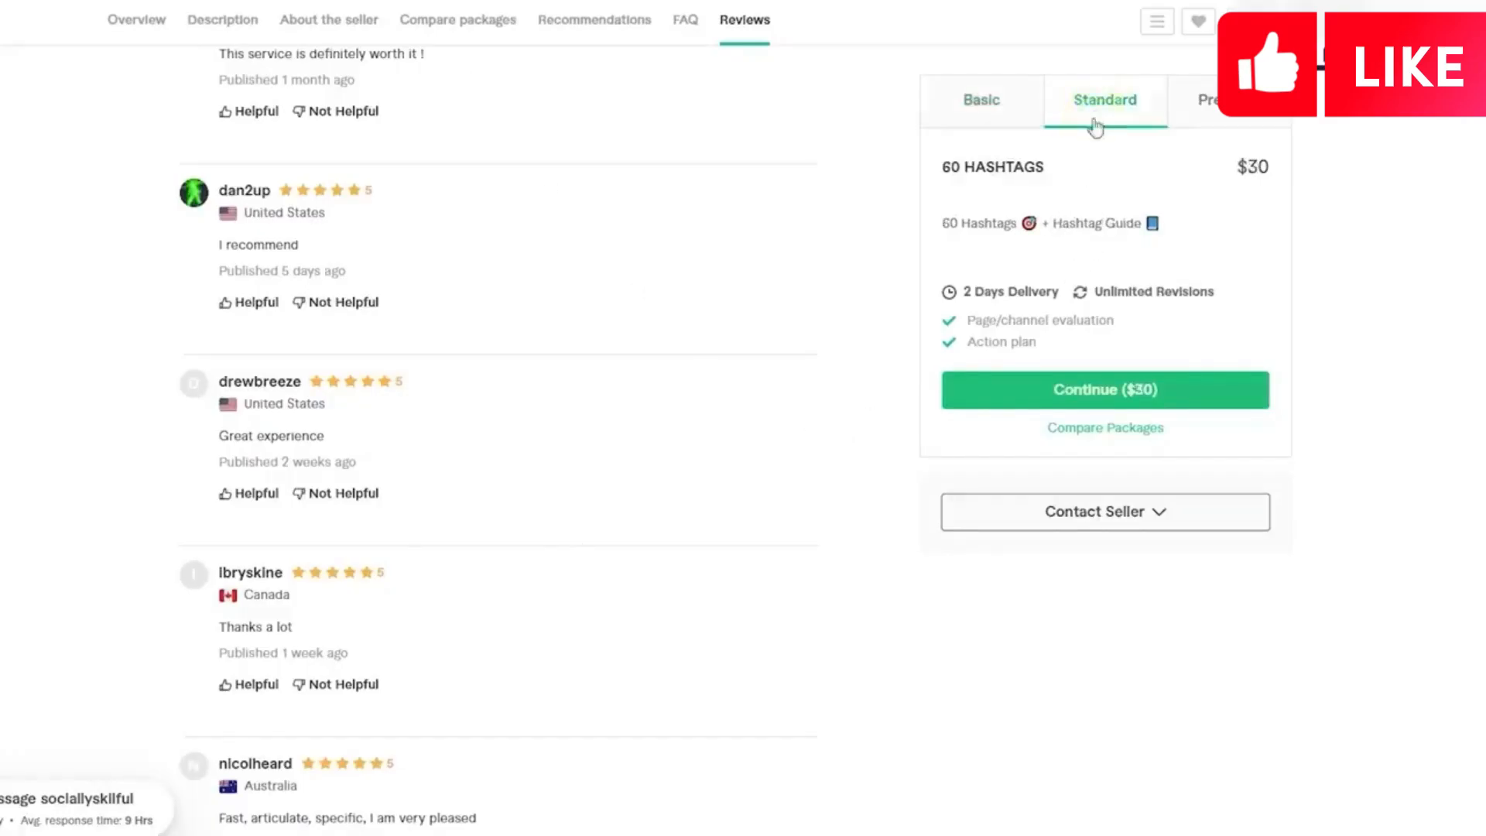
pyautogui.click(1222, 117)
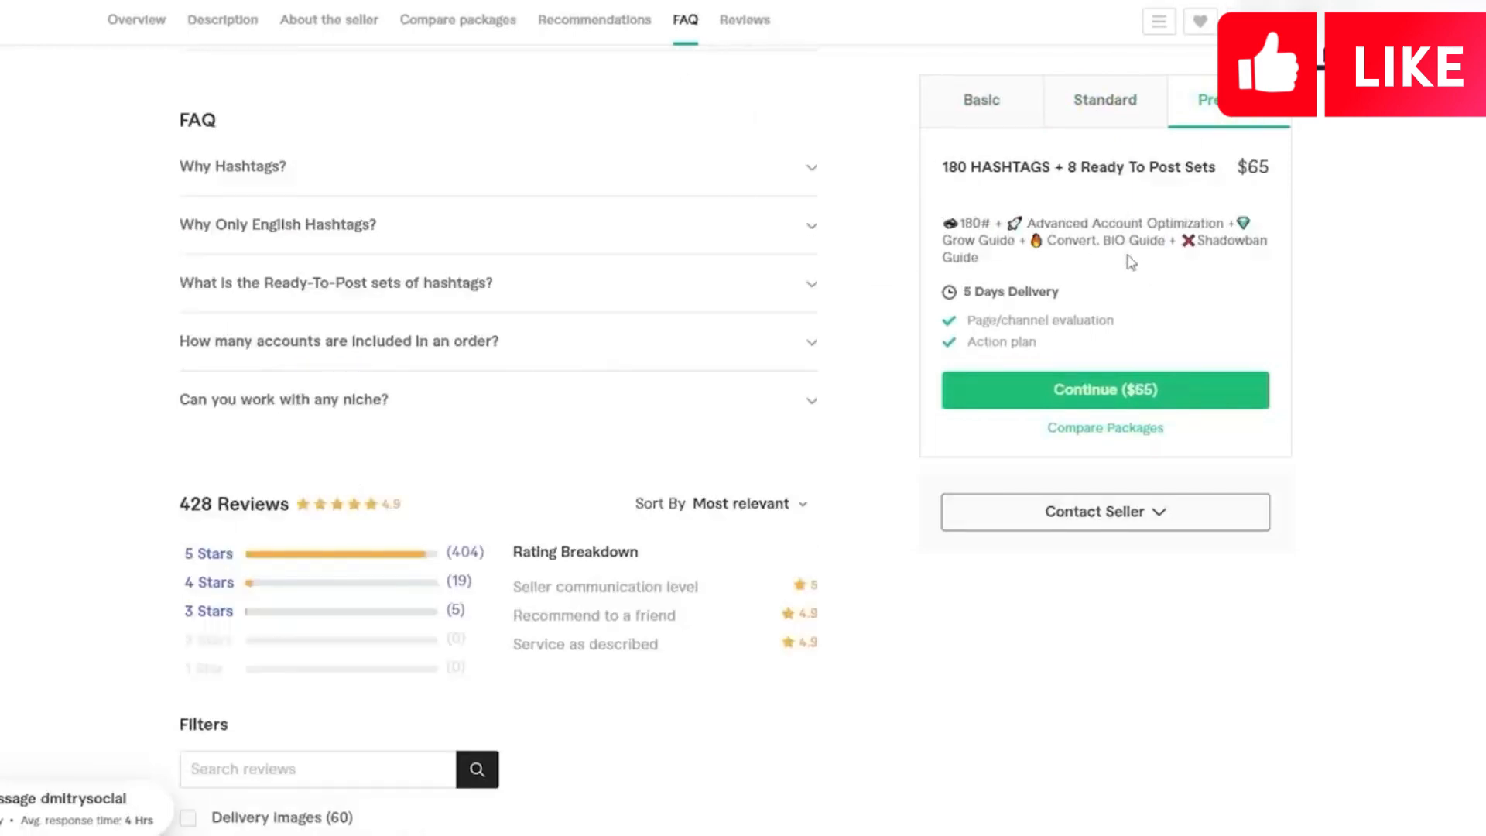
pyautogui.click(1121, 107)
pyautogui.click(982, 108)
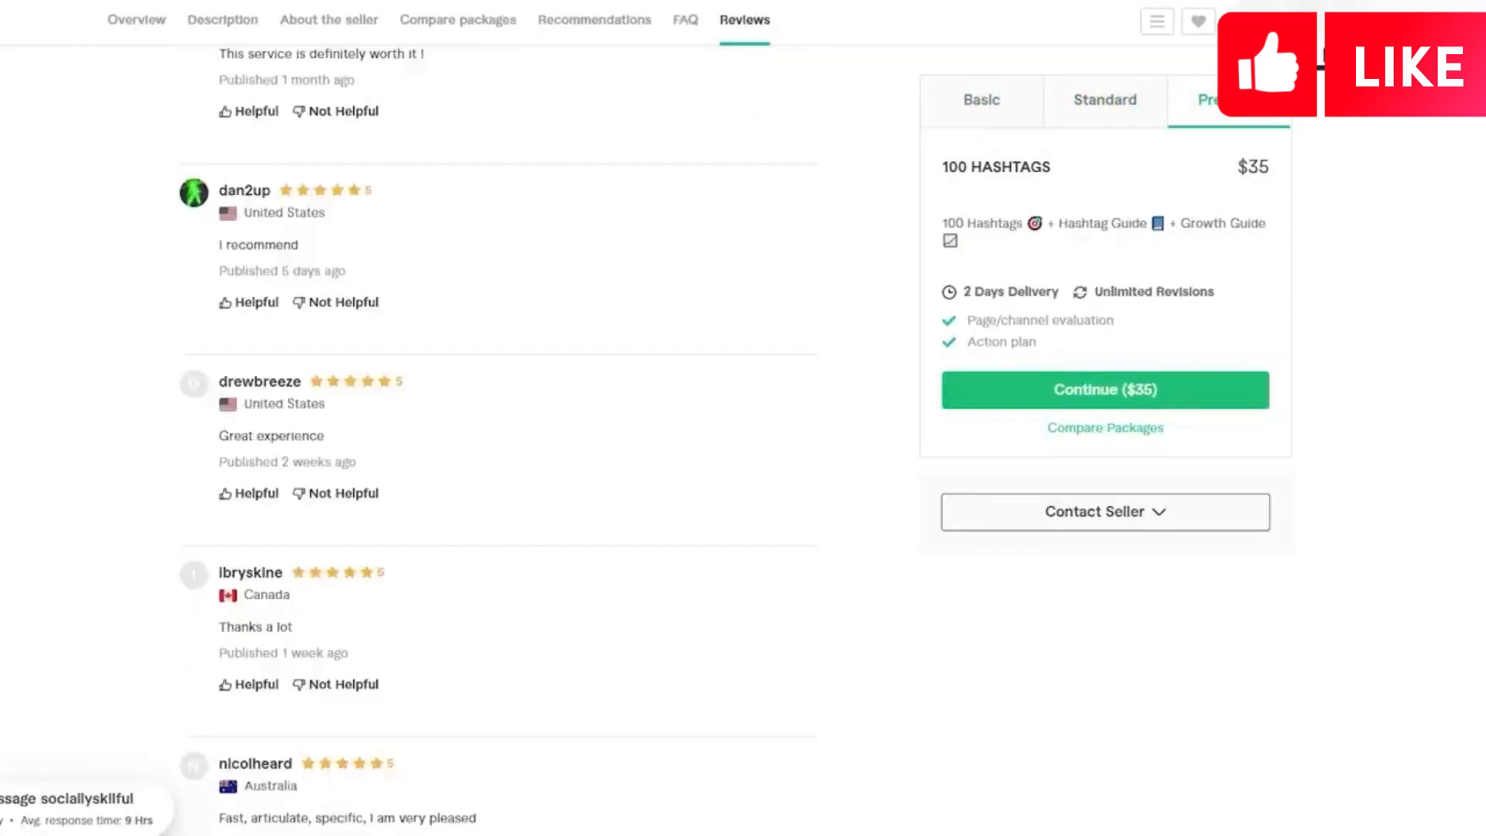
# Step: Copy the "30 Hashtags + Hashtag Guide" description from the competitor's Basic package into the Basic package's description
pyautogui.click(983, 120)
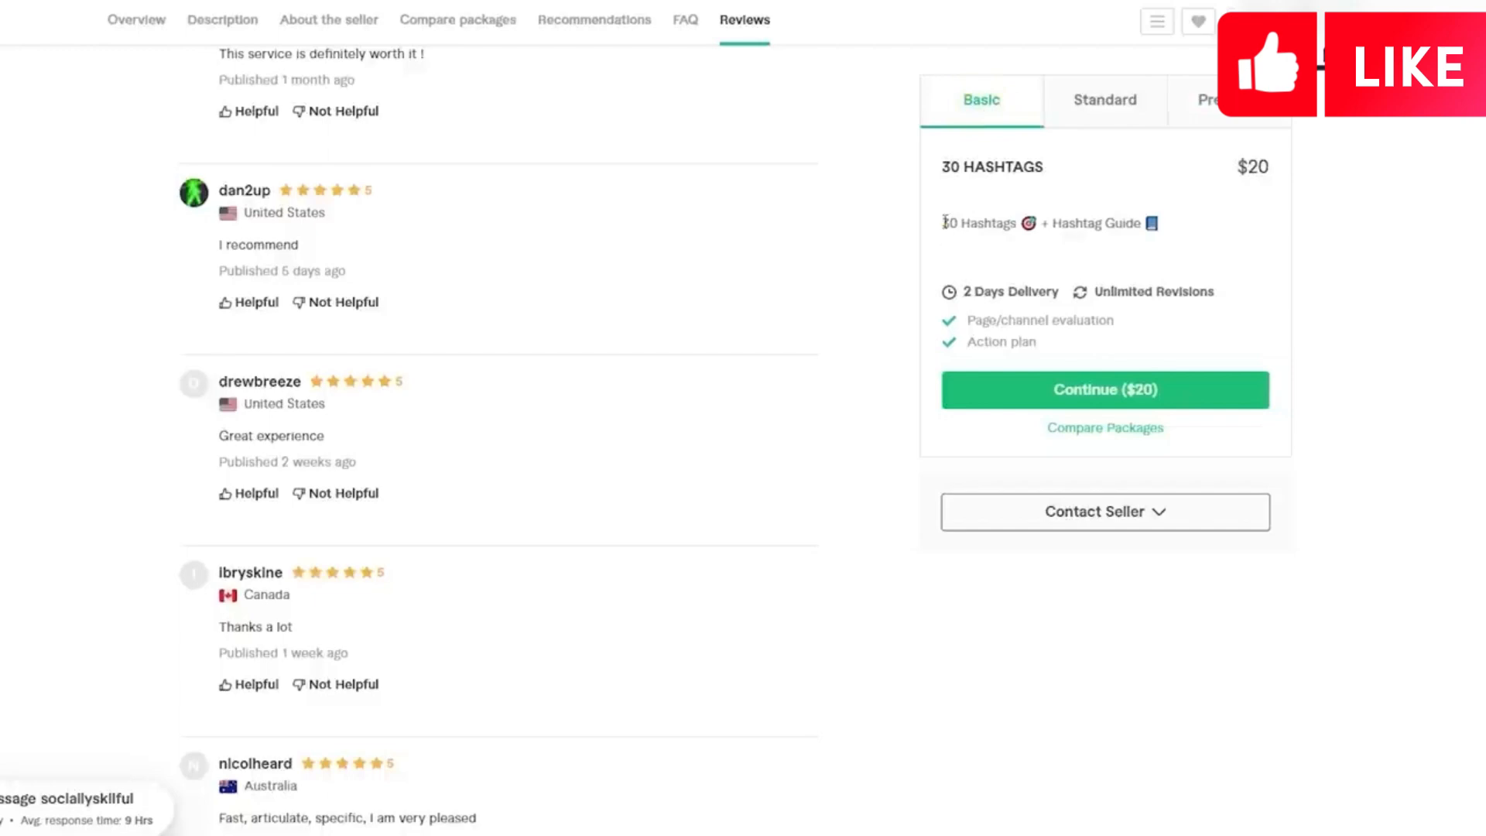
pyautogui.moveTo(943, 223); pyautogui.dragTo(1191, 235)
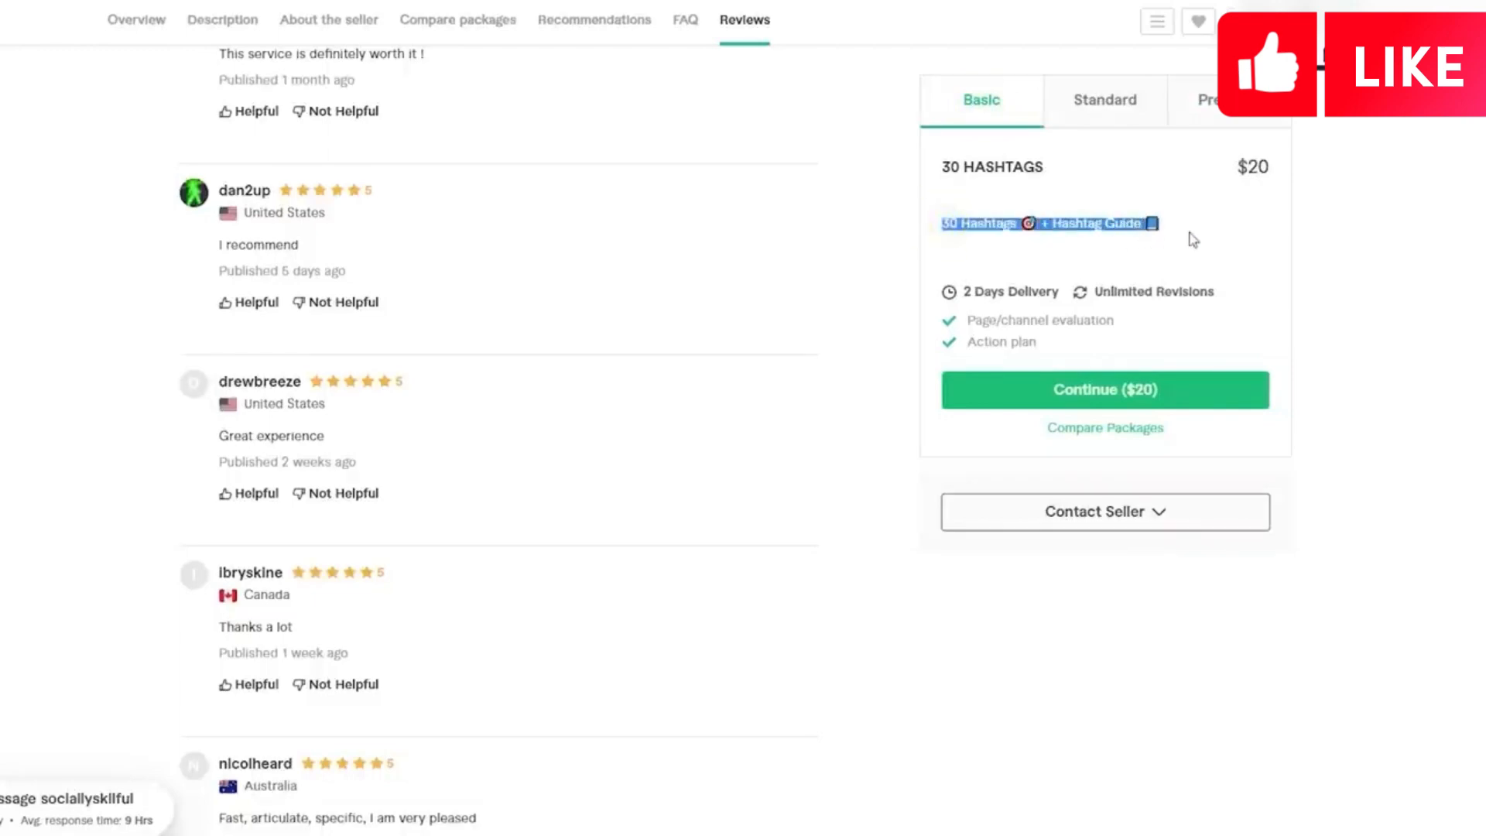
pyautogui.rightClick(1120, 232)
pyautogui.click(1135, 243)
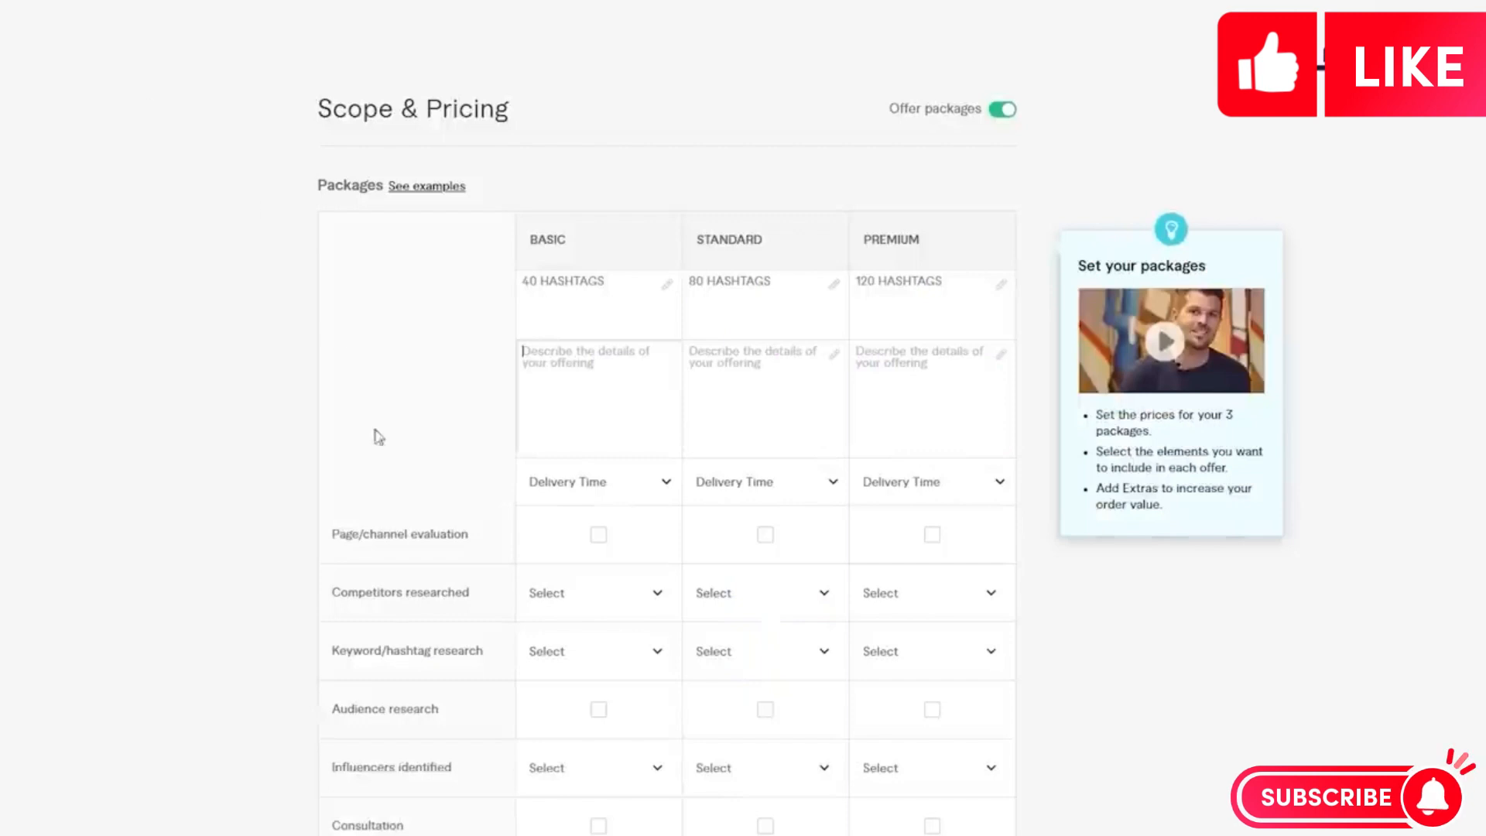
pyautogui.click(527, 383)
pyautogui.rightClick(556, 377)
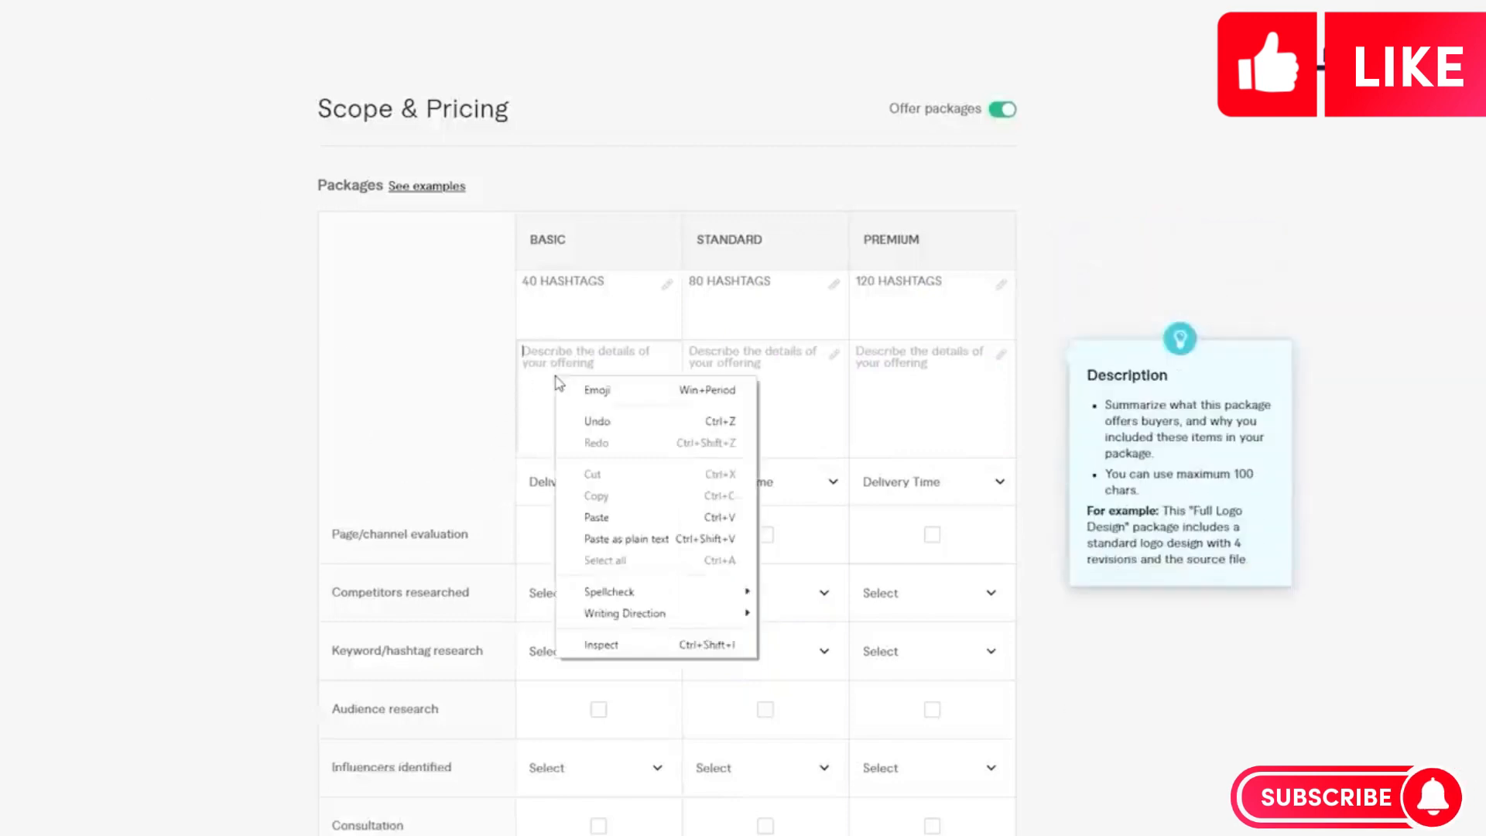
pyautogui.click(581, 519)
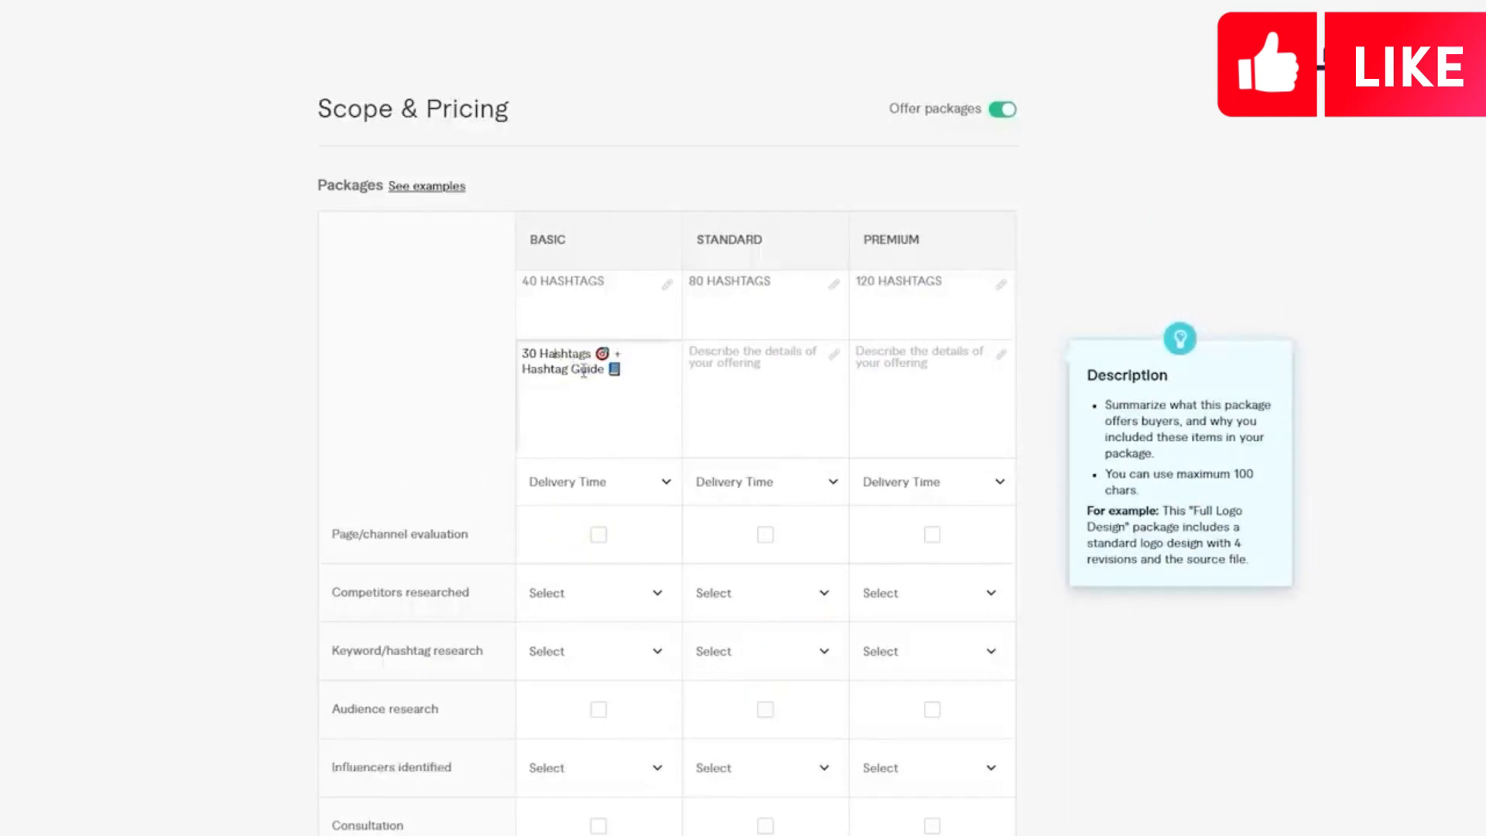
# Step: Reword the start of the Basic description to "40 Personalized Hashtags" and remove the target emoji
pyautogui.press('BackSpace')
pyautogui.write('40 p')
pyautogui.press('BackSpace')
pyautogui.write('Personalized')
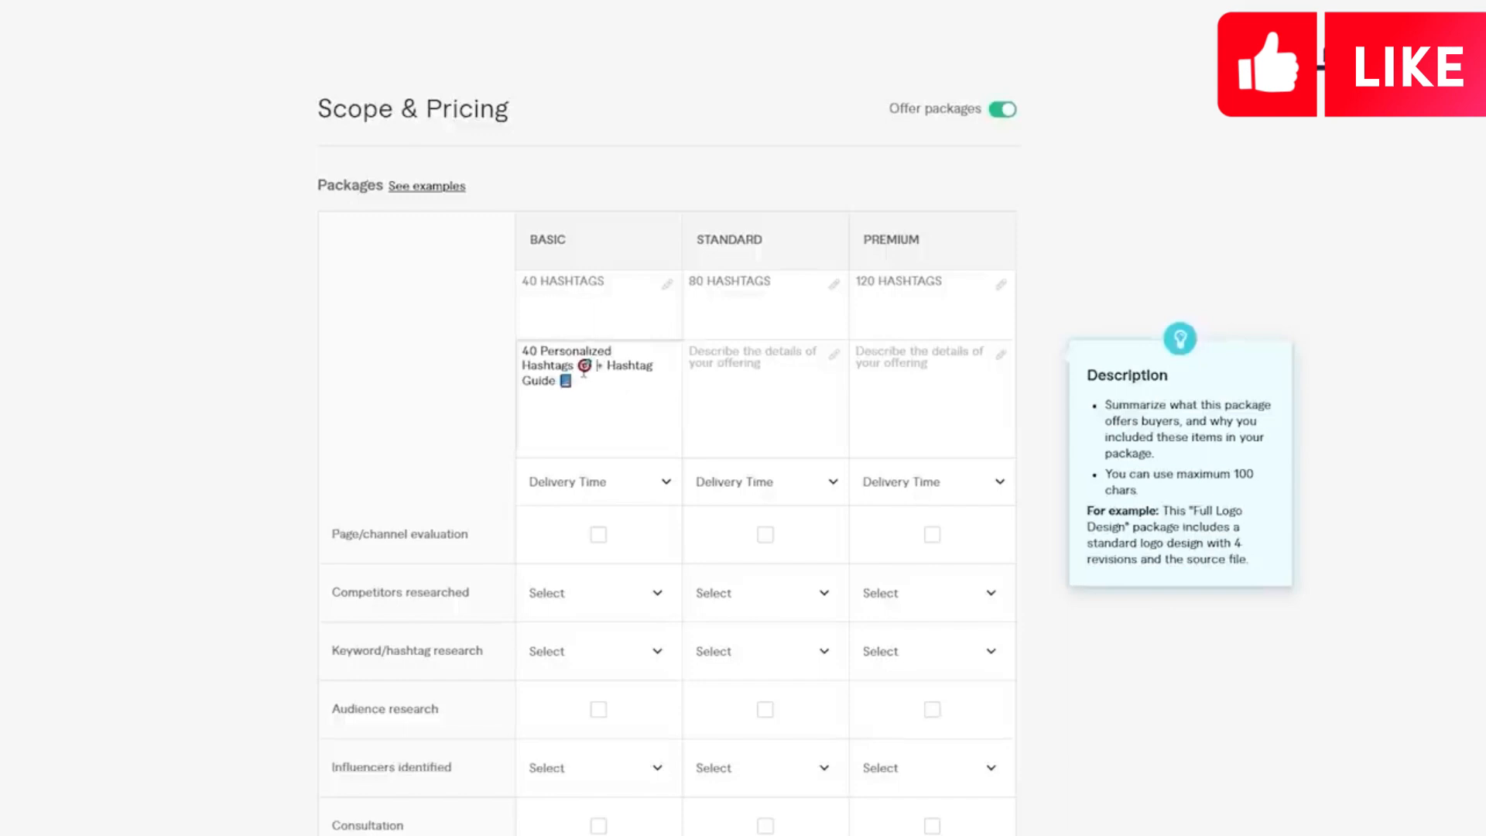
pyautogui.press('Left')
pyautogui.press('BackSpace')
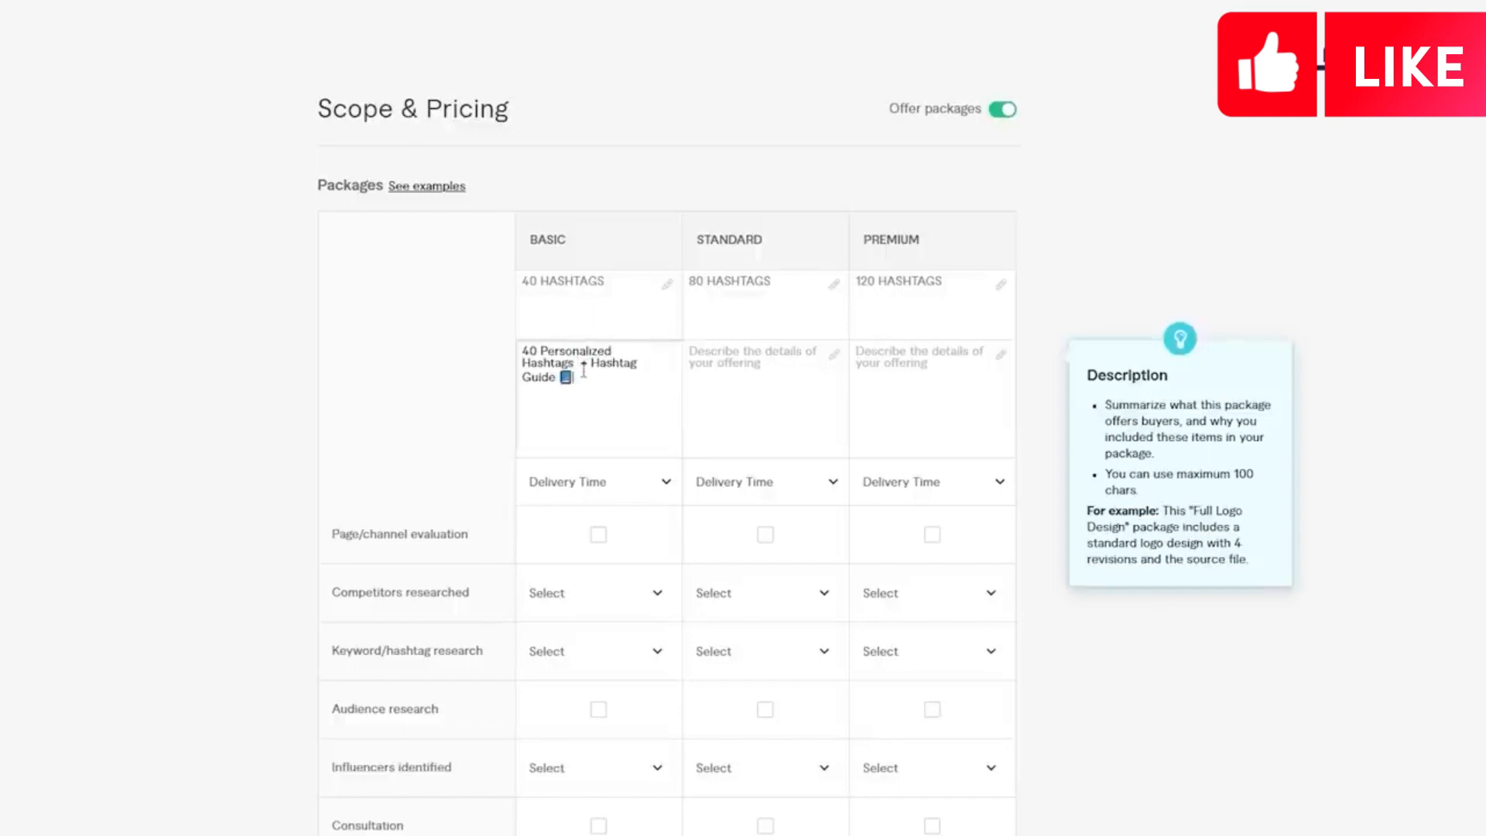
# Step: Replace "Guide" and its book emoji with "Strategy." at the end of the Basic description
pyautogui.press('BackSpace')
pyautogui.press('BackSpace')
pyautogui.press('BackSpace')
pyautogui.press('BackSpace')
pyautogui.press('BackSpace')
pyautogui.press('BackSpace')
pyautogui.press('BackSpace')
pyautogui.write('Stratefy')
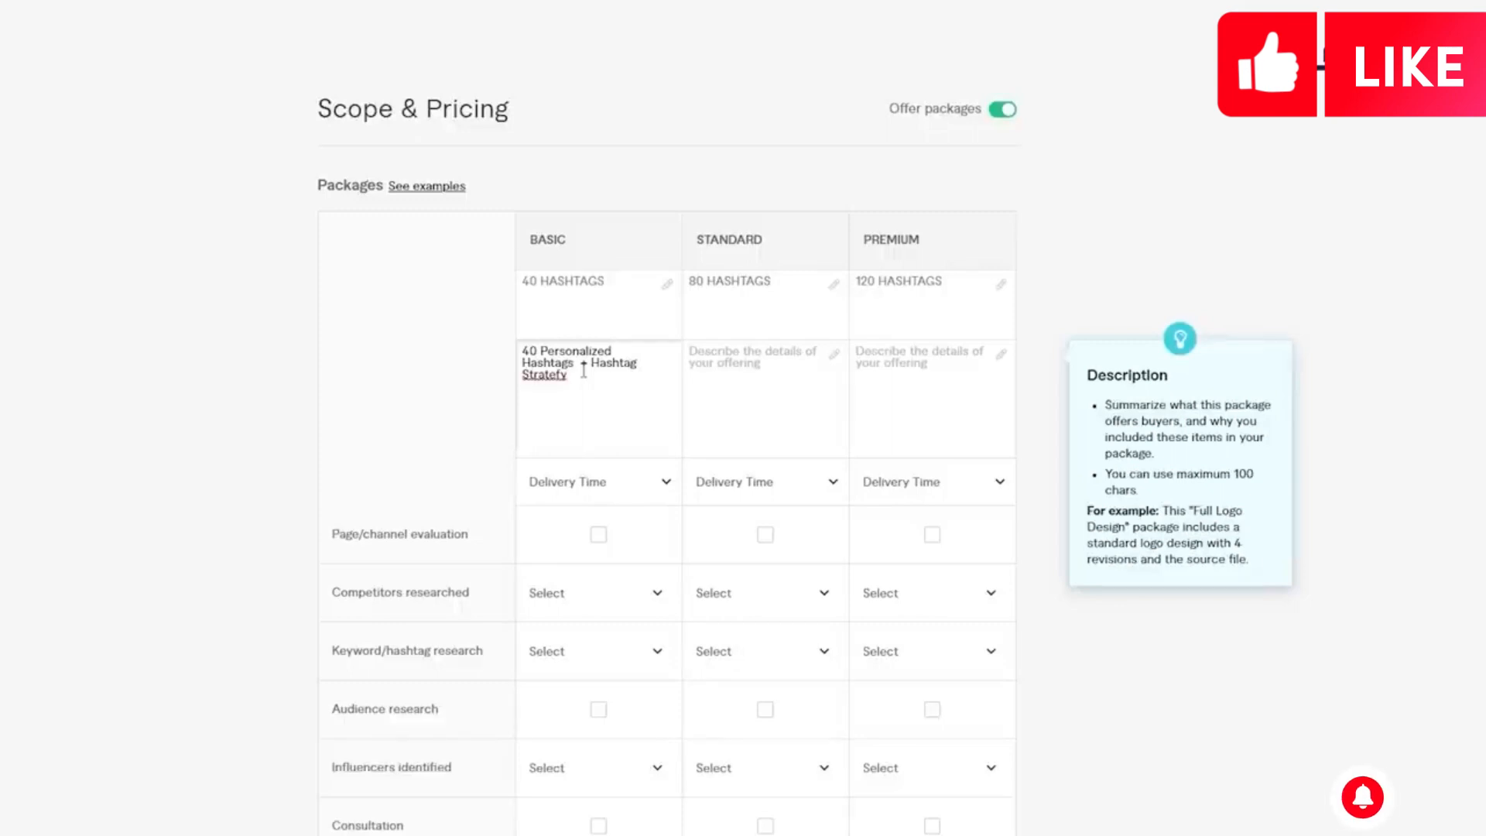
pyautogui.press('BackSpace')
pyautogui.press('BackSpace')
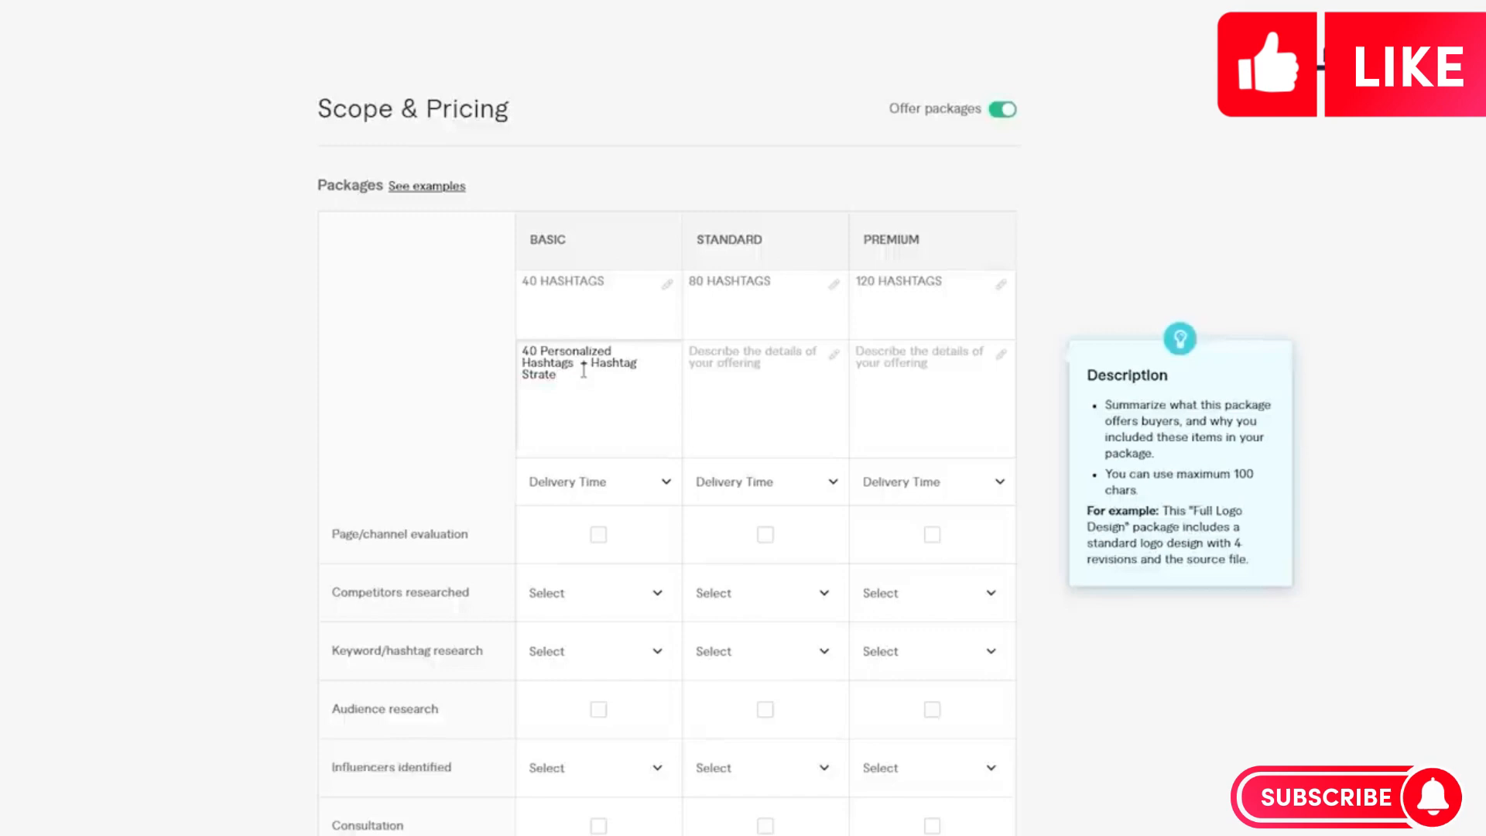
pyautogui.write('gy')
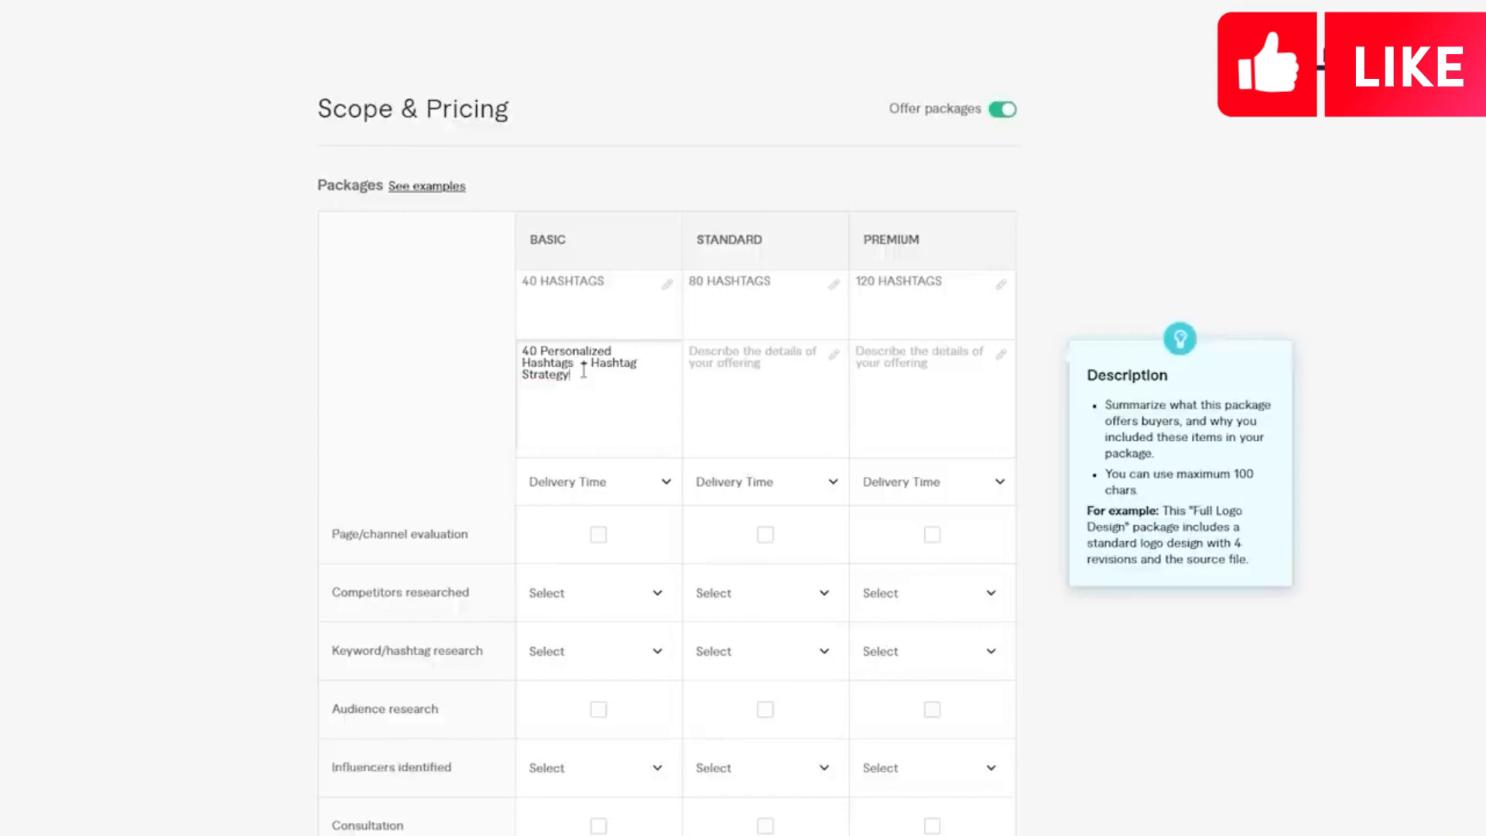
pyautogui.write('.')
# Step: Copy the Basic description into the Standard package and change its hashtag count to 80
pyautogui.tripleClick(554, 370)
pyautogui.rightClick(556, 360)
pyautogui.click(605, 428)
pyautogui.click(696, 362)
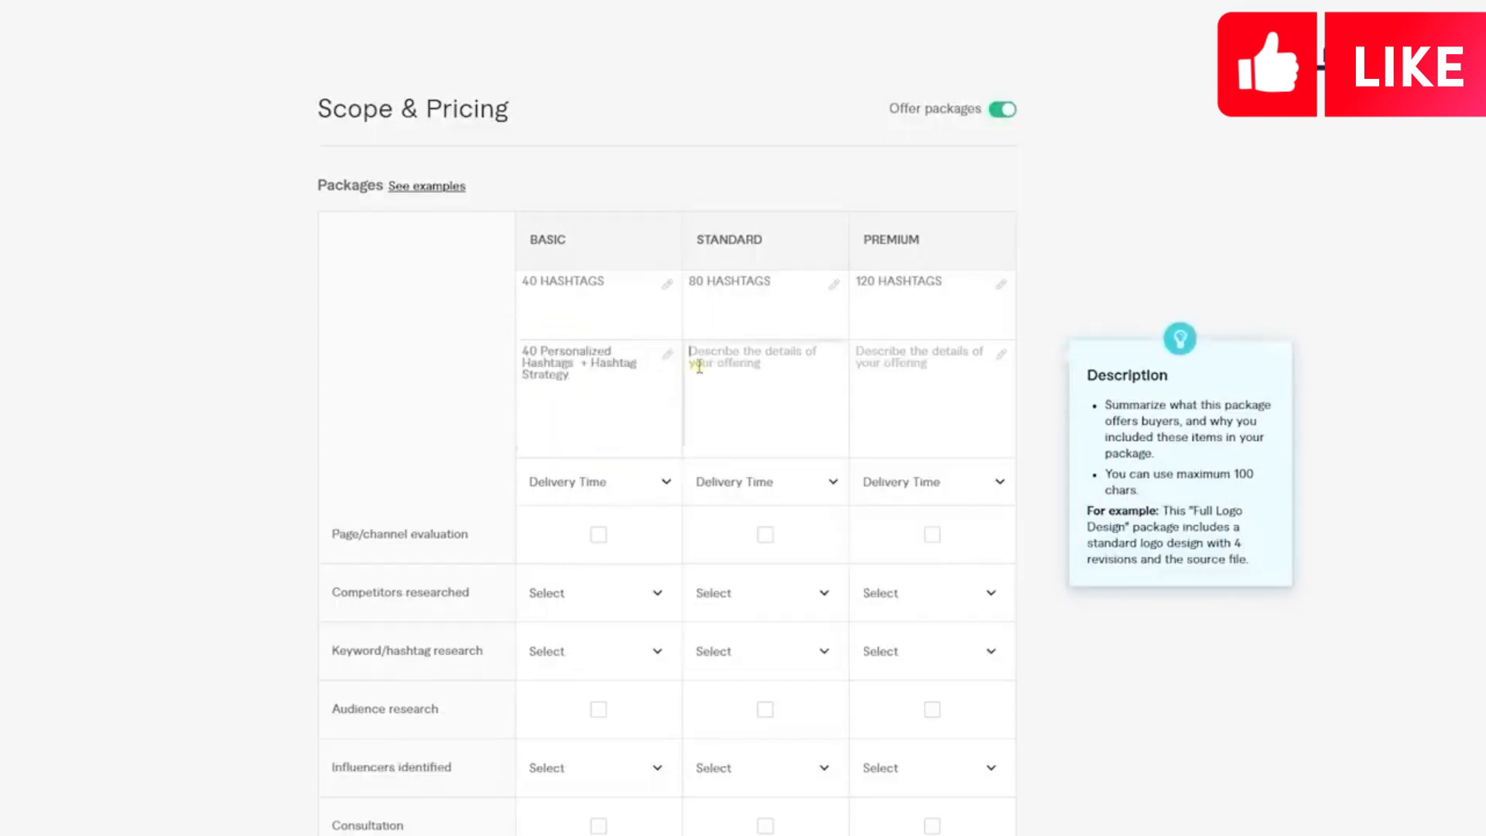
pyautogui.rightClick(699, 363)
pyautogui.click(739, 508)
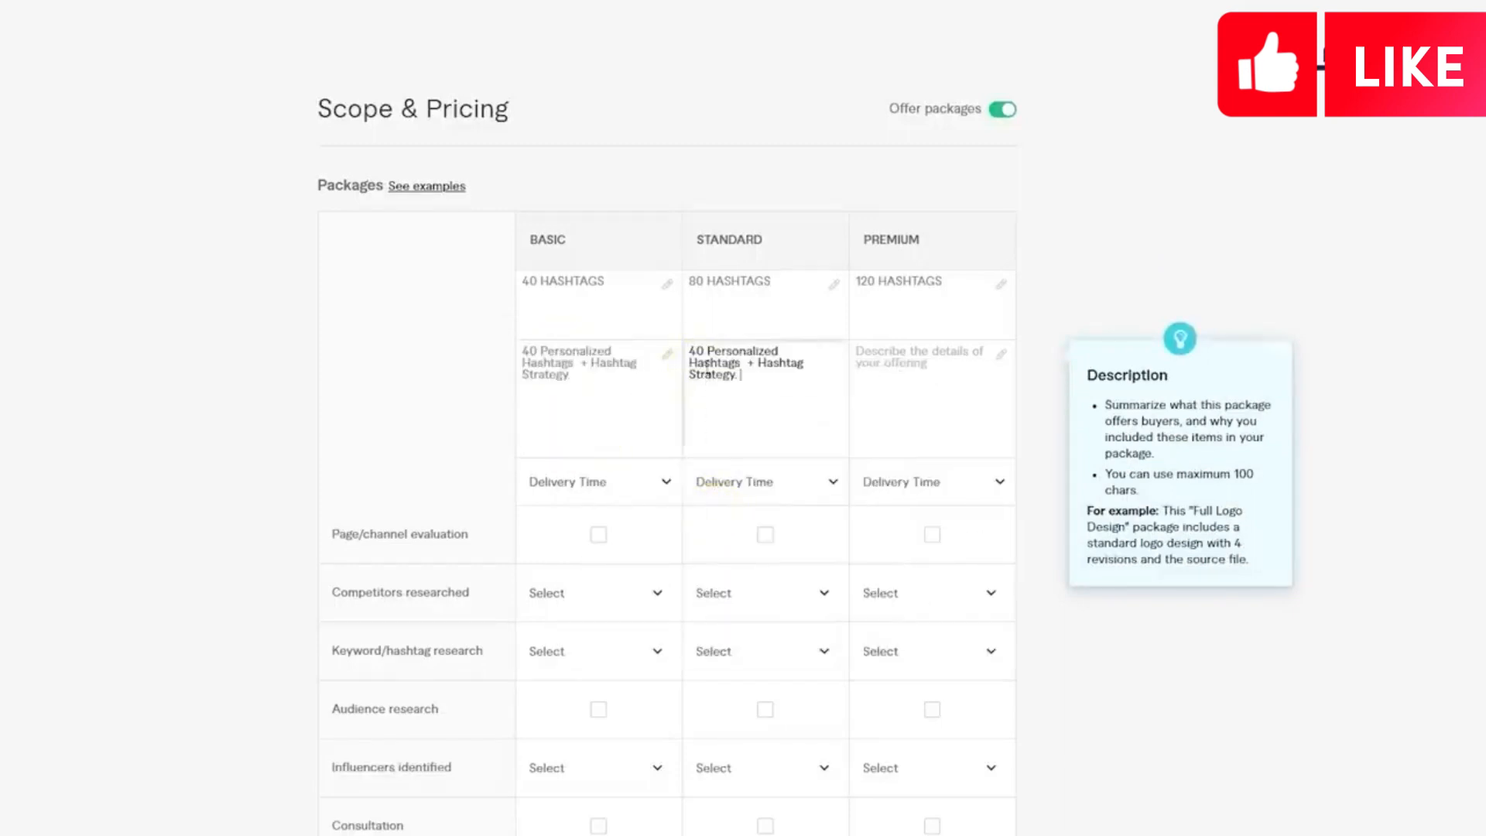
pyautogui.click(699, 357)
pyautogui.press('BackSpace')
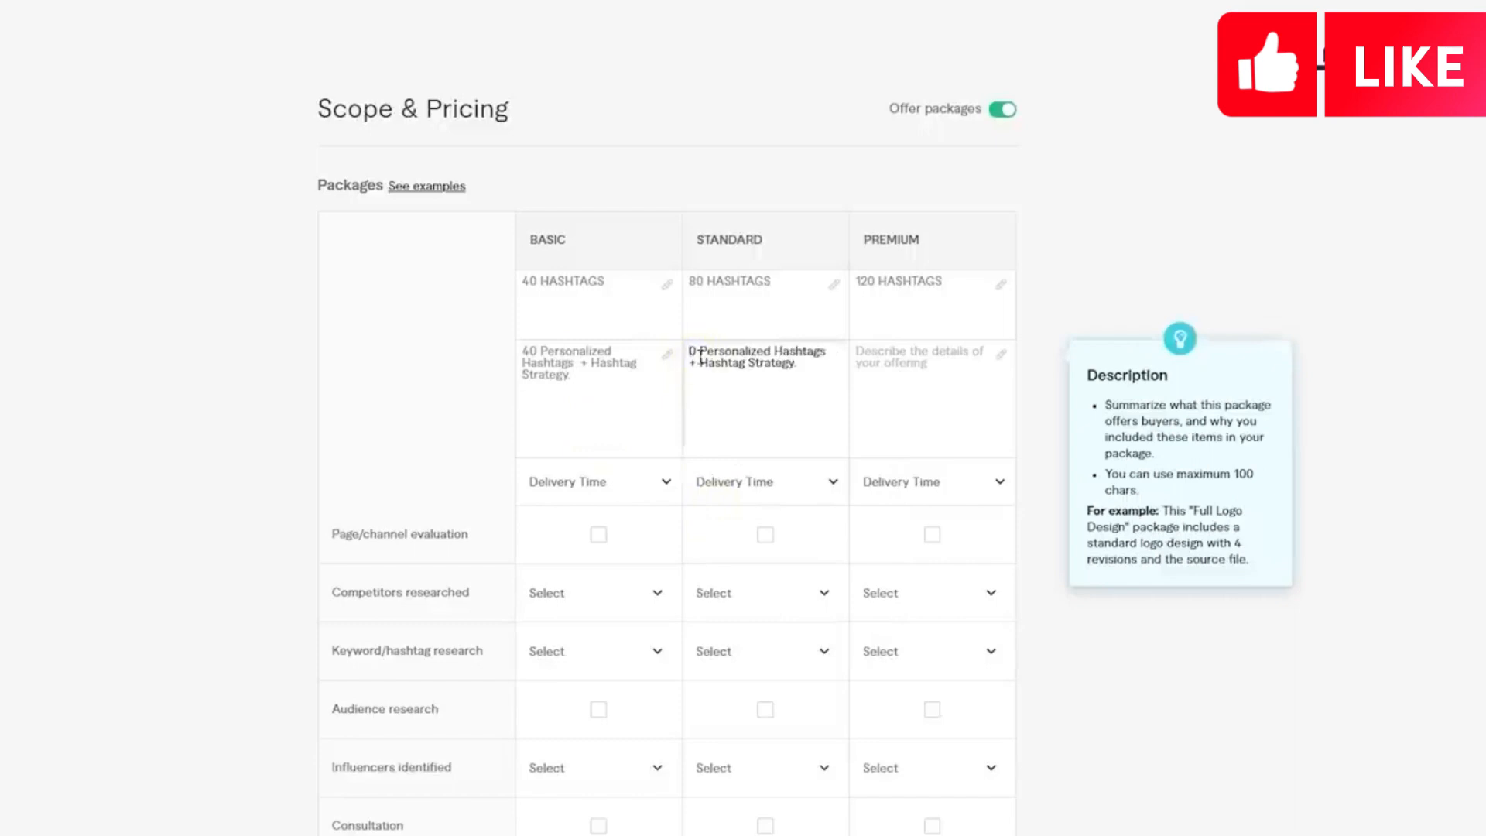
pyautogui.write('8')
# Step: Paste the same description into the Premium package and change its hashtag count to 120
pyautogui.click(883, 367)
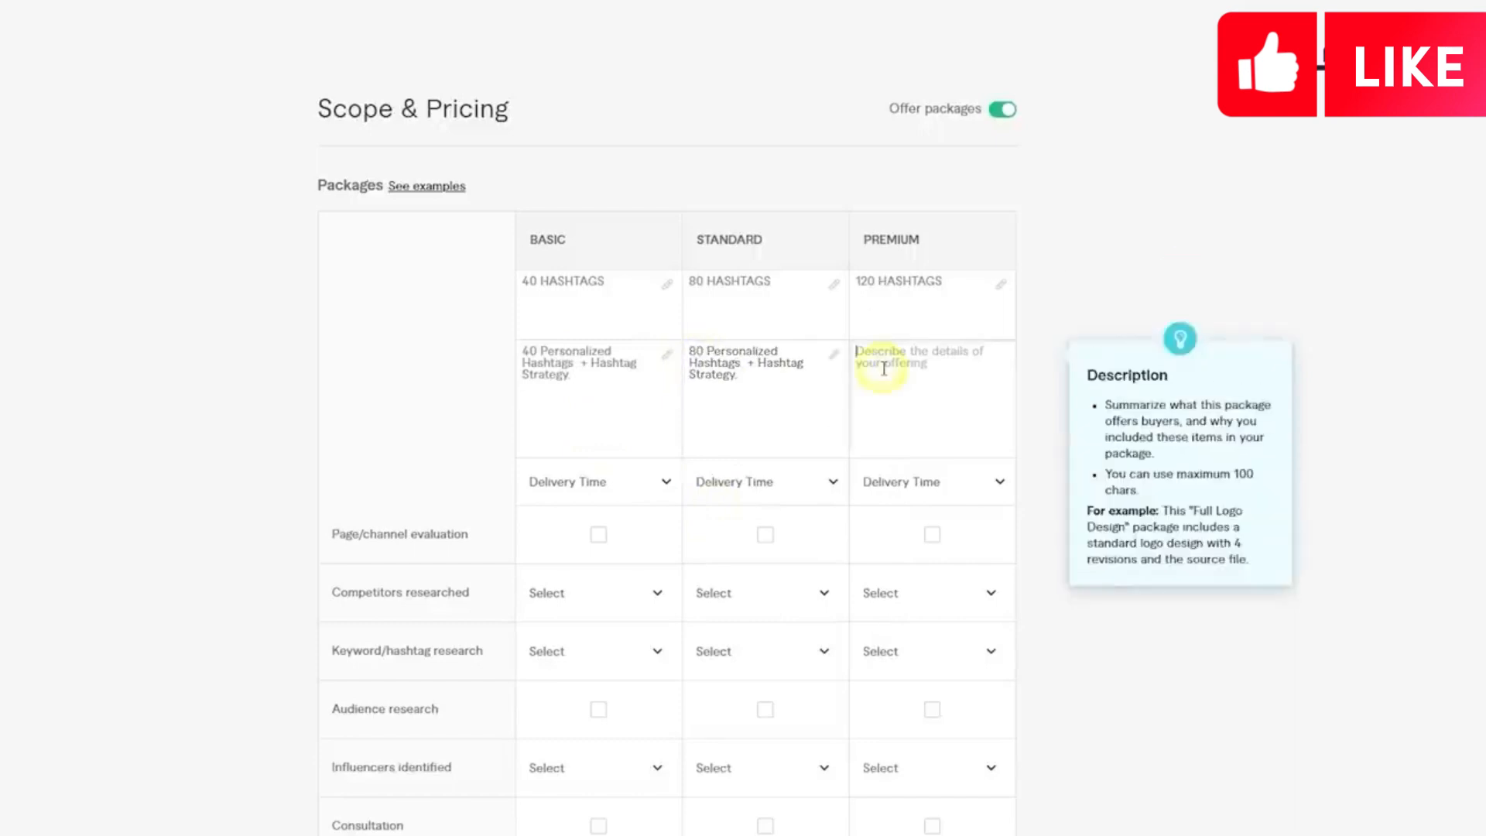
pyautogui.rightClick(884, 369)
pyautogui.click(912, 508)
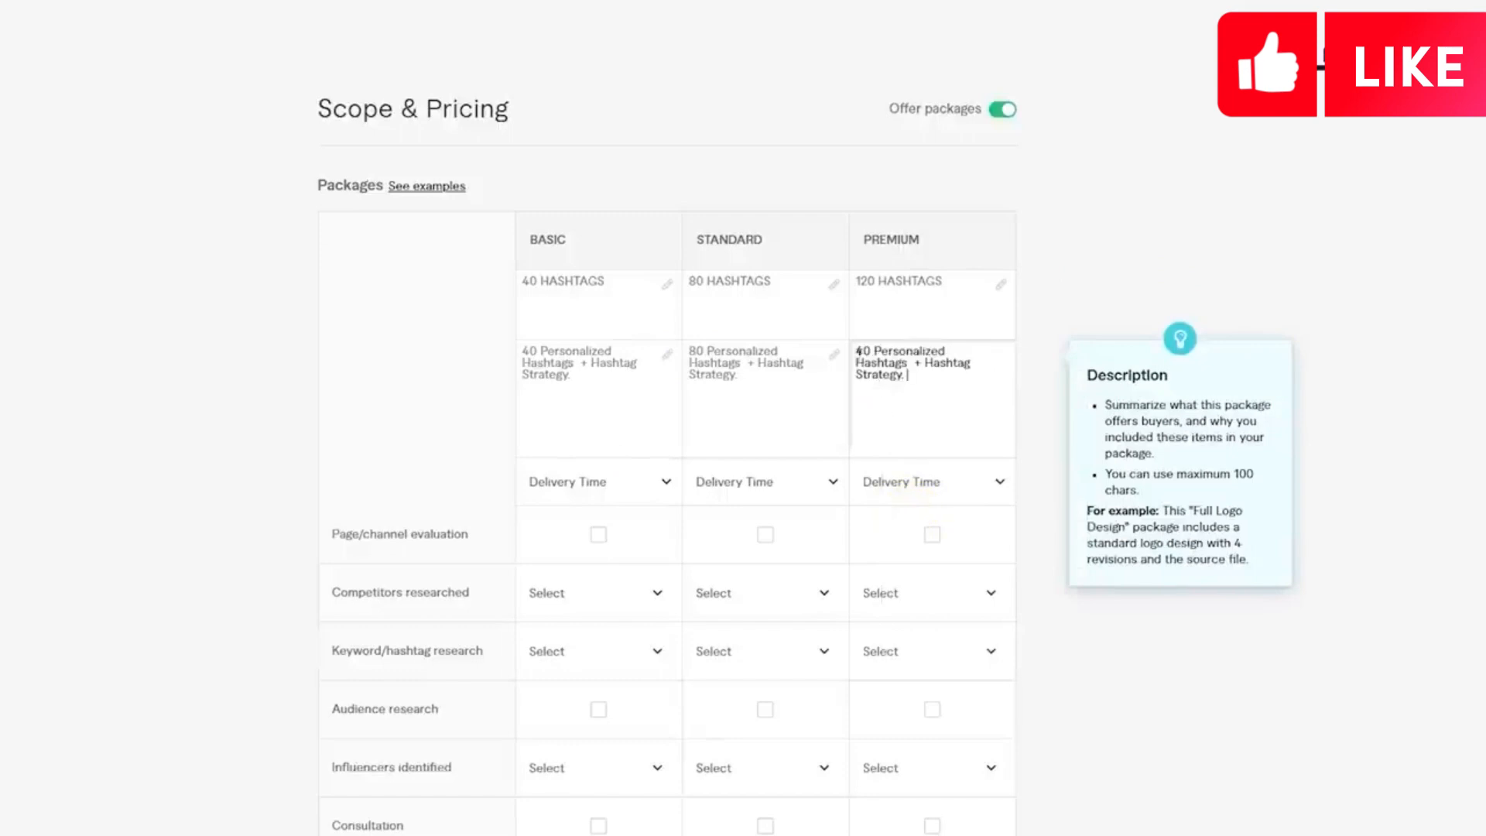
pyautogui.click(857, 353)
pyautogui.press('Delete')
pyautogui.write('12')
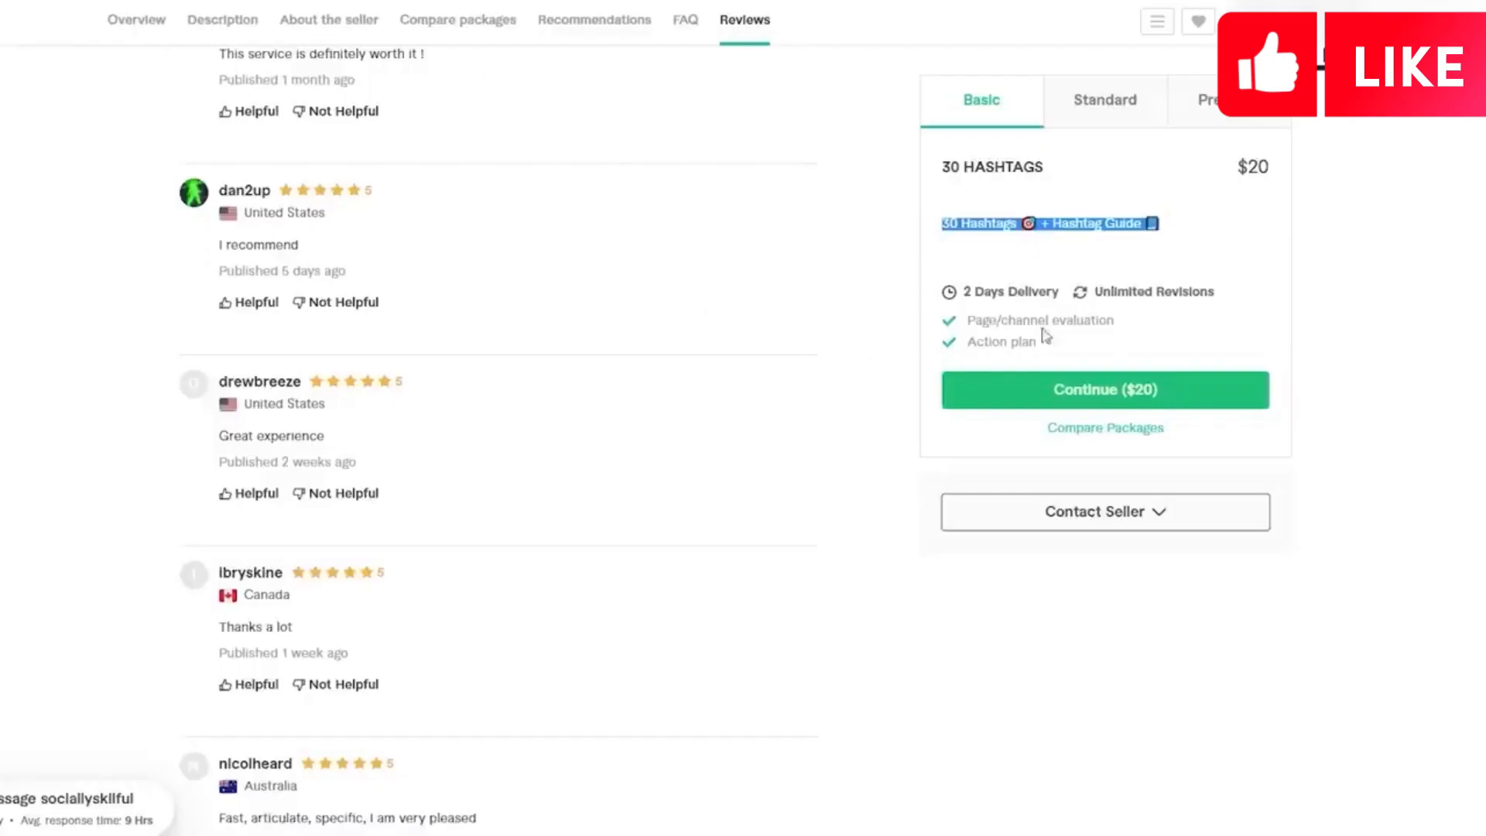
# Step: Check the competitor's Standard and Premium packages, and set delivery to 1 day for Basic and Standard and 2 days for Premium
pyautogui.click(1118, 114)
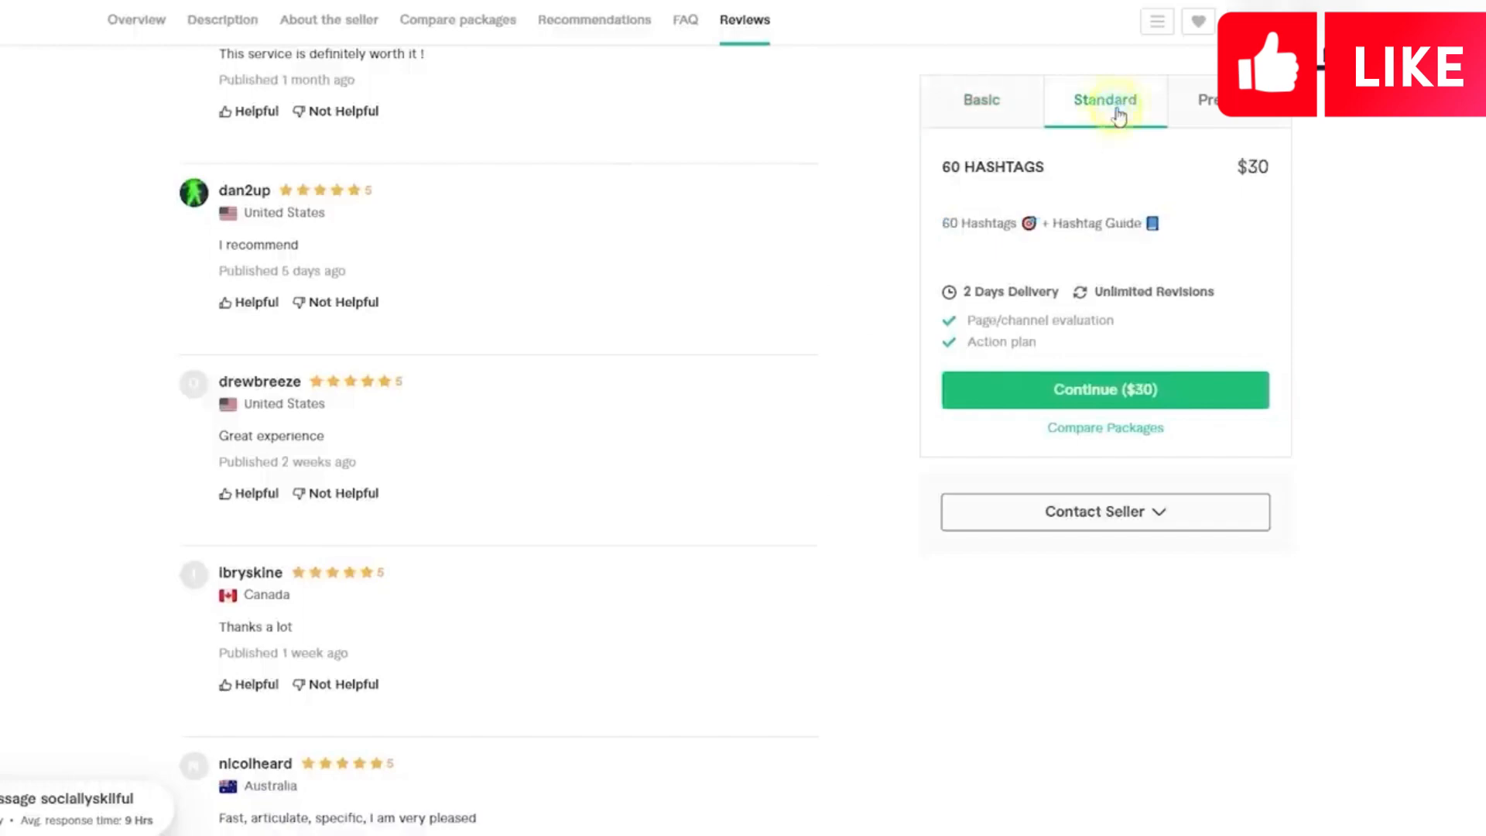
pyautogui.click(1223, 116)
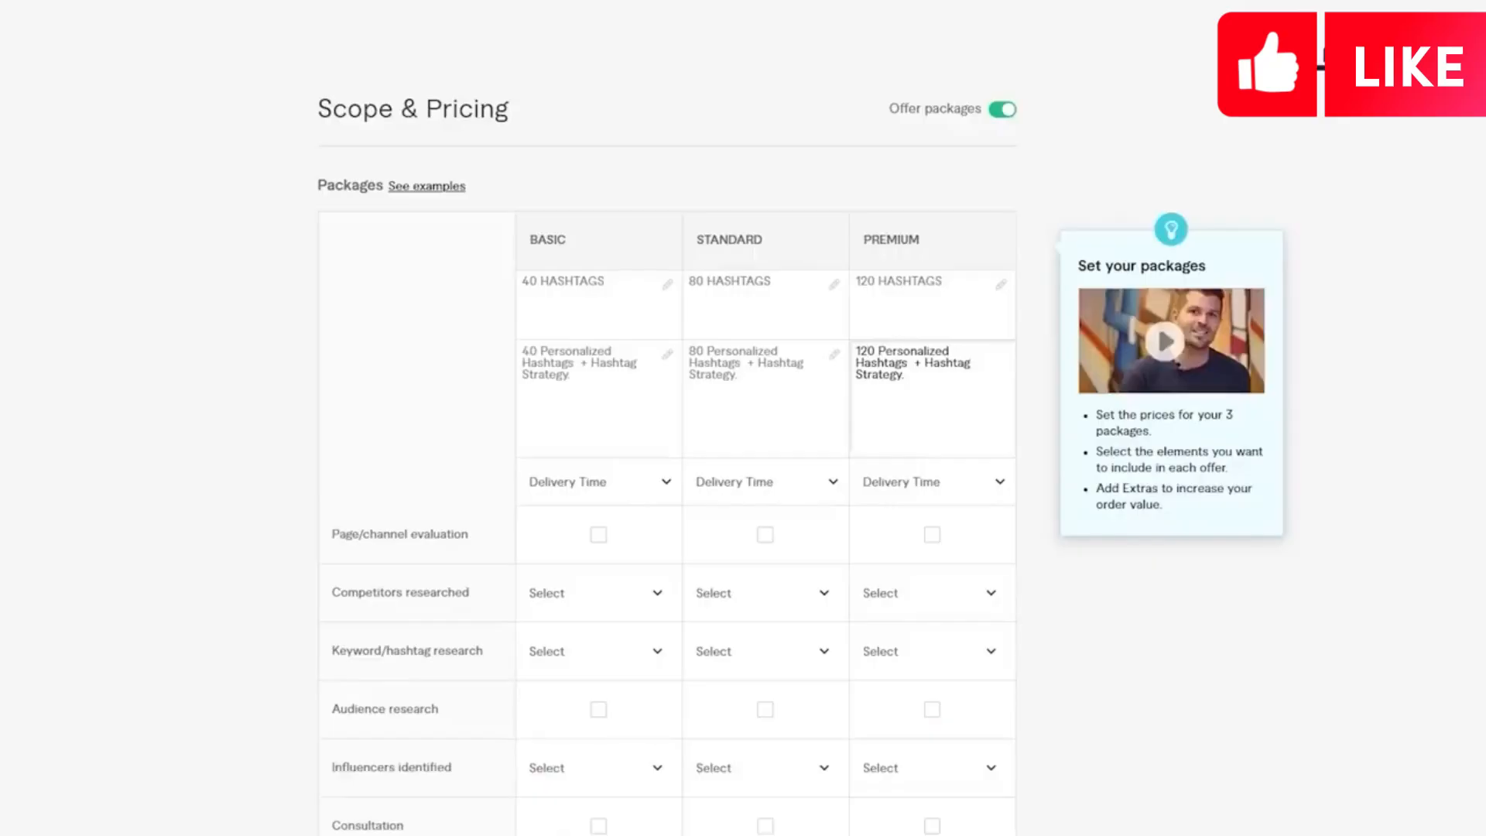
pyautogui.click(628, 486)
pyautogui.click(600, 590)
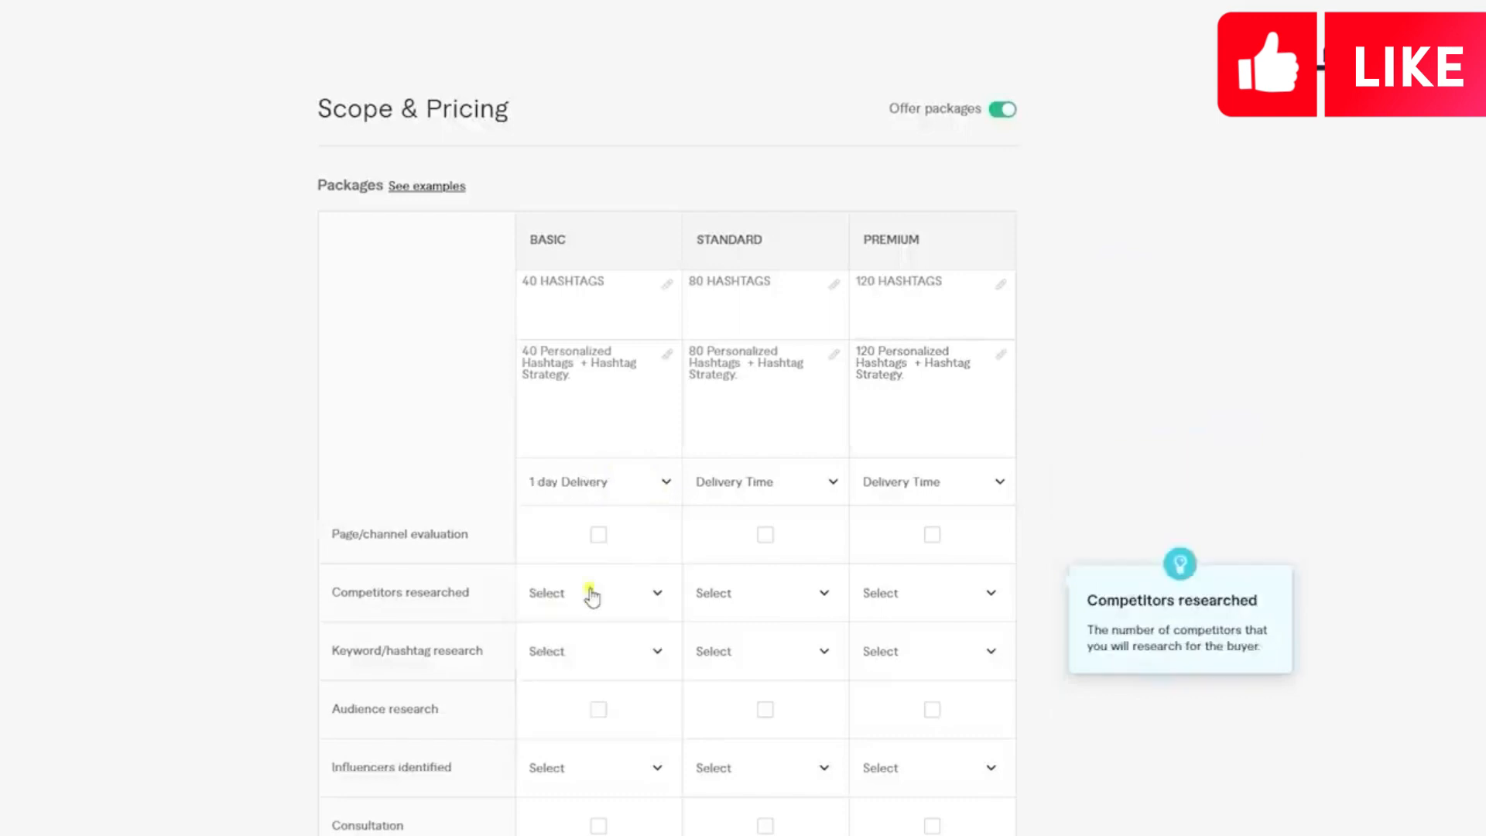
pyautogui.click(594, 596)
pyautogui.click(736, 487)
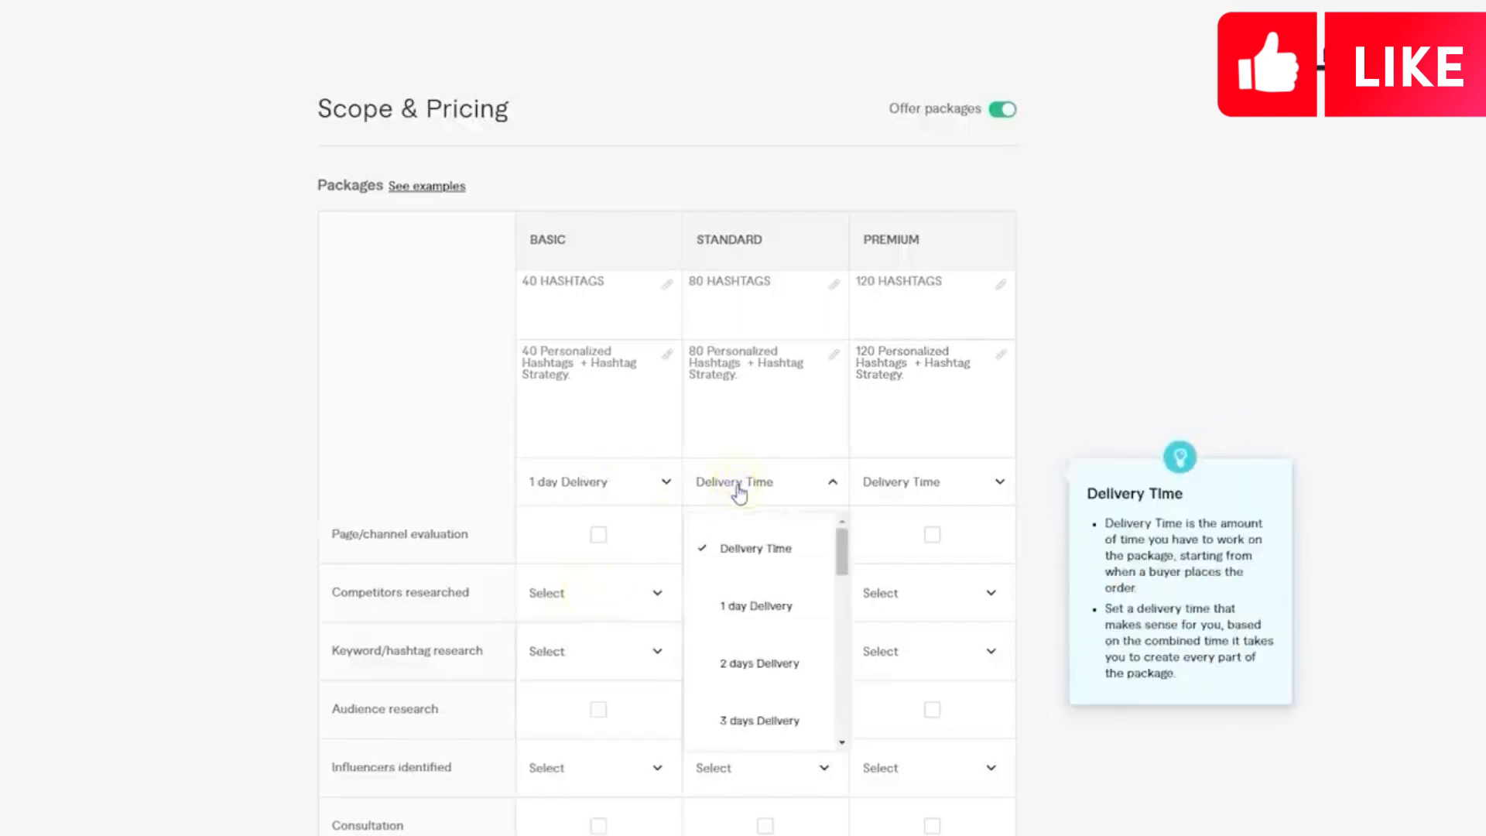
pyautogui.click(731, 602)
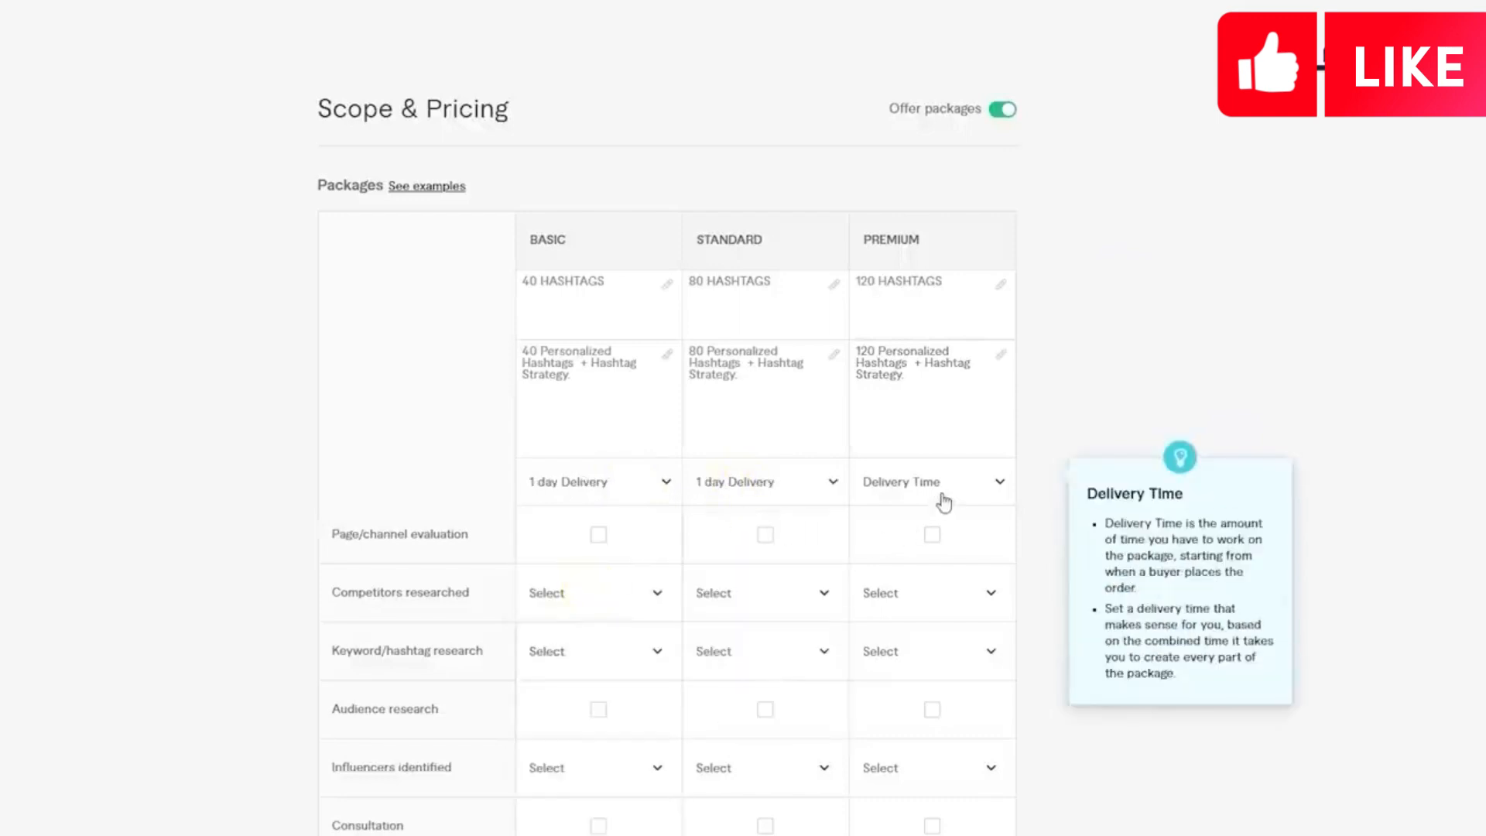
pyautogui.click(938, 487)
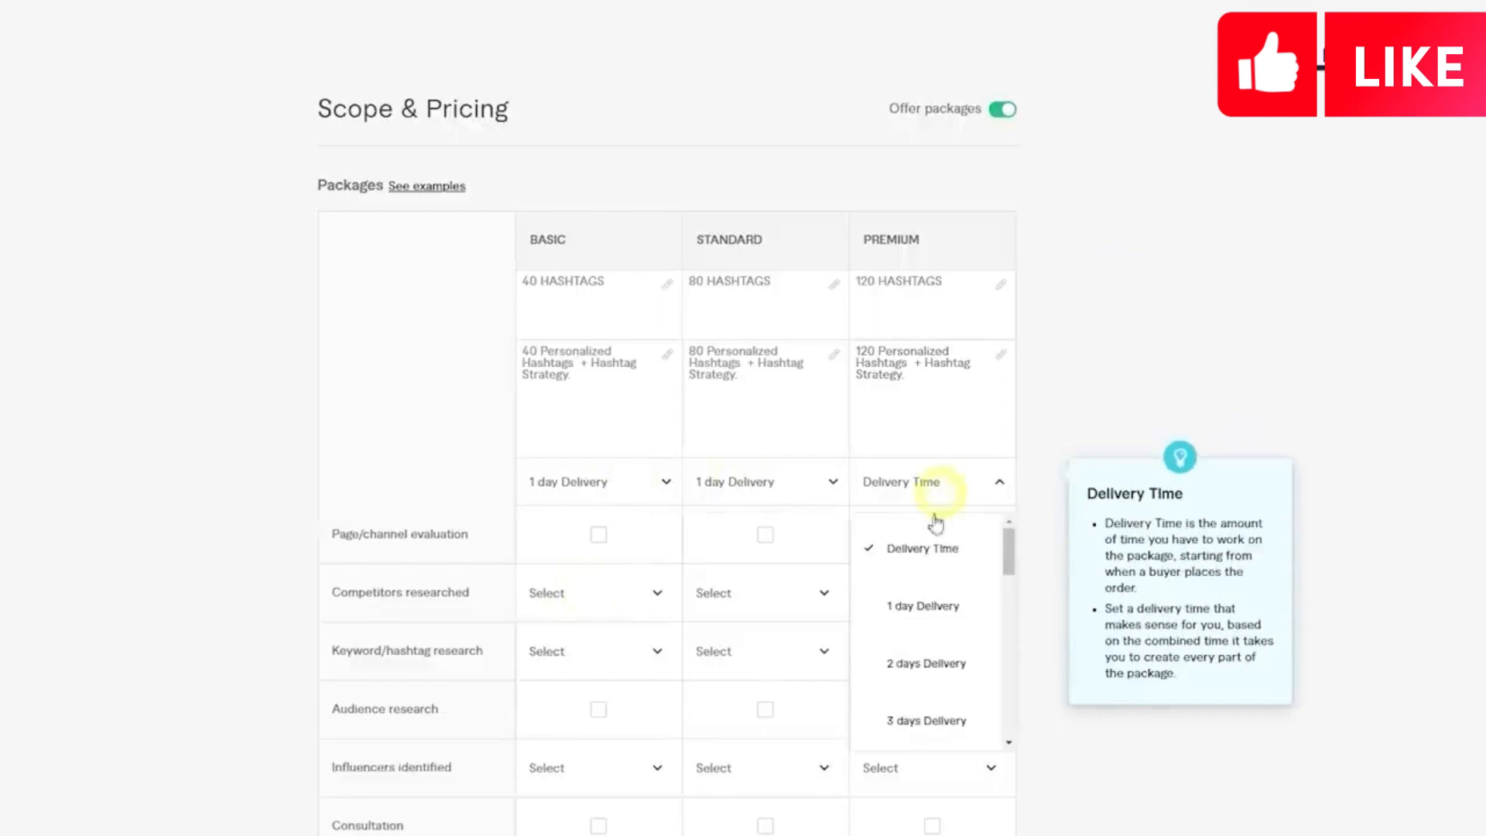
pyautogui.click(884, 667)
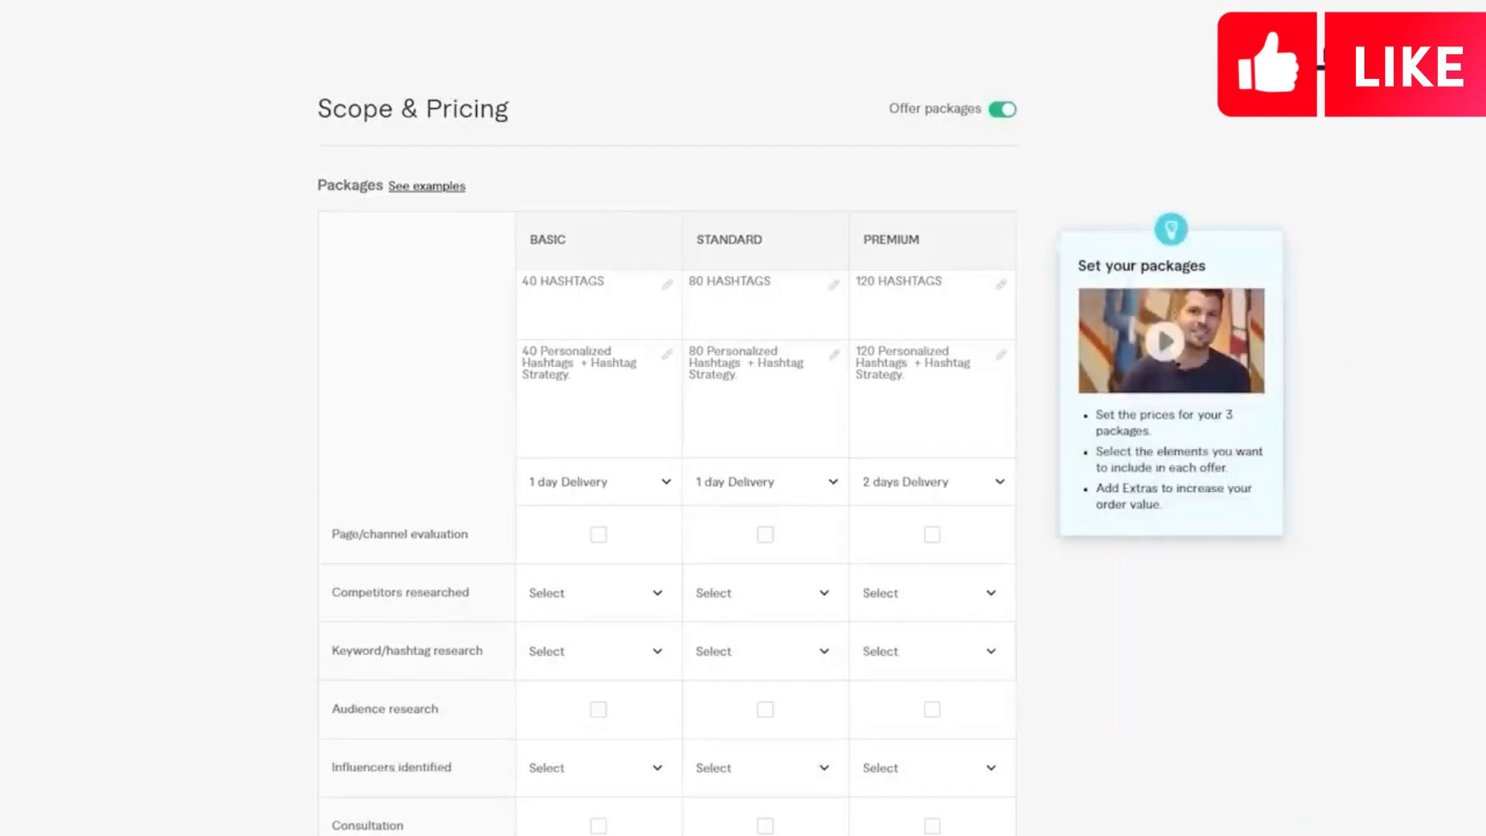
# Step: Include page/channel evaluation in the Premium package only
pyautogui.scroll(-3, 945, 411)
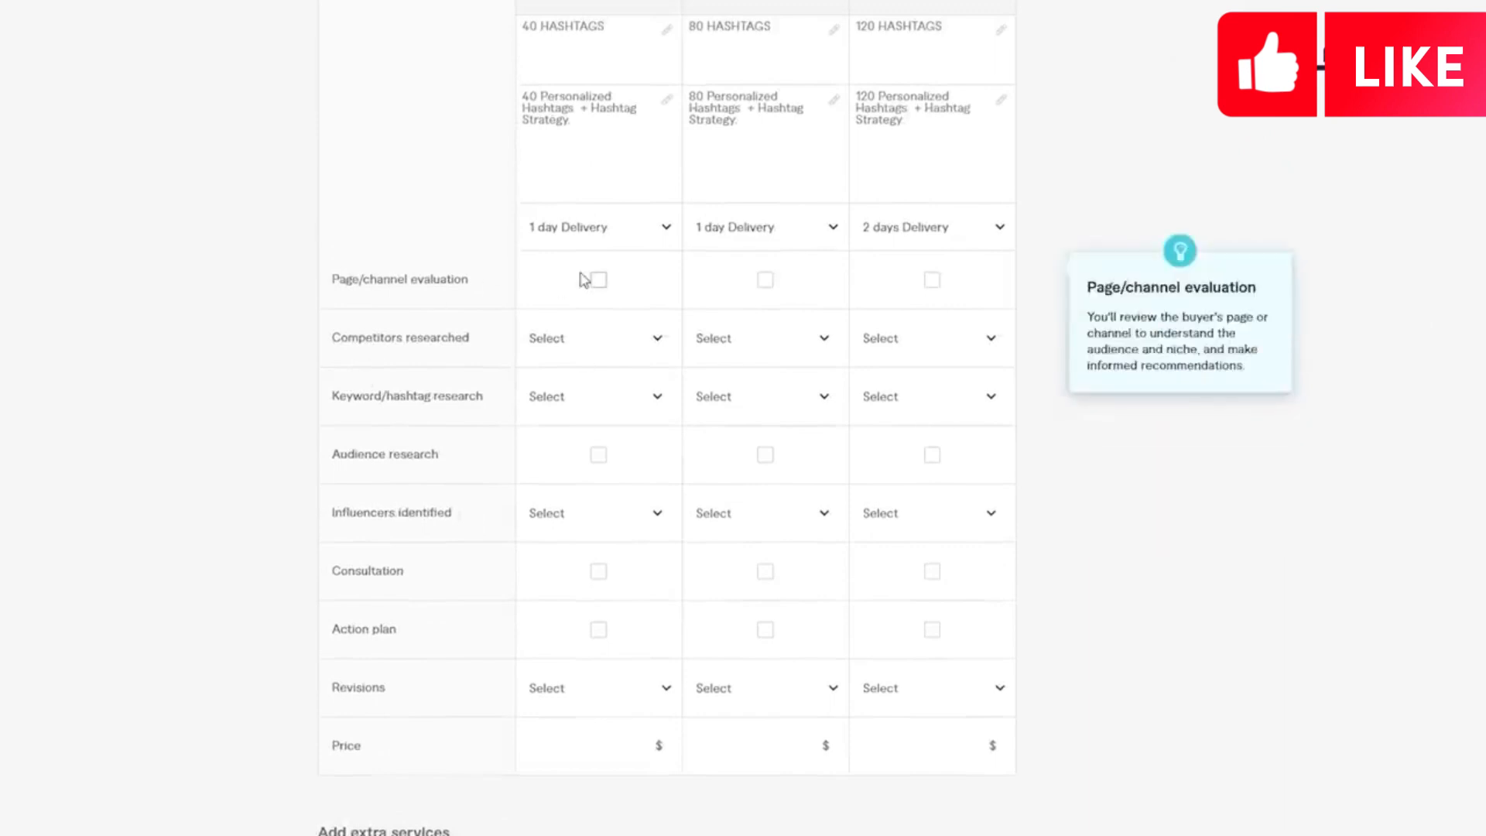
pyautogui.click(931, 286)
# Step: Review the options offered for competitors researched and keyword/hashtag research in the Basic package
pyautogui.click(647, 345)
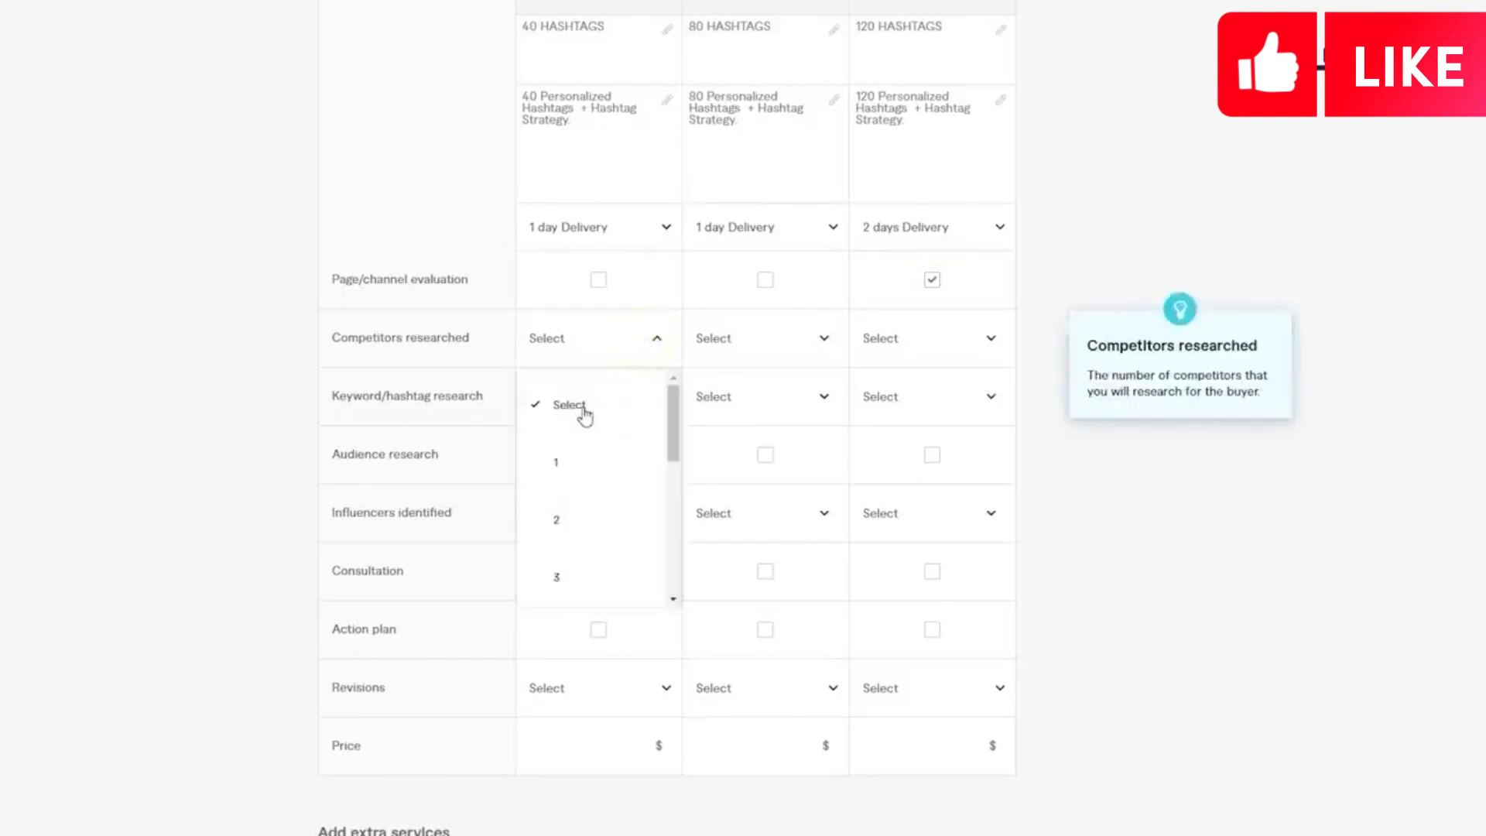
pyautogui.click(665, 352)
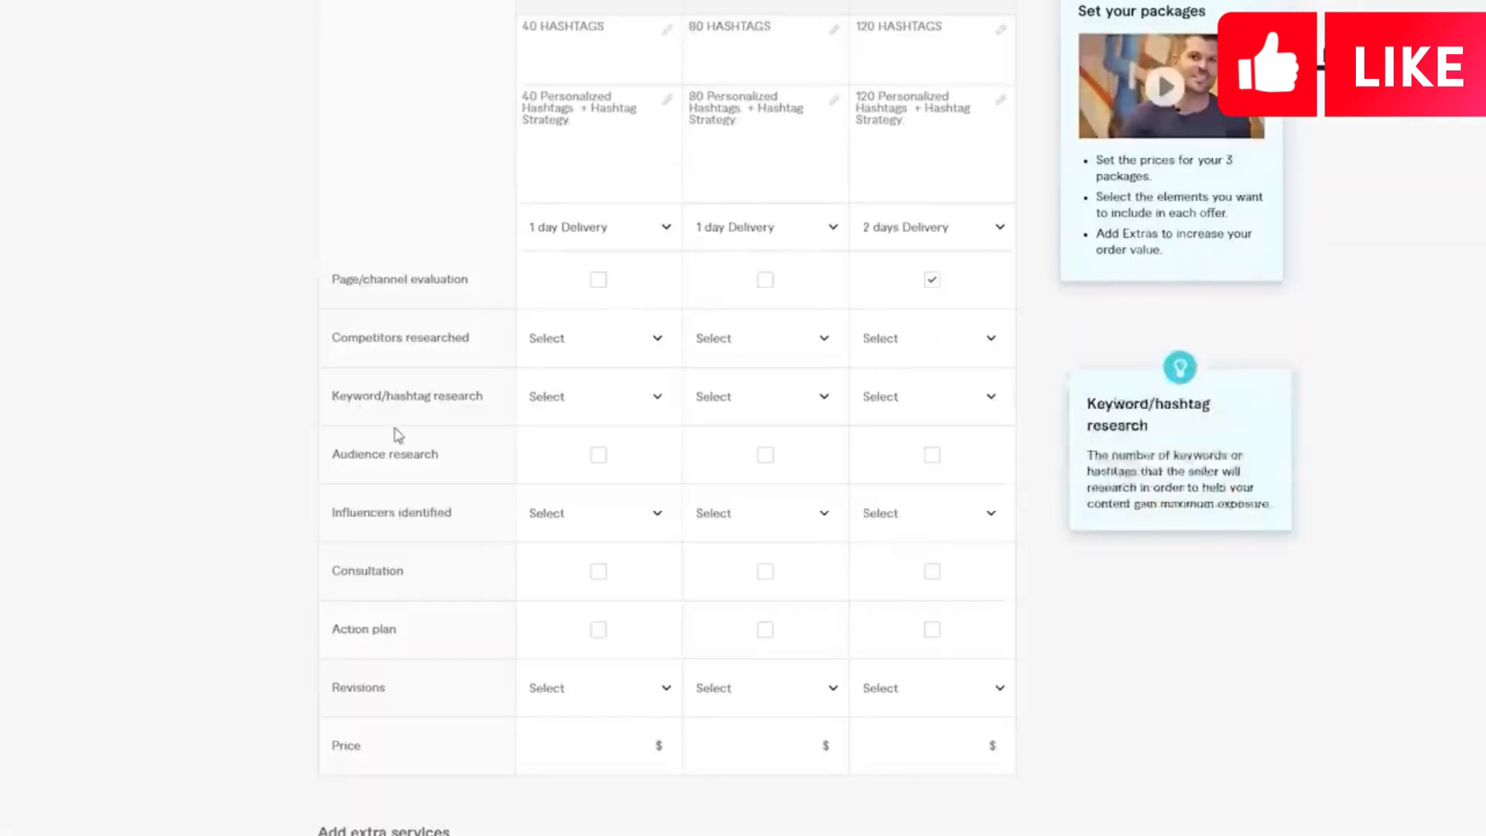
pyautogui.click(652, 404)
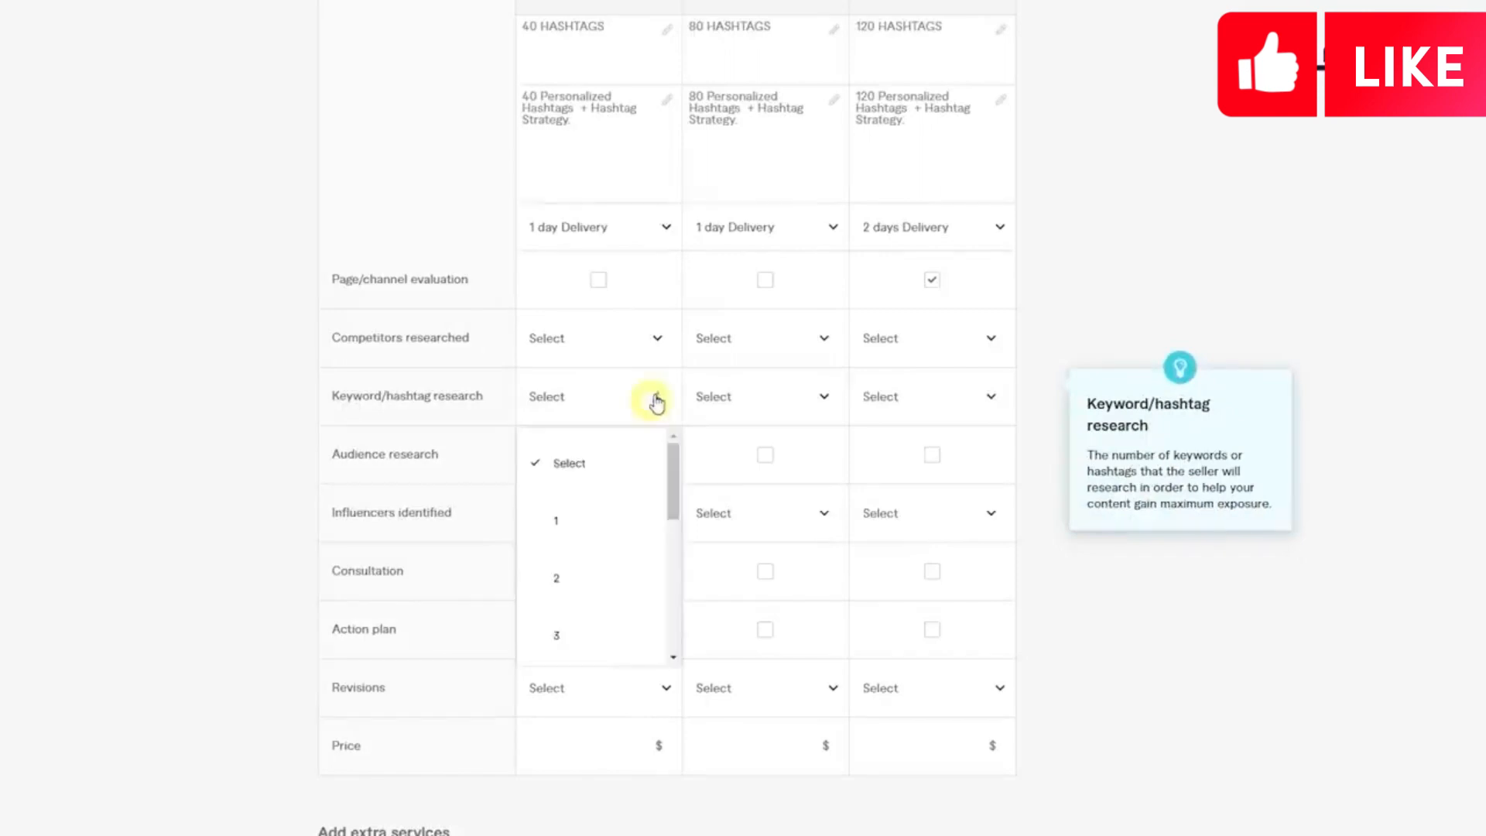
pyautogui.moveTo(673, 499); pyautogui.dragTo(650, 670)
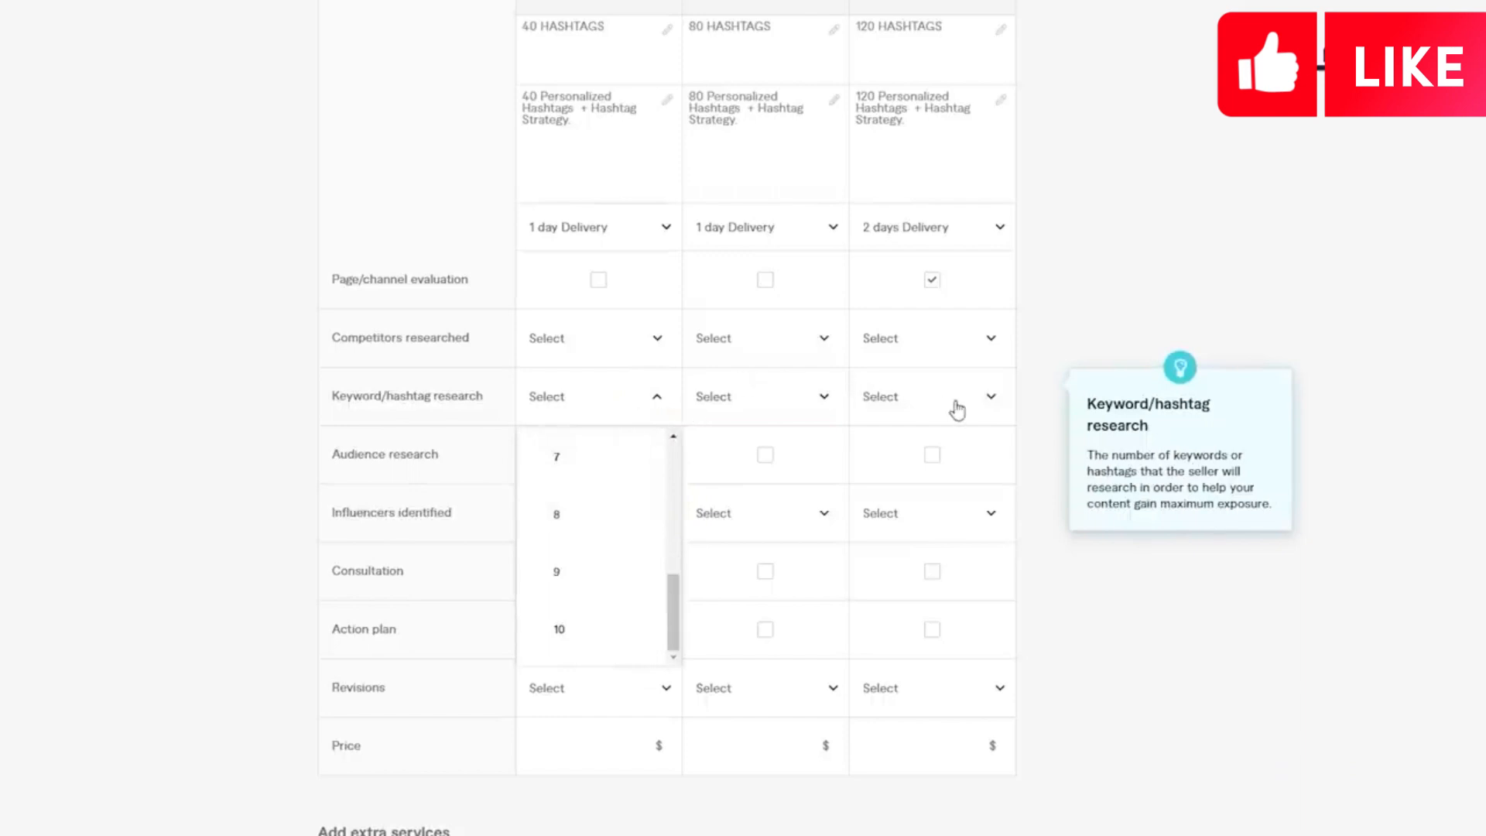
pyautogui.scroll(3, 657, 593)
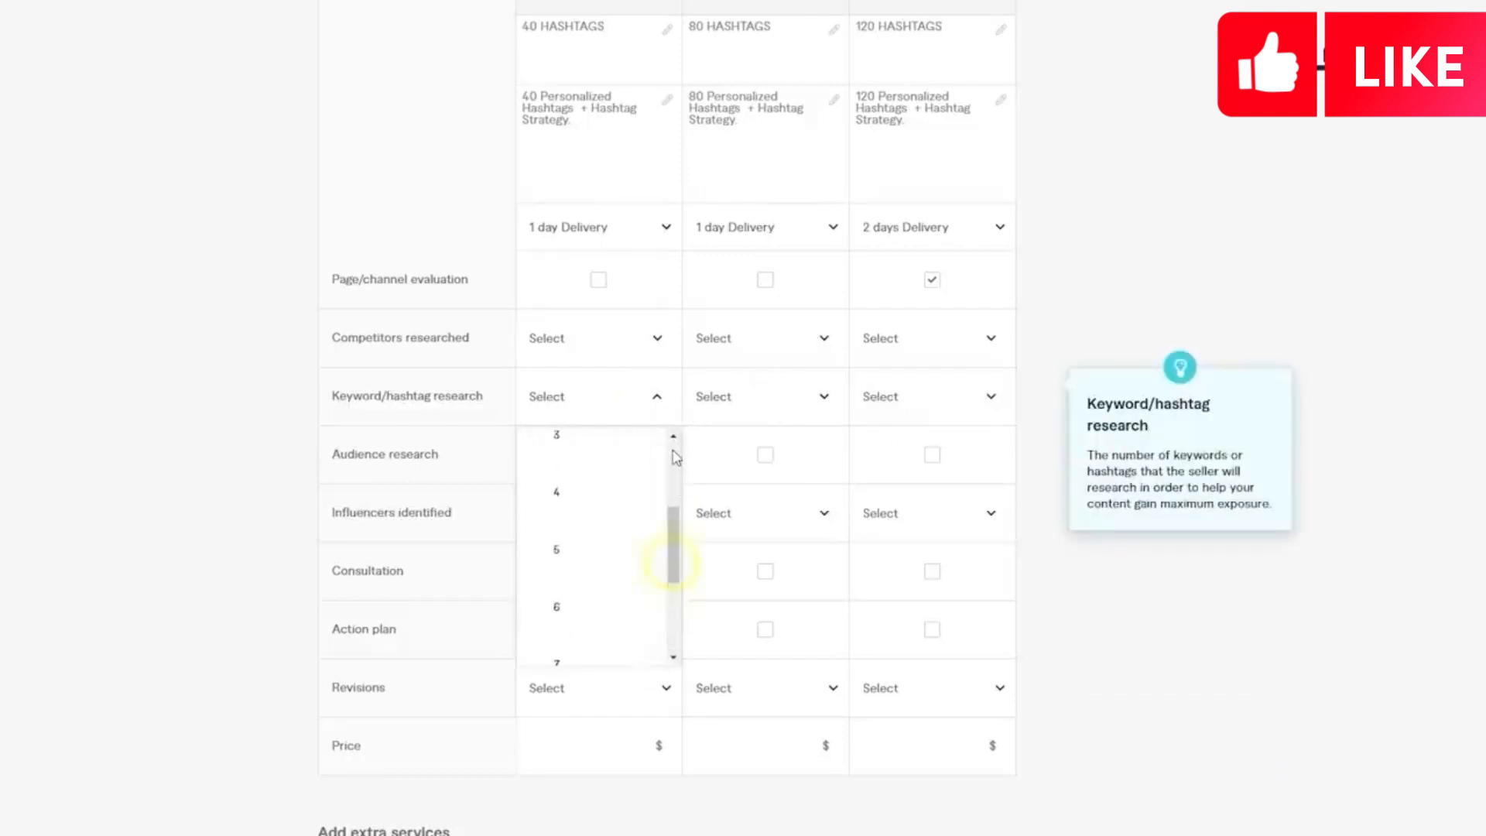
pyautogui.scroll(3, 674, 472)
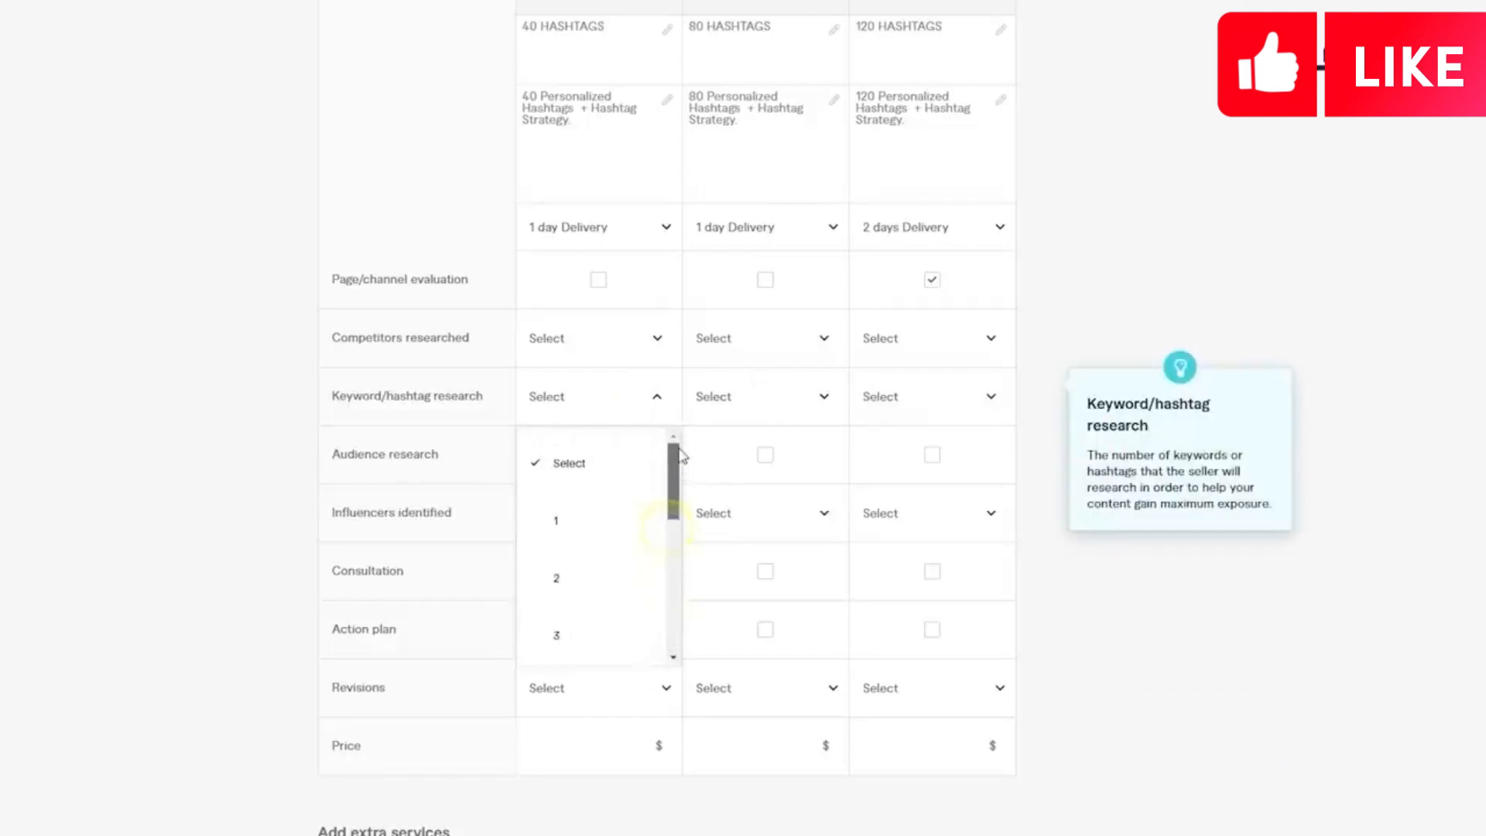
pyautogui.click(615, 408)
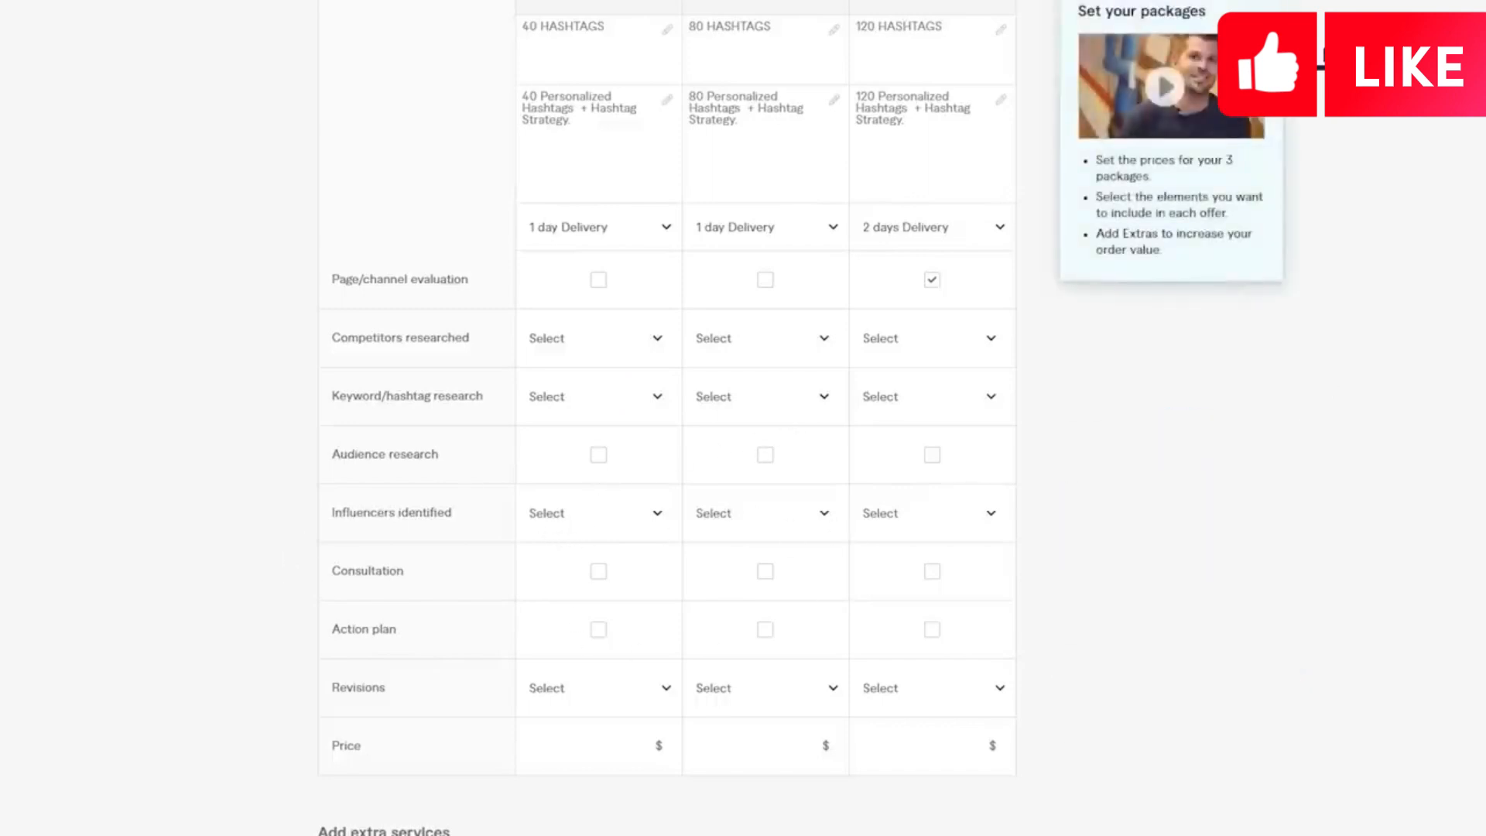
# Step: Include an action plan and consultation in the Basic, Standard and Premium packages
pyautogui.scroll(-3, 1426, 401)
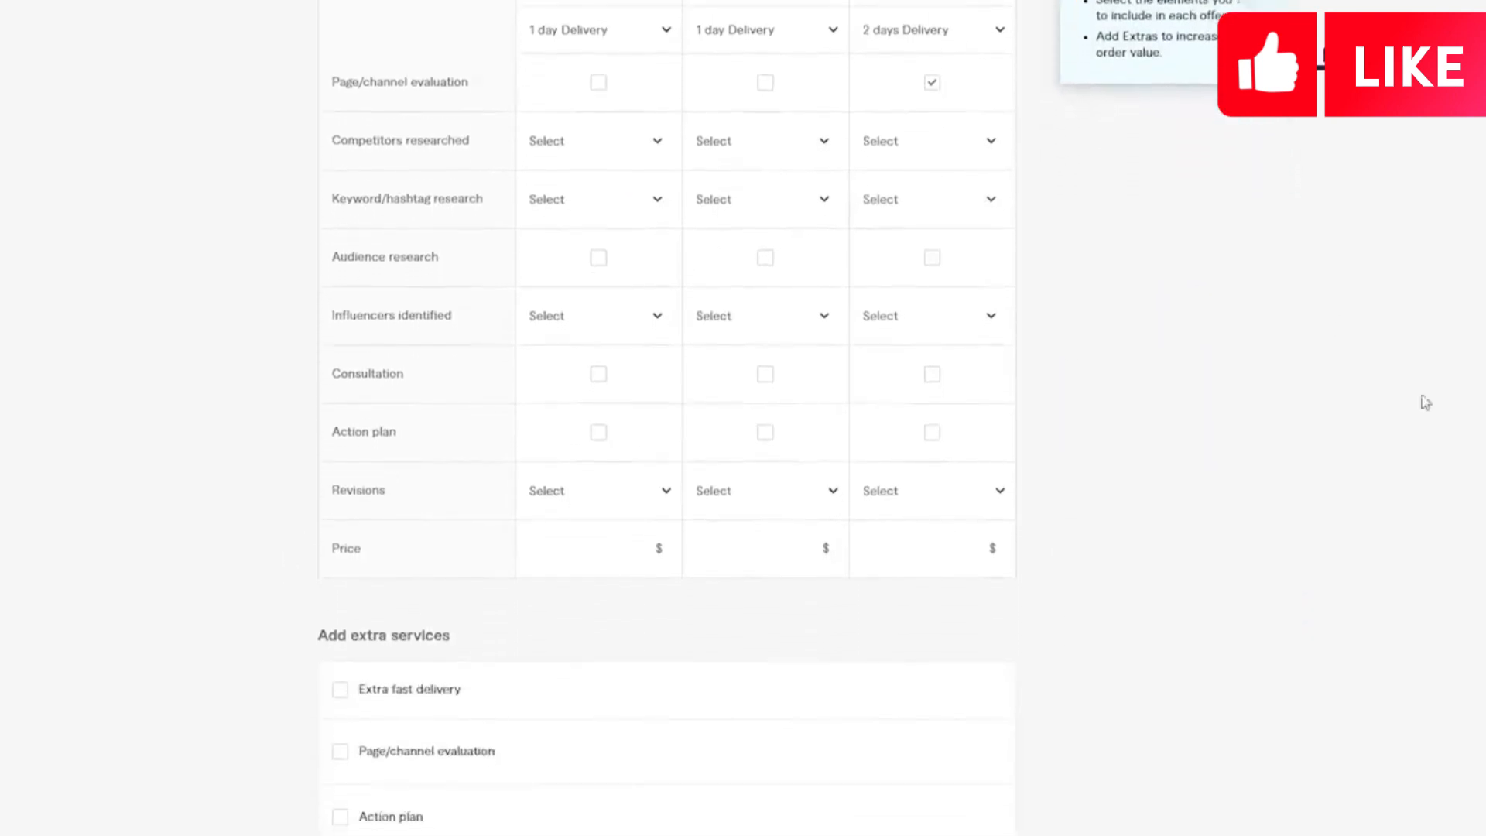
pyautogui.click(604, 435)
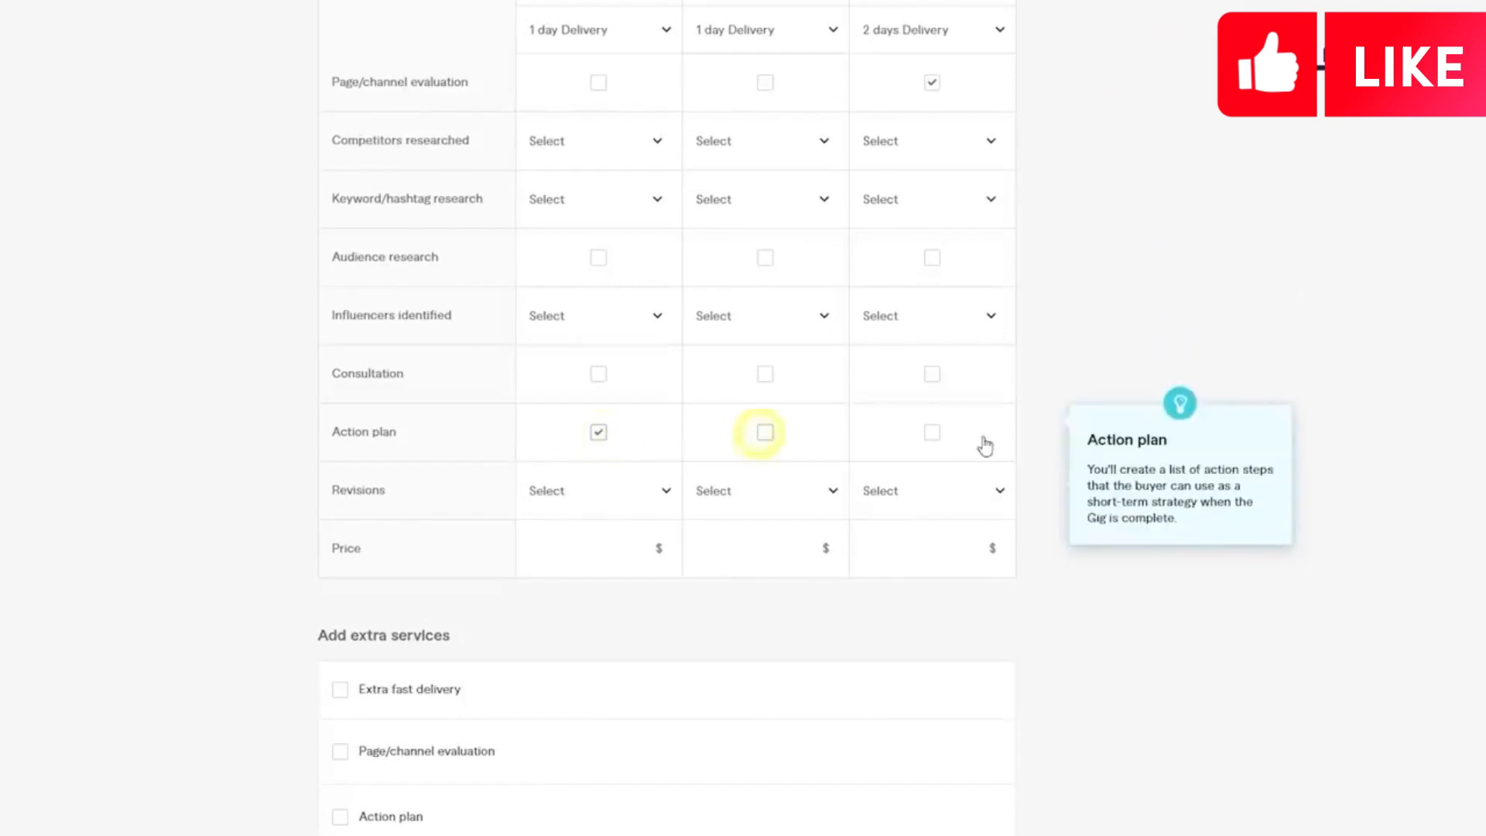
pyautogui.click(931, 435)
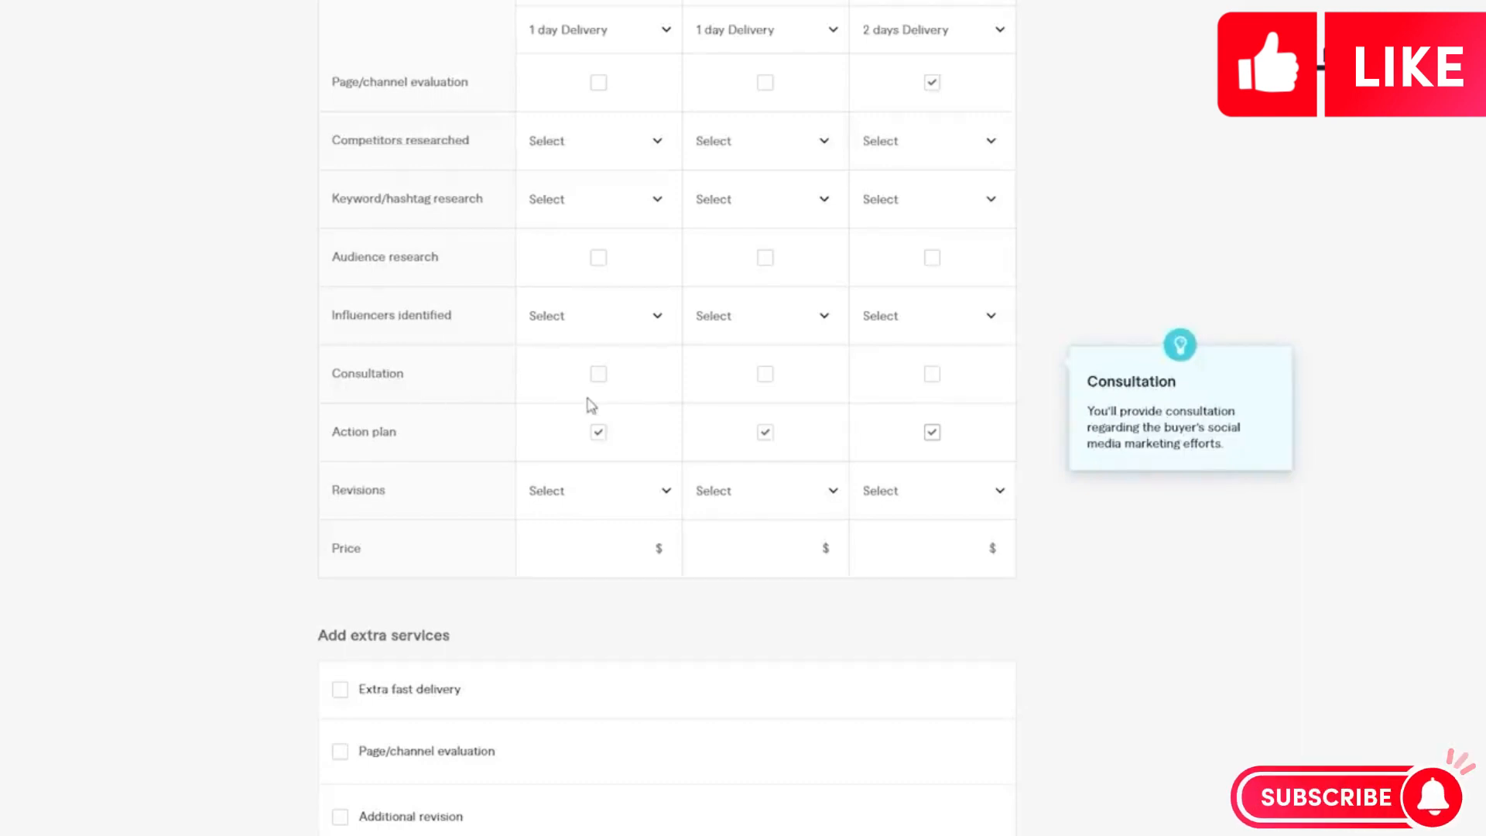
pyautogui.click(766, 376)
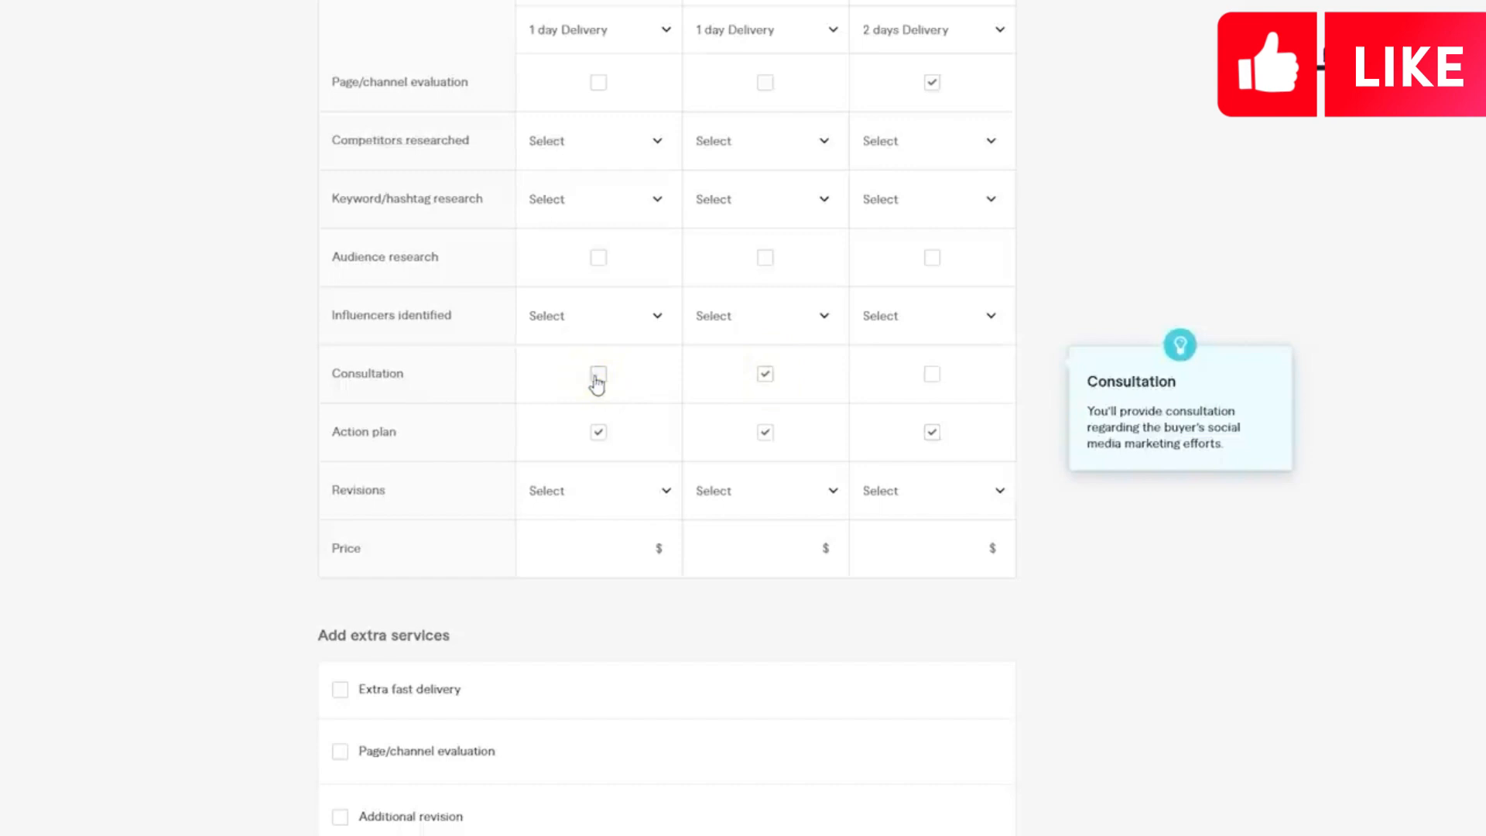
pyautogui.click(596, 380)
pyautogui.click(934, 380)
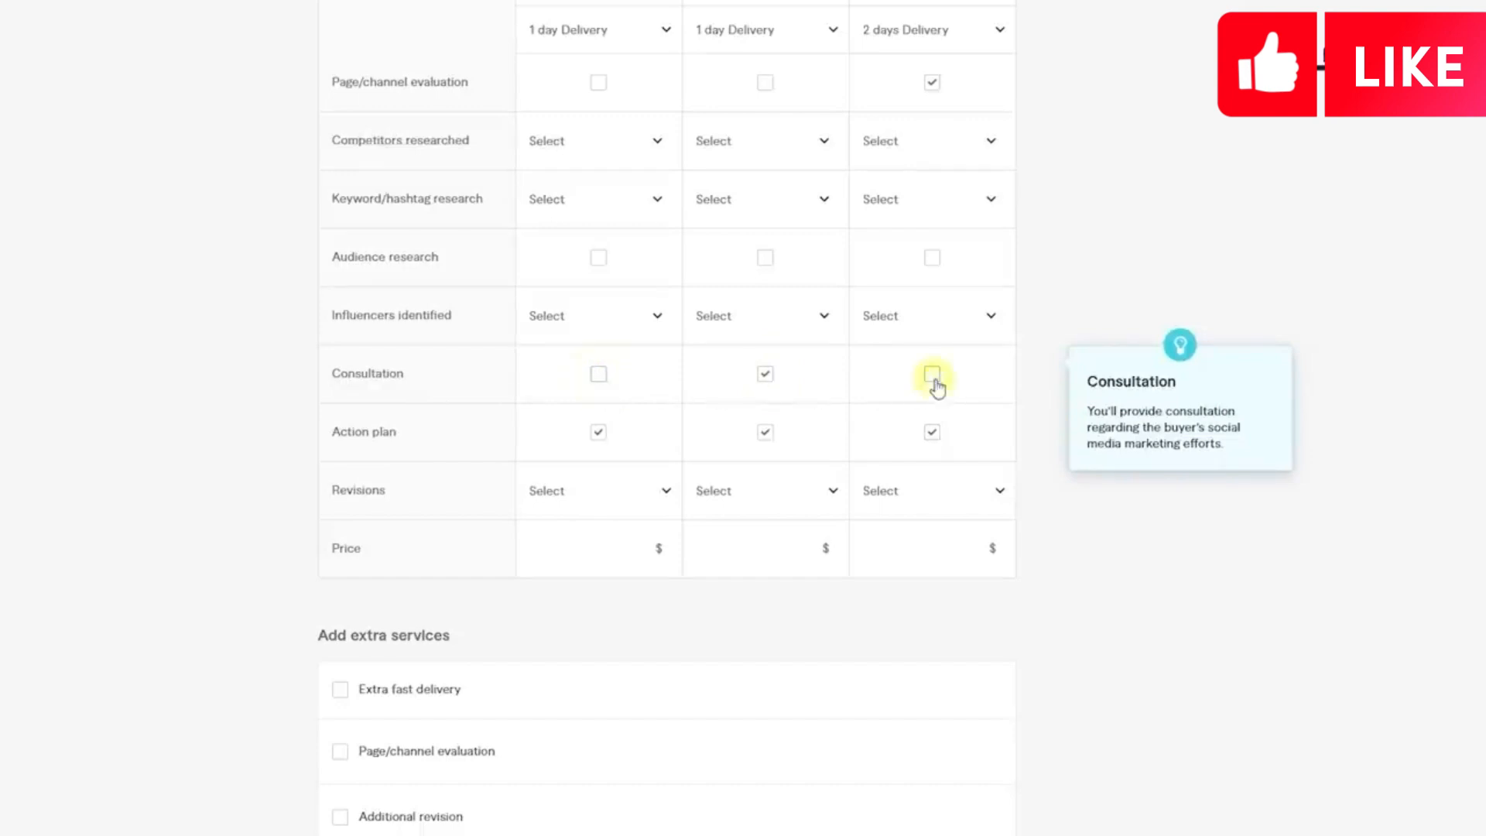
pyautogui.click(602, 381)
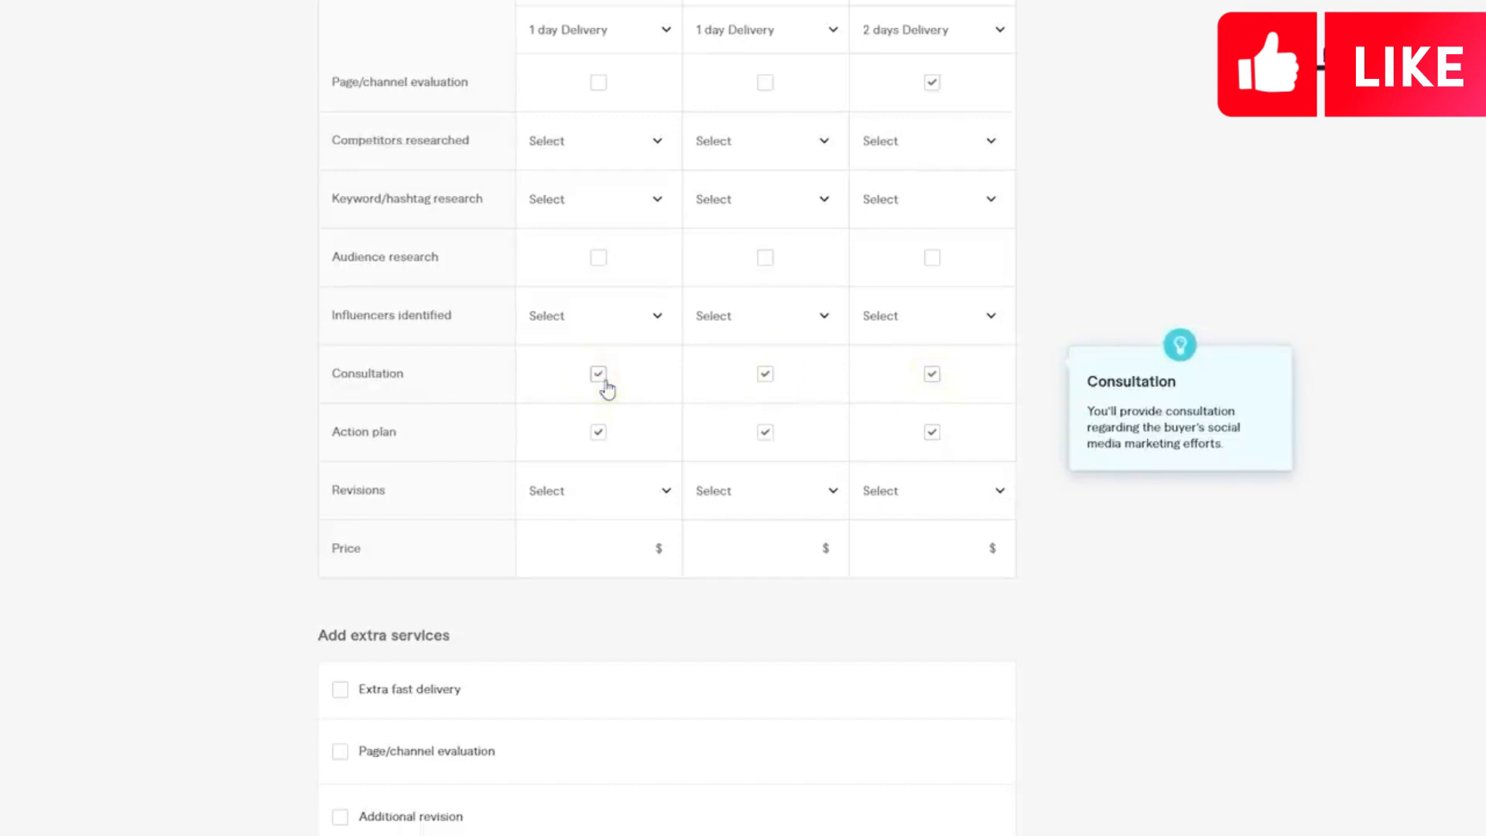
# Step: Check the competitor's Basic package, and price the Basic, Standard and Premium packages at $20, $40 and $60
pyautogui.click(588, 559)
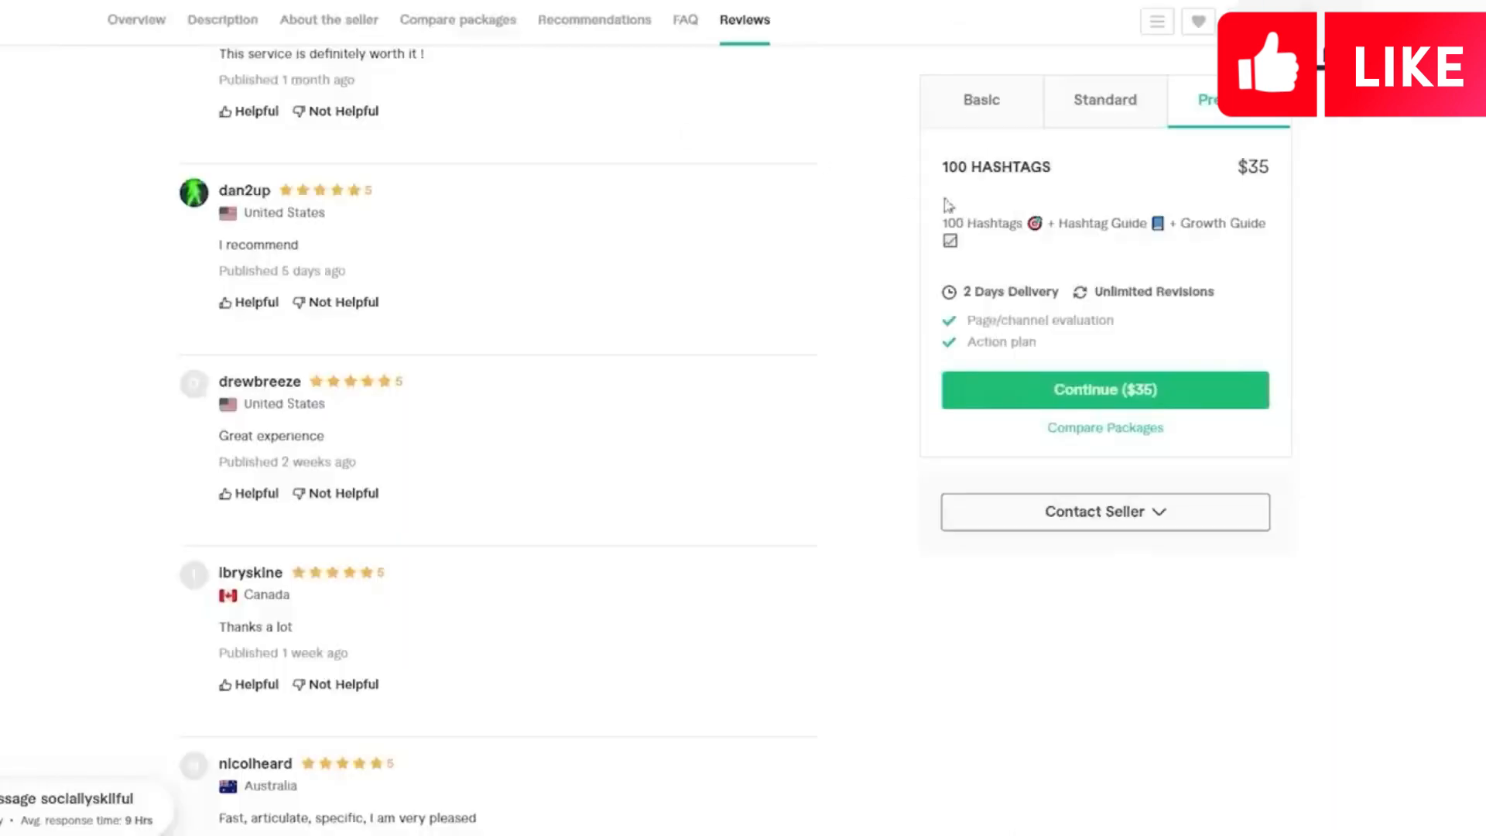
pyautogui.click(1011, 108)
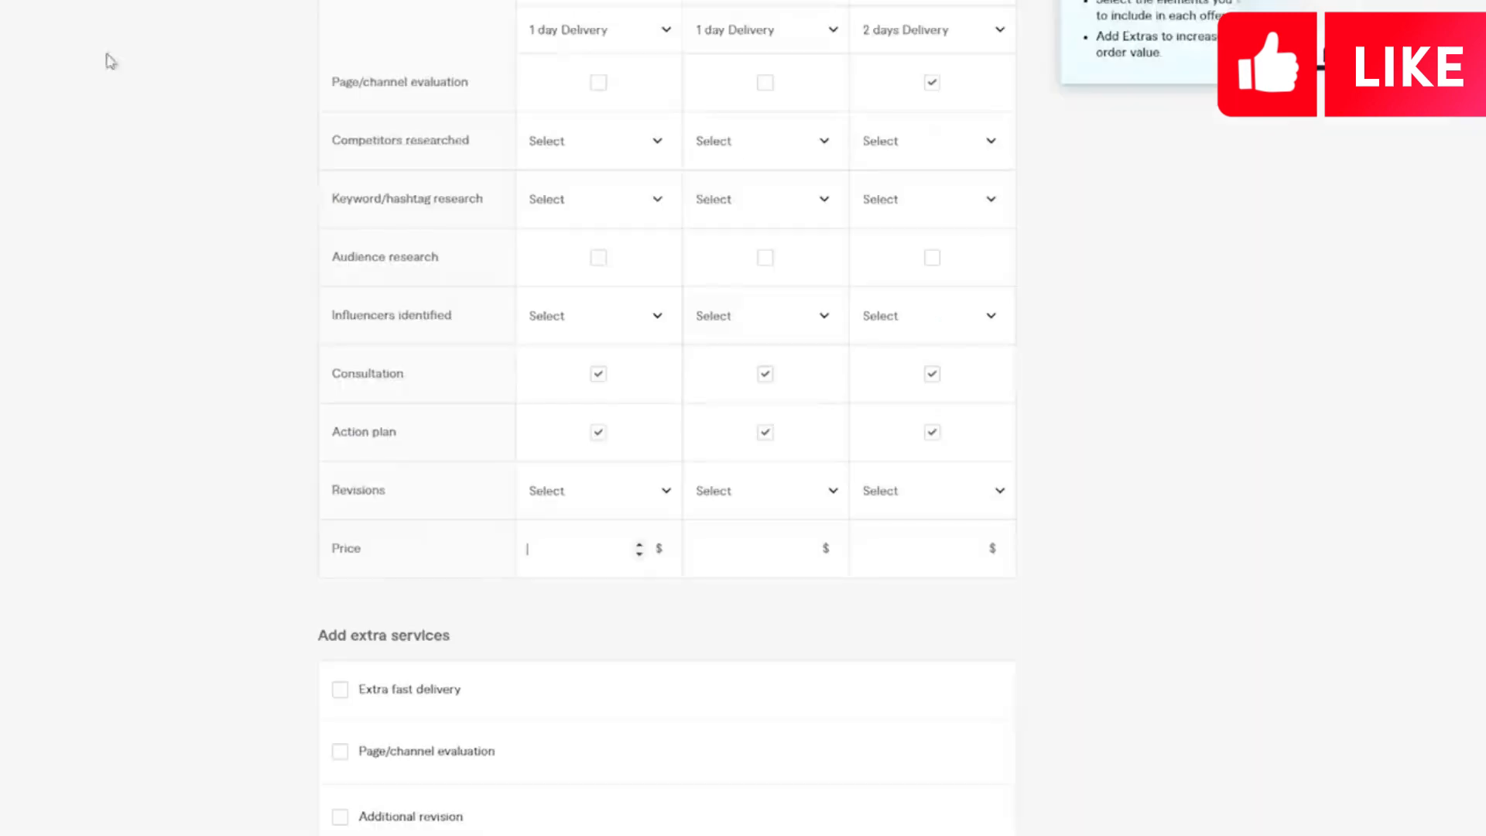
pyautogui.write('20')
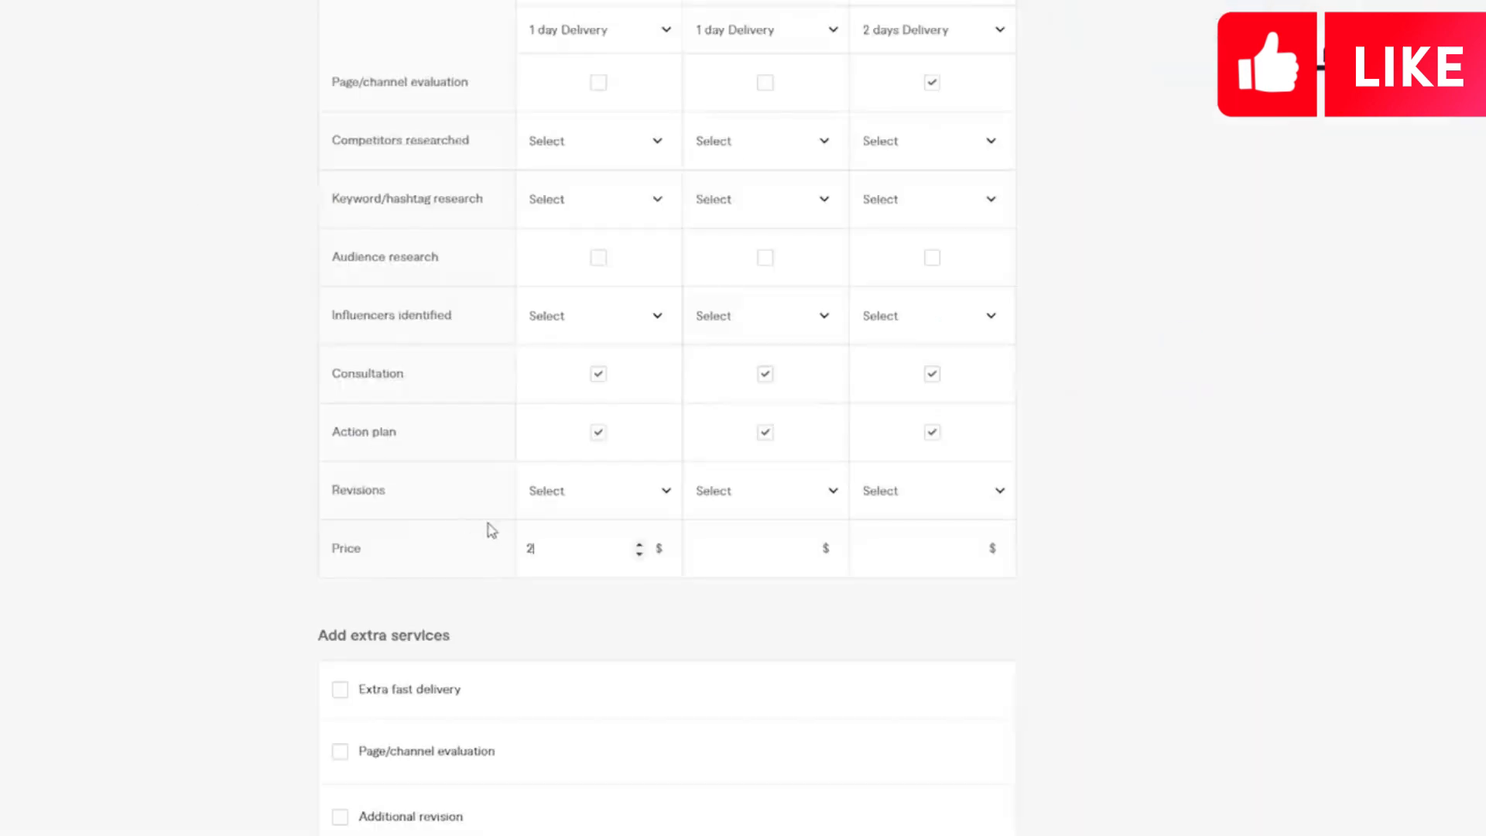
pyautogui.click(759, 550)
pyautogui.write('40')
pyautogui.click(923, 553)
pyautogui.write('8')
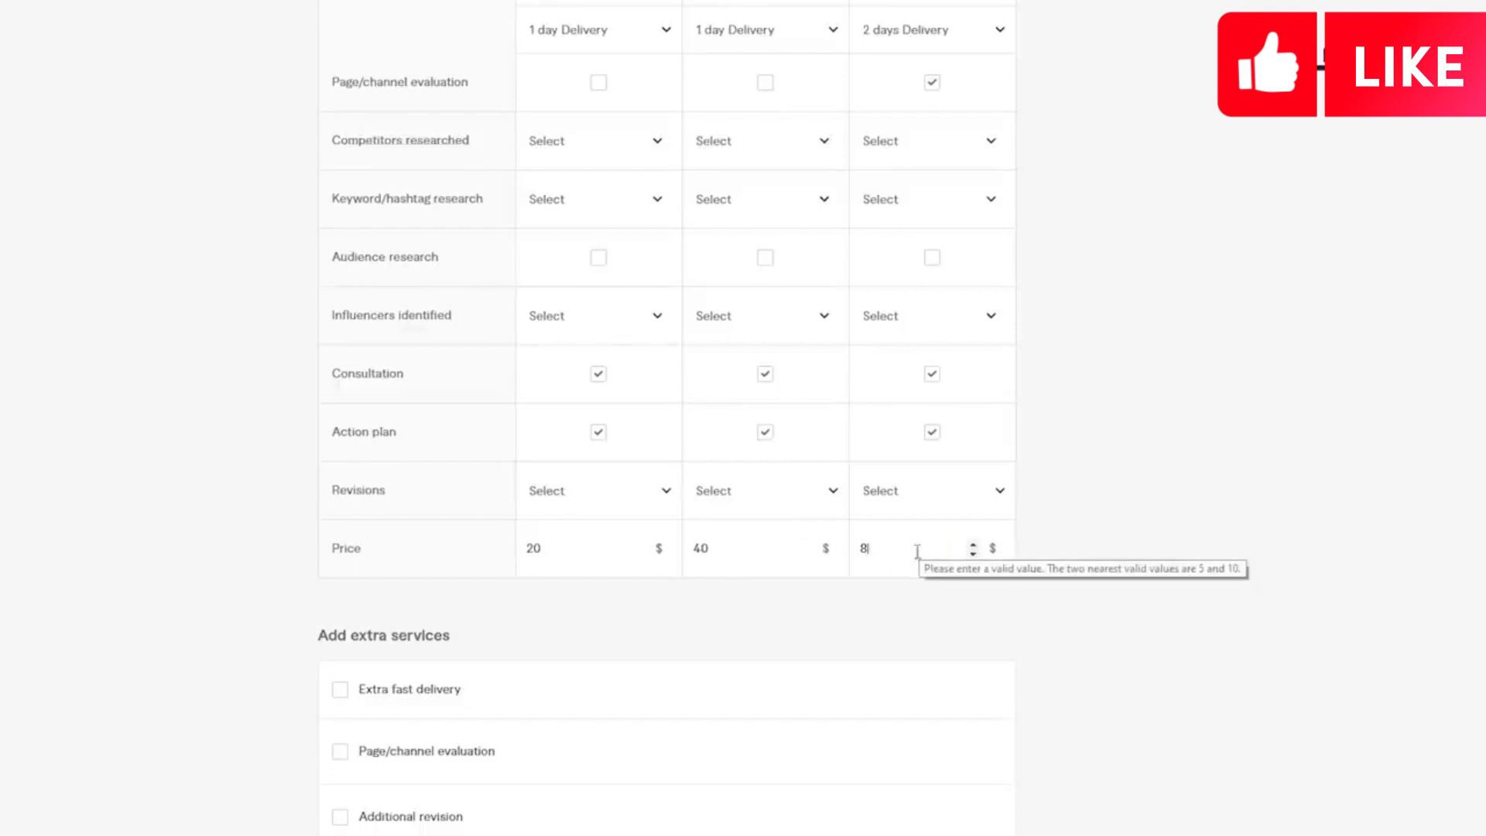
pyautogui.press('BackSpace')
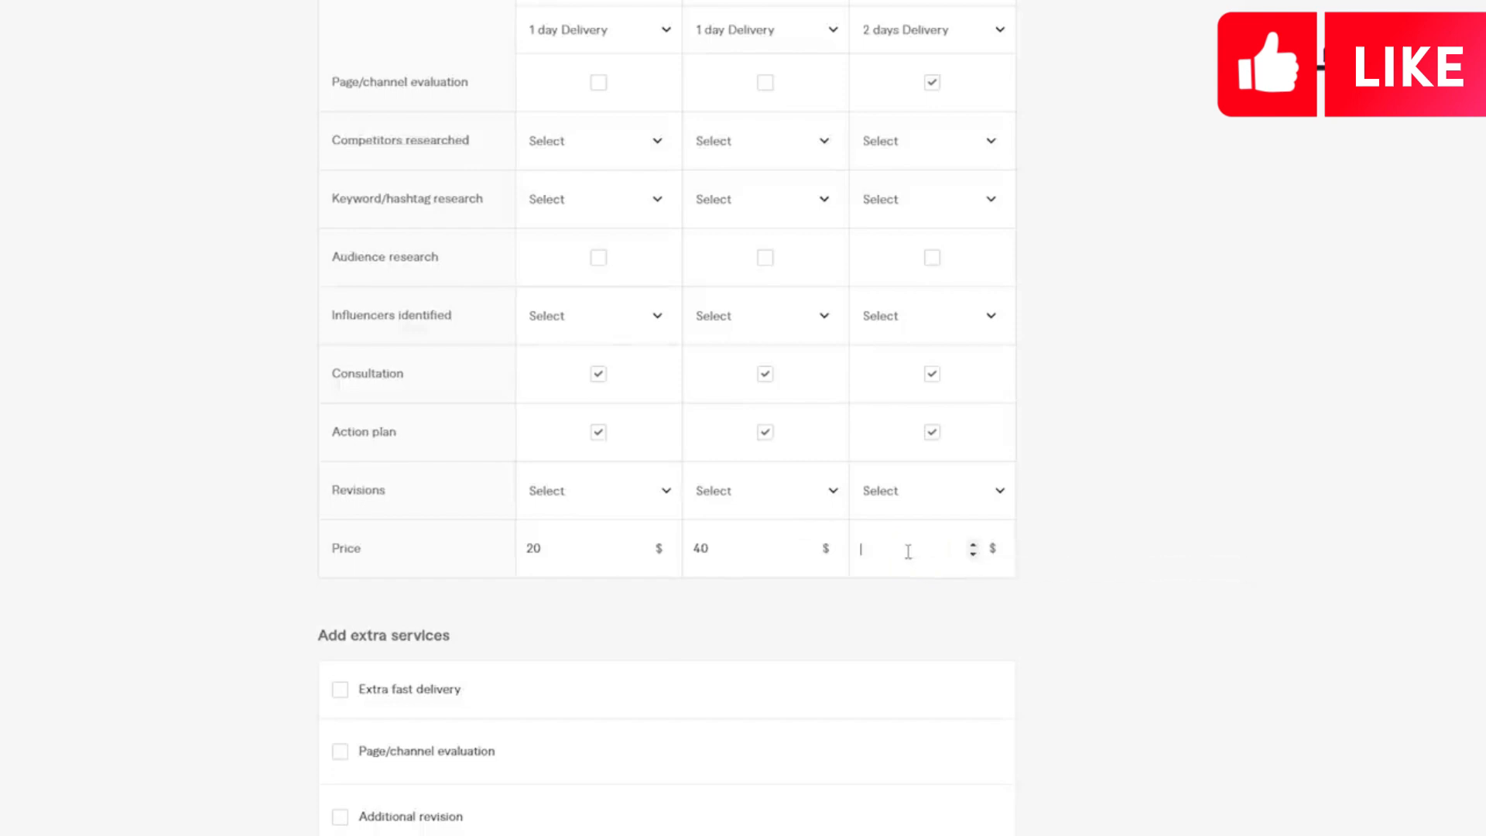
pyautogui.write('60')
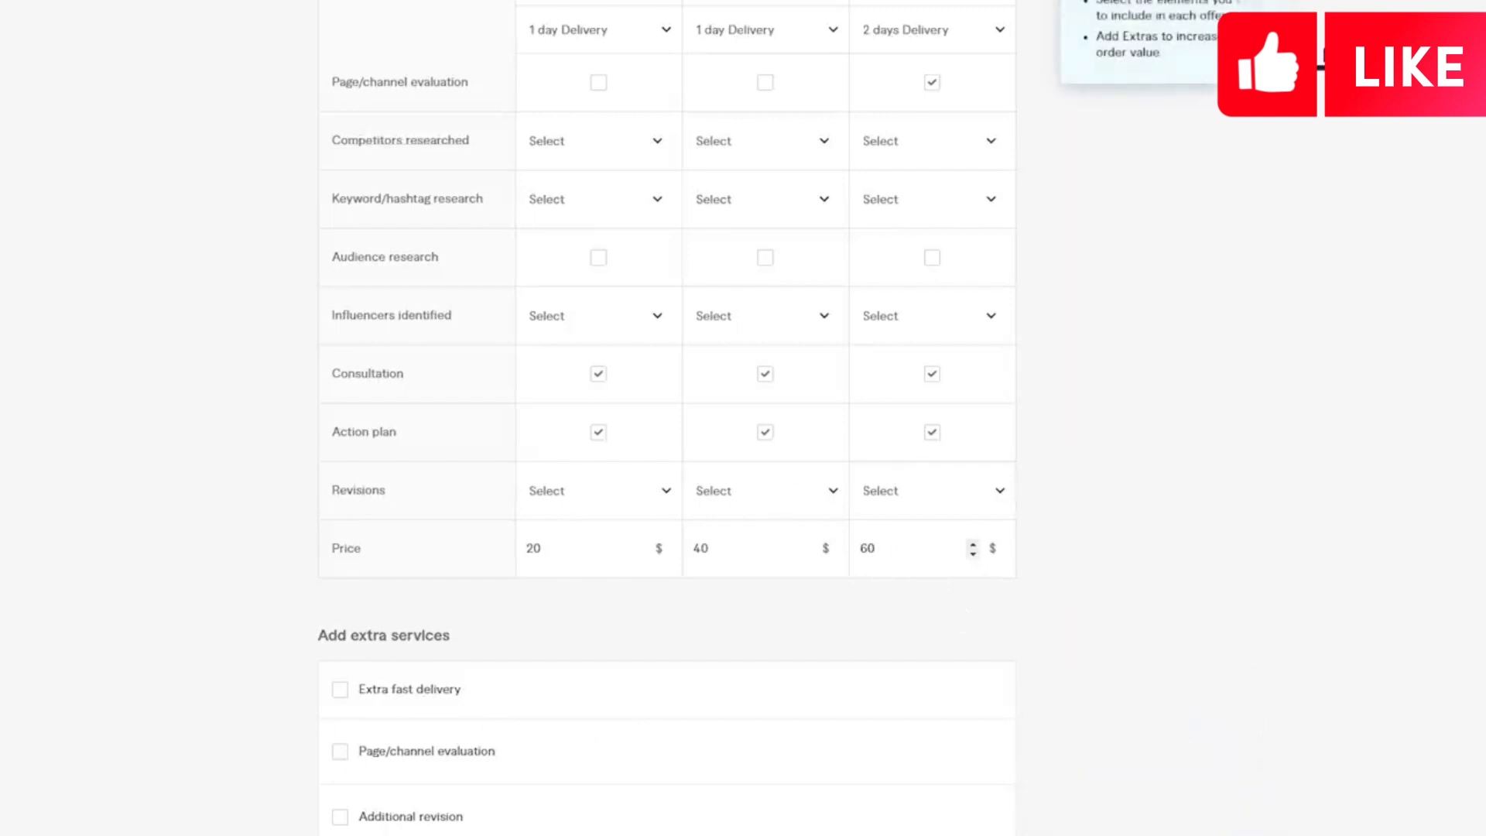
# Step: Add extra fast delivery for the Premium package, delivering in 1 day for an extra $5
pyautogui.scroll(4, 666, 418)
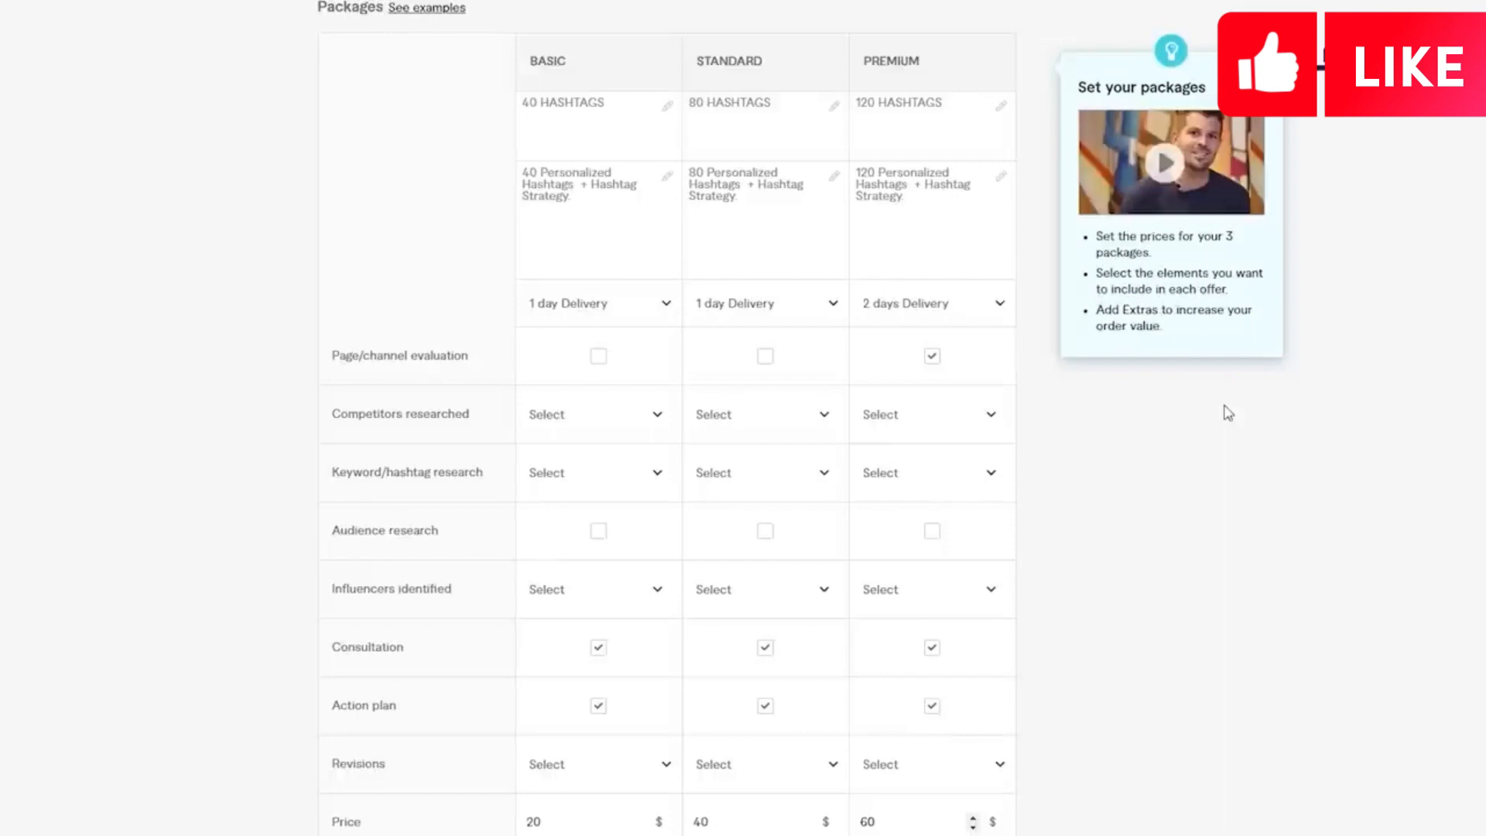
pyautogui.scroll(-1, 1135, 410)
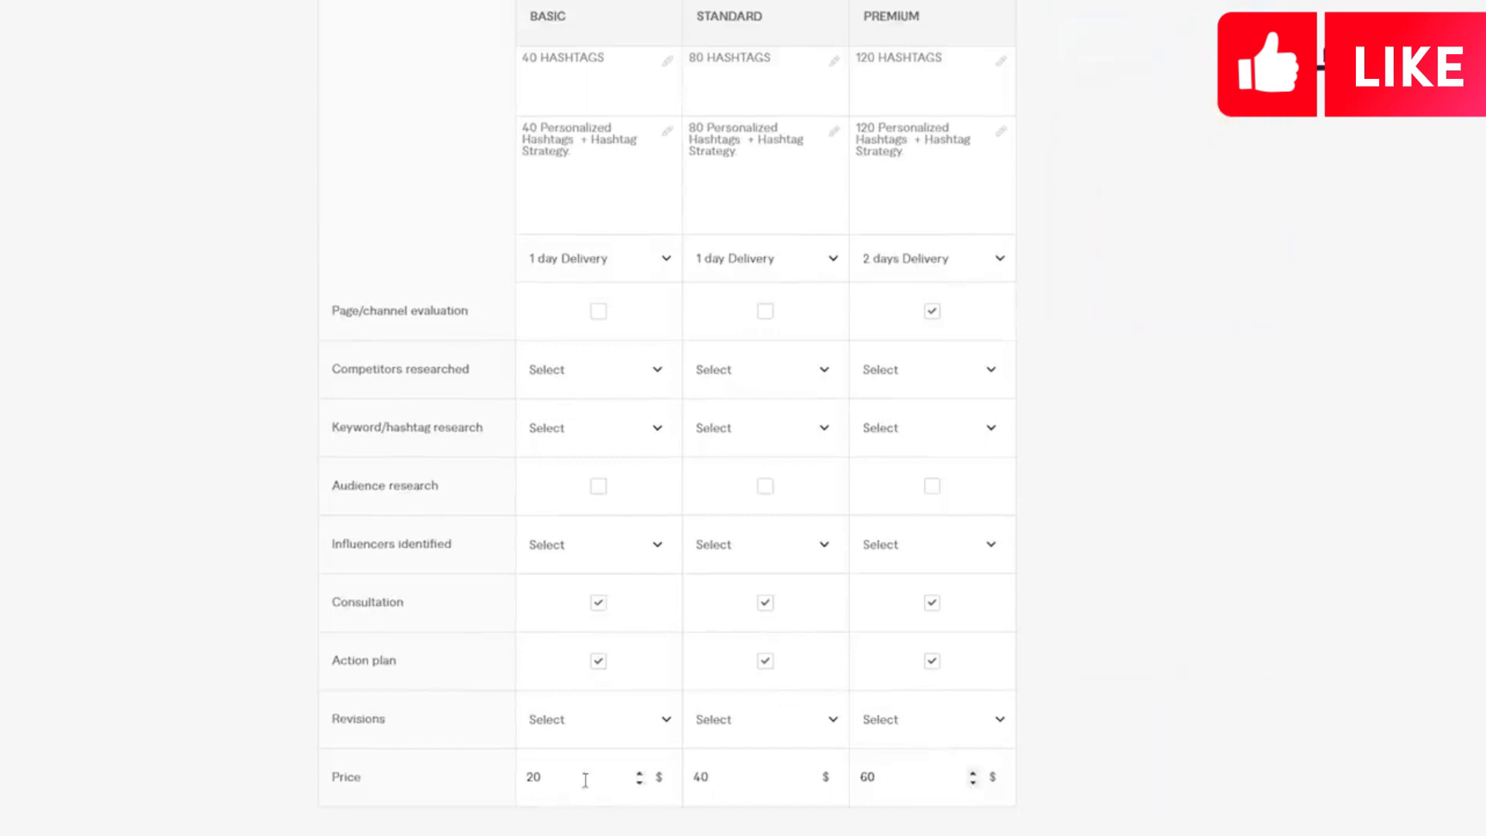
pyautogui.scroll(-6, 666, 417)
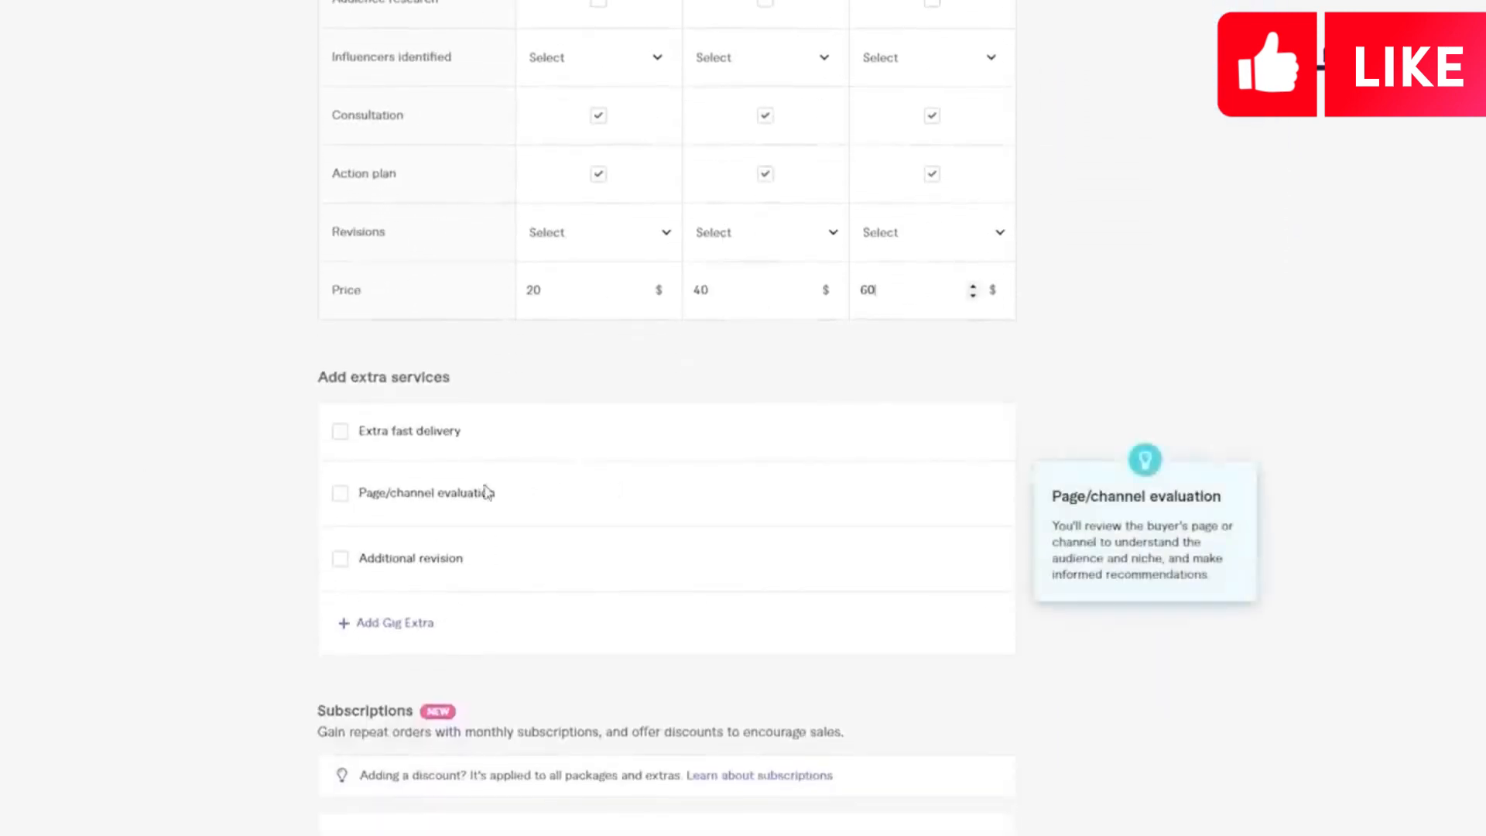
pyautogui.click(340, 433)
pyautogui.click(740, 577)
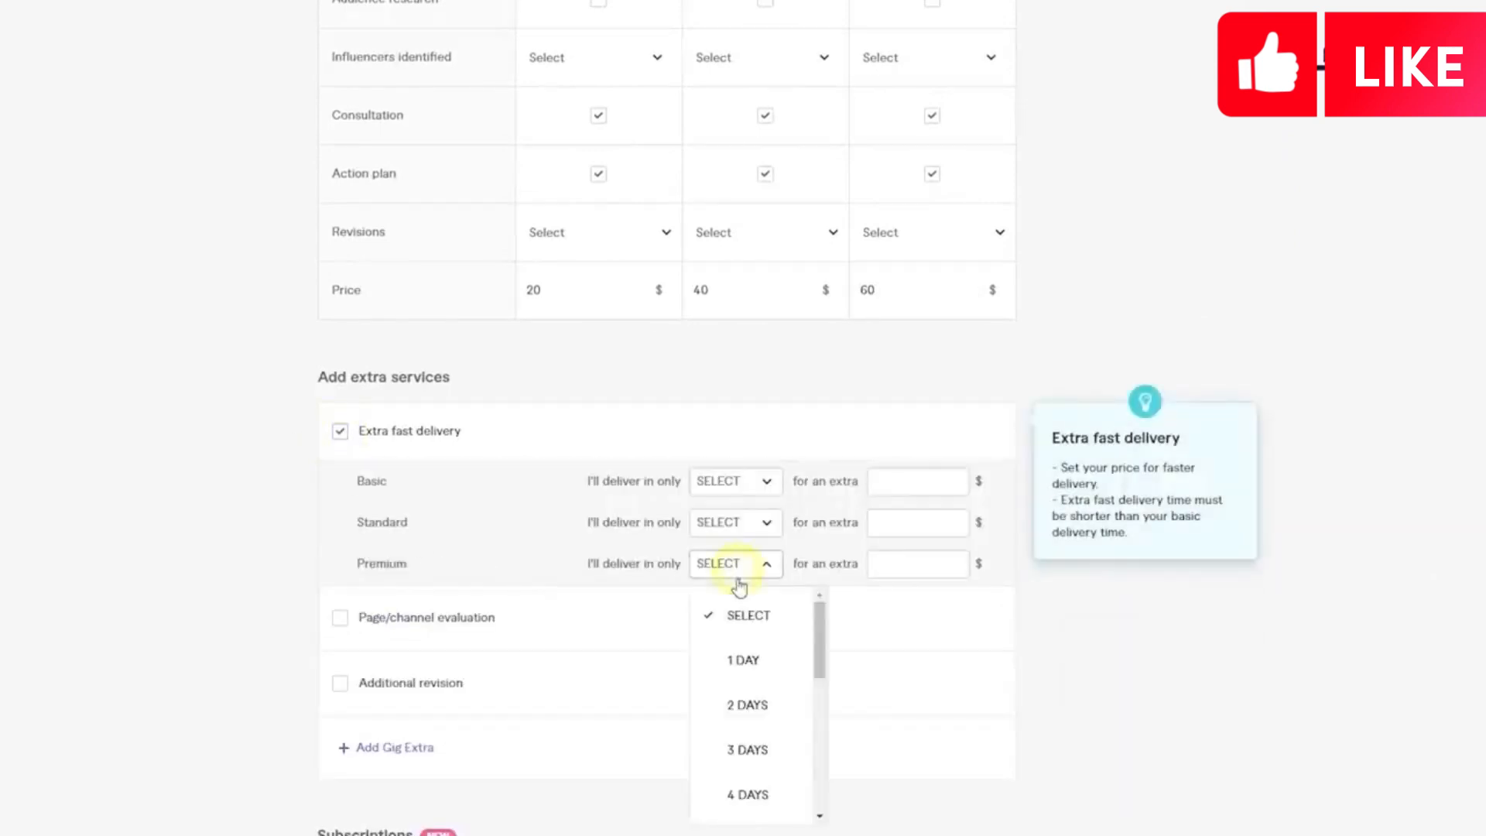
pyautogui.click(731, 662)
pyautogui.click(930, 567)
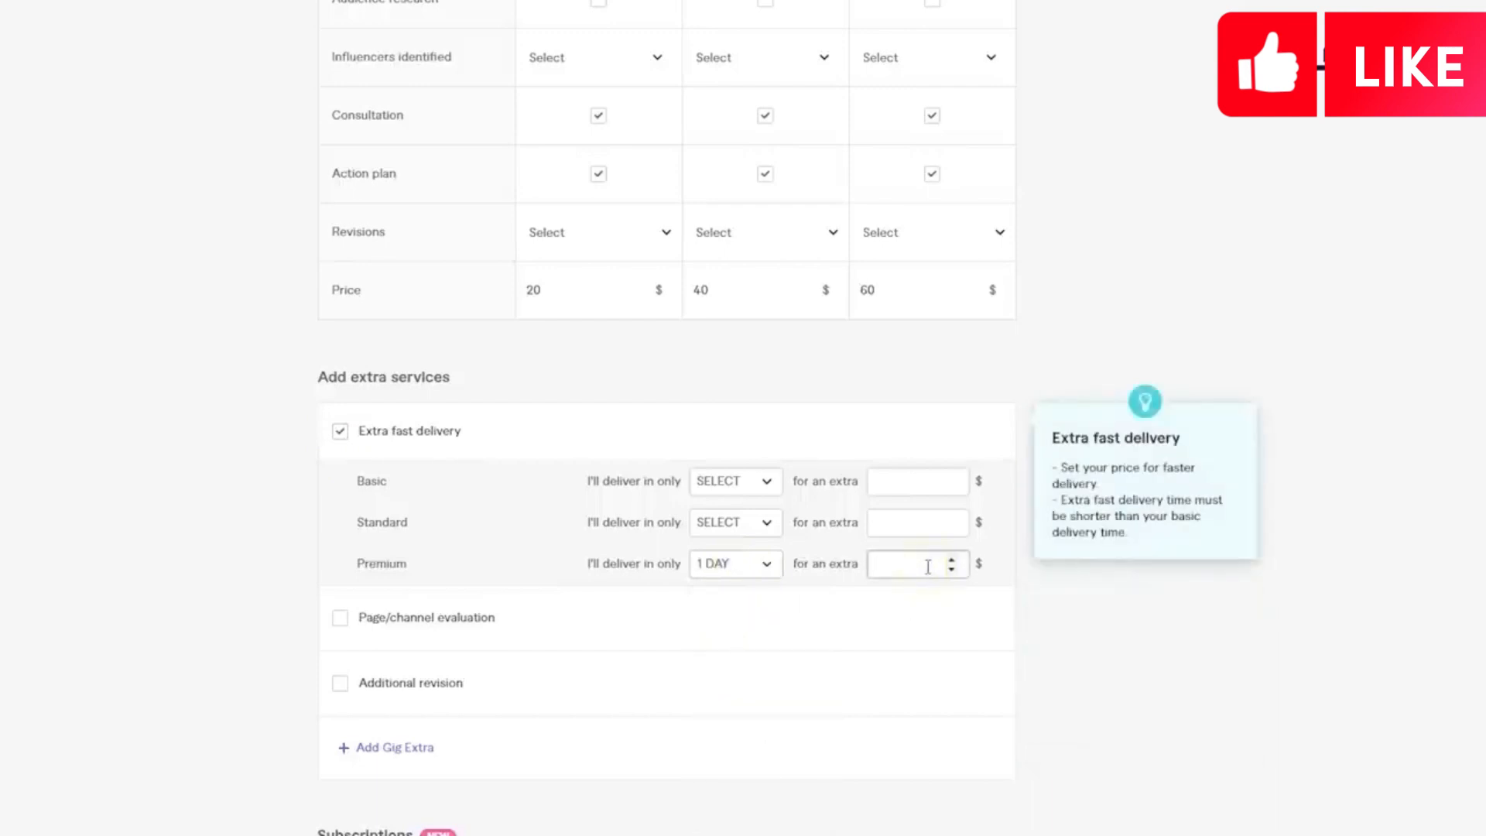
pyautogui.write('5')
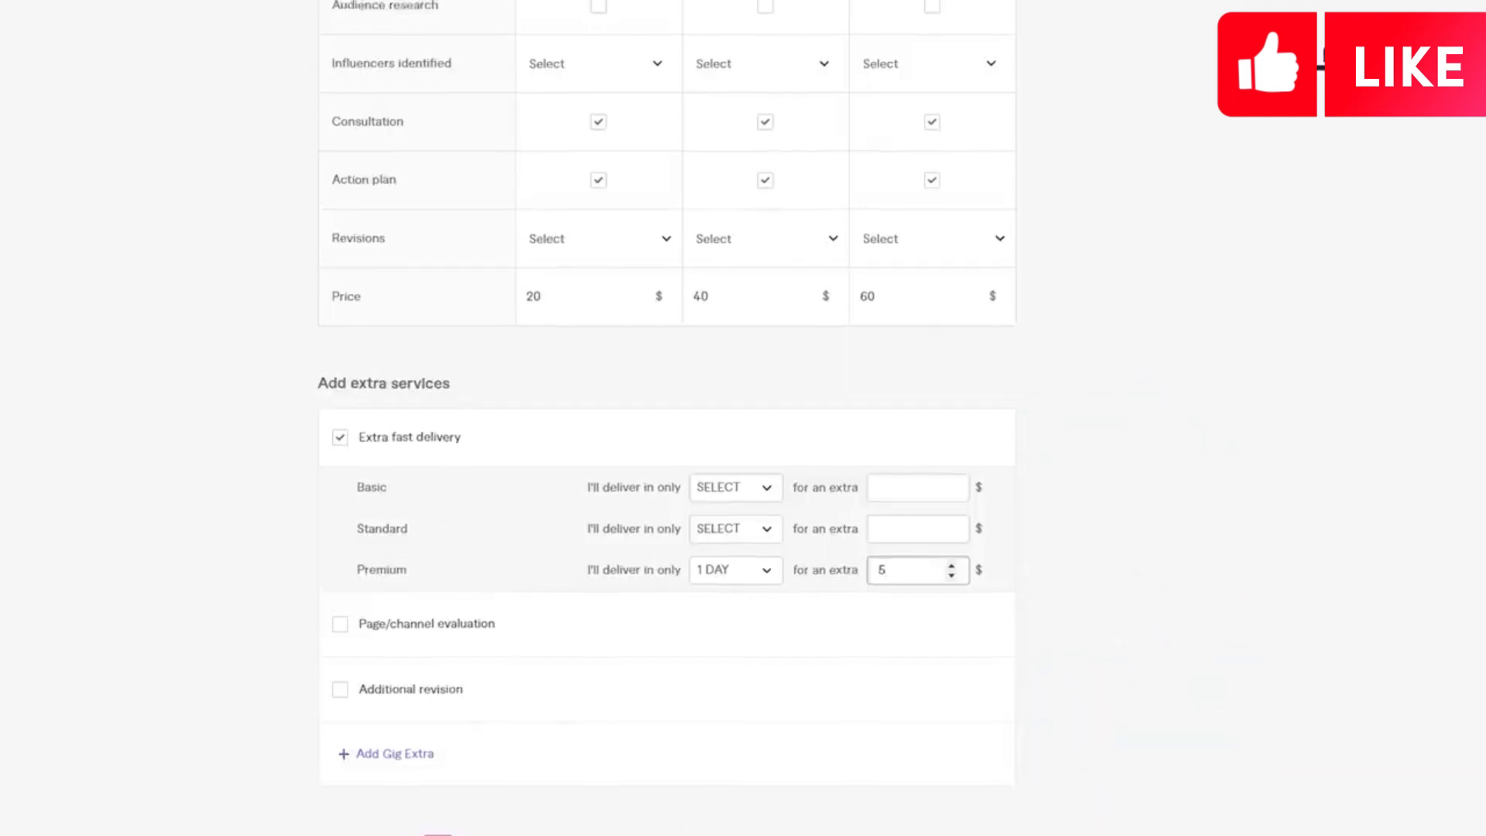
# Step: Offer a 3-month subscription with the discount set to NONE, and save the pricing to continue to the description stage
pyautogui.scroll(7, 665, 418)
pyautogui.scroll(3, 666, 418)
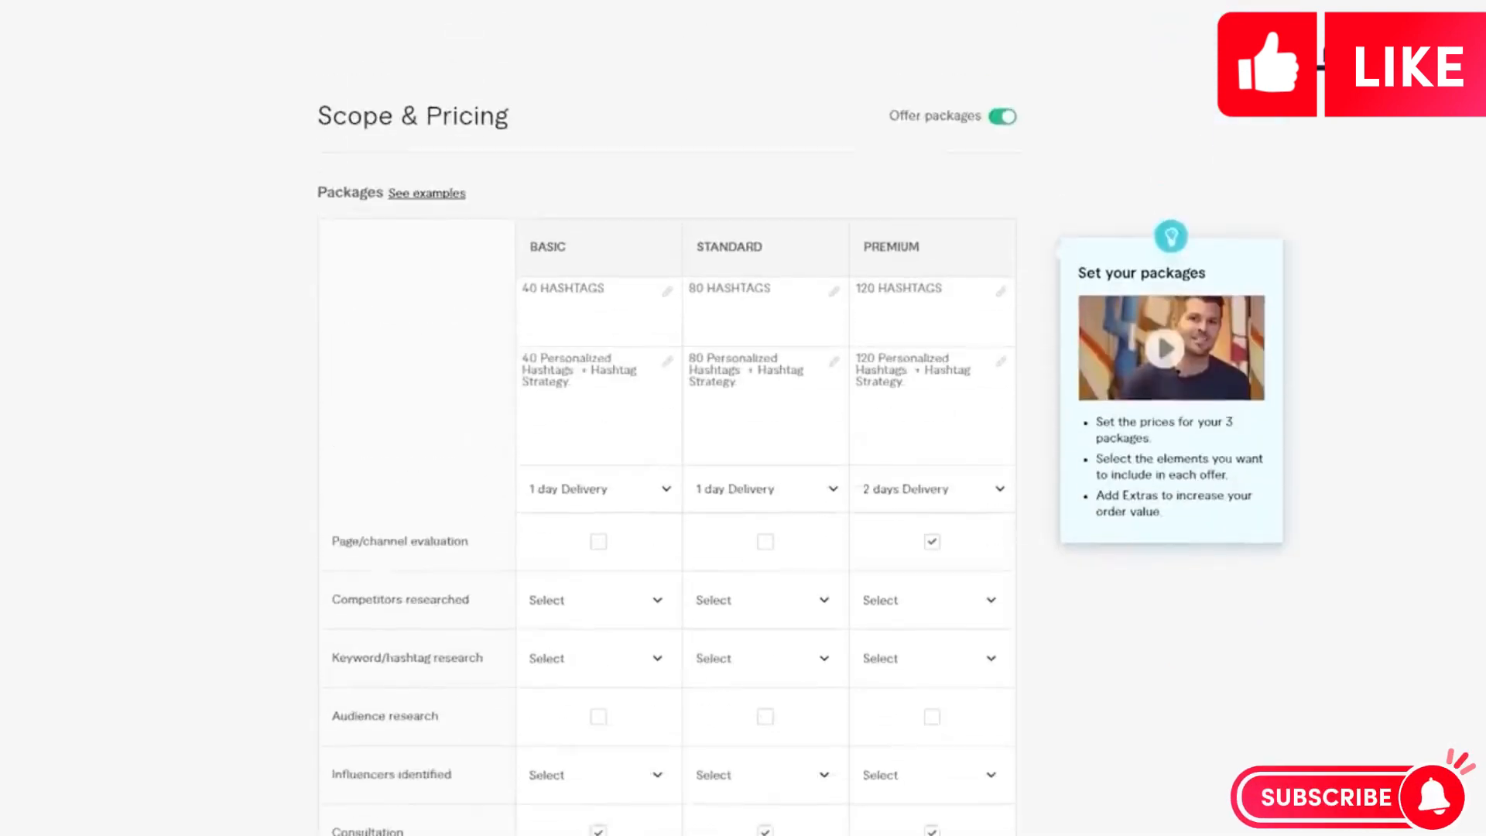
pyautogui.scroll(-15, 1159, 629)
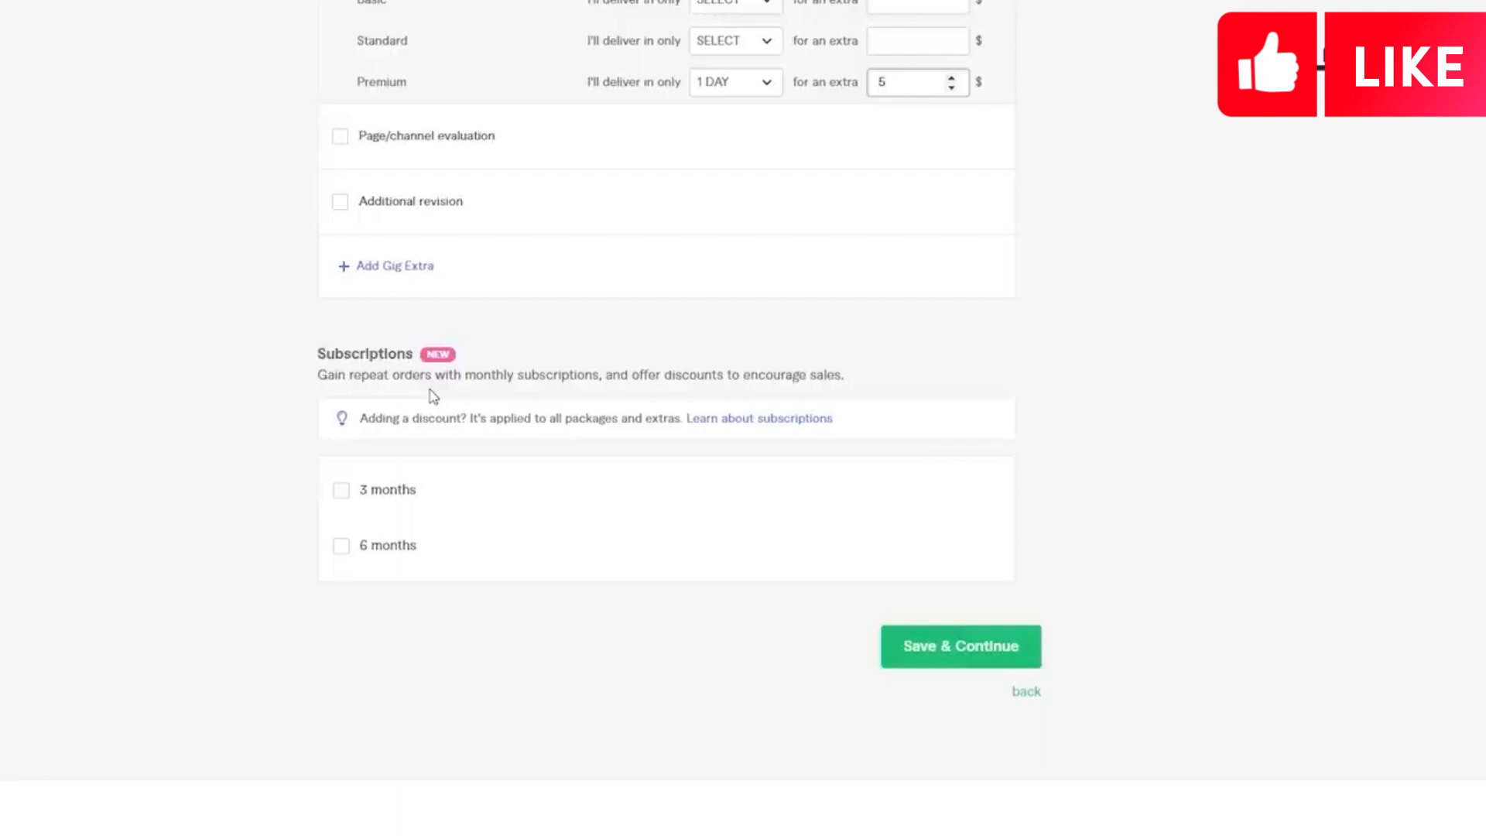
pyautogui.click(341, 491)
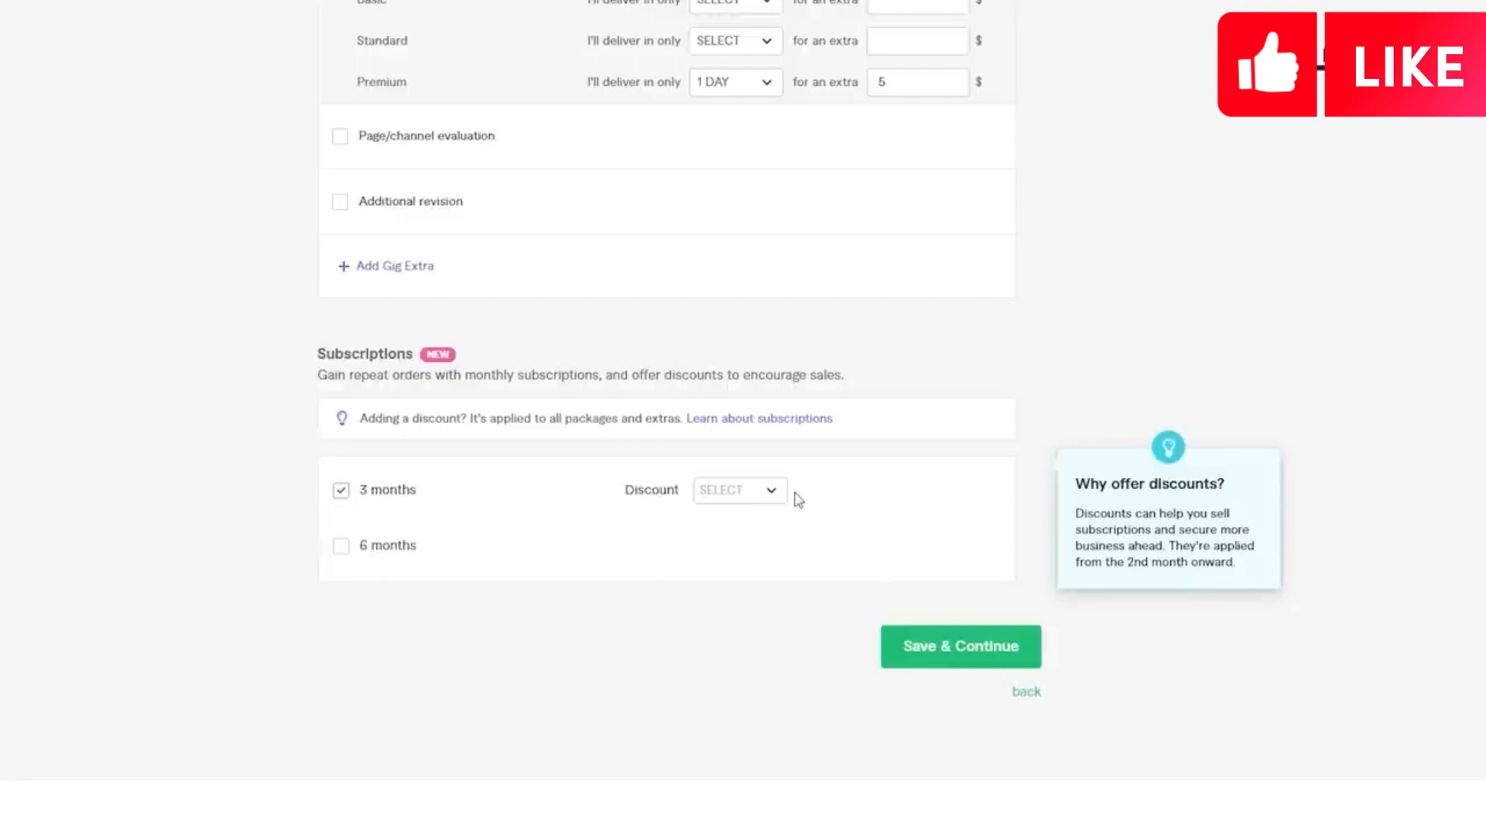
pyautogui.click(771, 493)
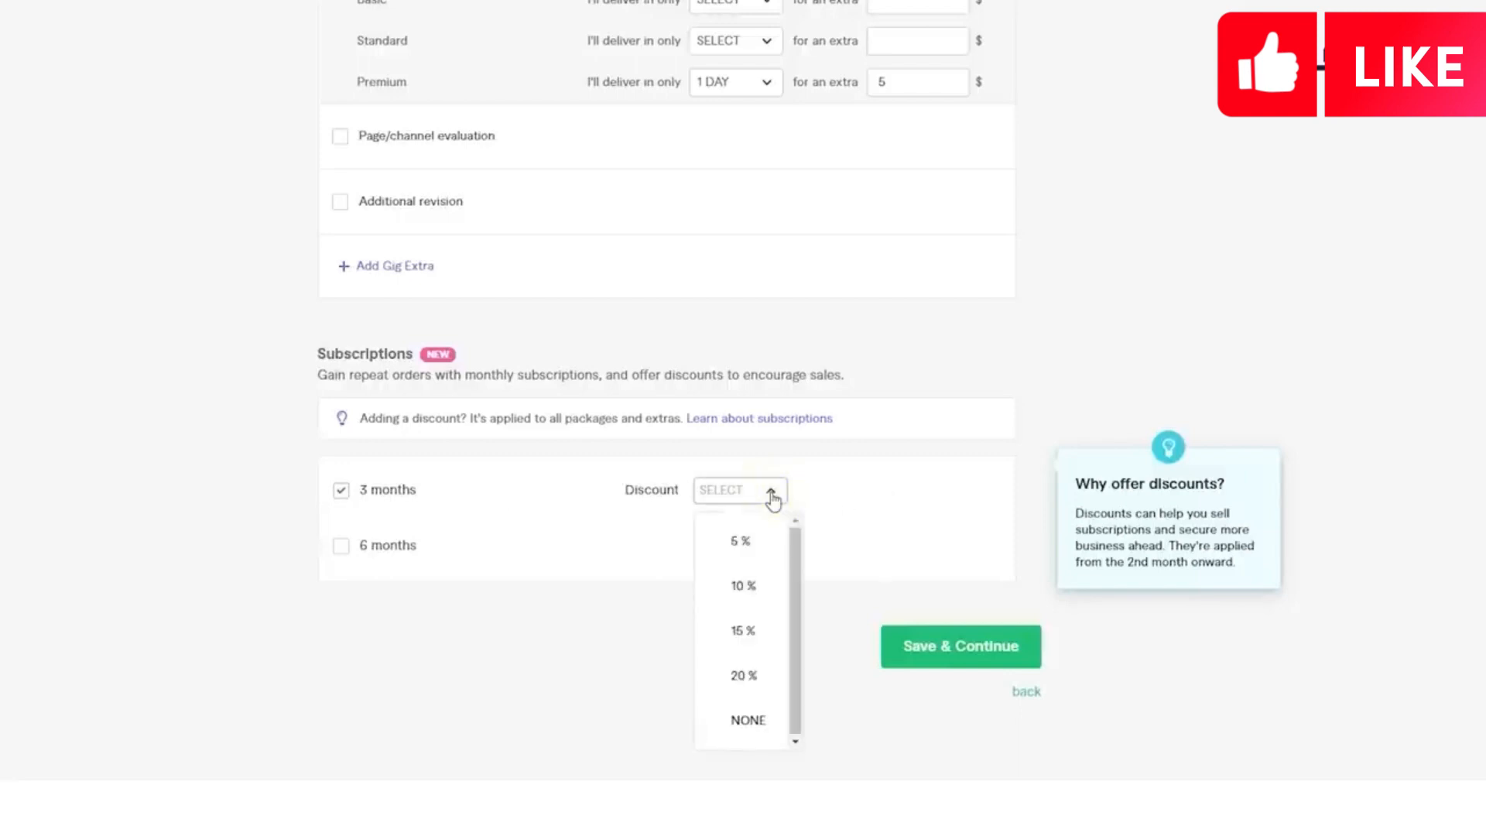
pyautogui.click(750, 720)
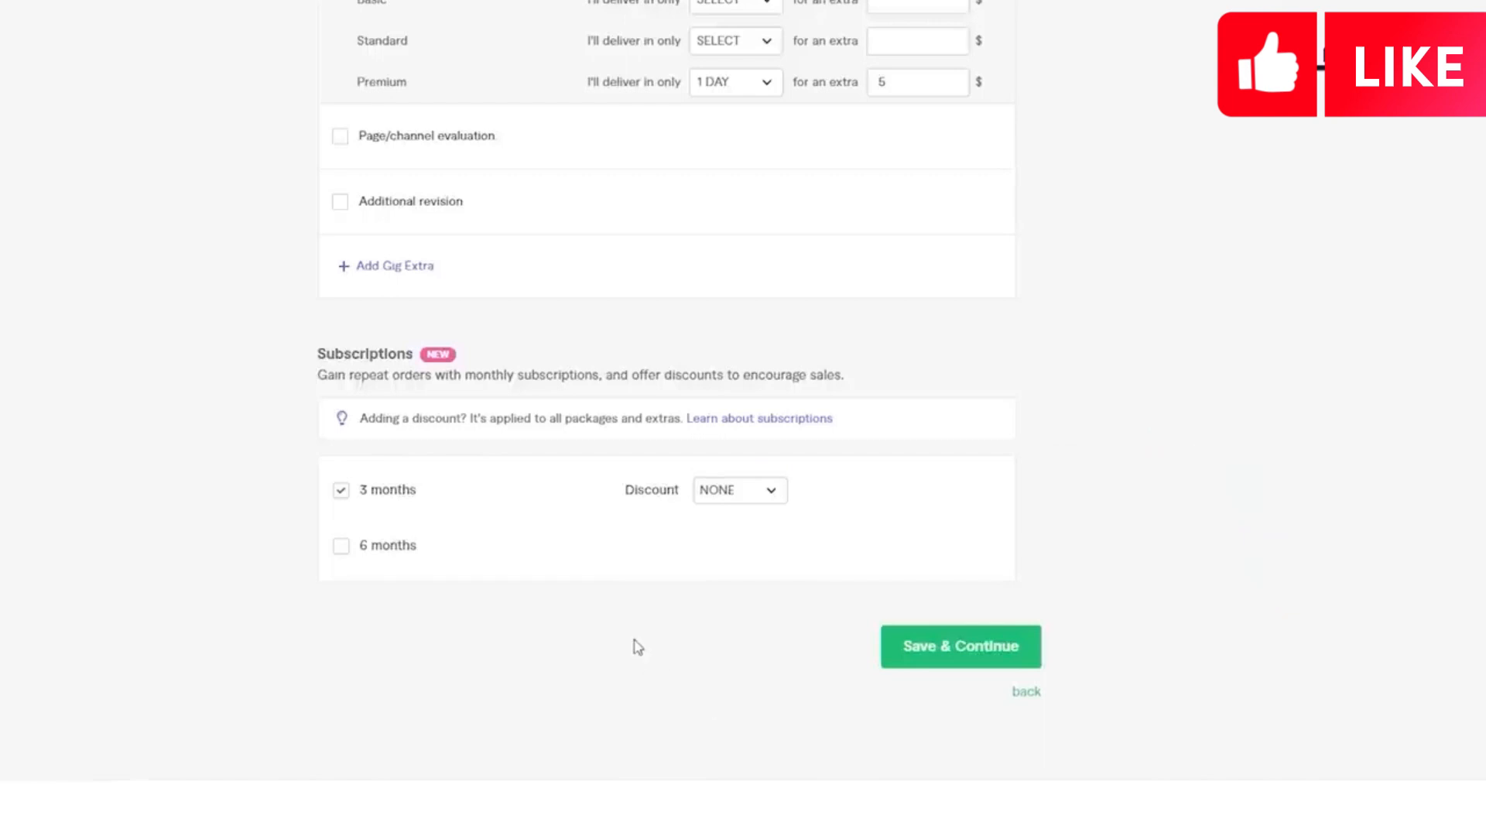
pyautogui.click(996, 658)
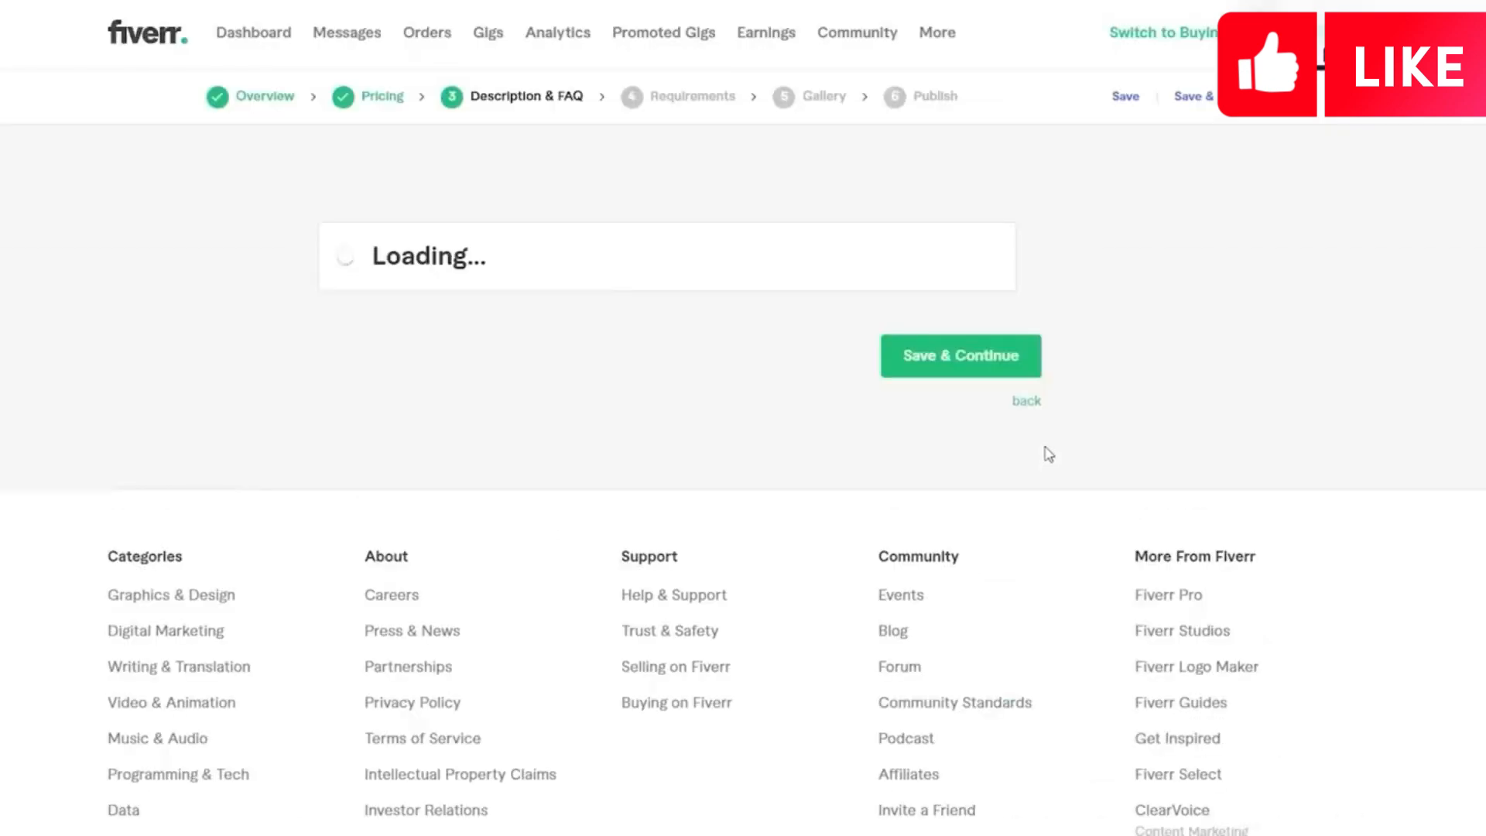
# Step: Begin the gig description with the greeting "Hello, I am" followed by the seller's full name
pyautogui.click(607, 458)
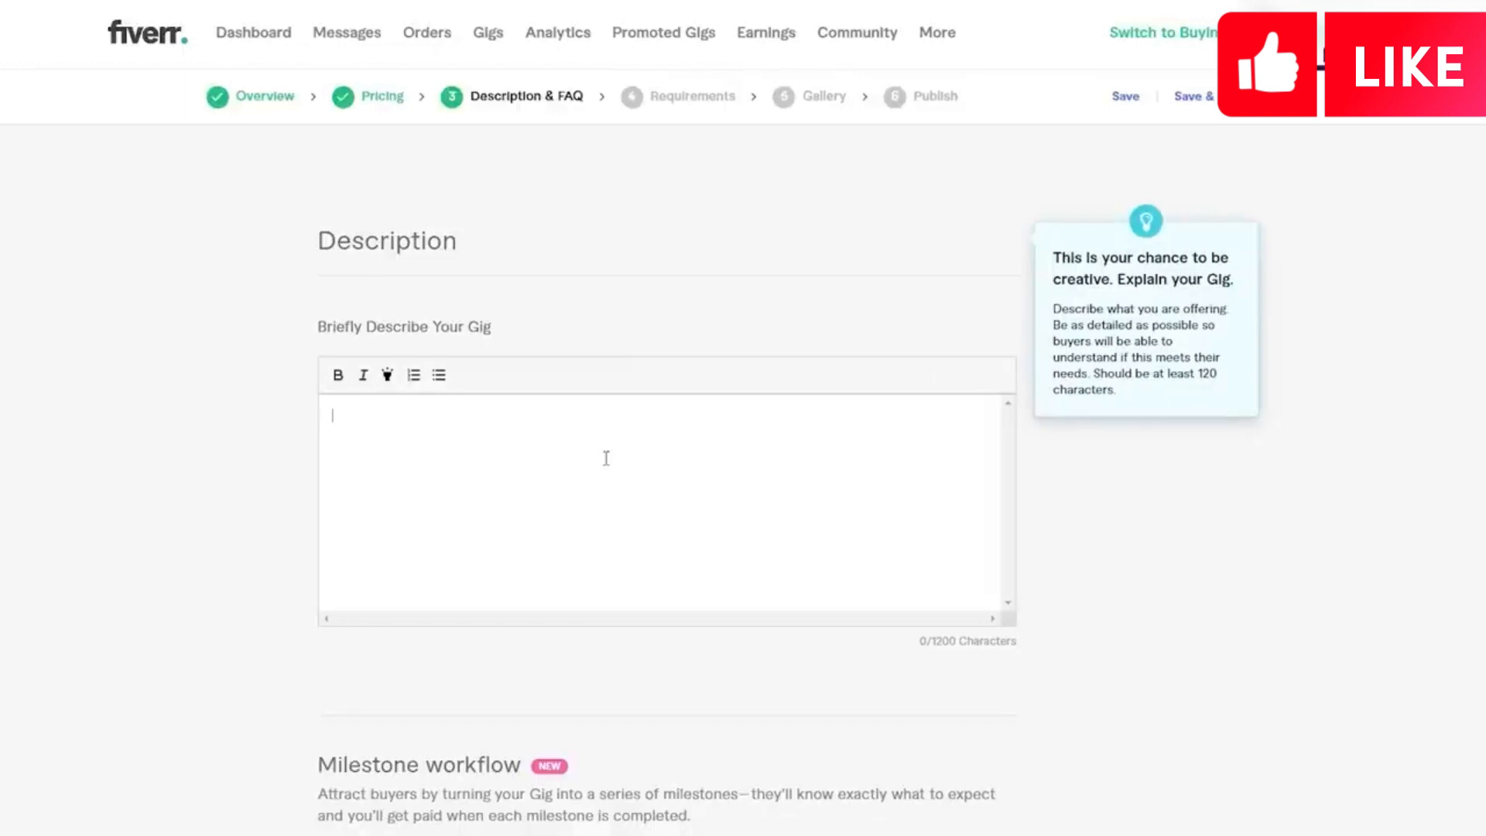
pyautogui.write('Hel')
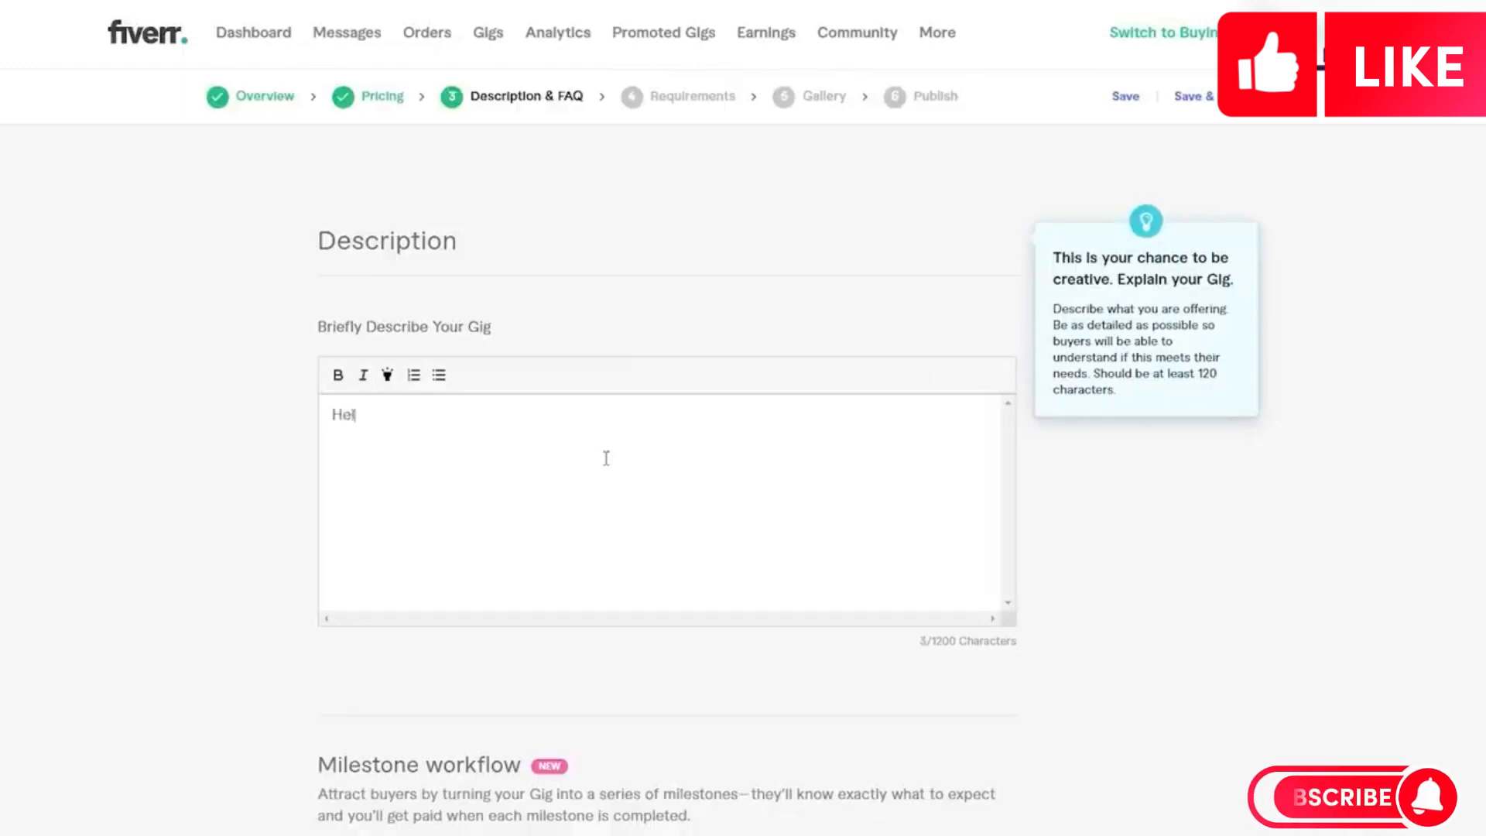
pyautogui.write('lo, ')
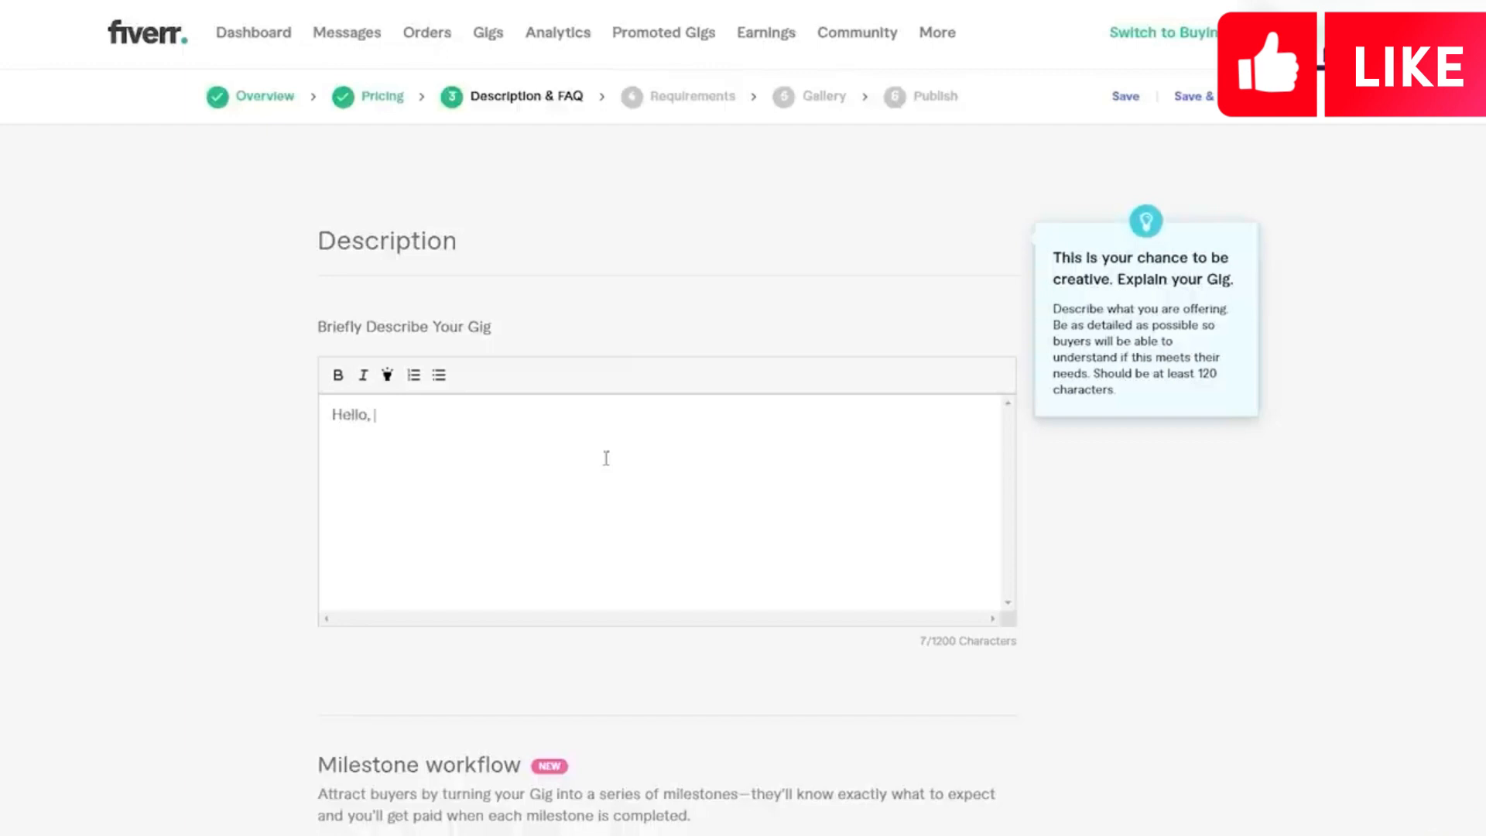
pyautogui.write('I am Ali Hamza.')
pyautogui.click(606, 458)
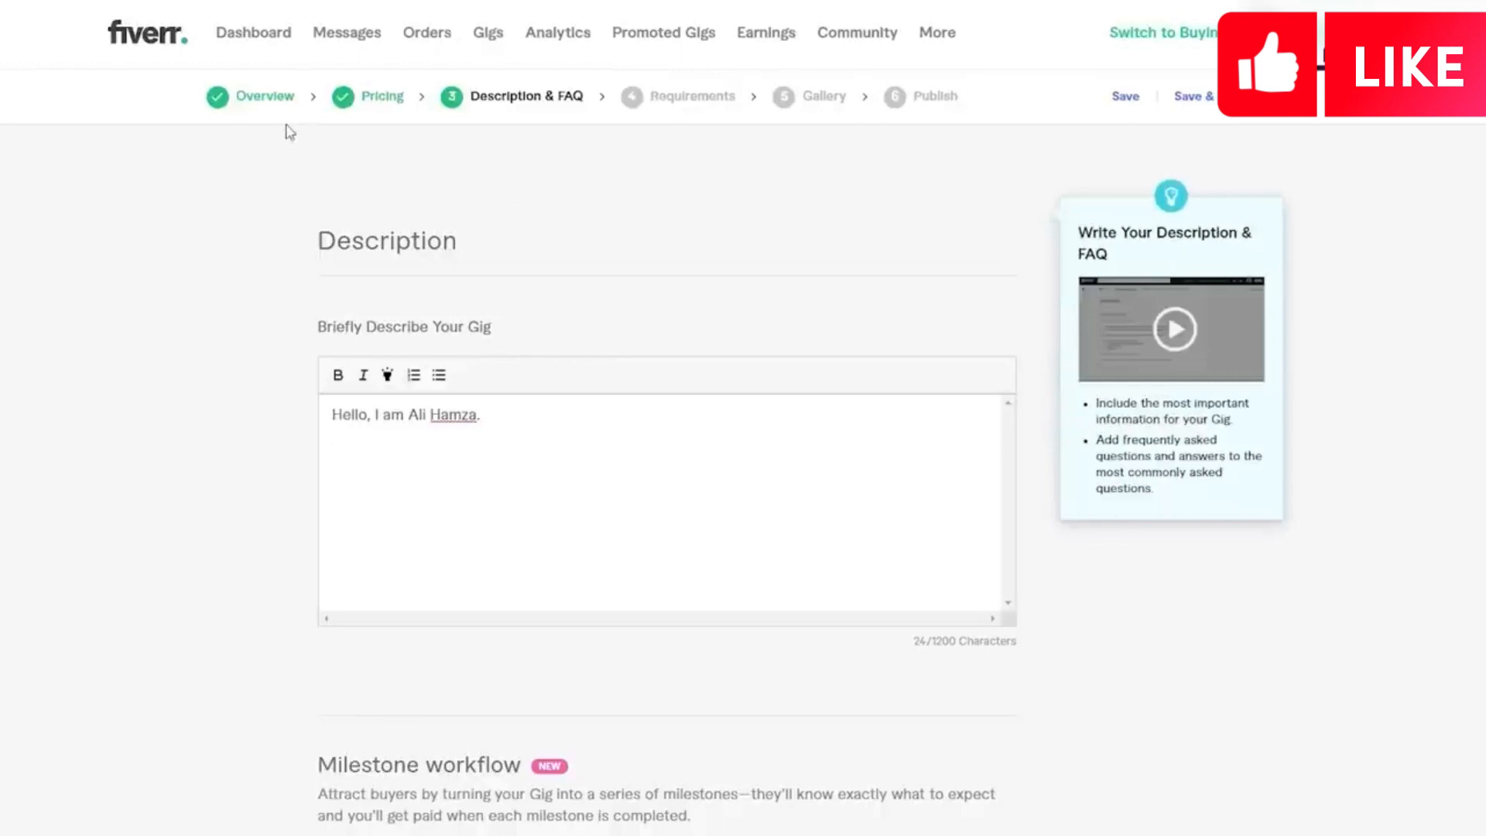
# Step: Copy the gig title text from the Overview stage and paste it below the greeting in the description, leaving a blank line between
pyautogui.click(263, 94)
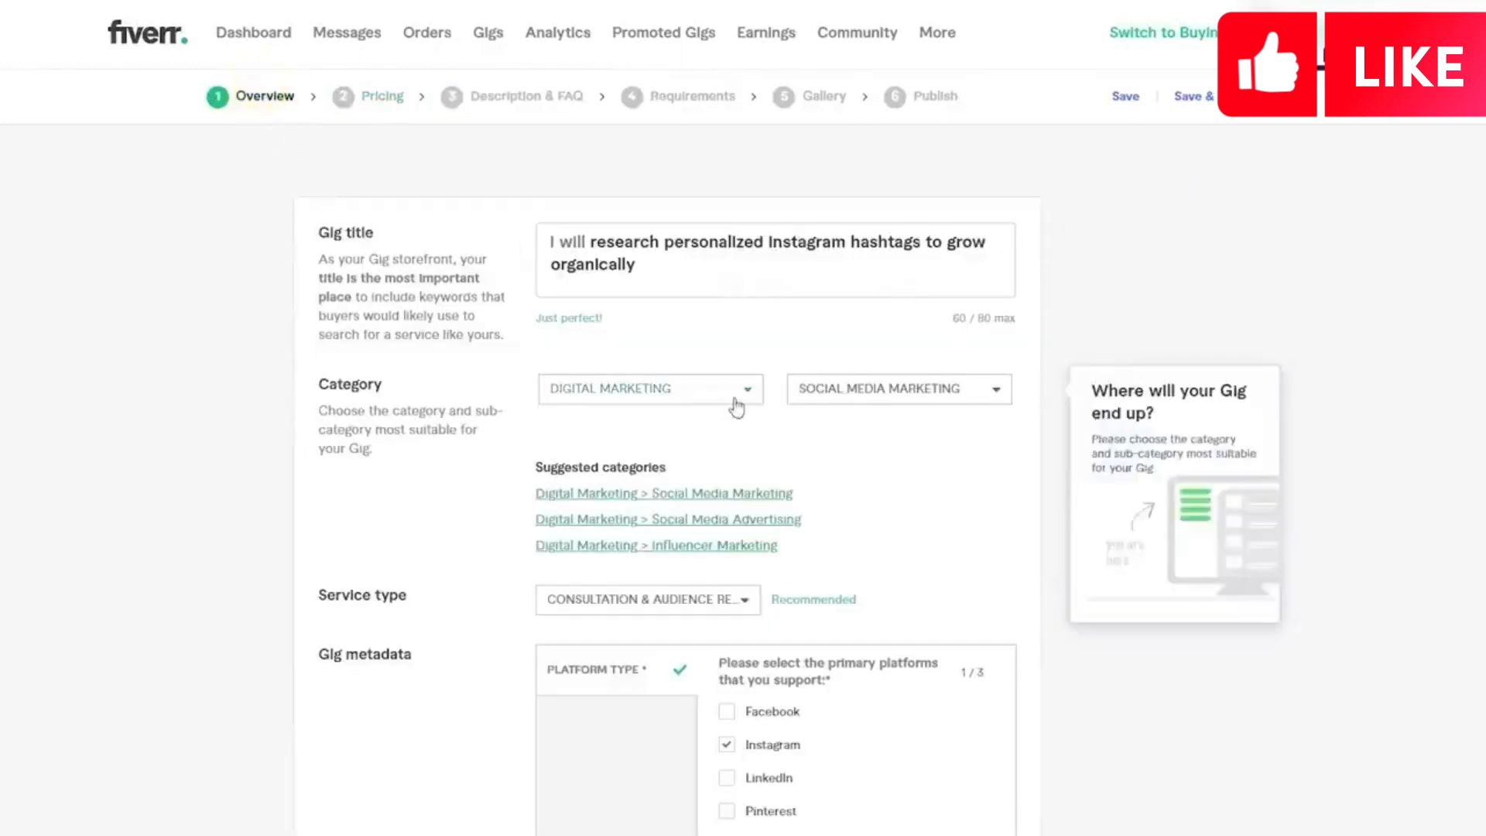
pyautogui.tripleClick(594, 240)
pyautogui.rightClick(614, 254)
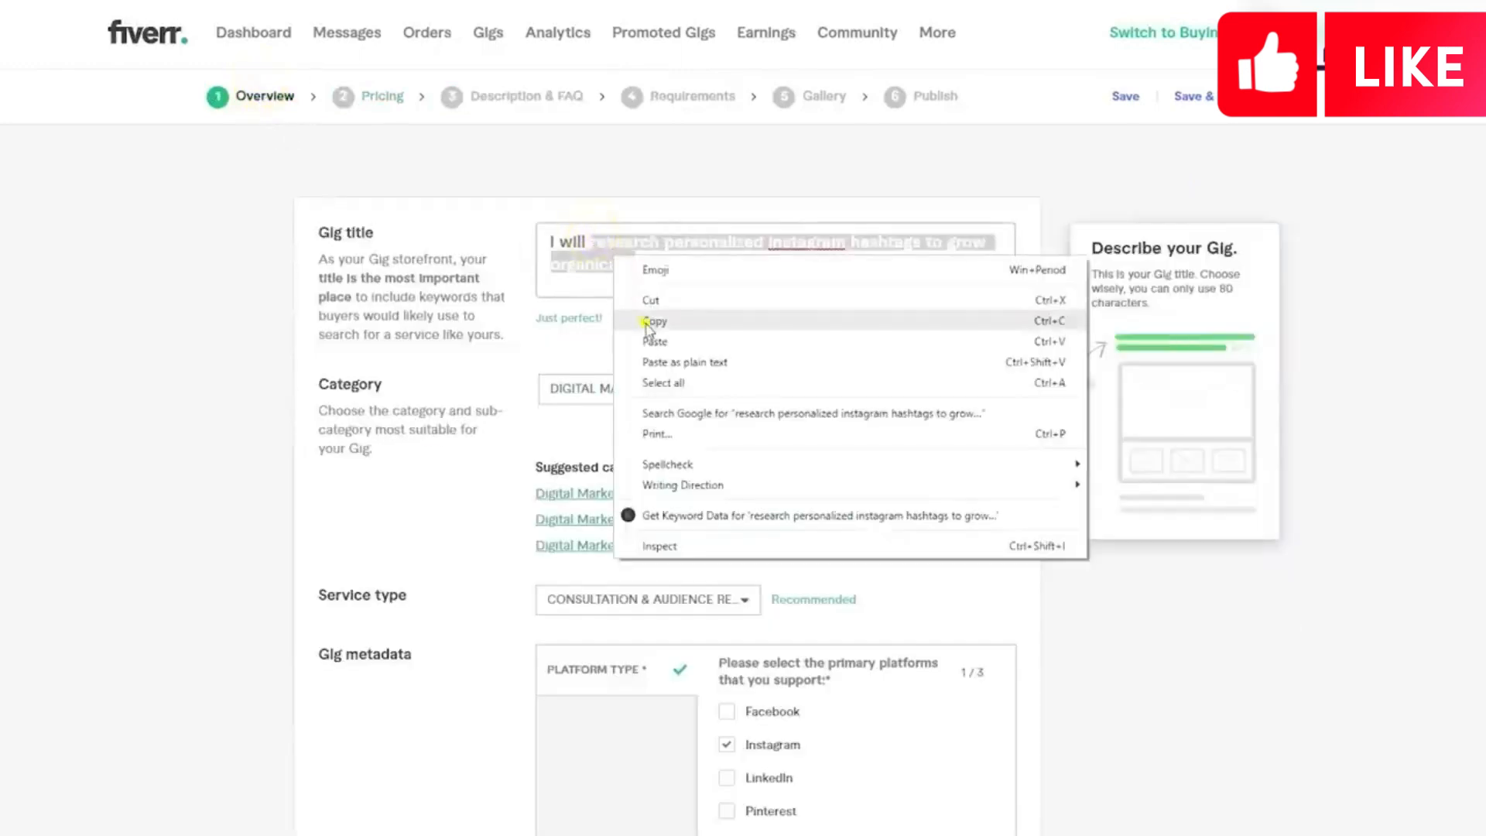
pyautogui.click(650, 318)
pyautogui.click(485, 109)
pyautogui.click(465, 418)
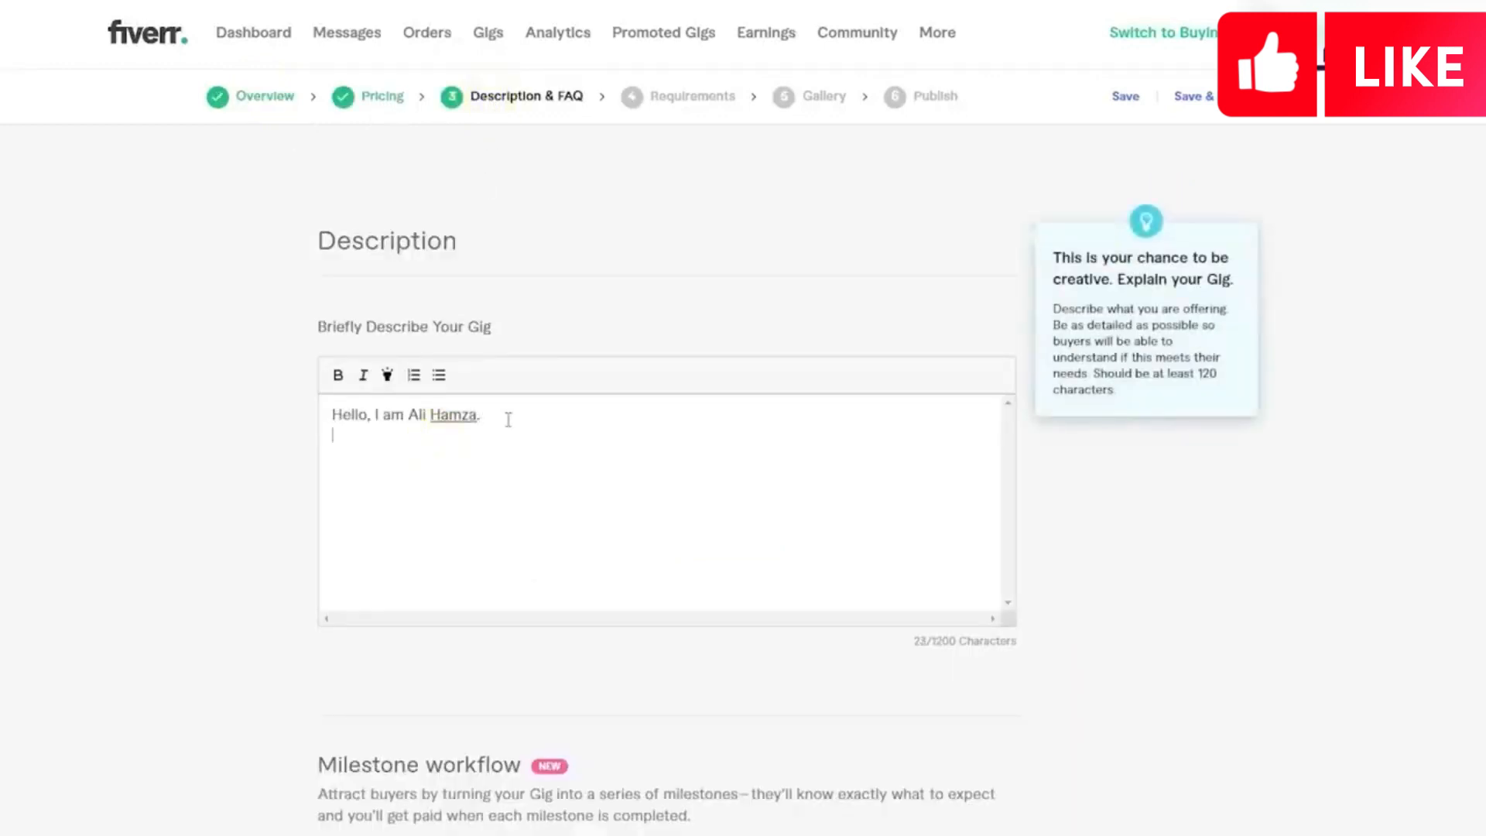
pyautogui.press('Return')
pyautogui.rightClick(355, 458)
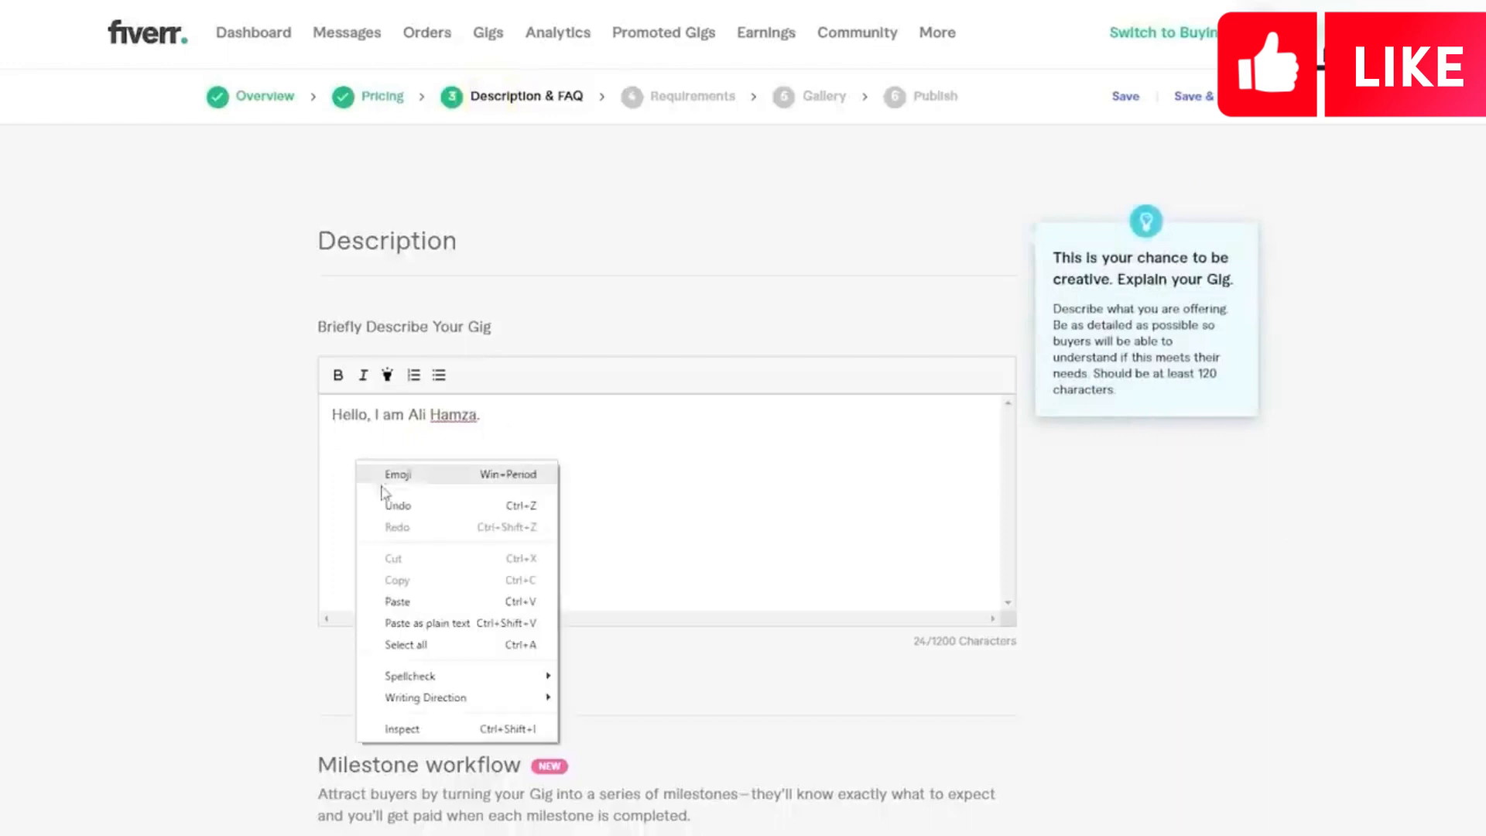
pyautogui.click(402, 600)
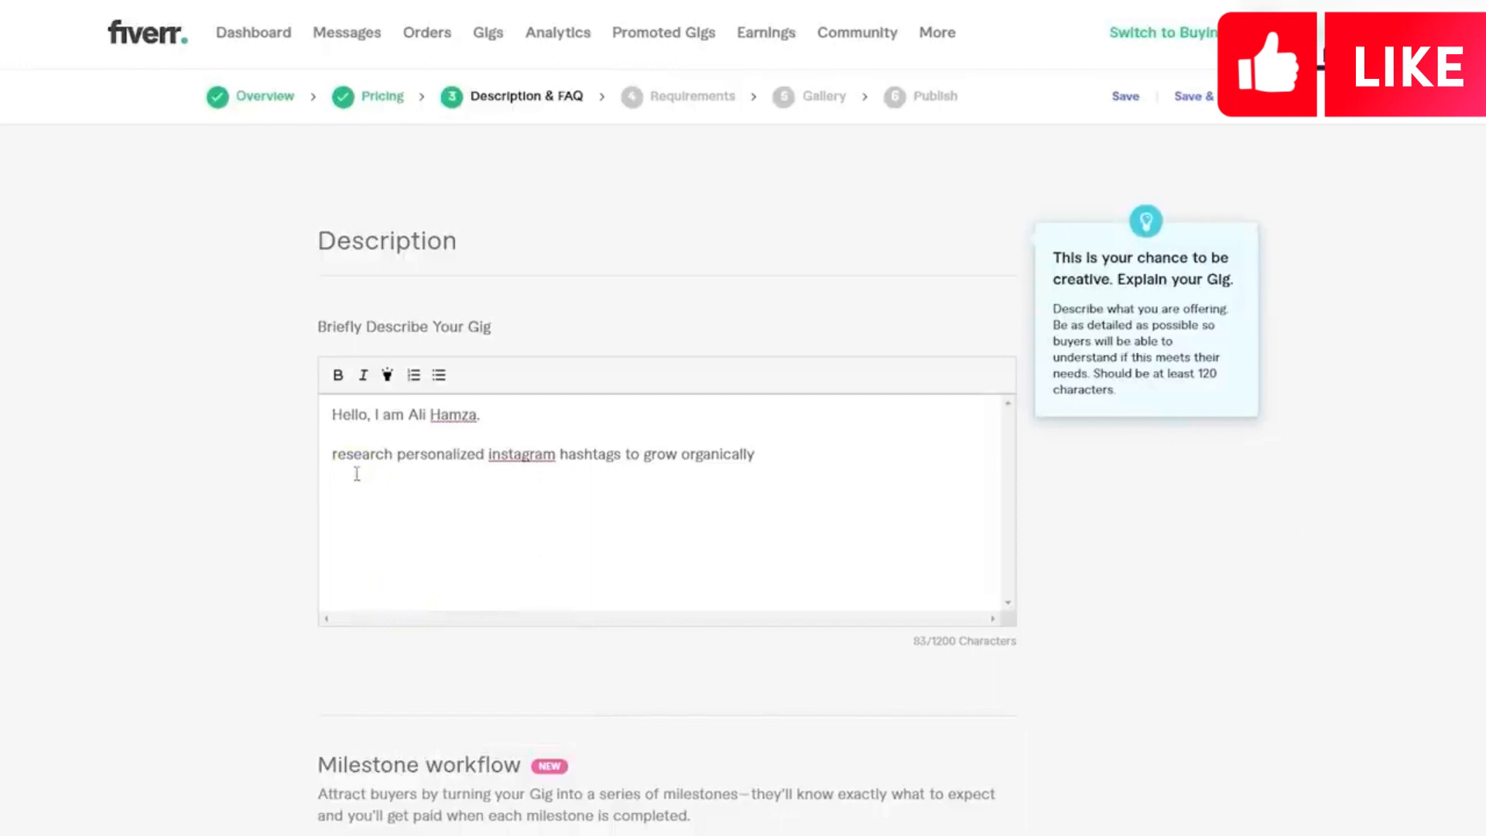
# Step: Put "I will" in front of the pasted title text and capitalize the word "Research"
pyautogui.write('I will')
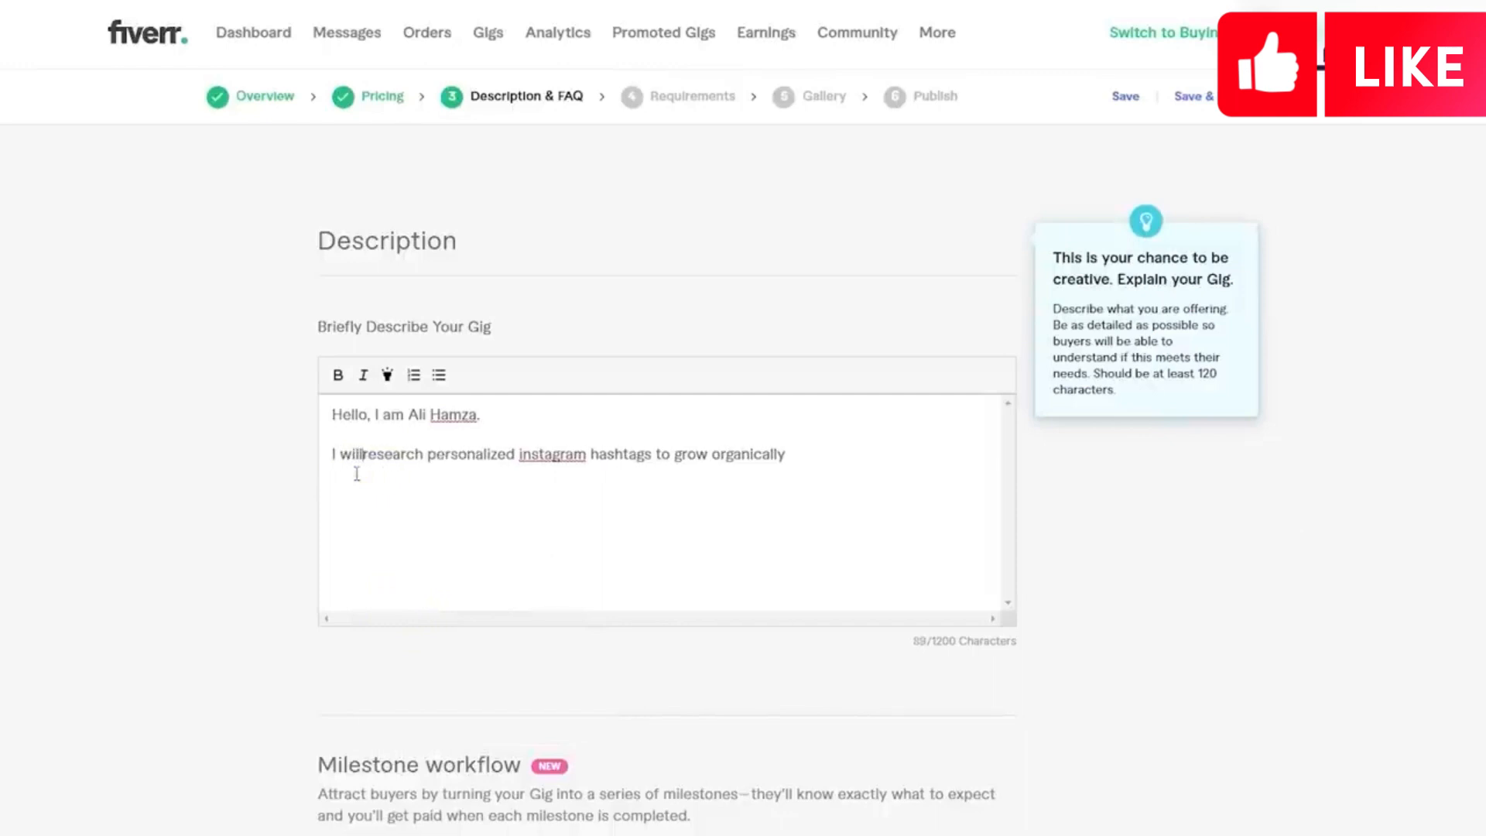
pyautogui.press('Delete')
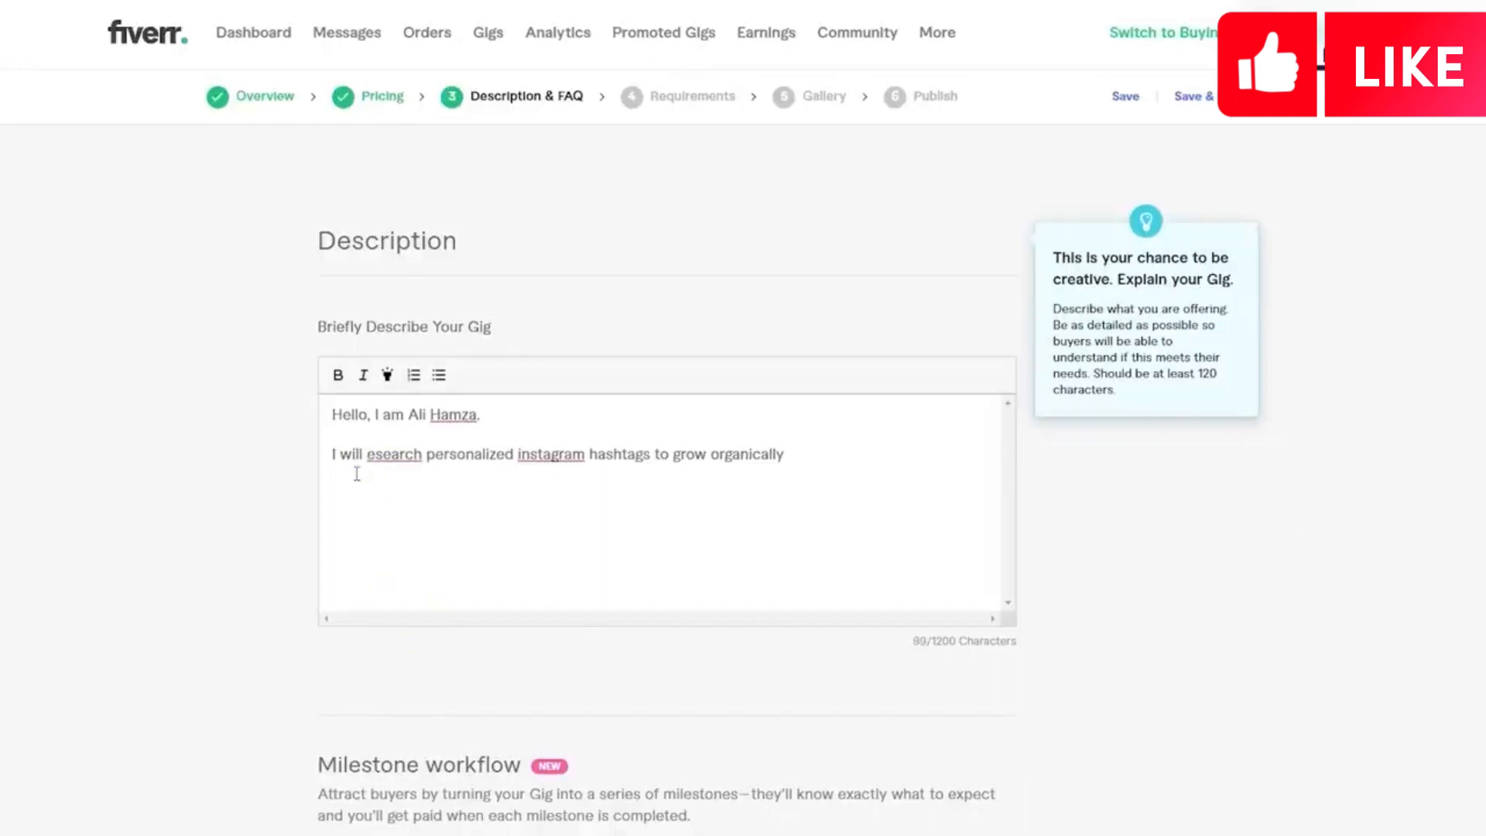
pyautogui.write('R')
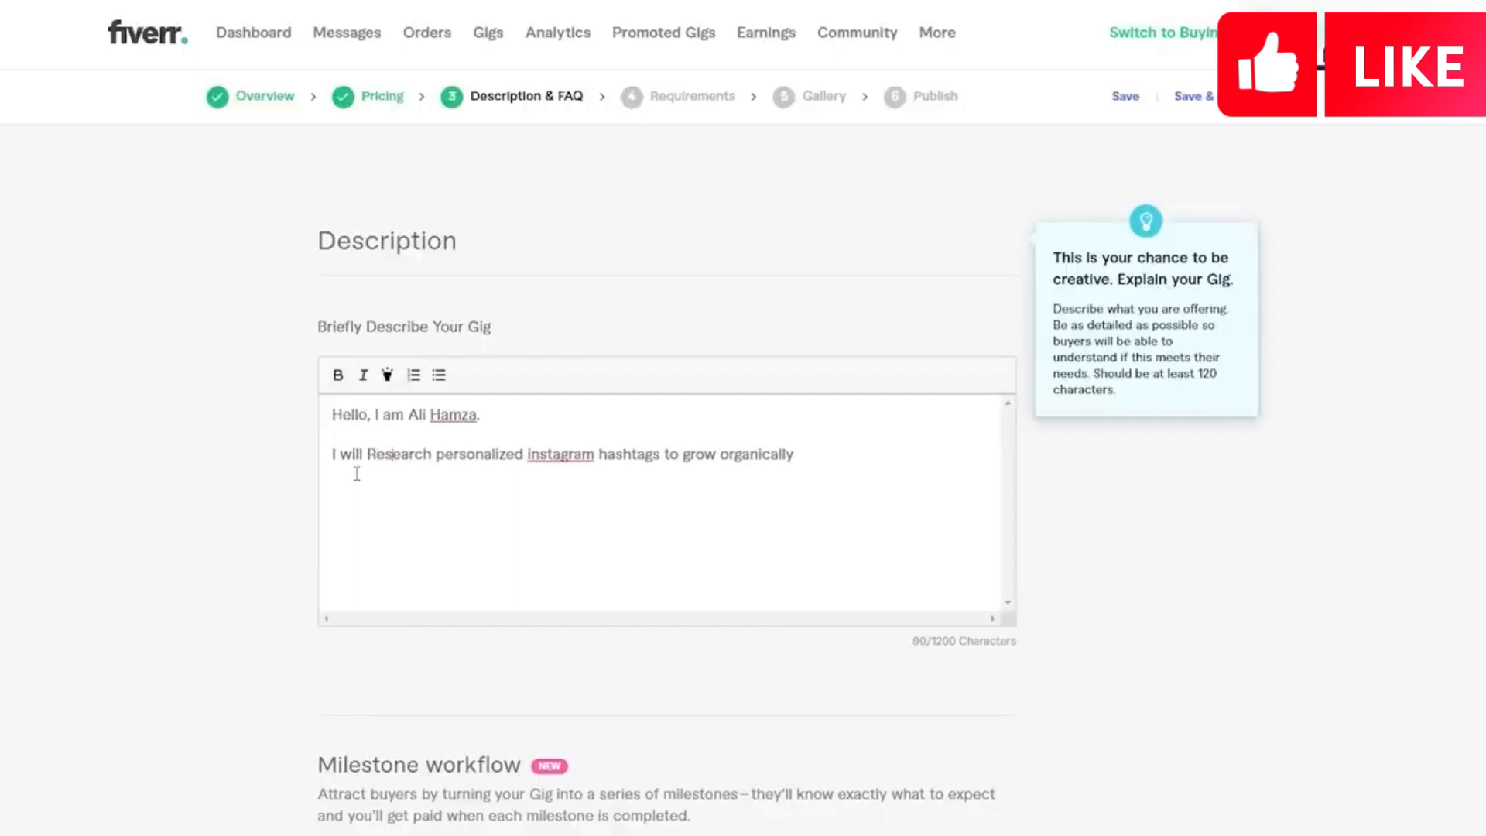
# Step: Capitalize the words "Personalized", "Instagram" and "Hashtags" in the "I will Research" sentence
pyautogui.press('Right')
pyautogui.press('Right')
pyautogui.press('Right')
pyautogui.press('Right')
pyautogui.press('Right')
pyautogui.press('BackSpace')
pyautogui.write('P')
pyautogui.press('Right')
pyautogui.press('BackSpace')
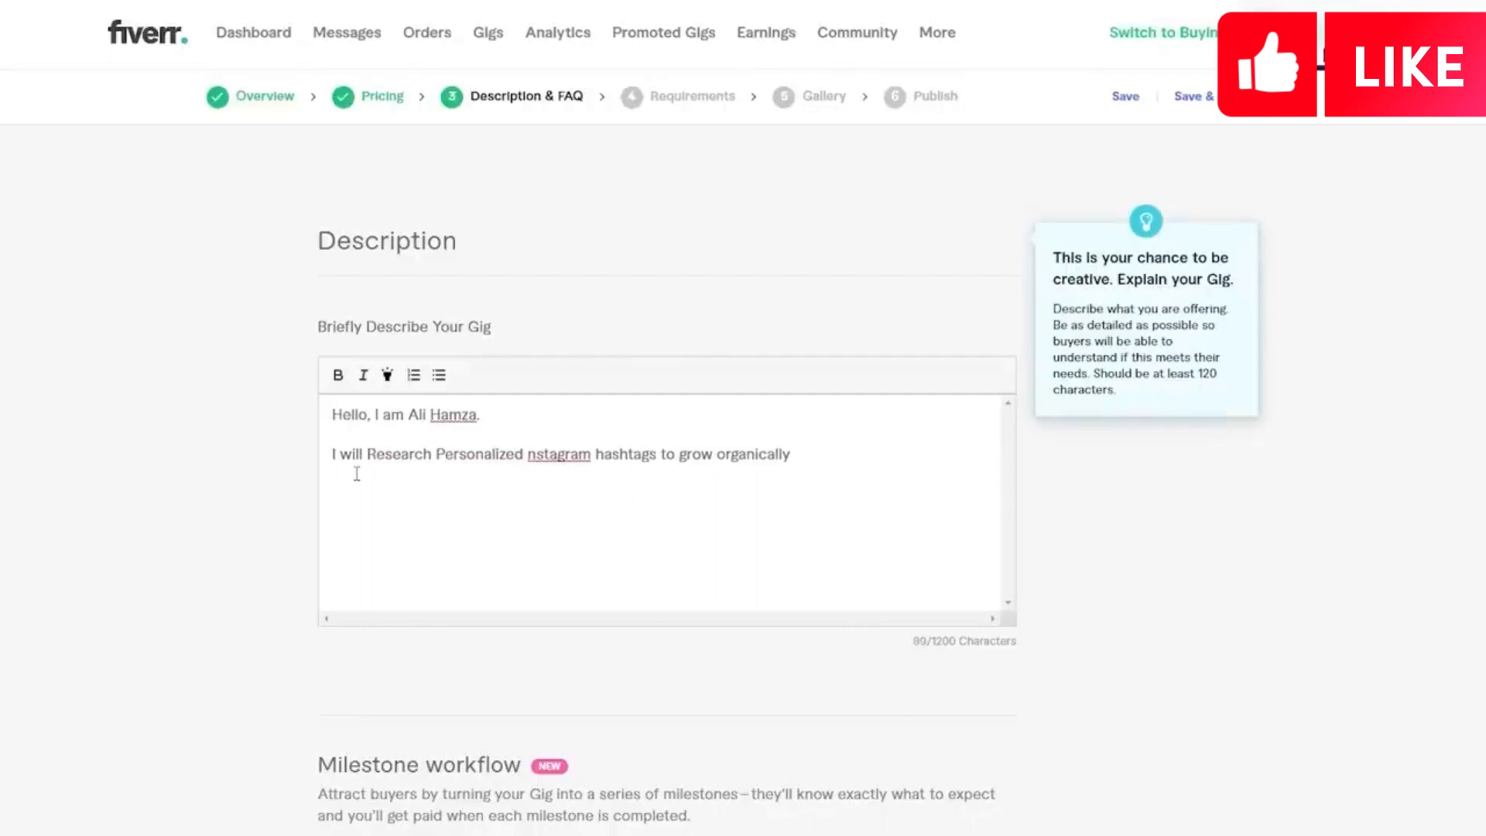
pyautogui.write('I')
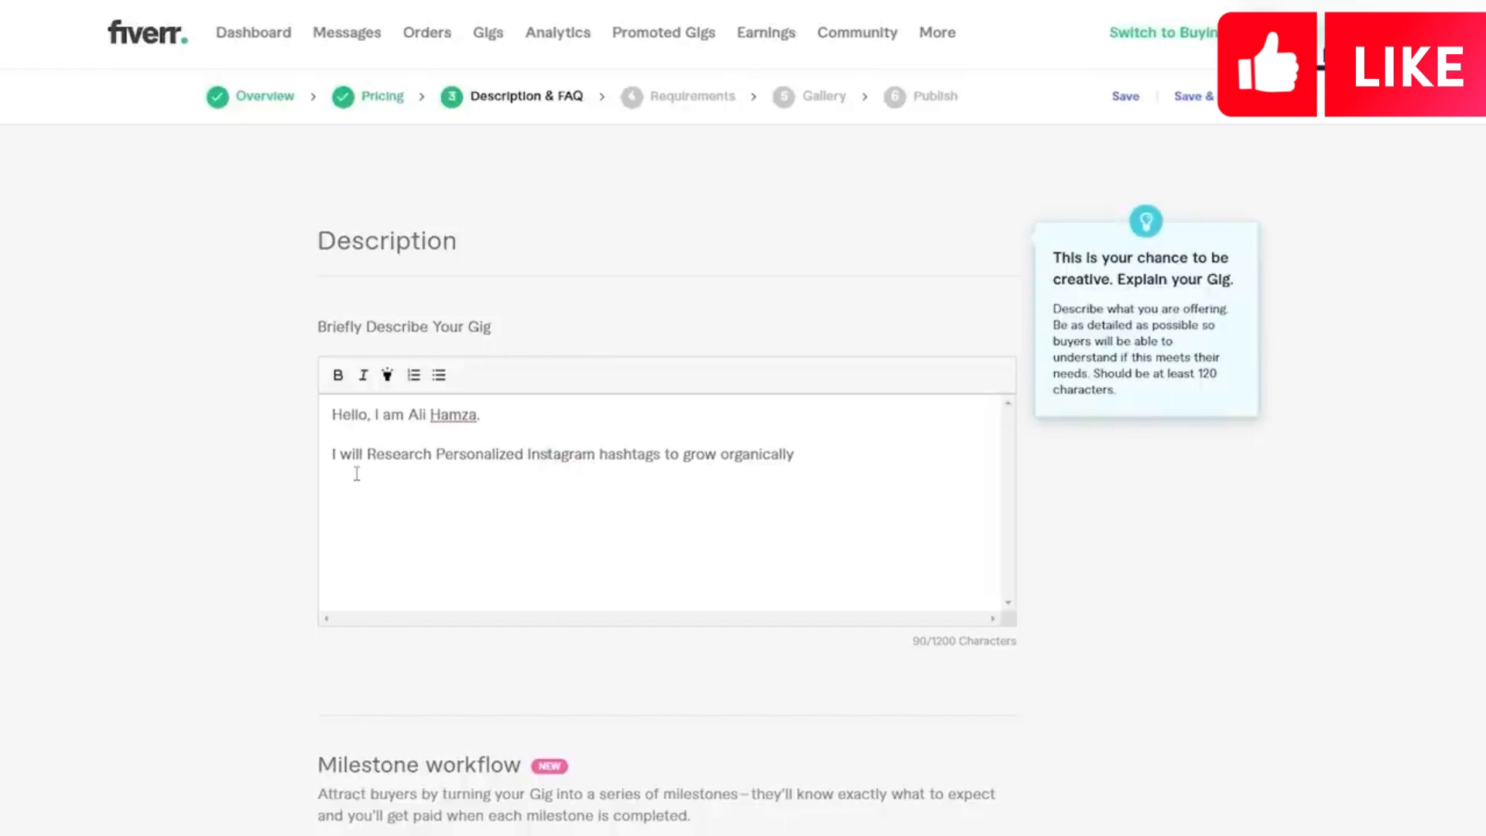
pyautogui.press('BackSpace')
pyautogui.write('H')
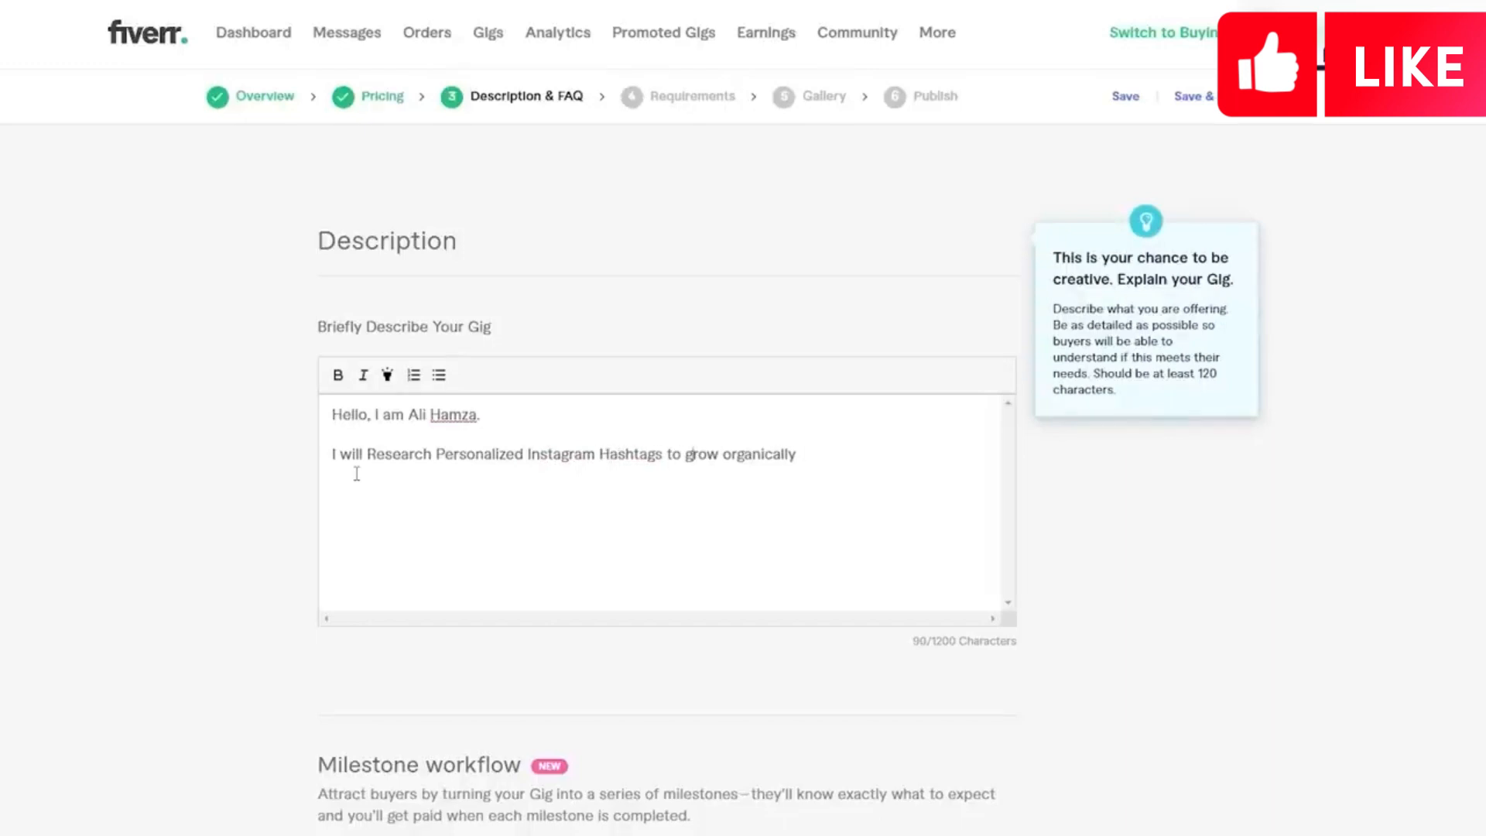
# Step: Change the sentence's ending to "to Grow your Instagram account organically.", closing it with a full stop
pyautogui.press('BackSpace')
pyautogui.write('g')
pyautogui.press('BackSpace')
pyautogui.write('Grow your I')
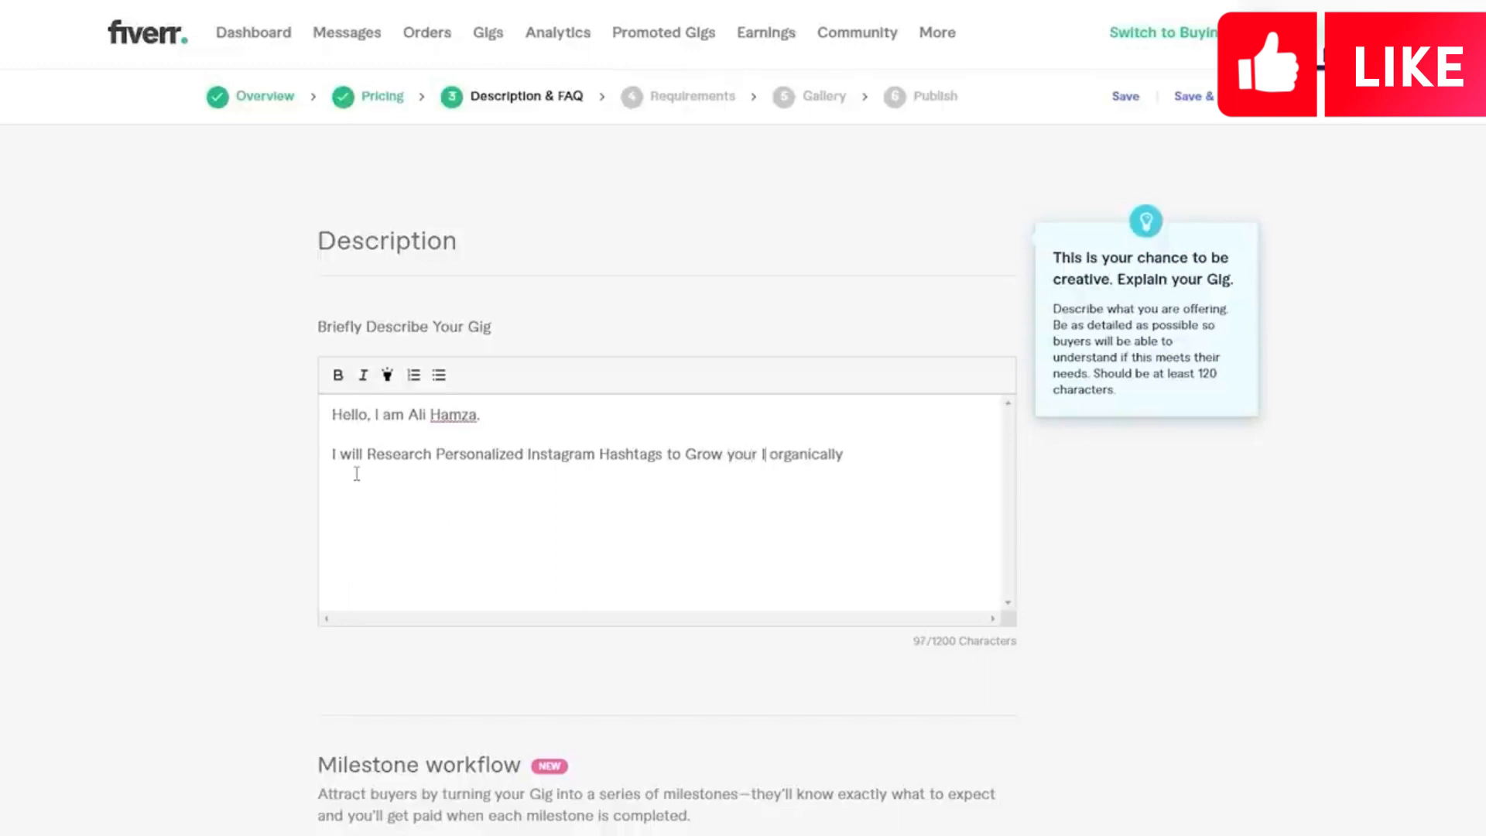
pyautogui.write('ns')
pyautogui.write('tagram a')
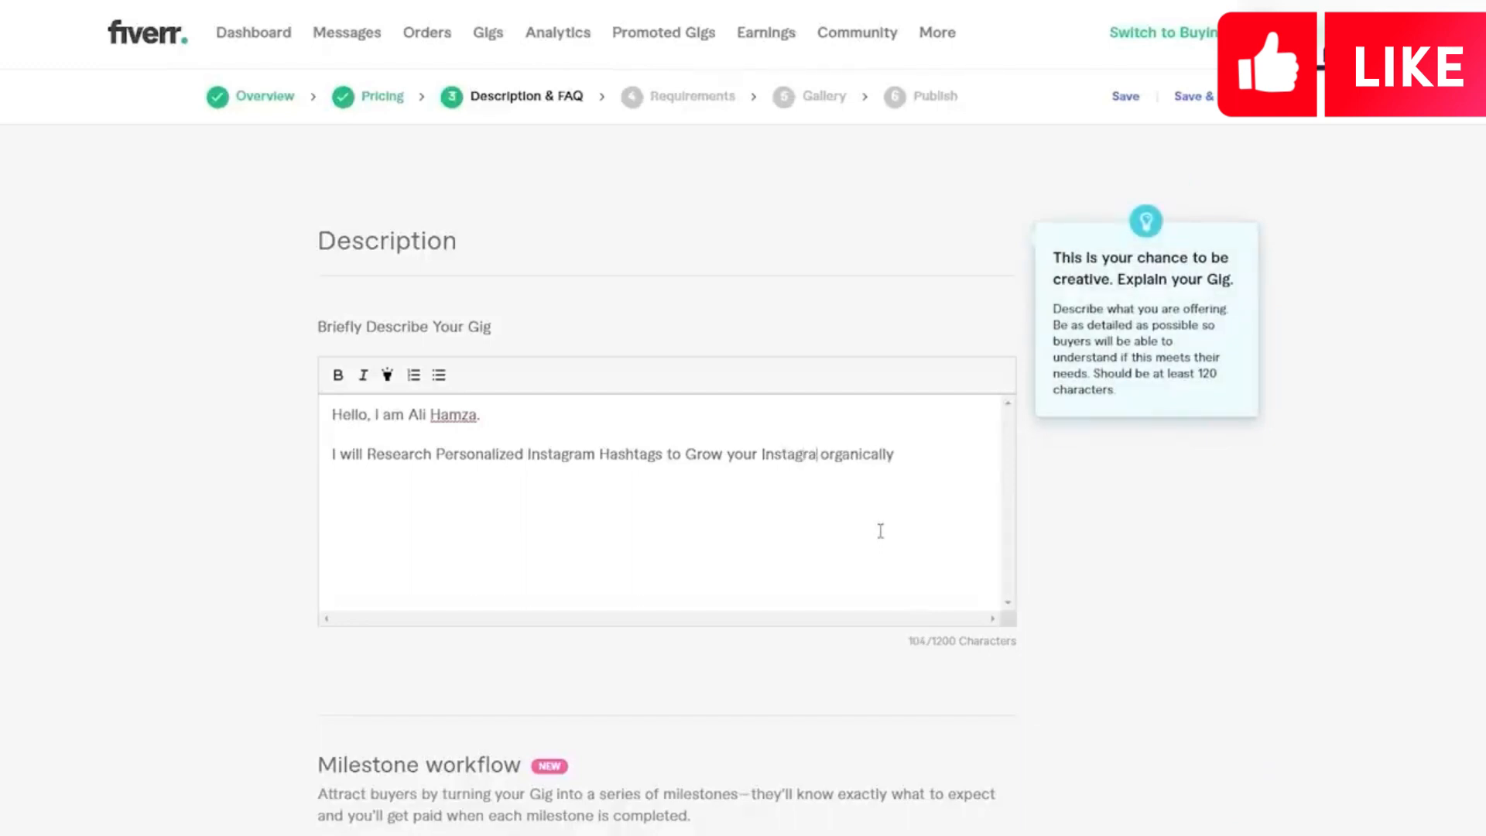
pyautogui.write('ccount')
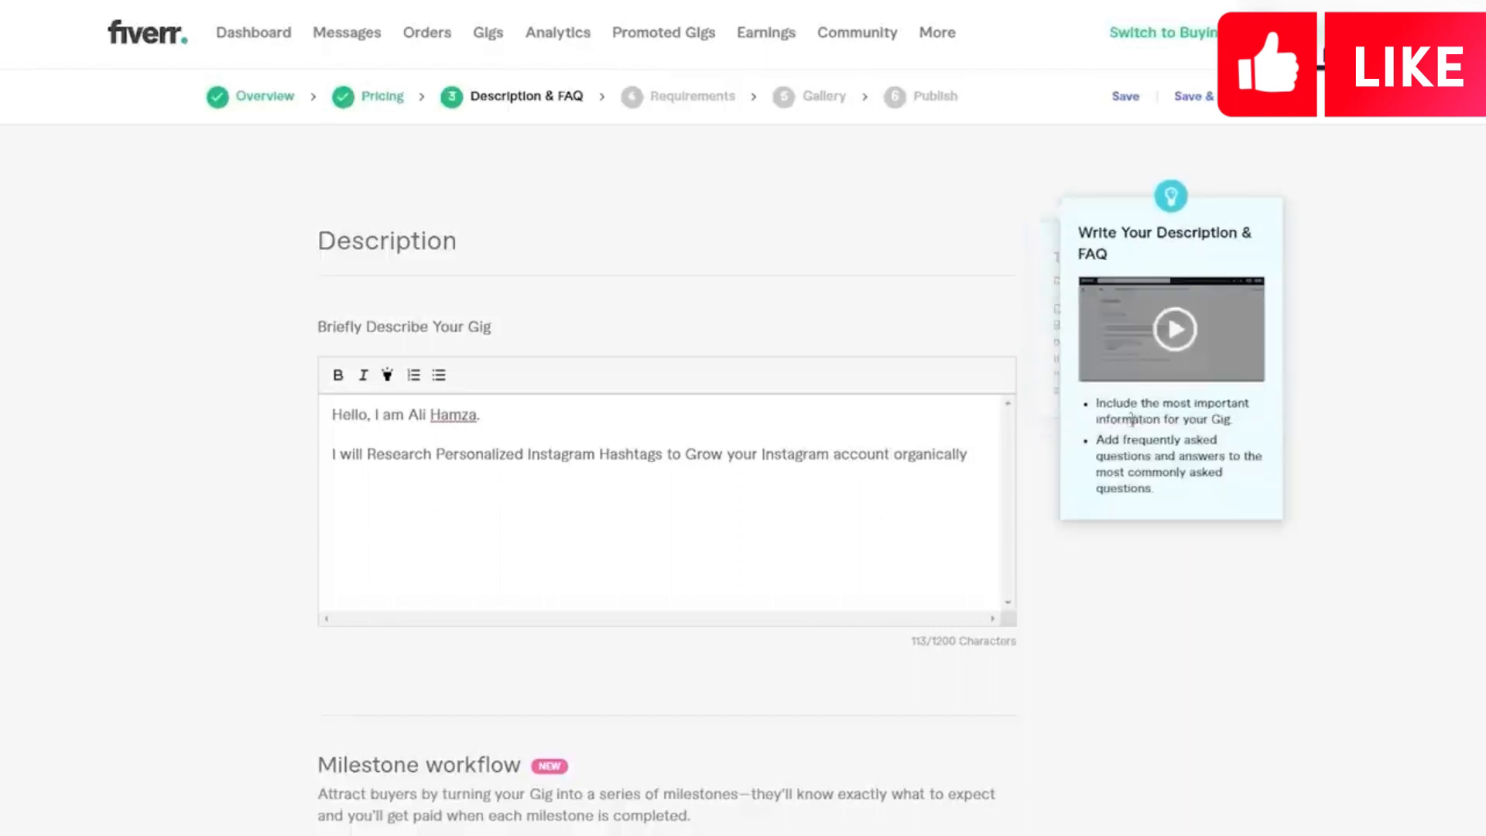
pyautogui.click(980, 451)
pyautogui.write('.')
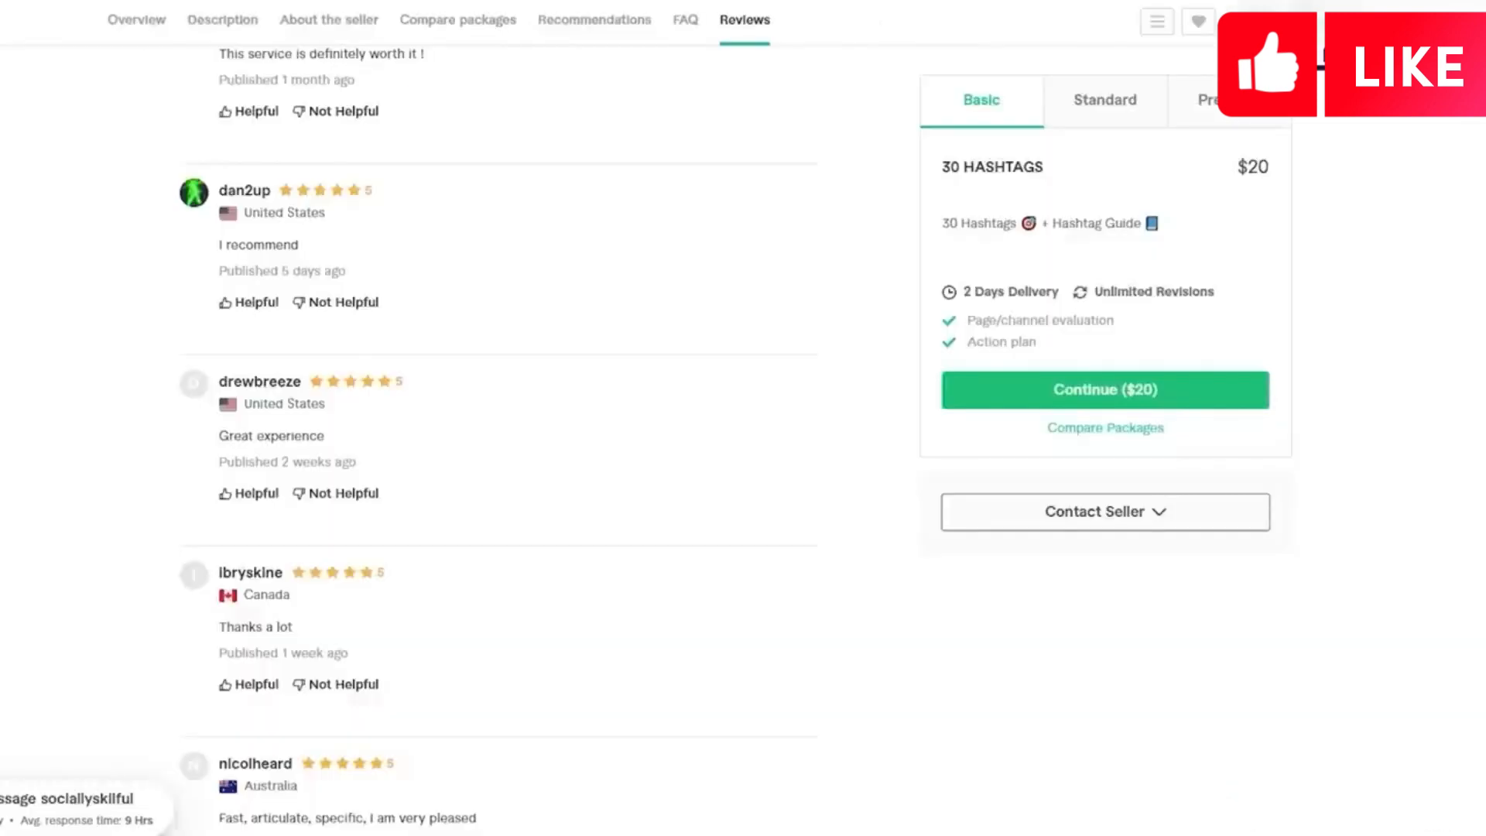
# Step: Review the competing hashtag research gigs, examining their package comparison, FAQ and About This Gig text
pyautogui.scroll(20, 498, 441)
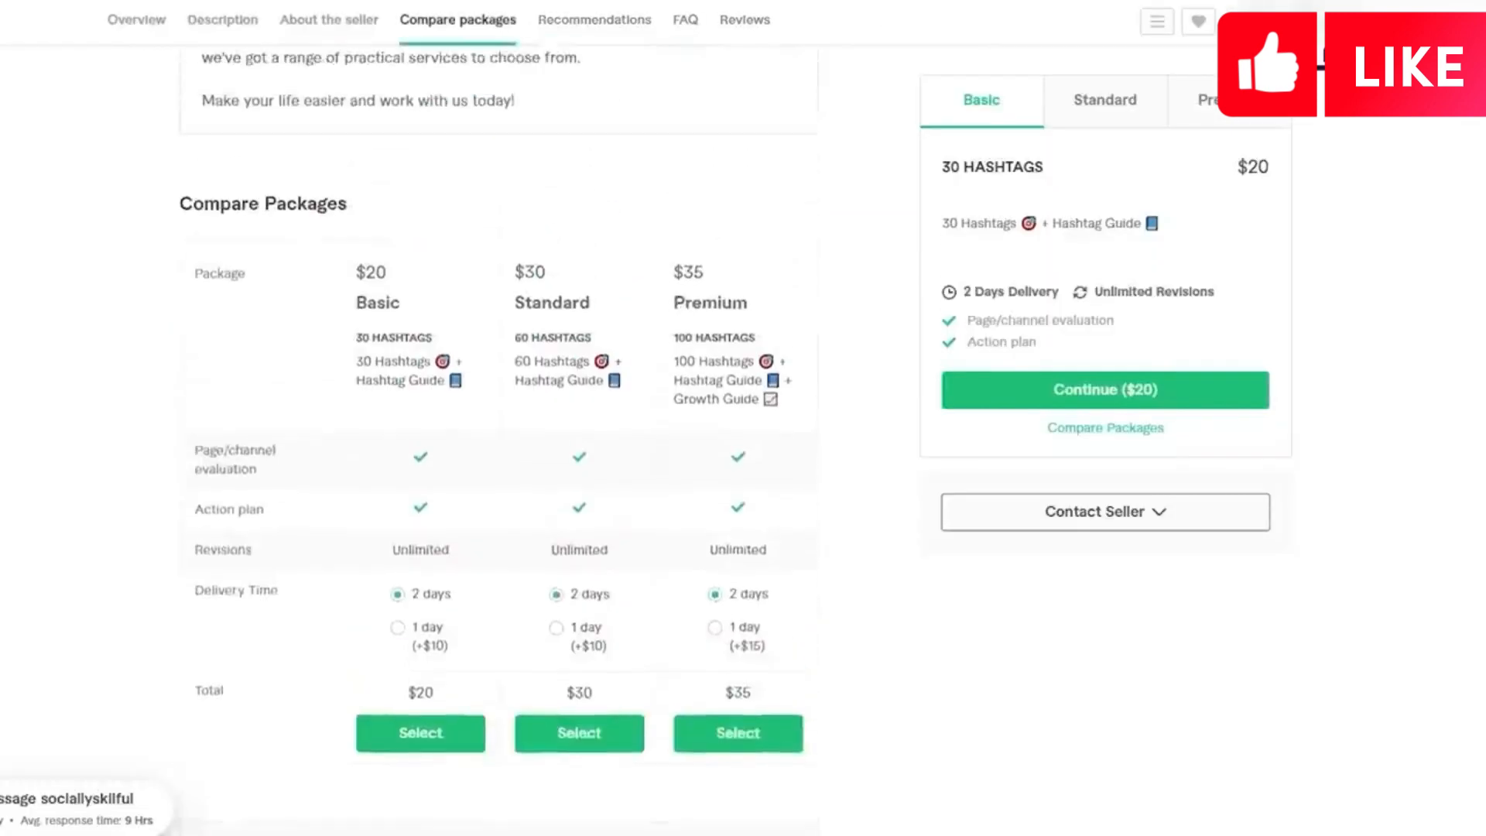
pyautogui.scroll(15, 499, 441)
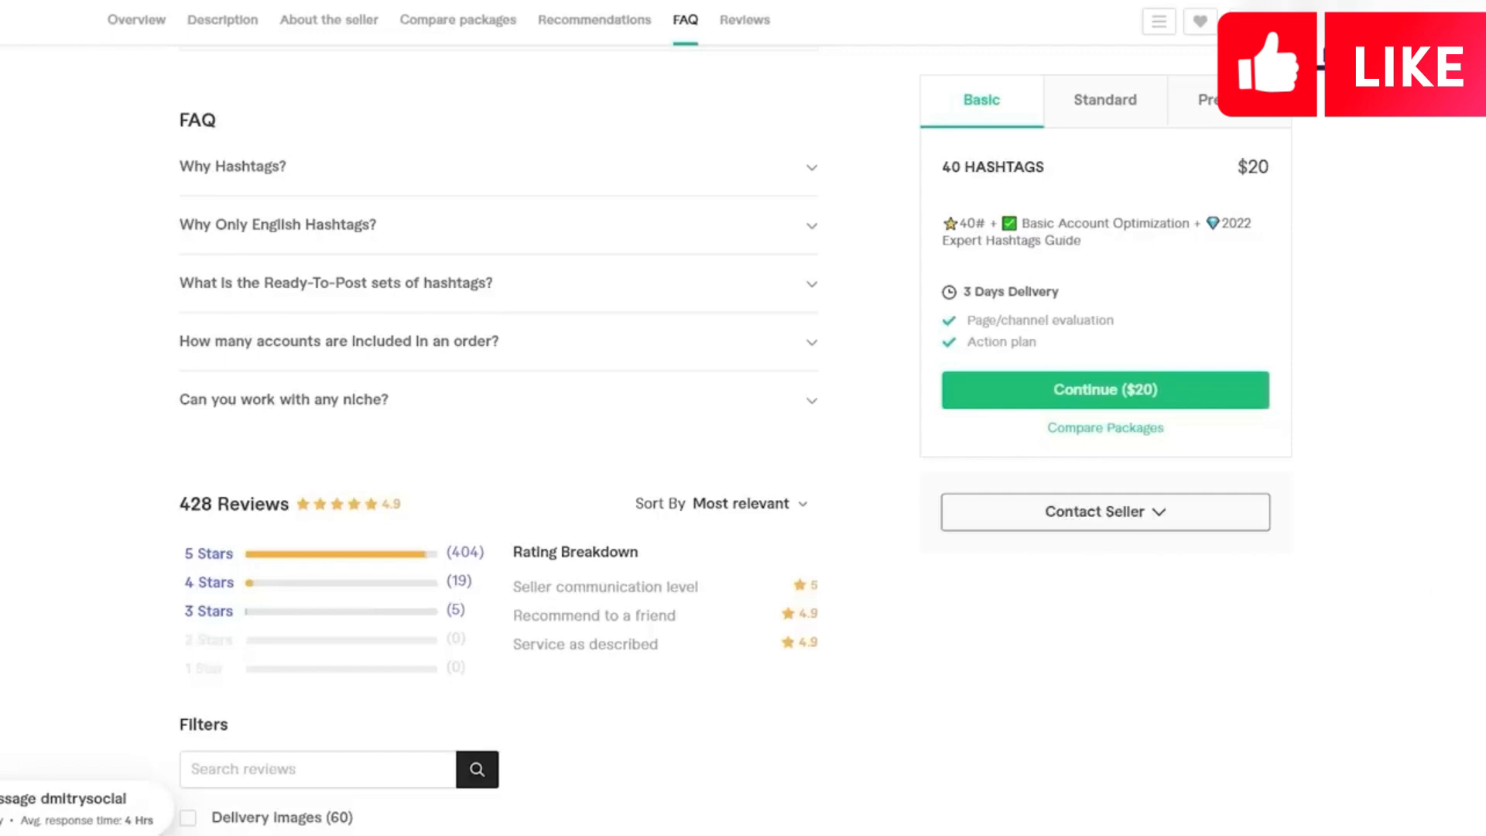
pyautogui.scroll(15, 499, 442)
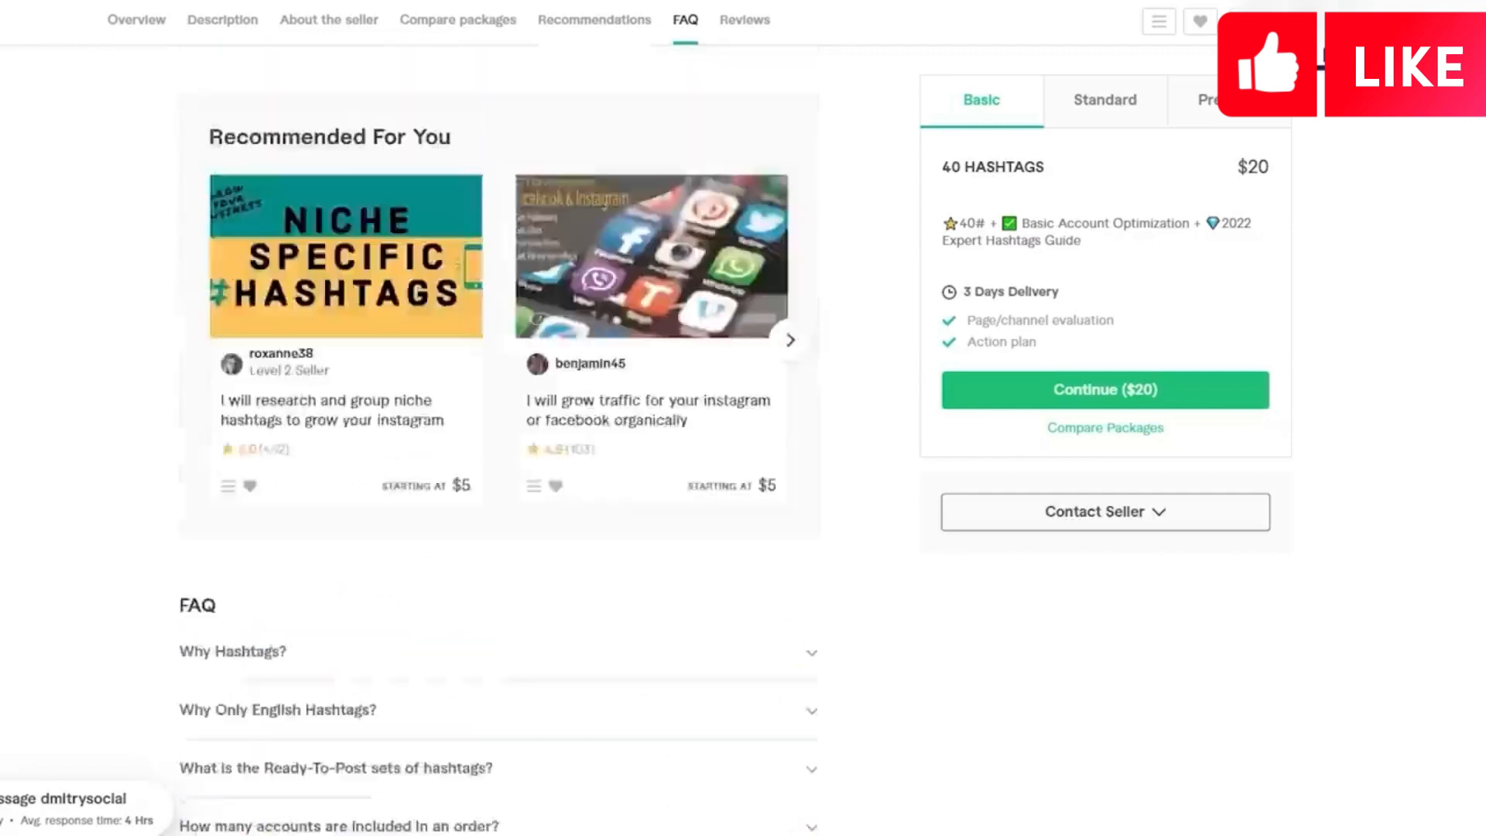
pyautogui.scroll(10, 499, 437)
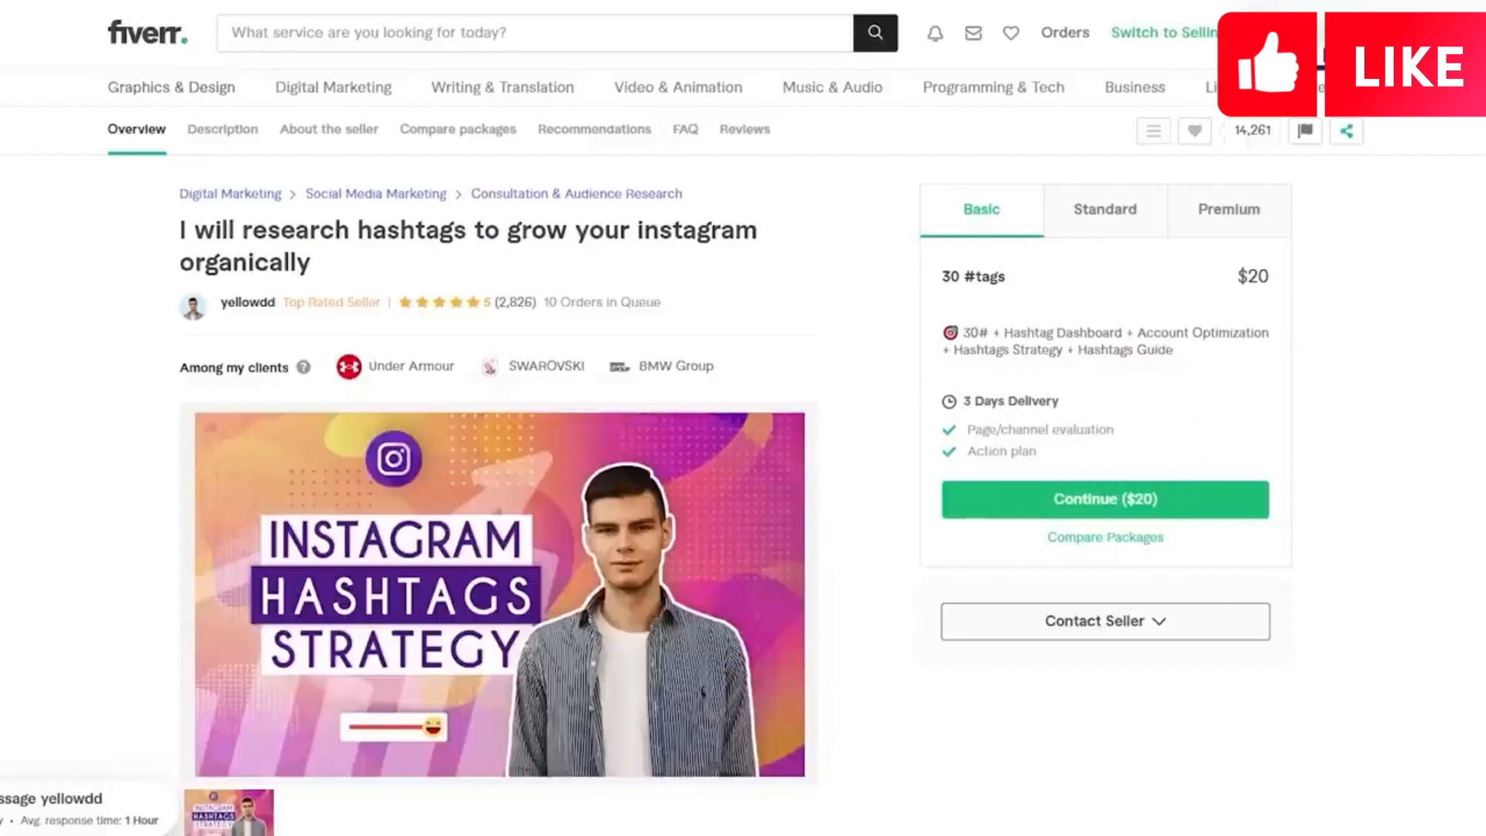
pyautogui.scroll(-20, 499, 441)
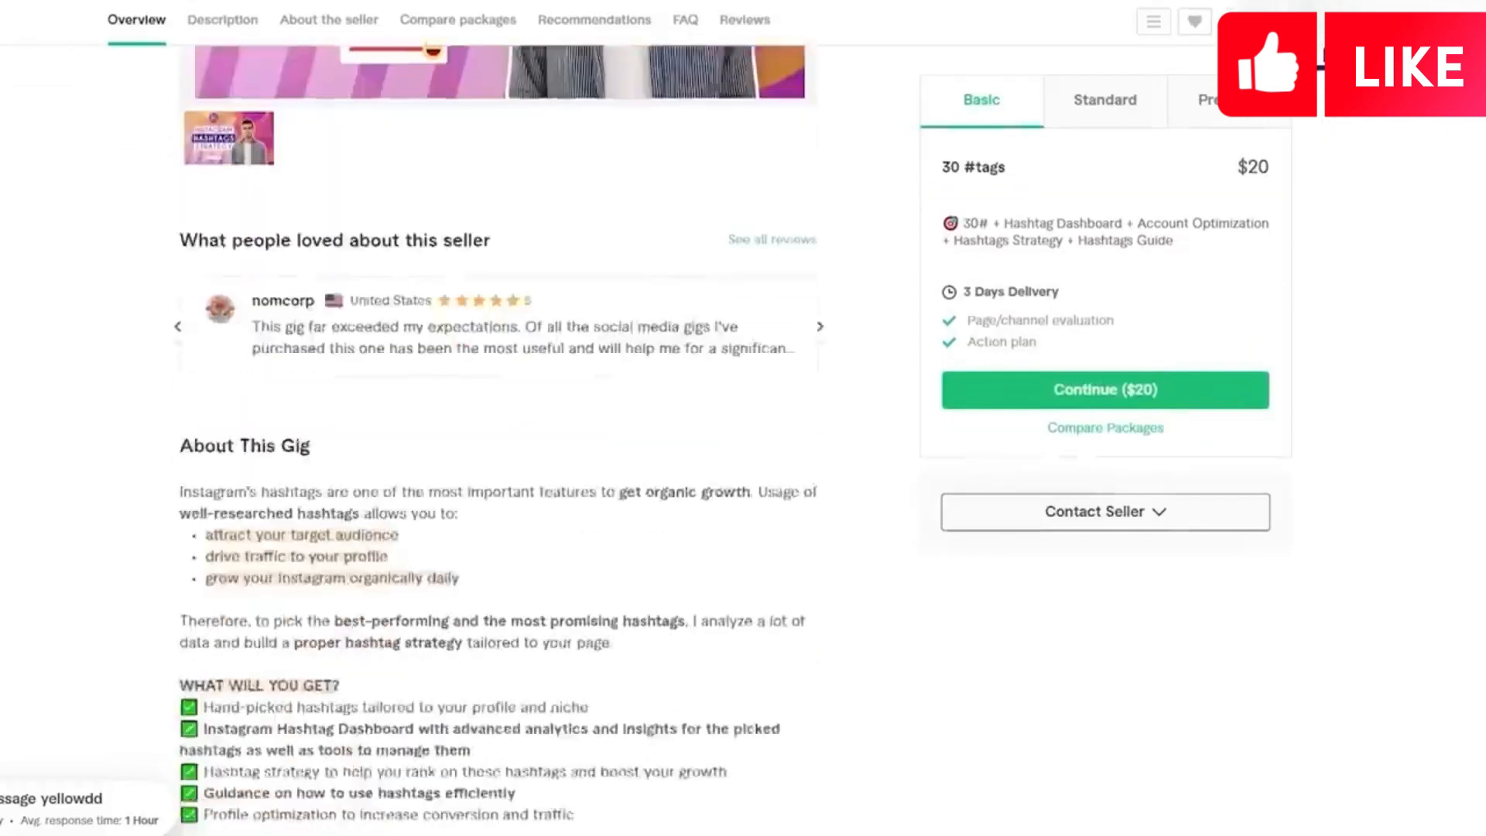
pyautogui.scroll(6, 499, 442)
pyautogui.scroll(4, 498, 310)
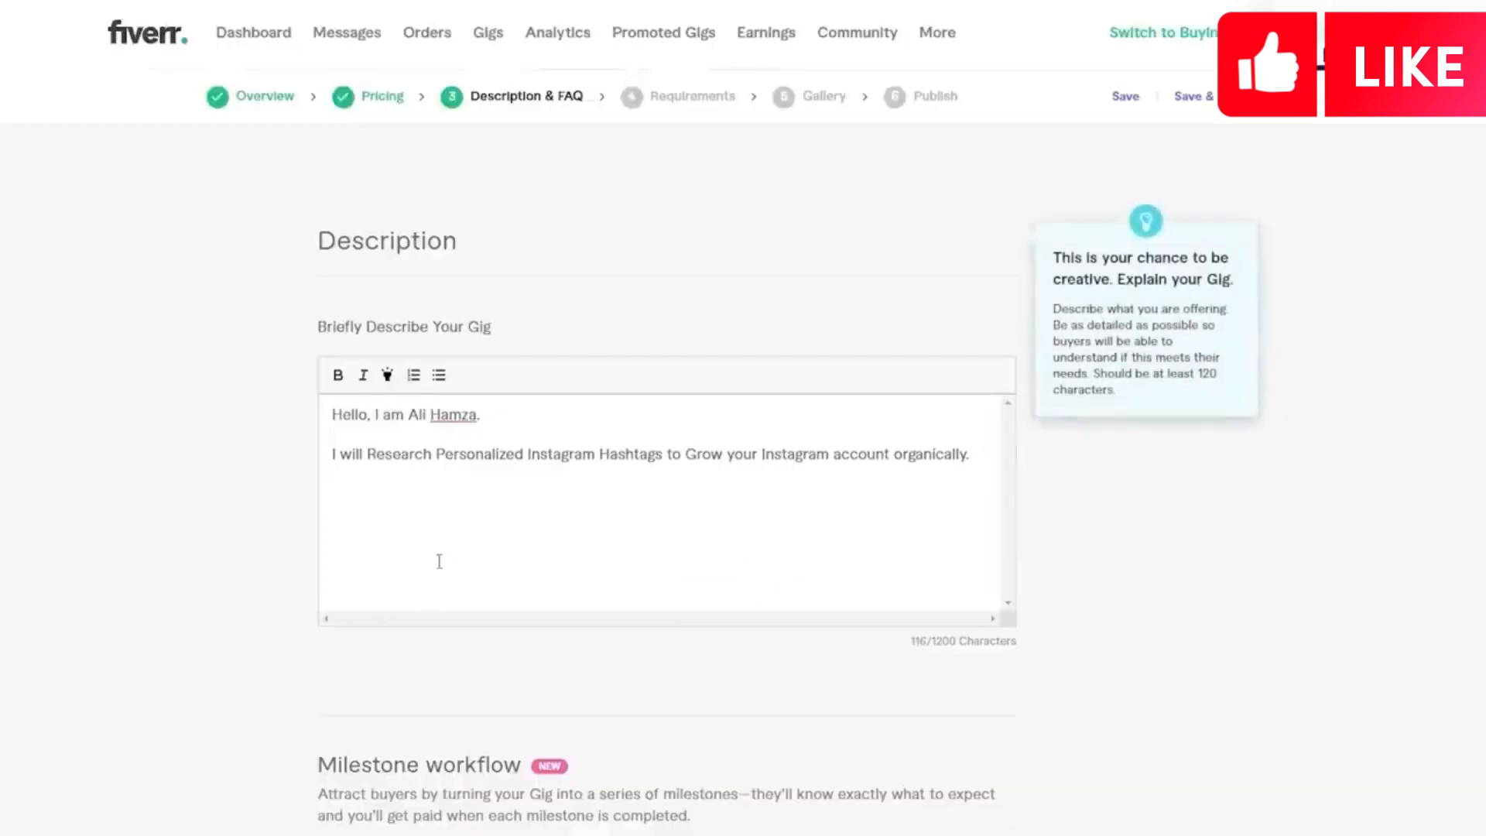
# Step: Copy all the draft text from the Word document and paste it below the "I will Research" sentence in the Fiverr gig description
pyautogui.click(439, 561)
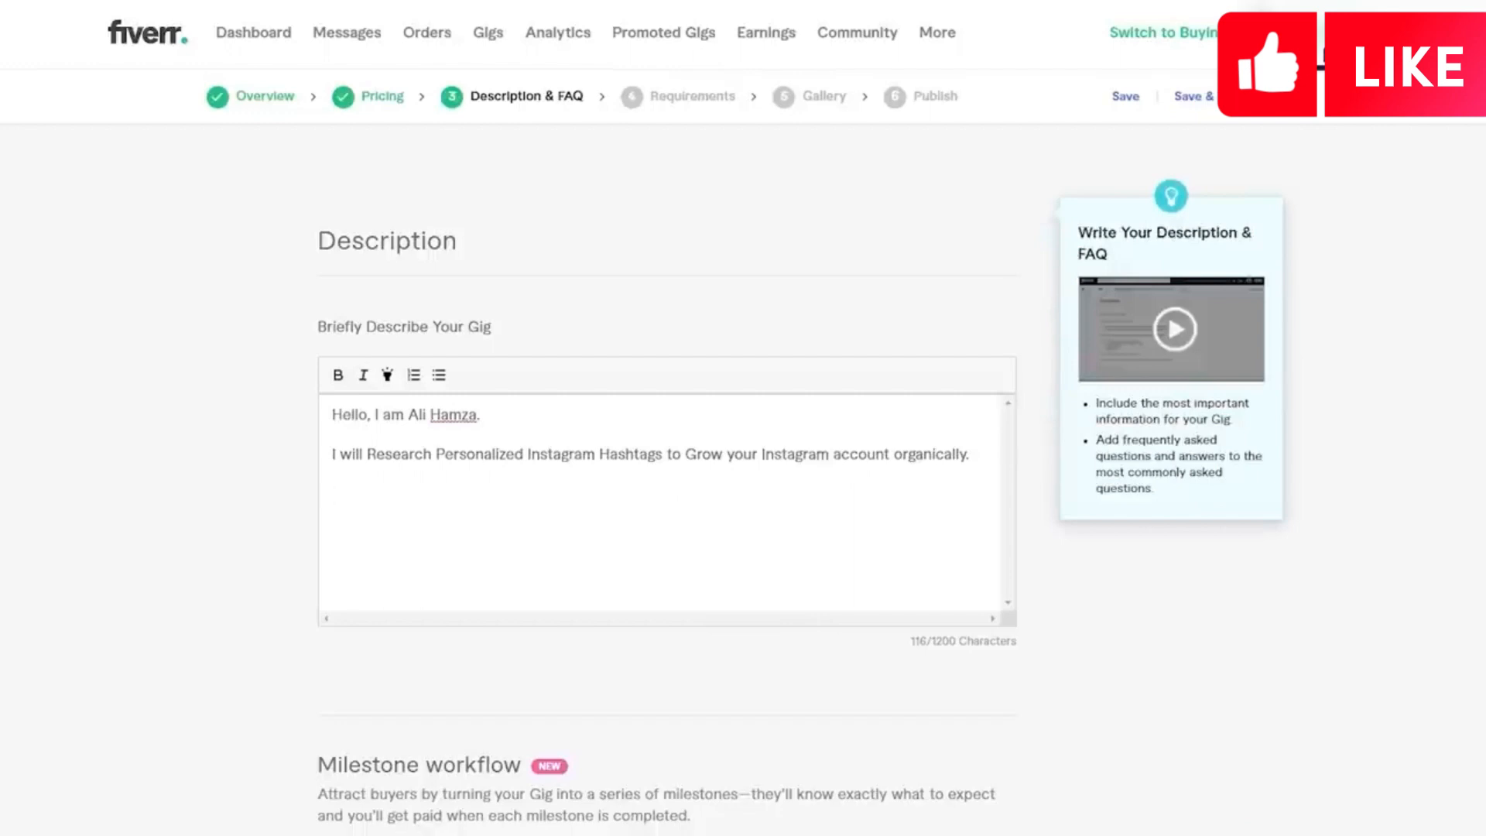
pyautogui.moveTo(569, 833)
pyautogui.click(572, 790)
pyautogui.click(615, 462)
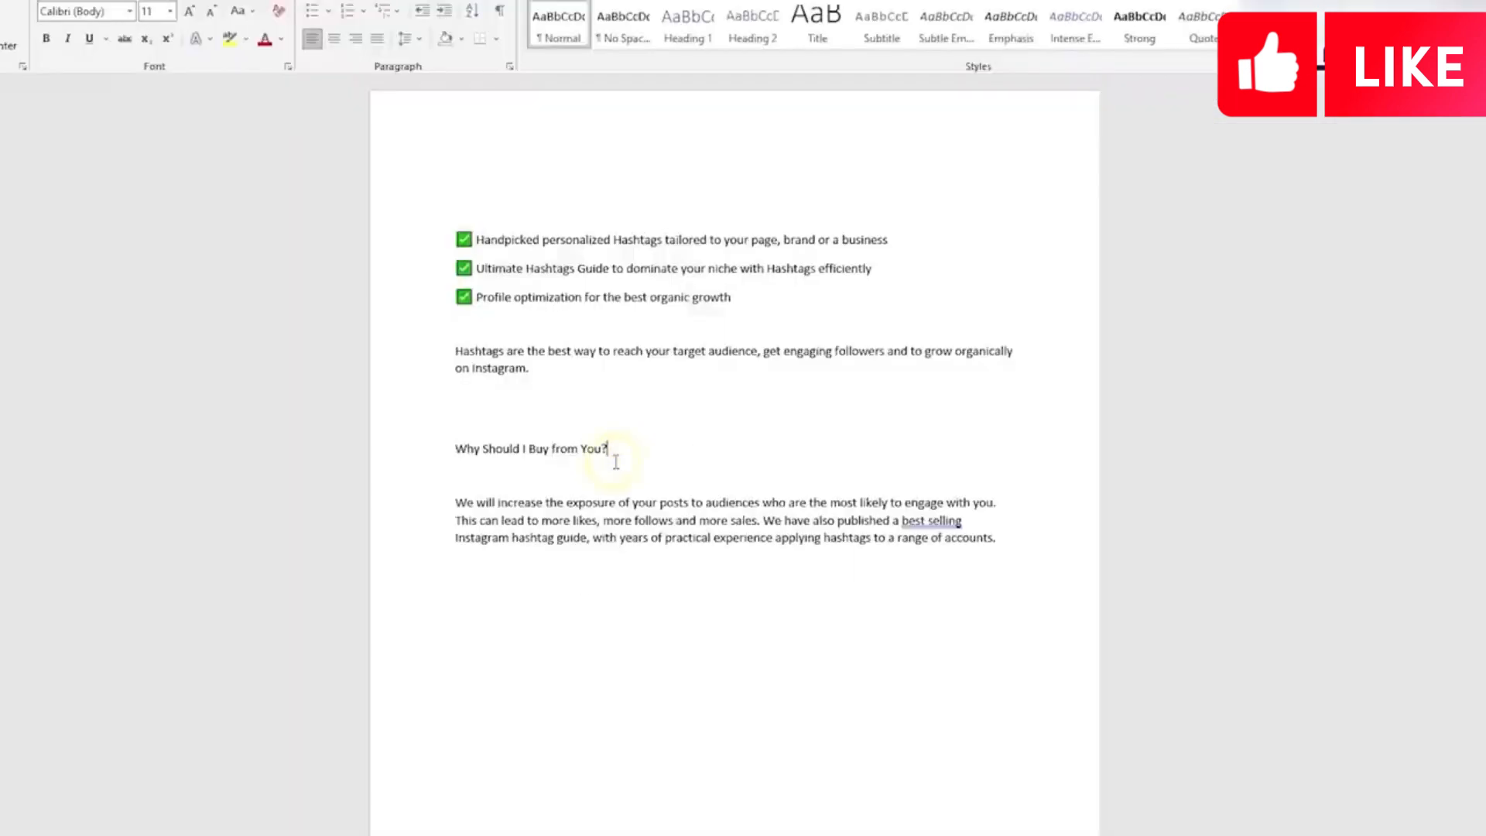
pyautogui.hotkey('ctrl', 'a')
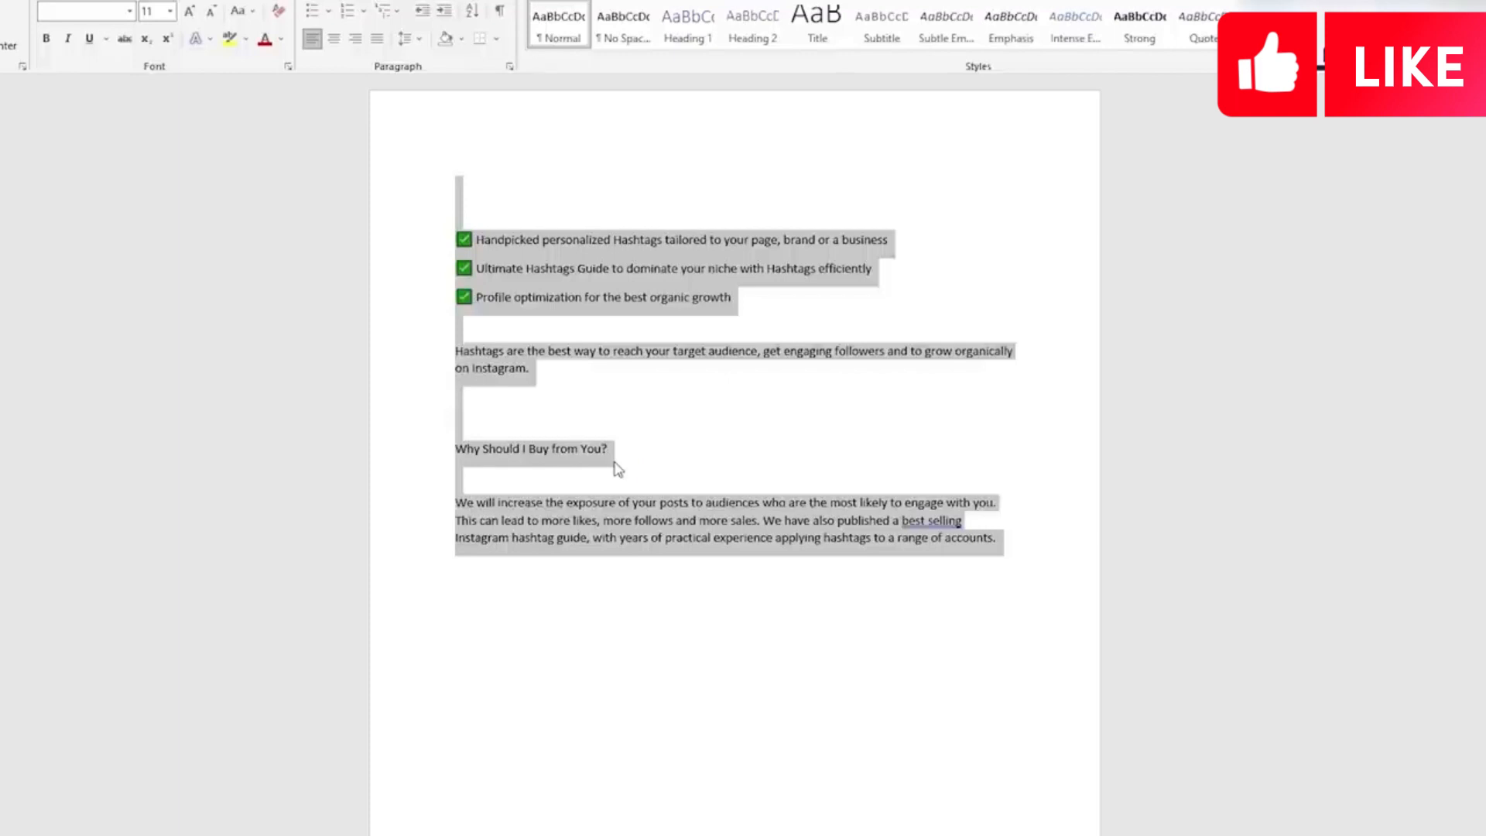
pyautogui.moveTo(519, 834)
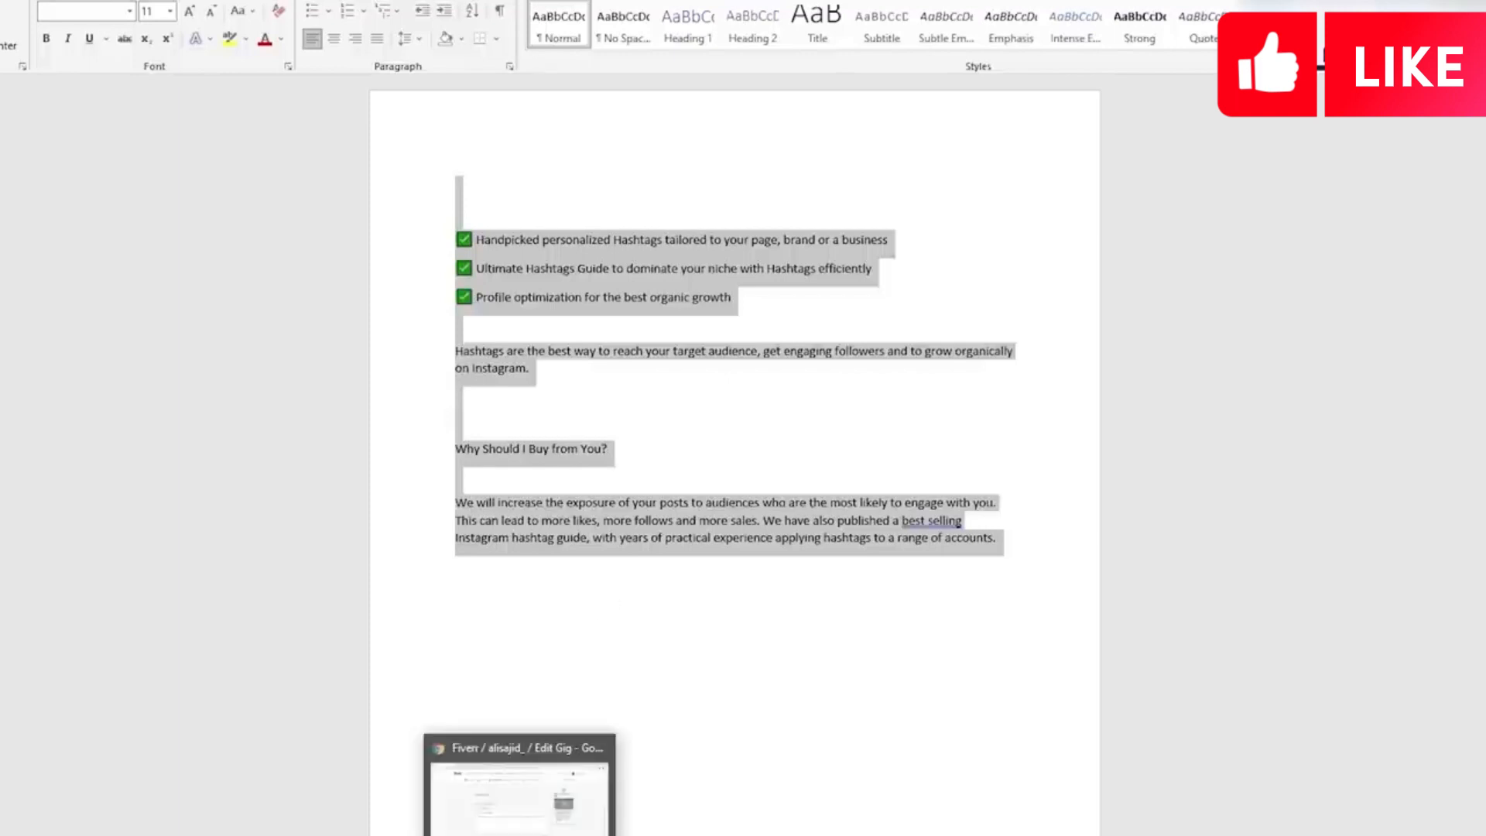
pyautogui.click(517, 793)
pyautogui.rightClick(452, 559)
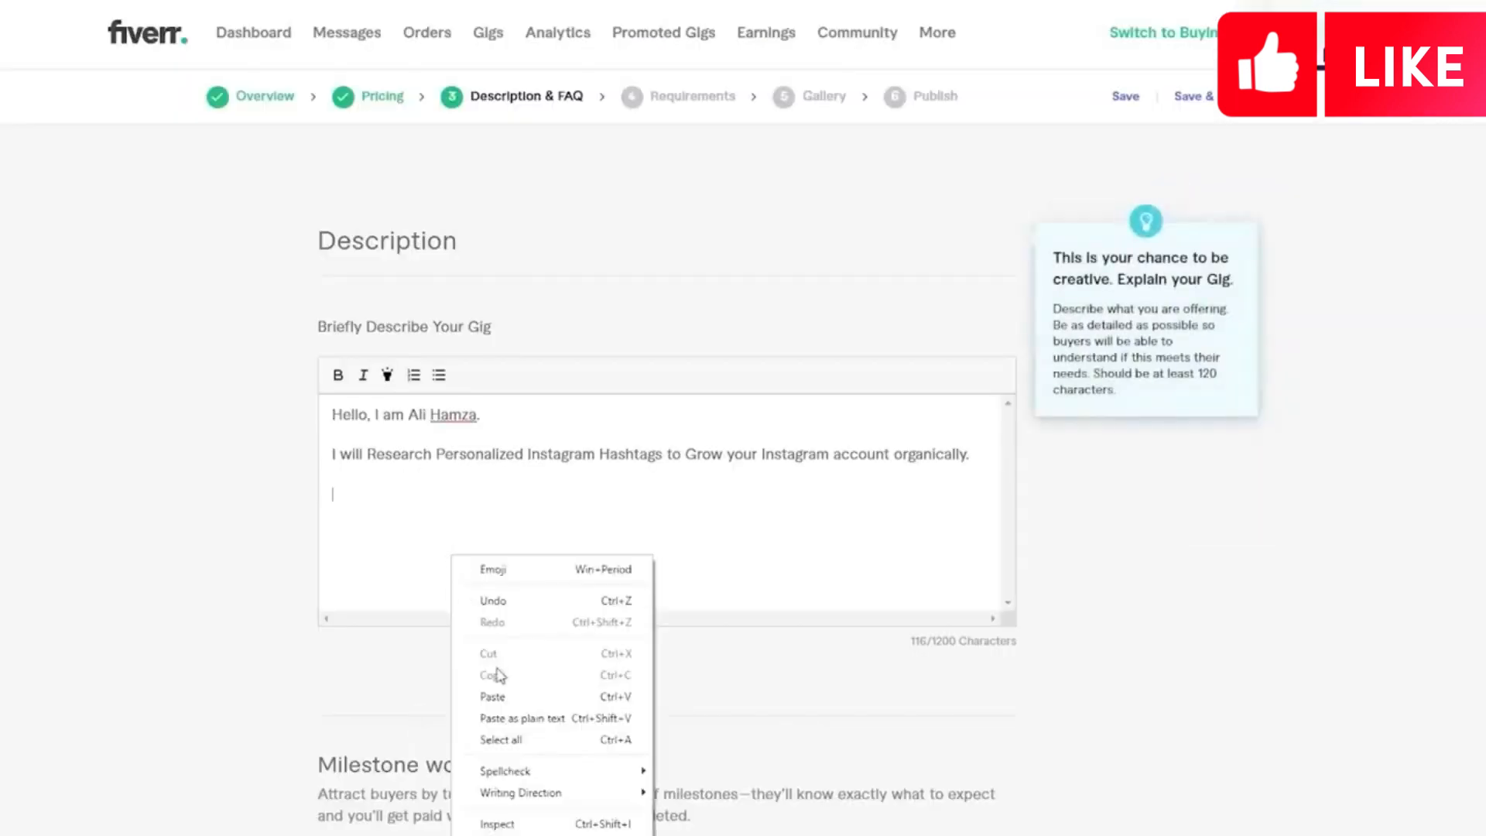
pyautogui.click(492, 697)
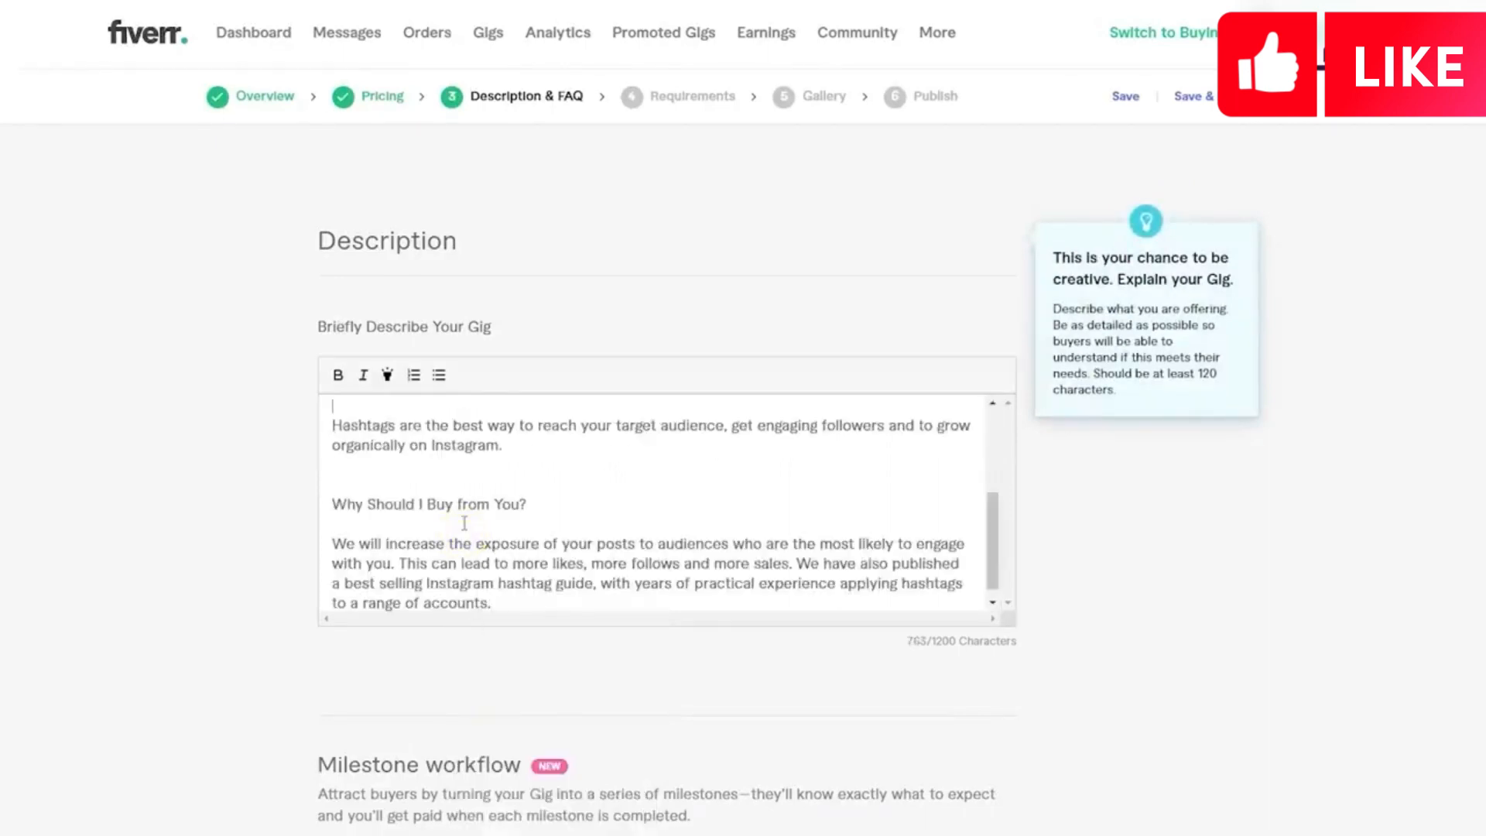
# Step: Move the "Hashtags are the best way" paragraph above the check-marked list, and add the heading "MY SERVICES?" over the list
pyautogui.scroll(3, 464, 523)
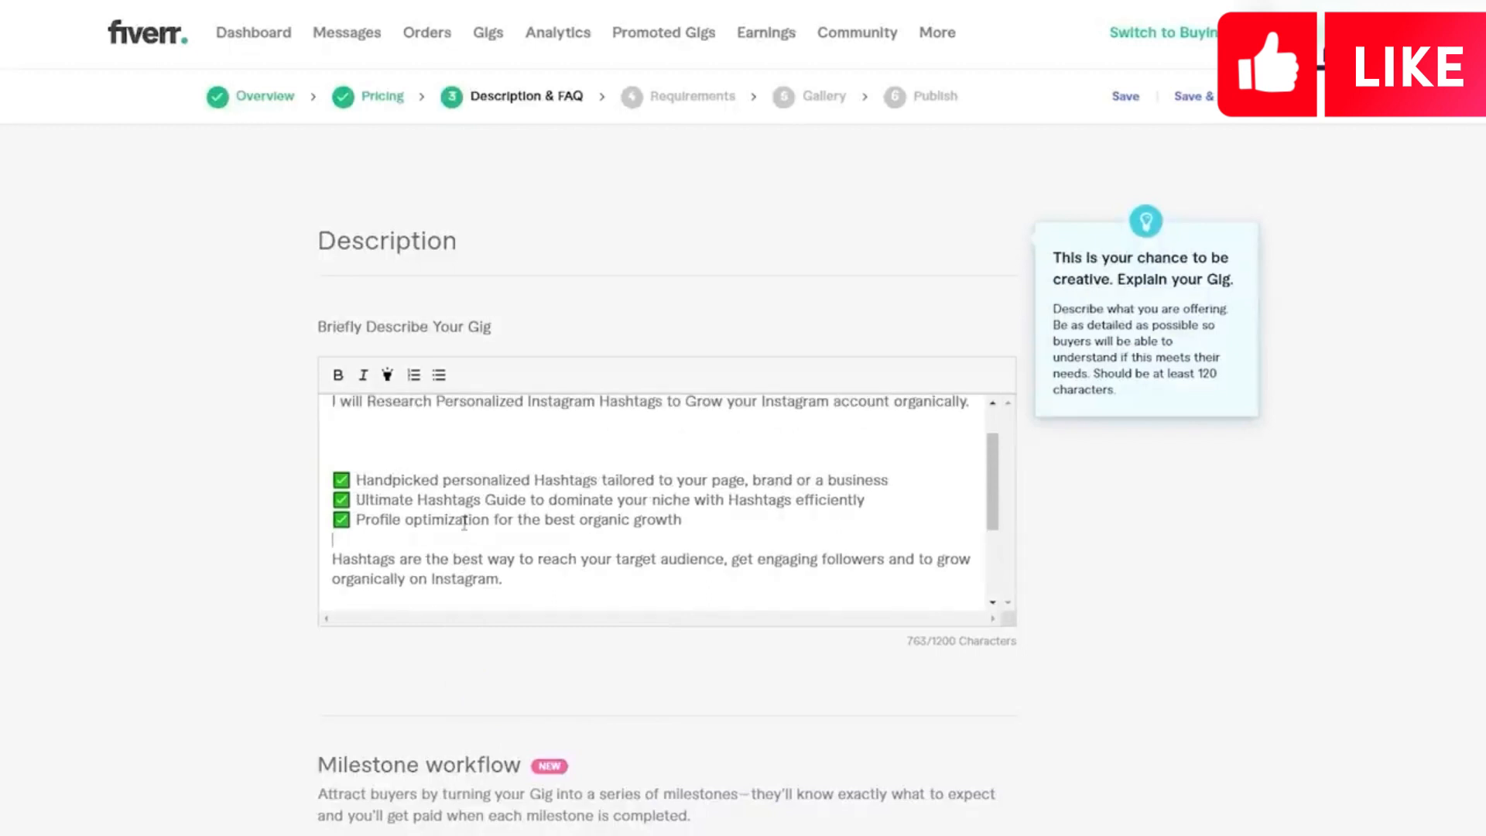
pyautogui.hotkey('shift', 'Down')
pyautogui.hotkey('shift', 'Down')
pyautogui.hotkey('ctrl', 'c')
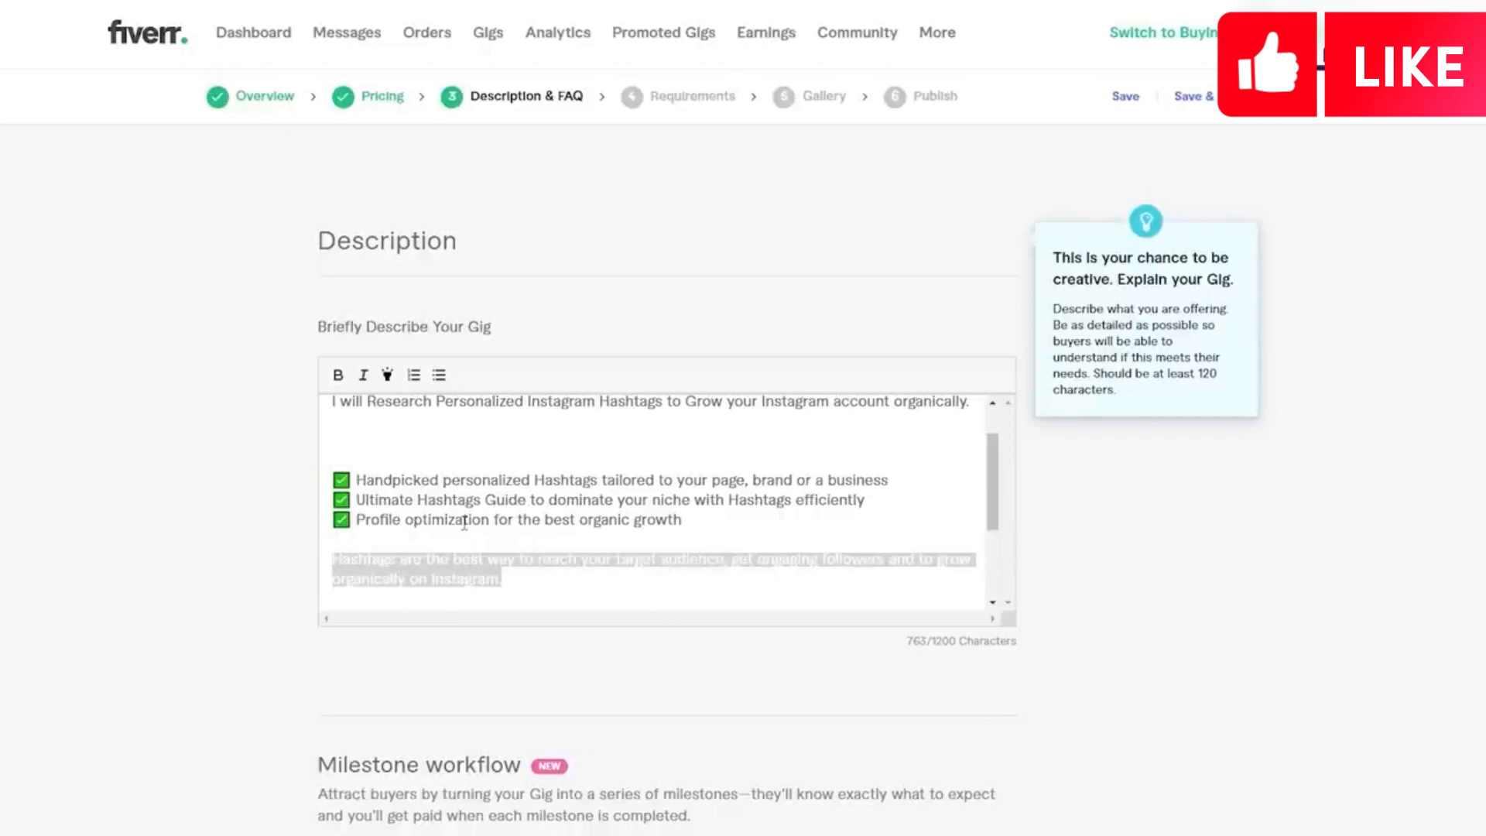
pyautogui.press('BackSpace')
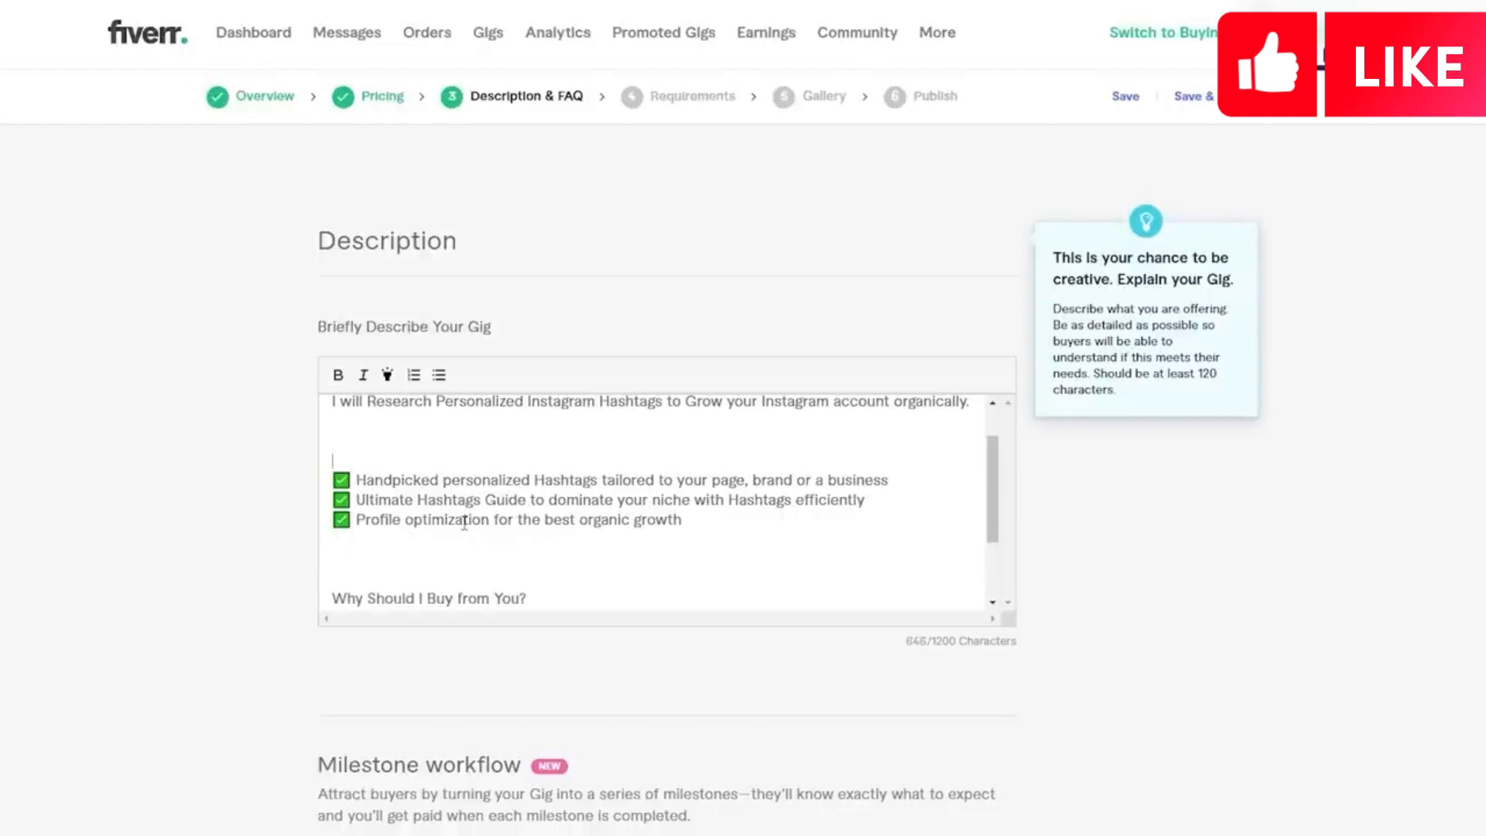
pyautogui.hotkey('ctrl', 'v')
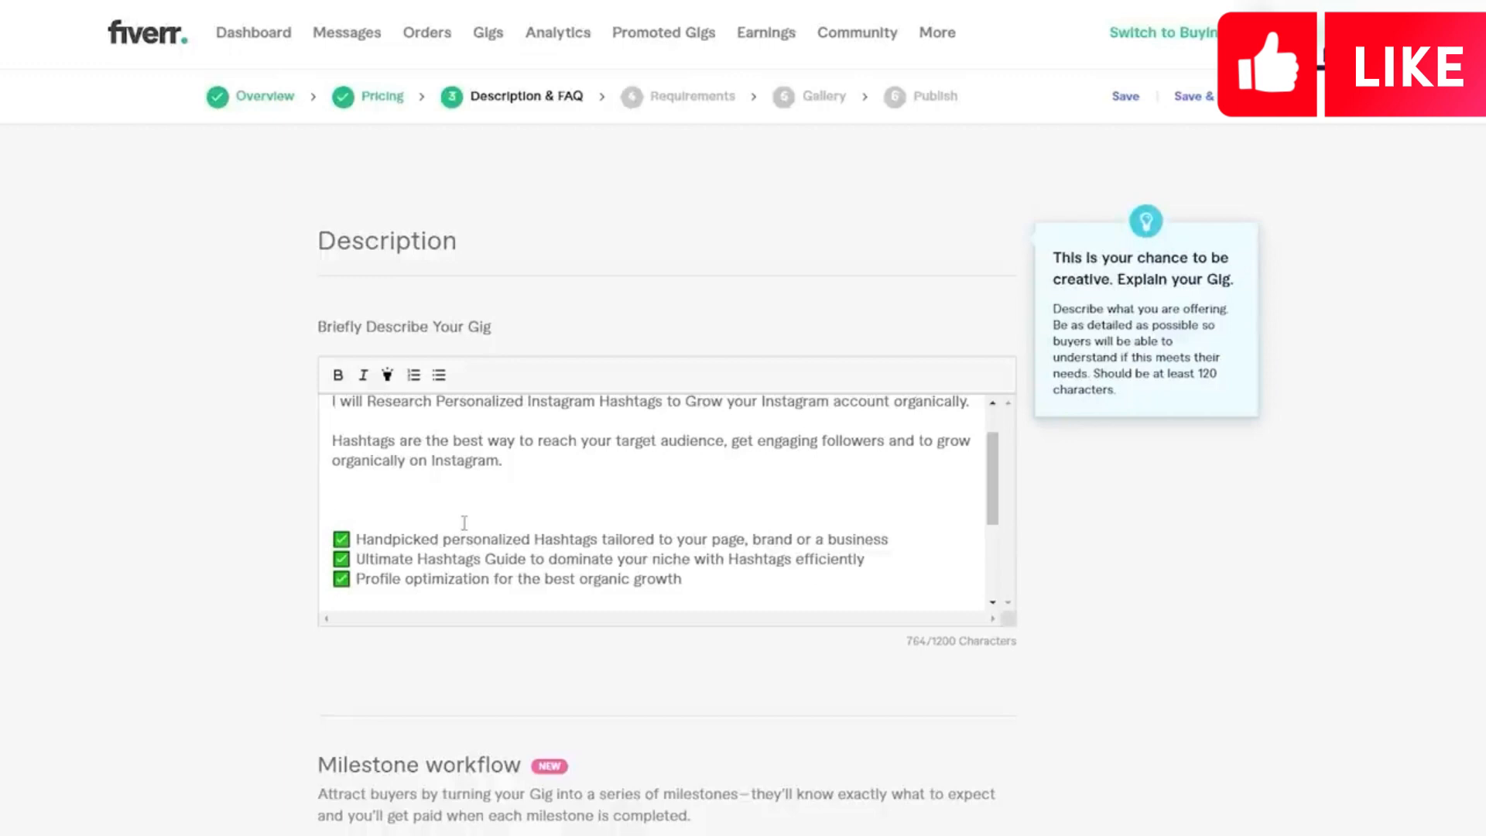
pyautogui.scroll(-1, 464, 523)
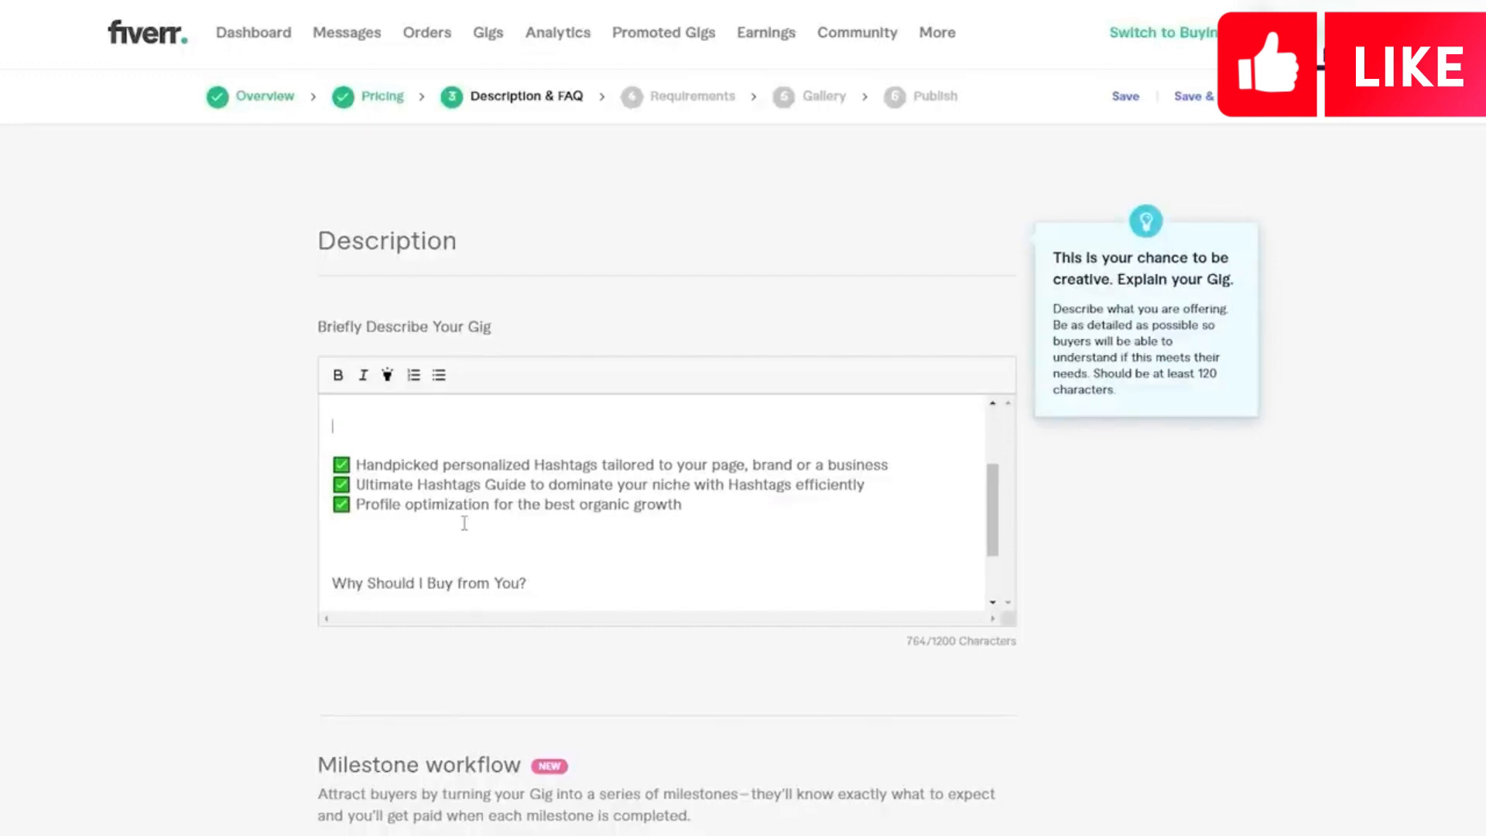
pyautogui.write('MY SERVICES?')
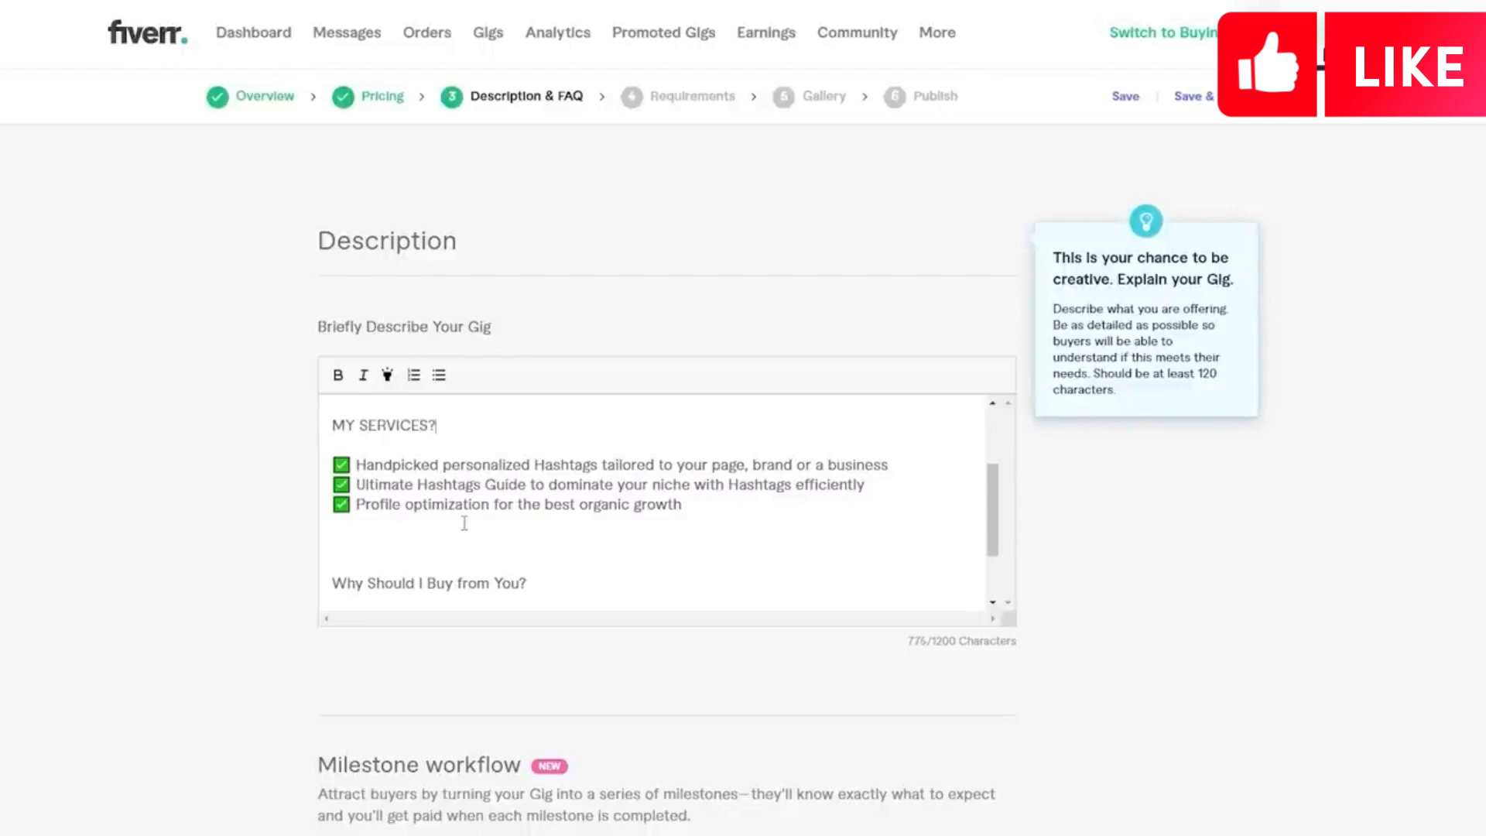
# Step: Remove the check-mark emojis from the start of the three service lines under "MY SERVICES?"
pyautogui.press('Down')
pyautogui.press('Left')
pyautogui.press('Left')
pyautogui.press('Left')
pyautogui.press('Left')
pyautogui.press('Left')
pyautogui.press('Left')
pyautogui.press('BackSpace')
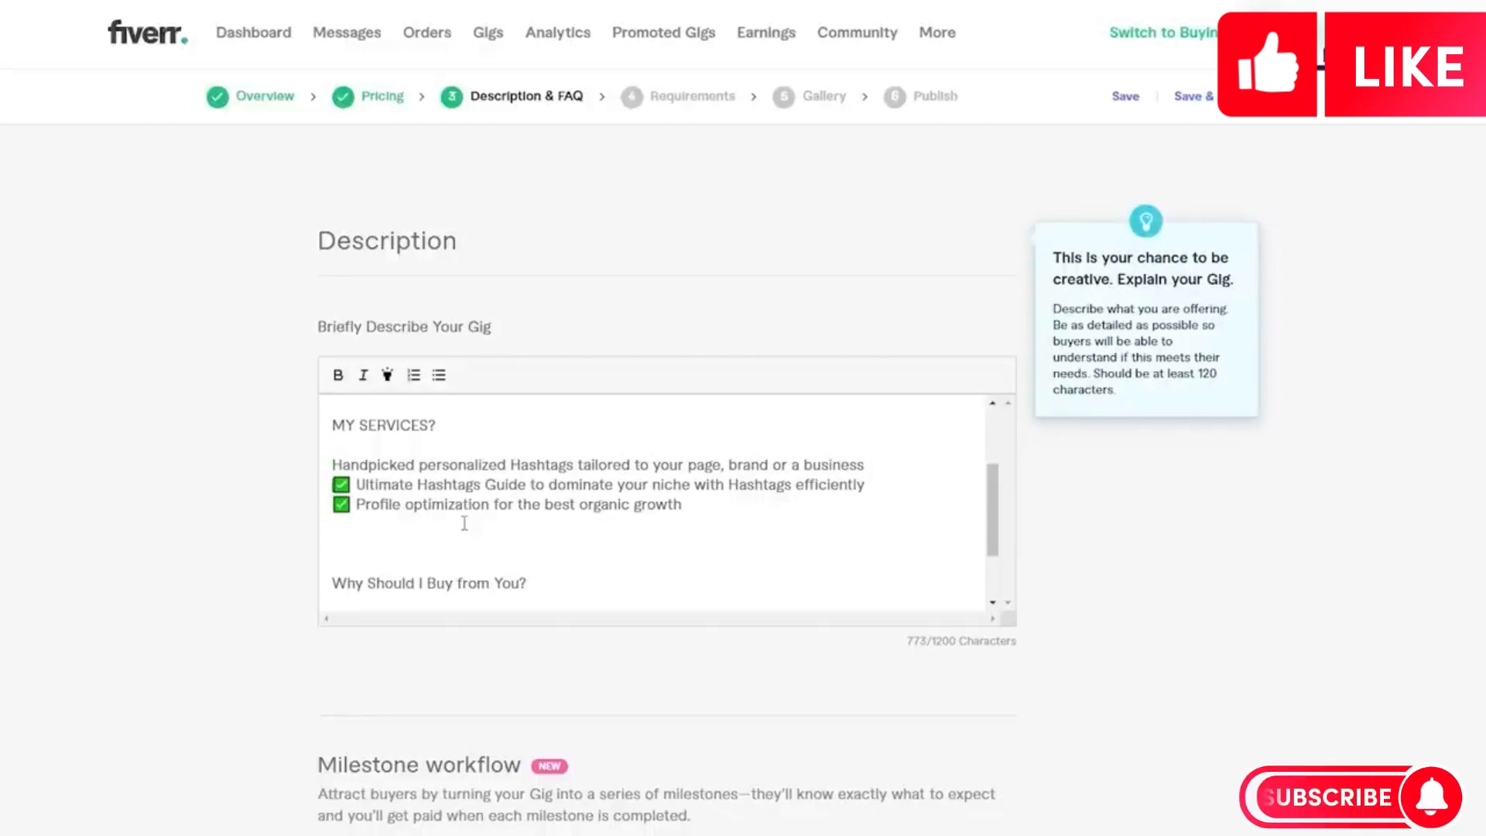
pyautogui.press('Down')
pyautogui.press('BackSpace')
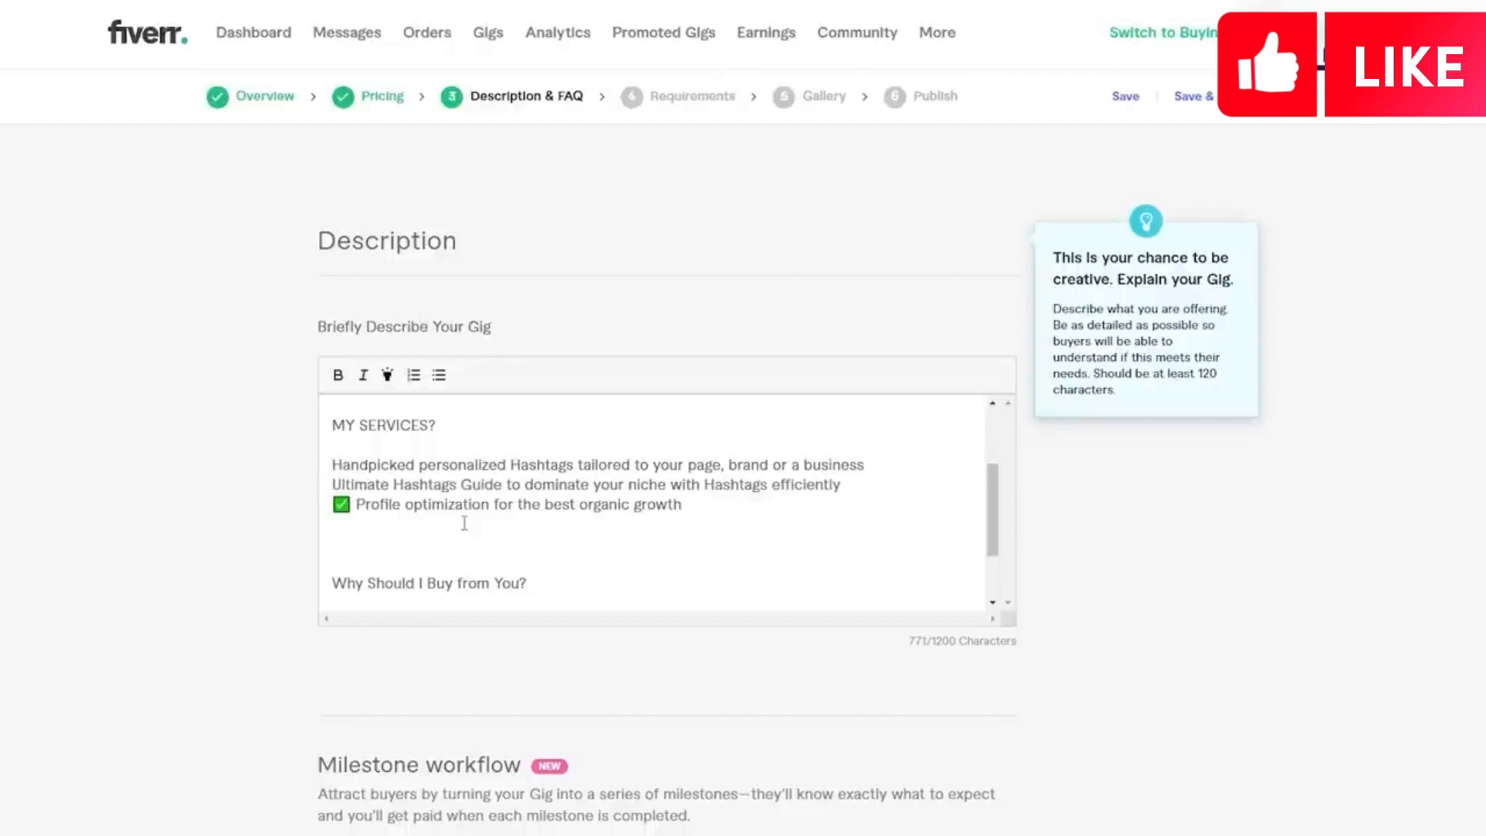
pyautogui.press('Down')
pyautogui.press('BackSpace')
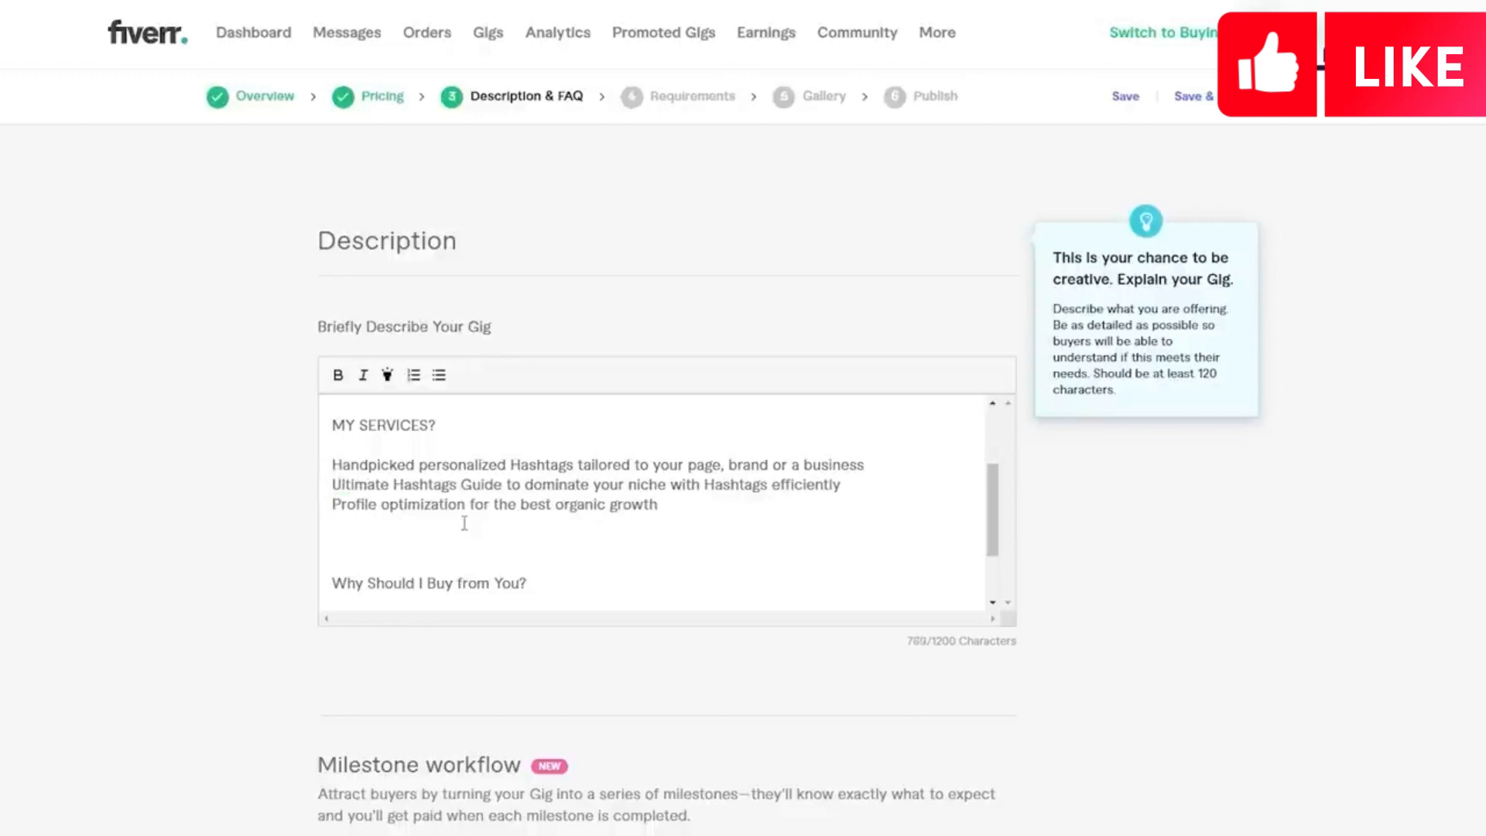
# Step: Format the three service lines as a bulleted list and end each one with a full stop
pyautogui.hotkey('shift', 'Down')
pyautogui.hotkey('shift', 'Down')
pyautogui.hotkey('shift', 'End')
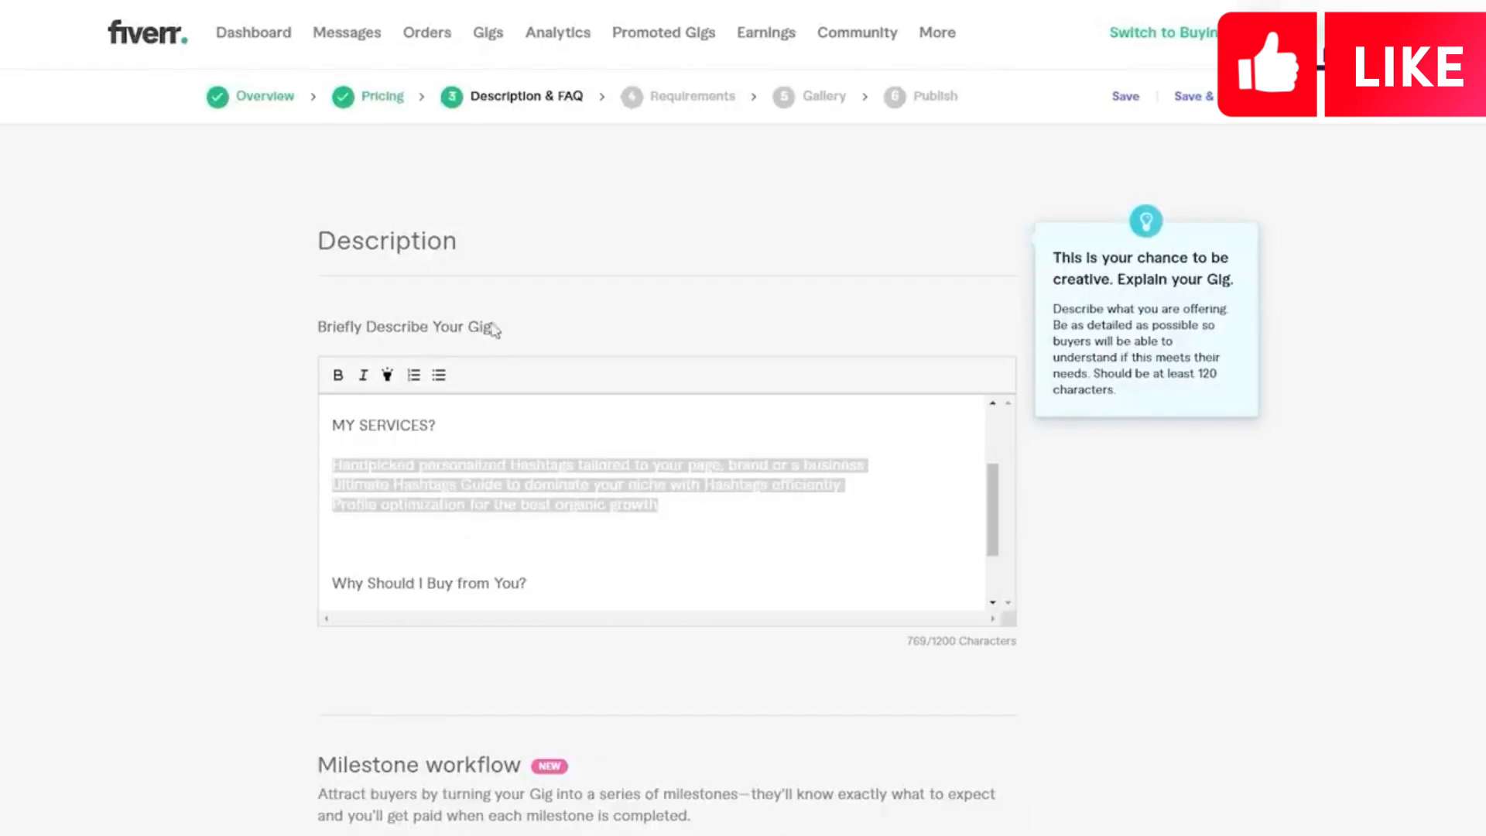
pyautogui.click(439, 374)
pyautogui.click(577, 486)
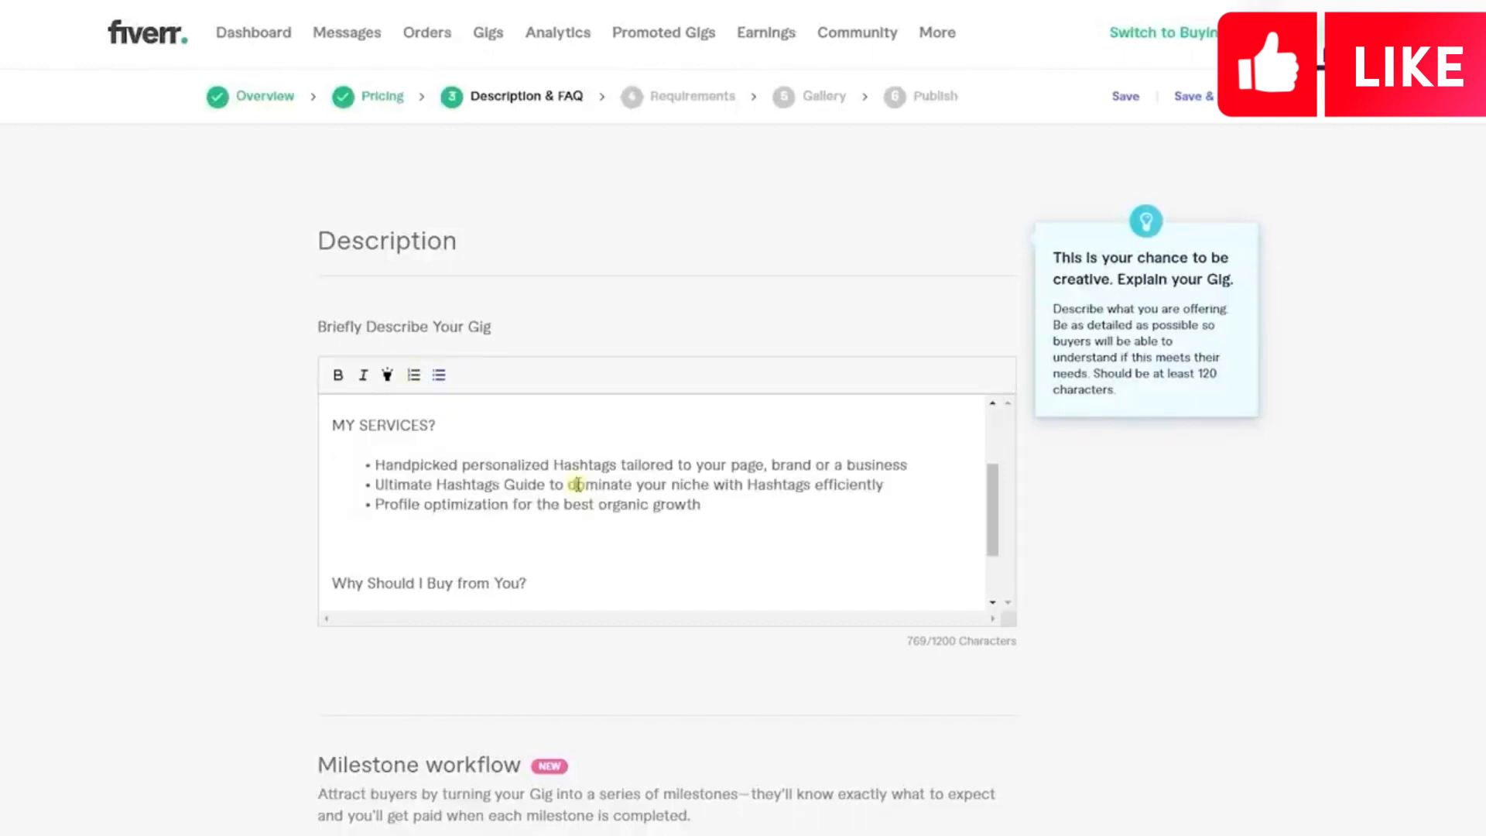
pyautogui.write('..')
pyautogui.click(920, 467)
pyautogui.write('.')
# Step: Change the "Why Should I Buy from You?" heading to "WHY ME?"
pyautogui.scroll(-2, 728, 537)
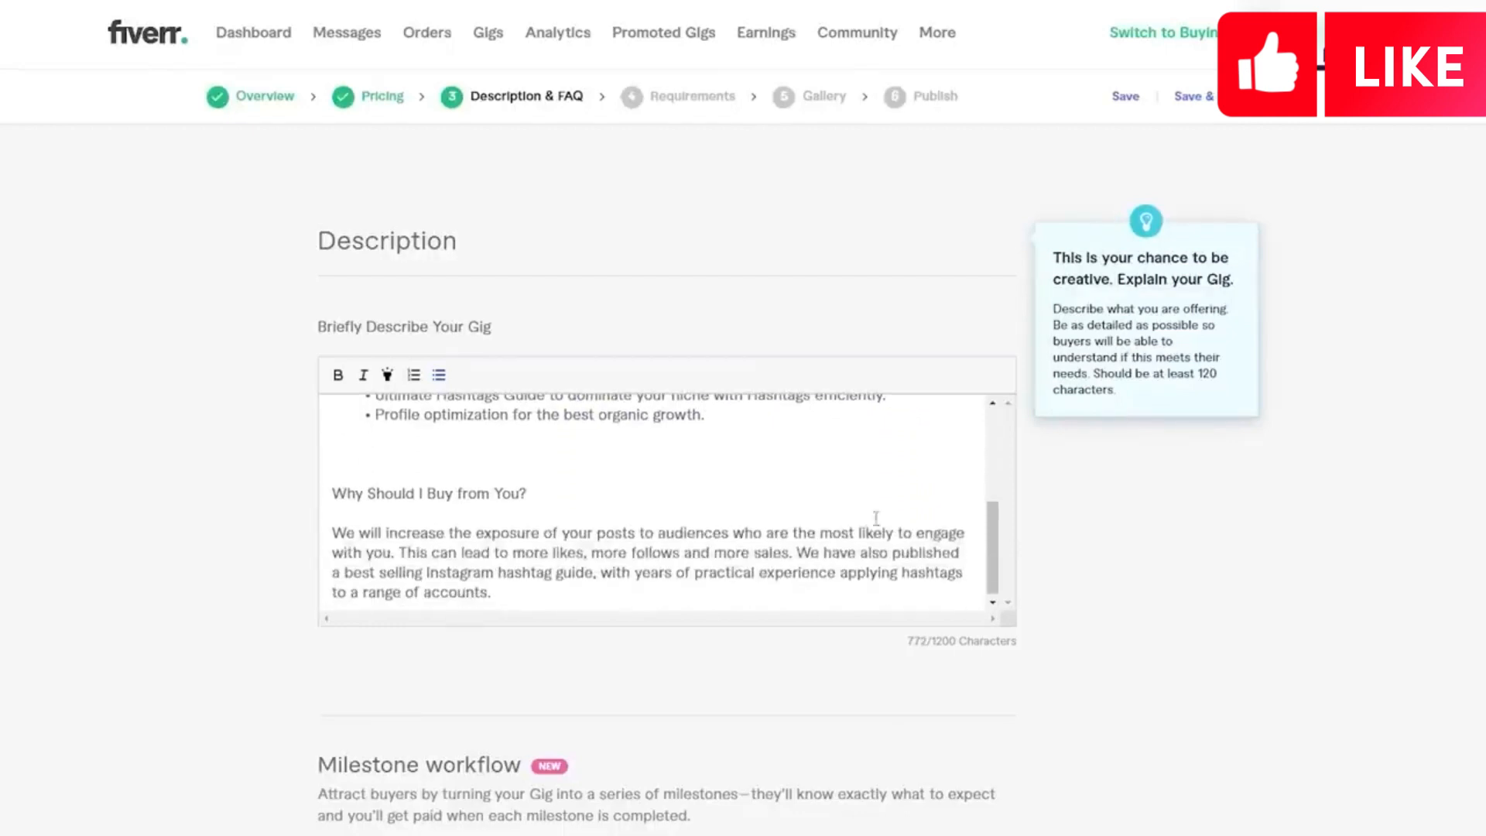
pyautogui.click(519, 490)
pyautogui.press('BackSpace')
pyautogui.press('BackSpace')
pyautogui.press('BackSpace')
pyautogui.press('BackSpace')
pyautogui.press('BackSpace')
pyautogui.press('BackSpace')
pyautogui.press('BackSpace')
pyautogui.press('BackSpace')
pyautogui.press('BackSpace')
pyautogui.press('BackSpace')
pyautogui.press('BackSpace')
pyautogui.press('BackSpace')
pyautogui.press('BackSpace')
pyautogui.press('BackSpace')
pyautogui.press('BackSpace')
pyautogui.press('BackSpace')
pyautogui.press('BackSpace')
pyautogui.press('BackSpace')
pyautogui.press('BackSpace')
pyautogui.press('BackSpace')
pyautogui.press('BackSpace')
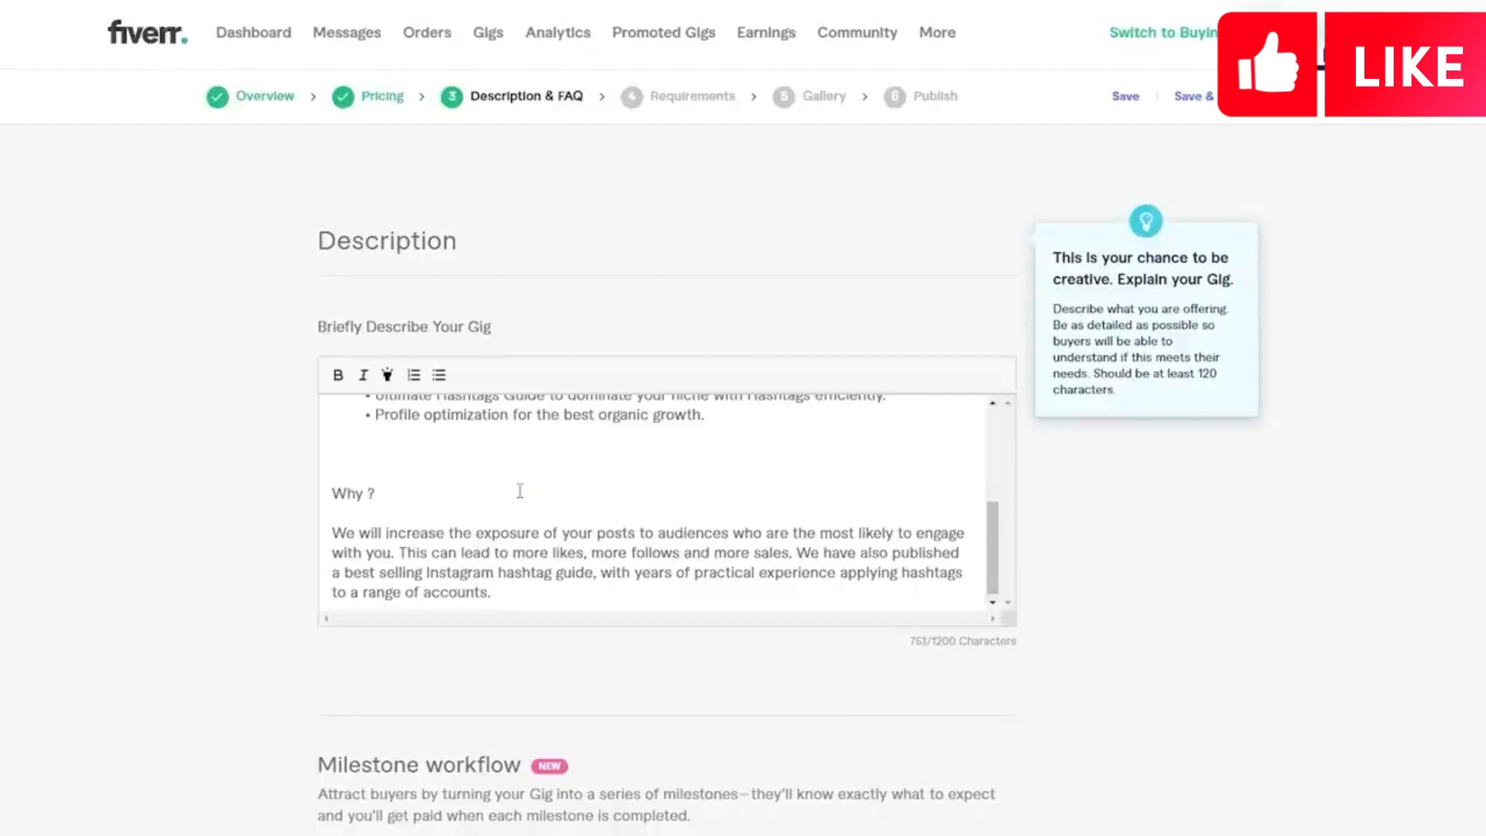
pyautogui.write('m')
pyautogui.press('BackSpace')
pyautogui.write('ME')
pyautogui.press('Left')
pyautogui.press('Left')
pyautogui.press('BackSpace')
pyautogui.press('BackSpace')
pyautogui.write('HY')
# Step: Replace "We" with "I" at the start of the paragraph under "WHY ME?"
pyautogui.click(354, 534)
pyautogui.press('BackSpace')
pyautogui.press('BackSpace')
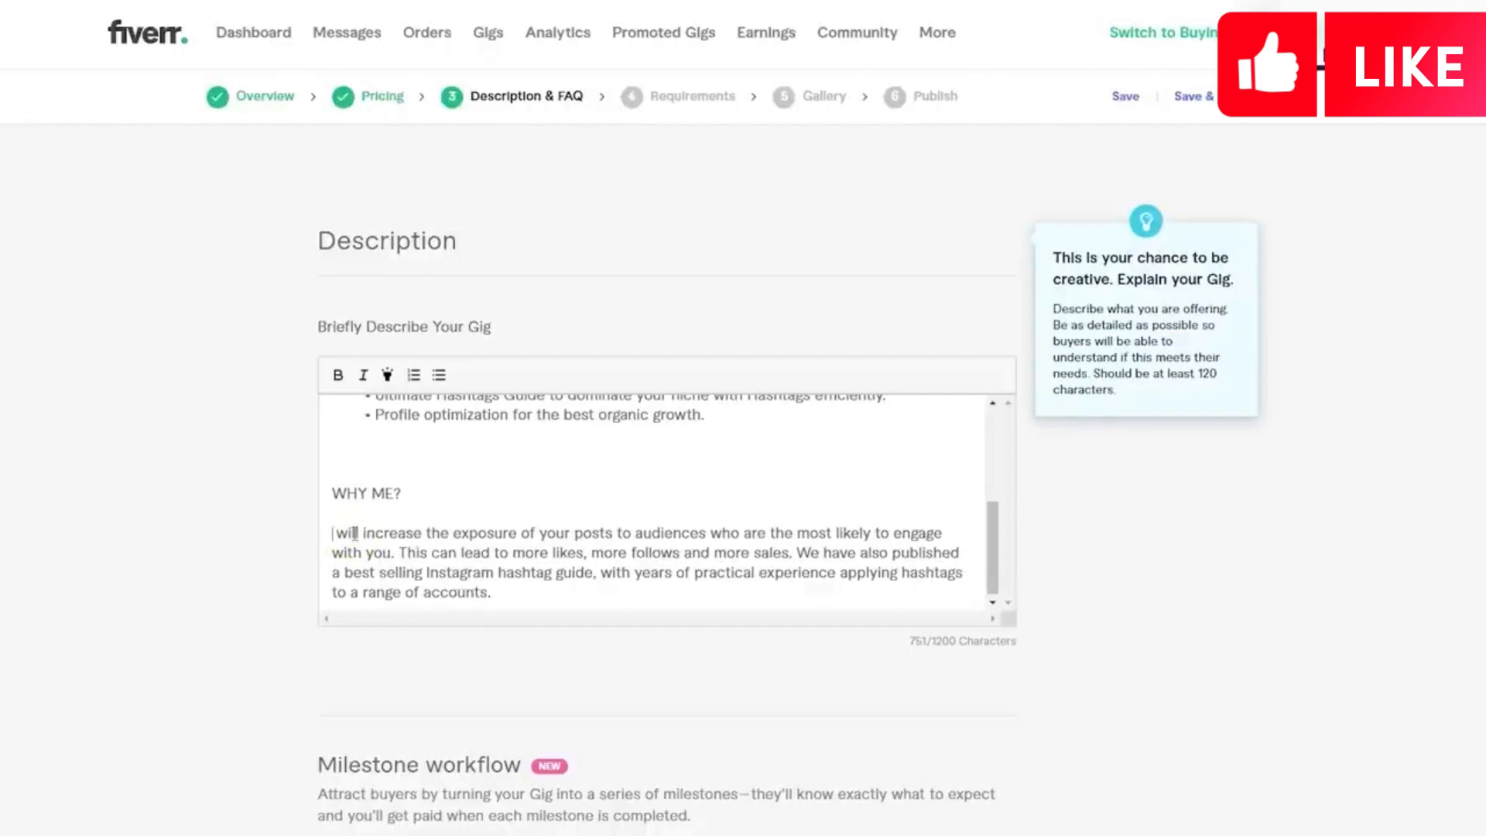
pyautogui.write('I')
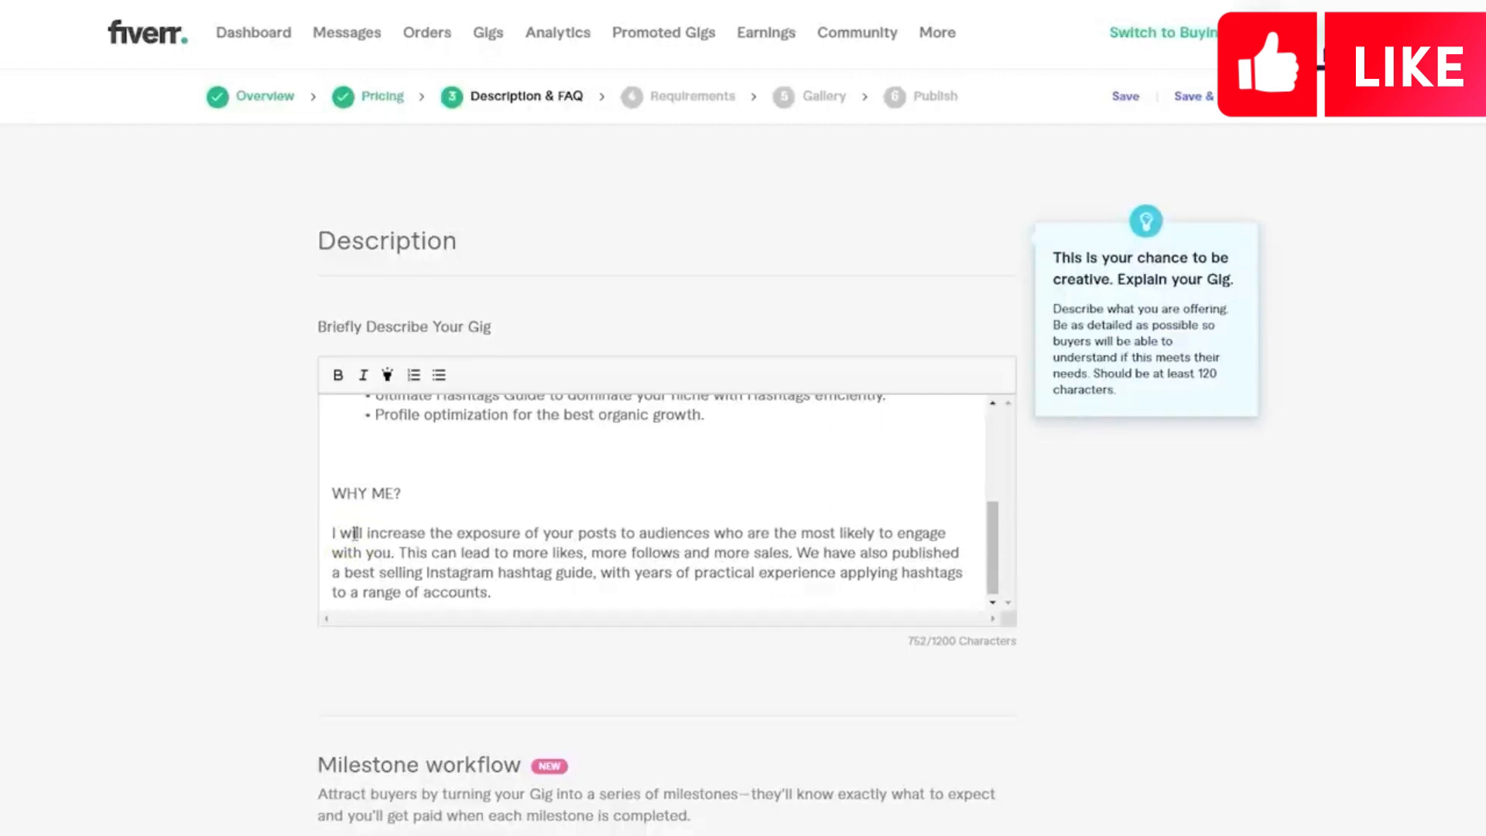
# Step: Add three line breaks after the last paragraph and delete one surplus blank line above the "WHY ME?" heading
pyautogui.scroll(-1, 709, 502)
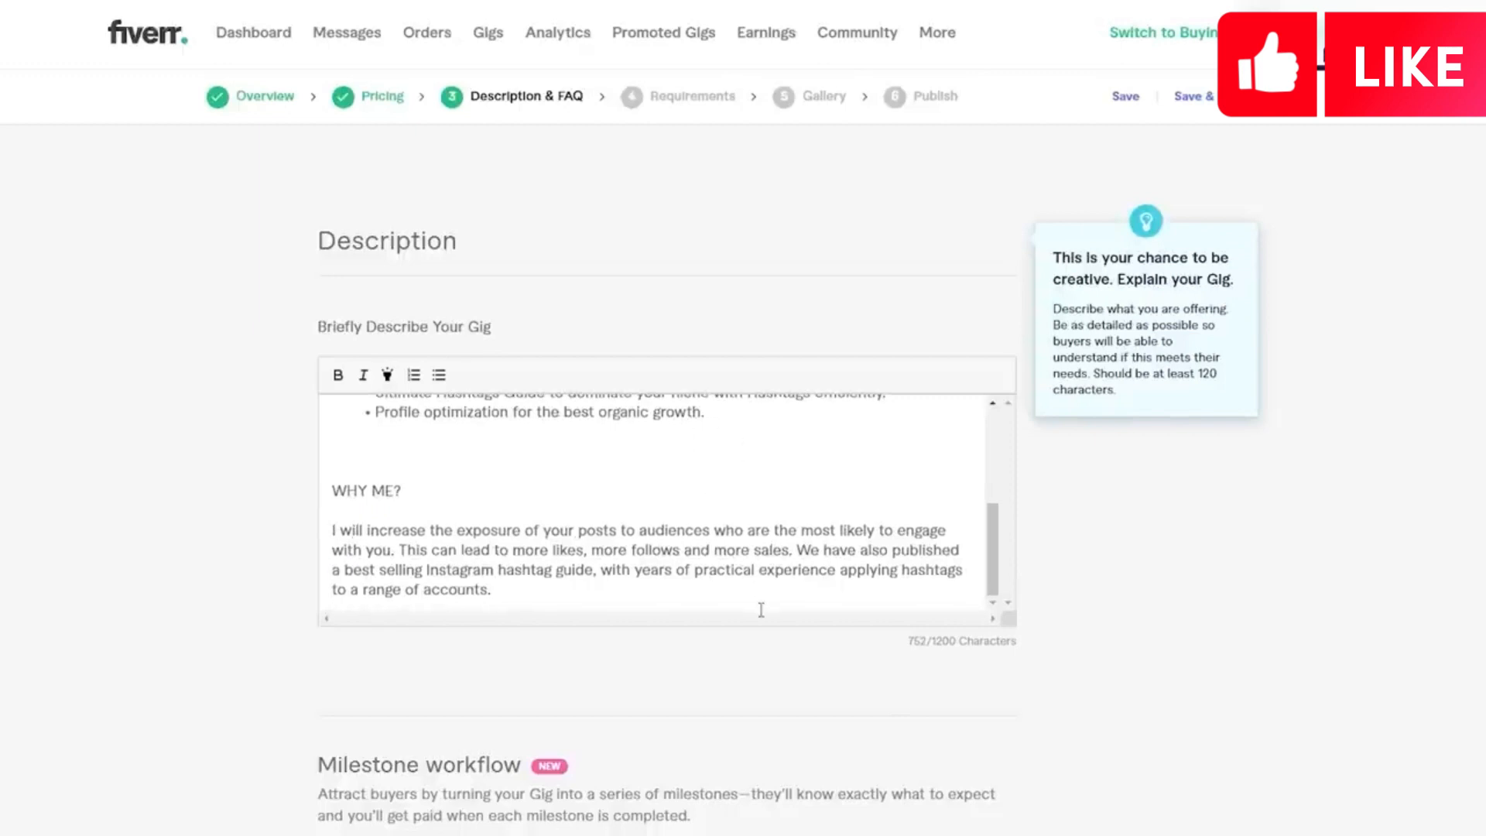
pyautogui.click(759, 585)
pyautogui.press('Return')
pyautogui.press('Return')
pyautogui.press('Return')
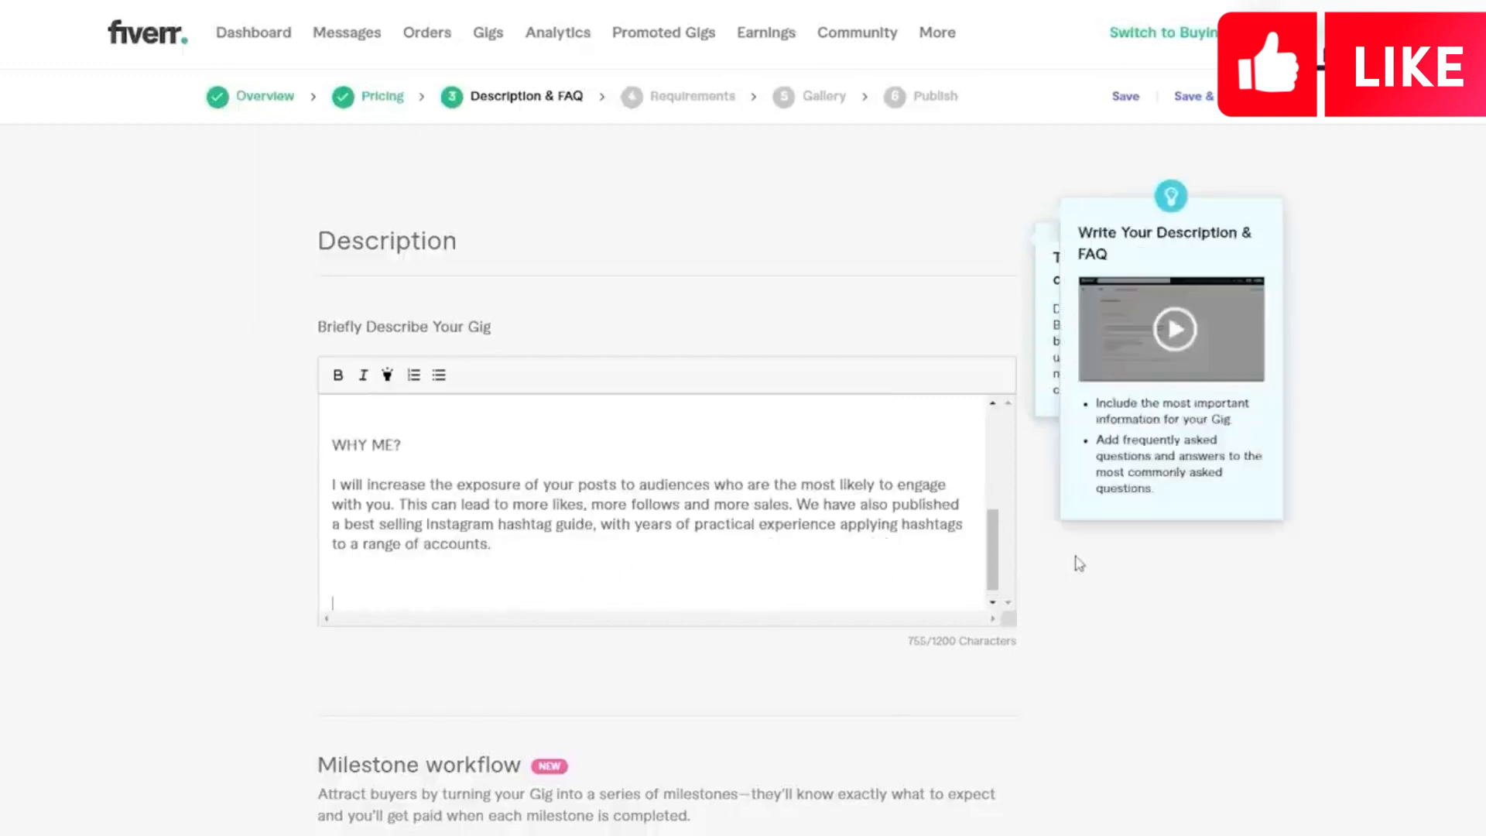
pyautogui.moveTo(990, 563); pyautogui.dragTo(988, 444)
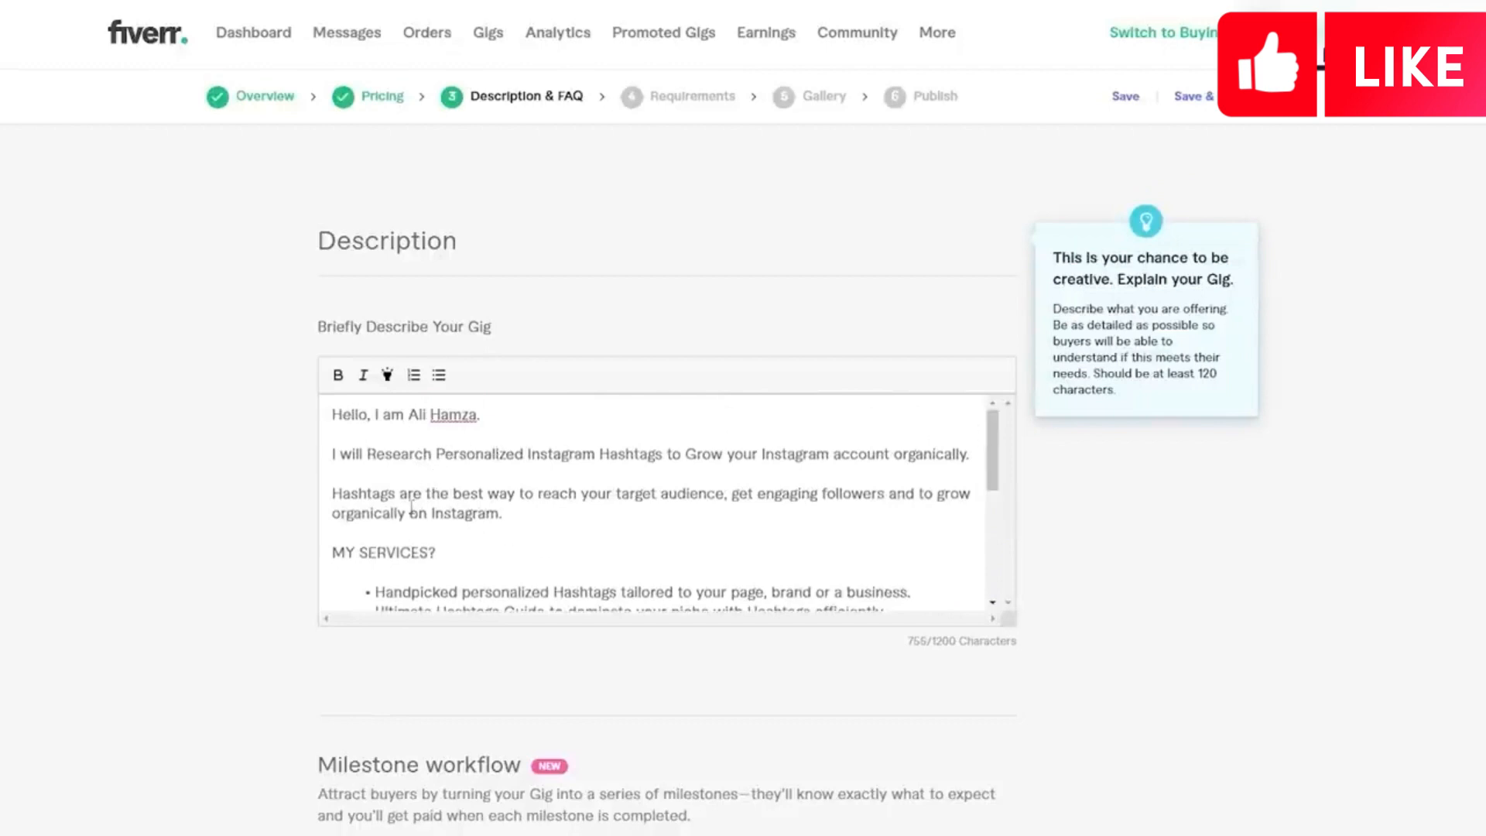
pyautogui.moveTo(992, 492); pyautogui.dragTo(994, 550)
pyautogui.click(707, 541)
pyautogui.press('BackSpace')
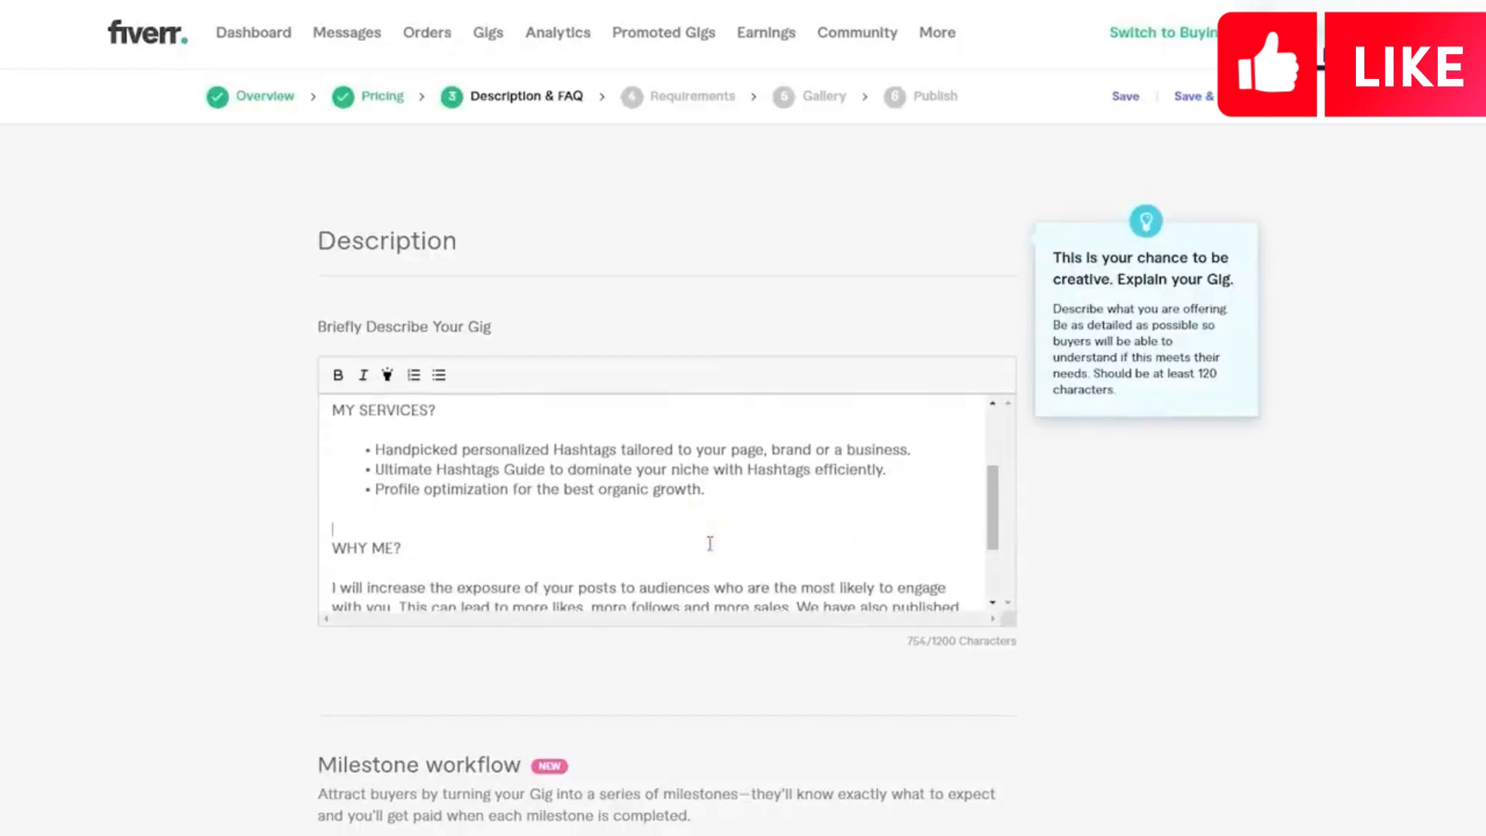
pyautogui.moveTo(995, 532); pyautogui.dragTo(996, 551)
pyautogui.click(557, 534)
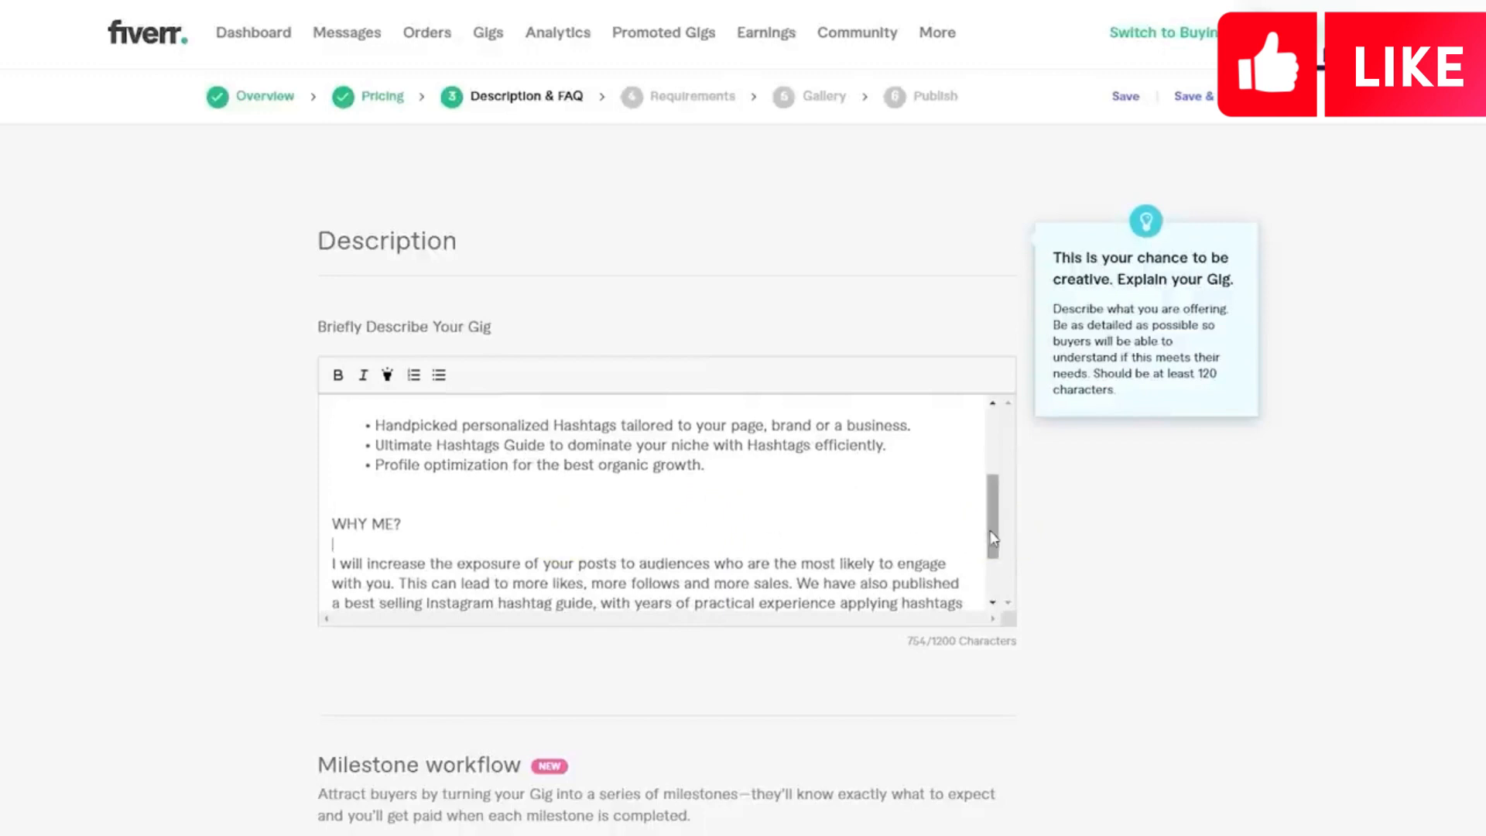
# Step: Bold "Research Personalized Instagram Hashtags" and "Instagram account organically." in the opening "I will" sentence
pyautogui.scroll(3, 993, 538)
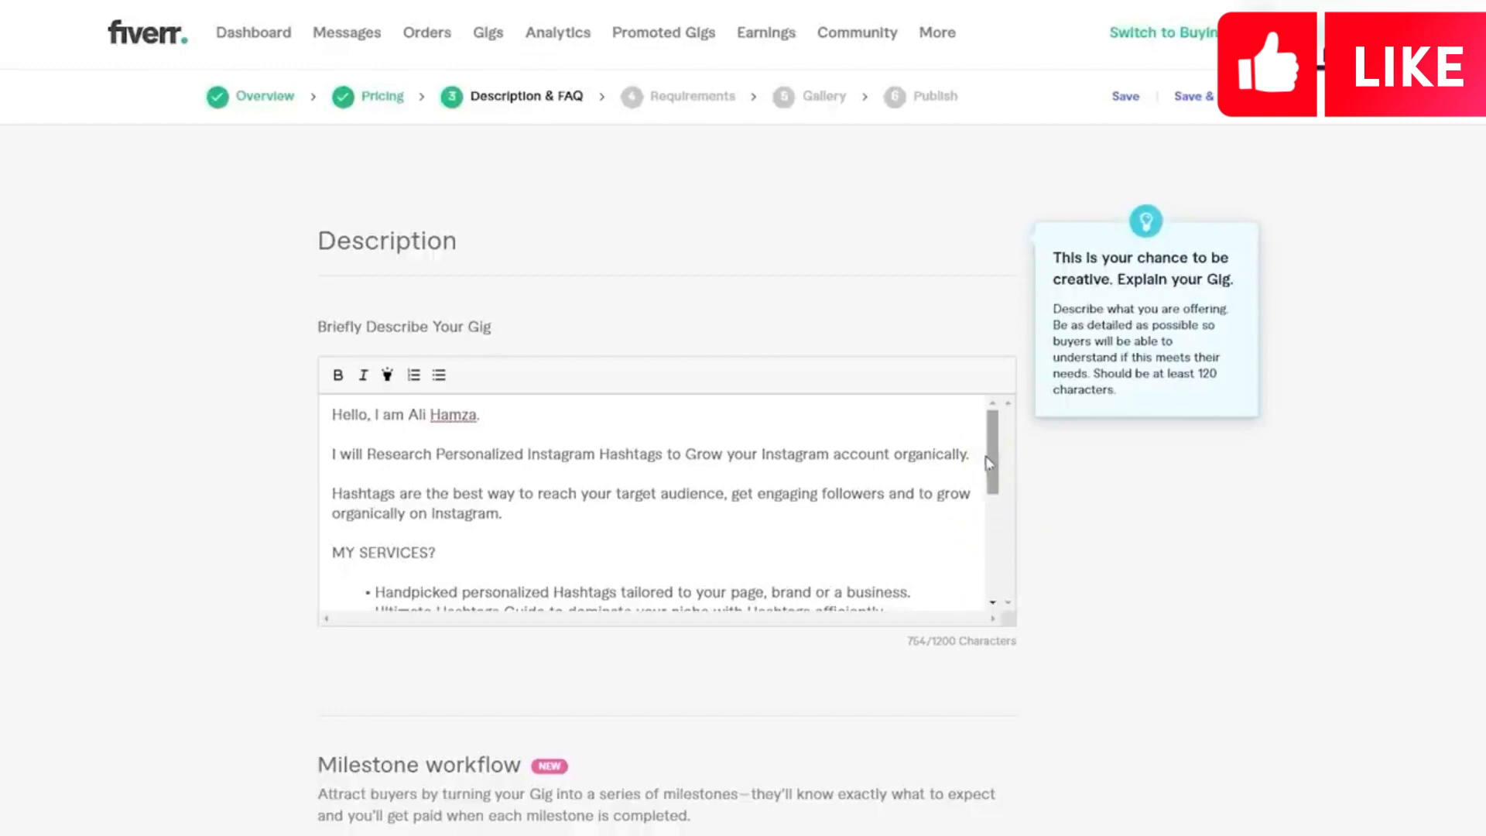
pyautogui.moveTo(366, 455); pyautogui.dragTo(667, 456)
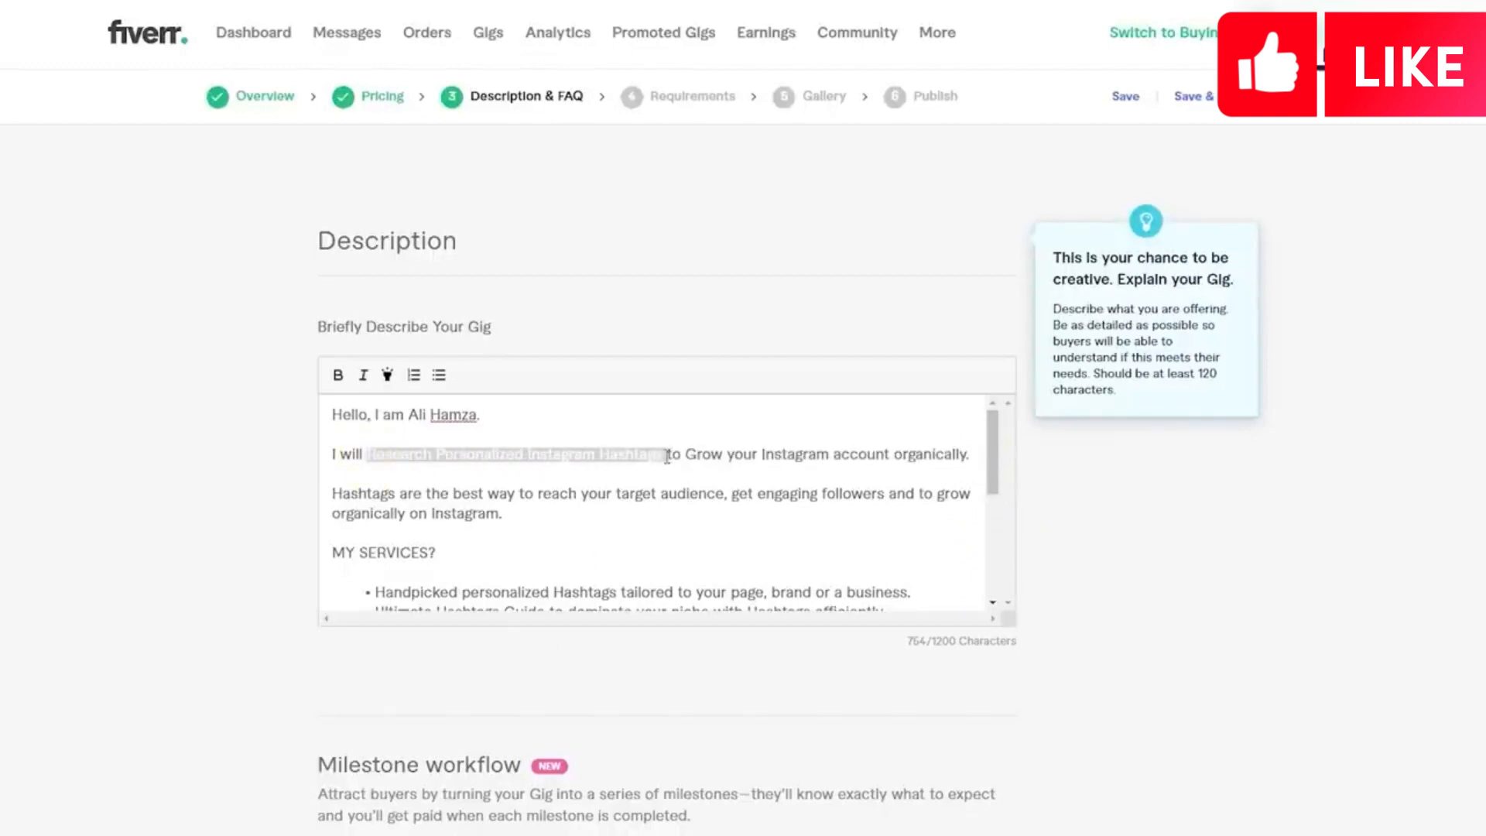
pyautogui.click(339, 378)
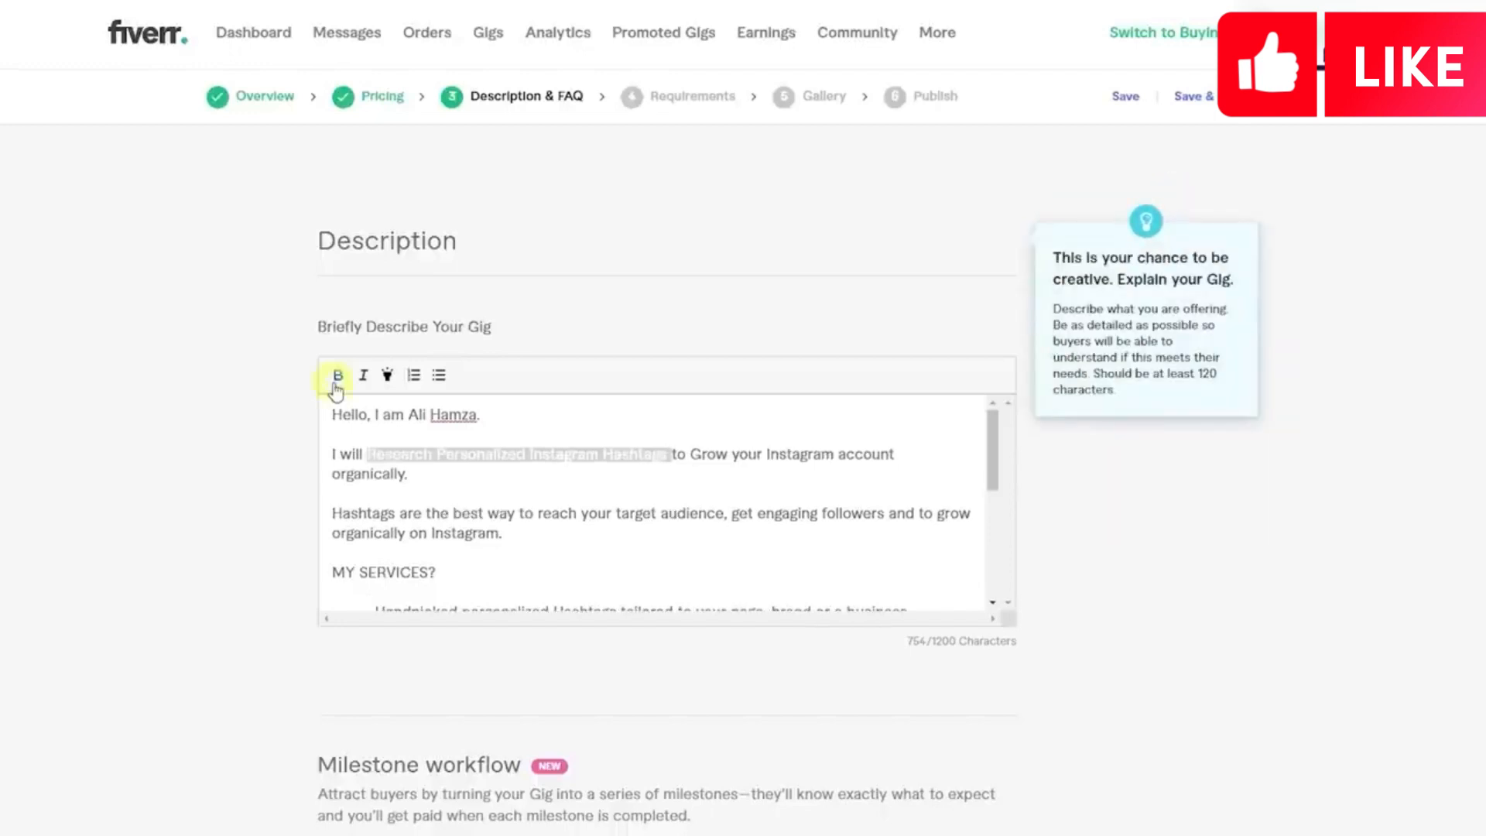
pyautogui.click(481, 496)
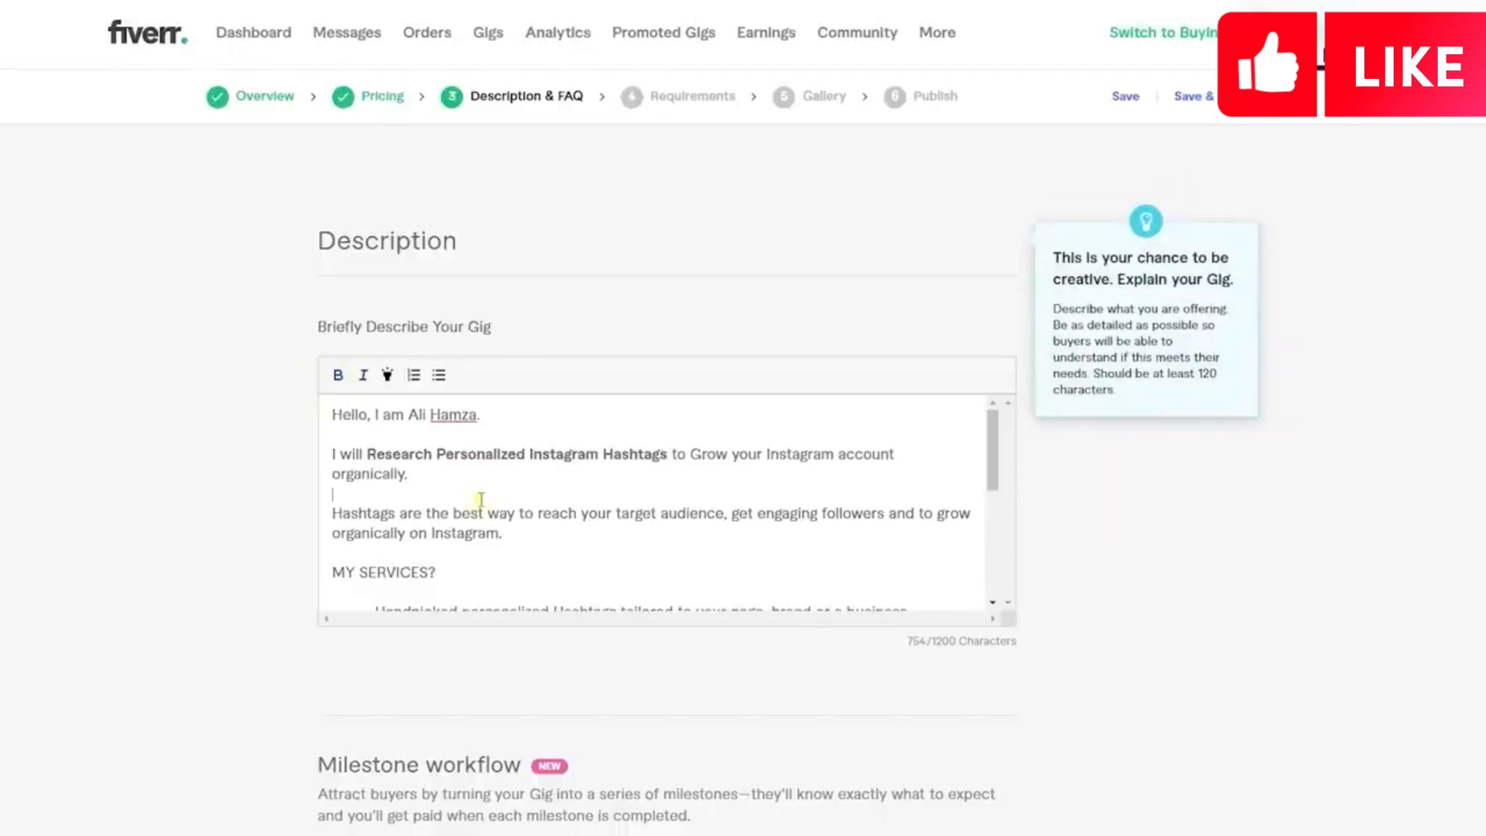
pyautogui.doubleClick(768, 454)
pyautogui.hotkey('shift', 'Down')
pyautogui.click(338, 376)
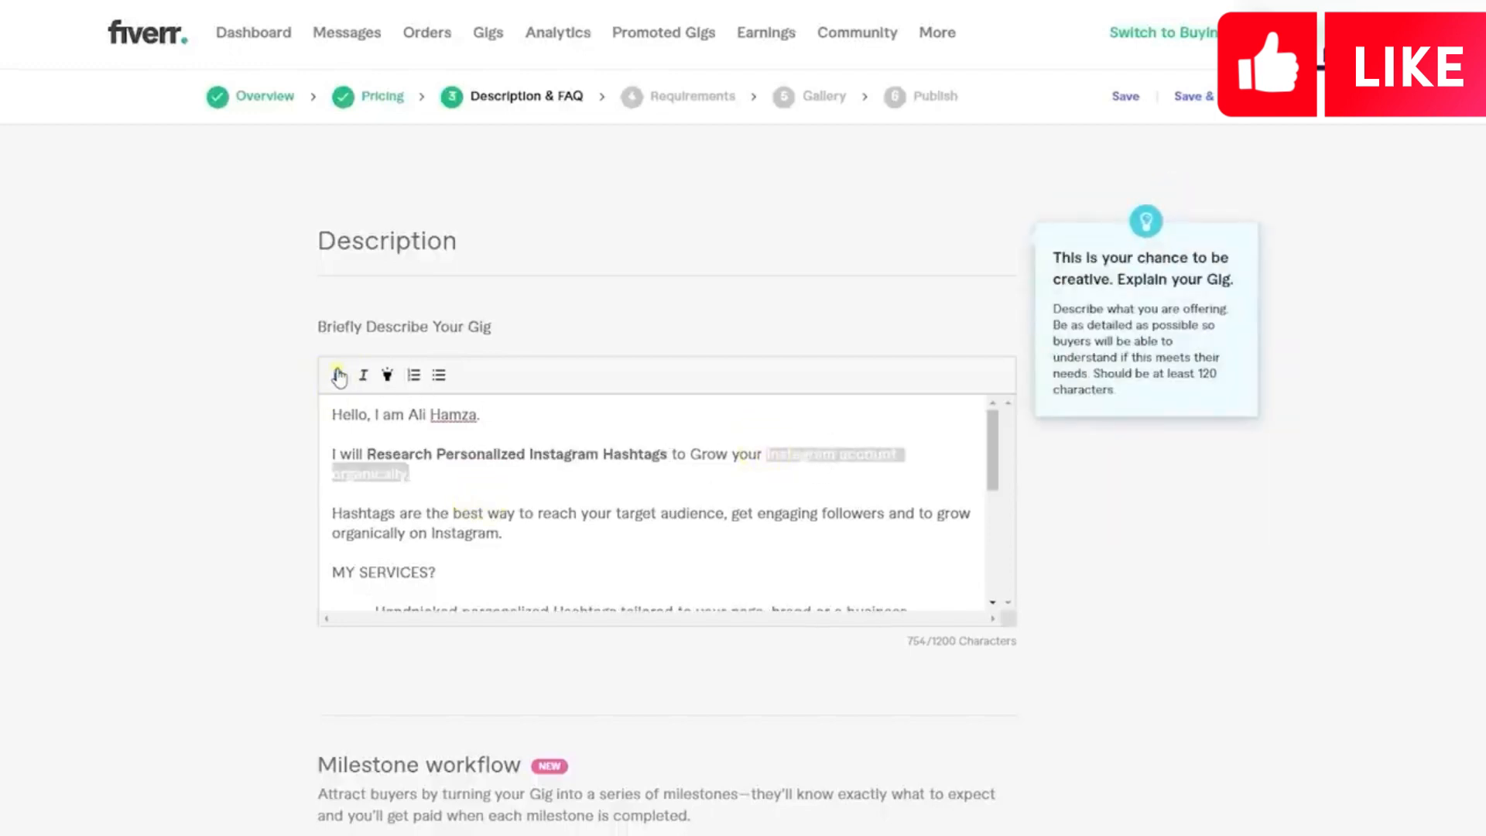
pyautogui.click(495, 478)
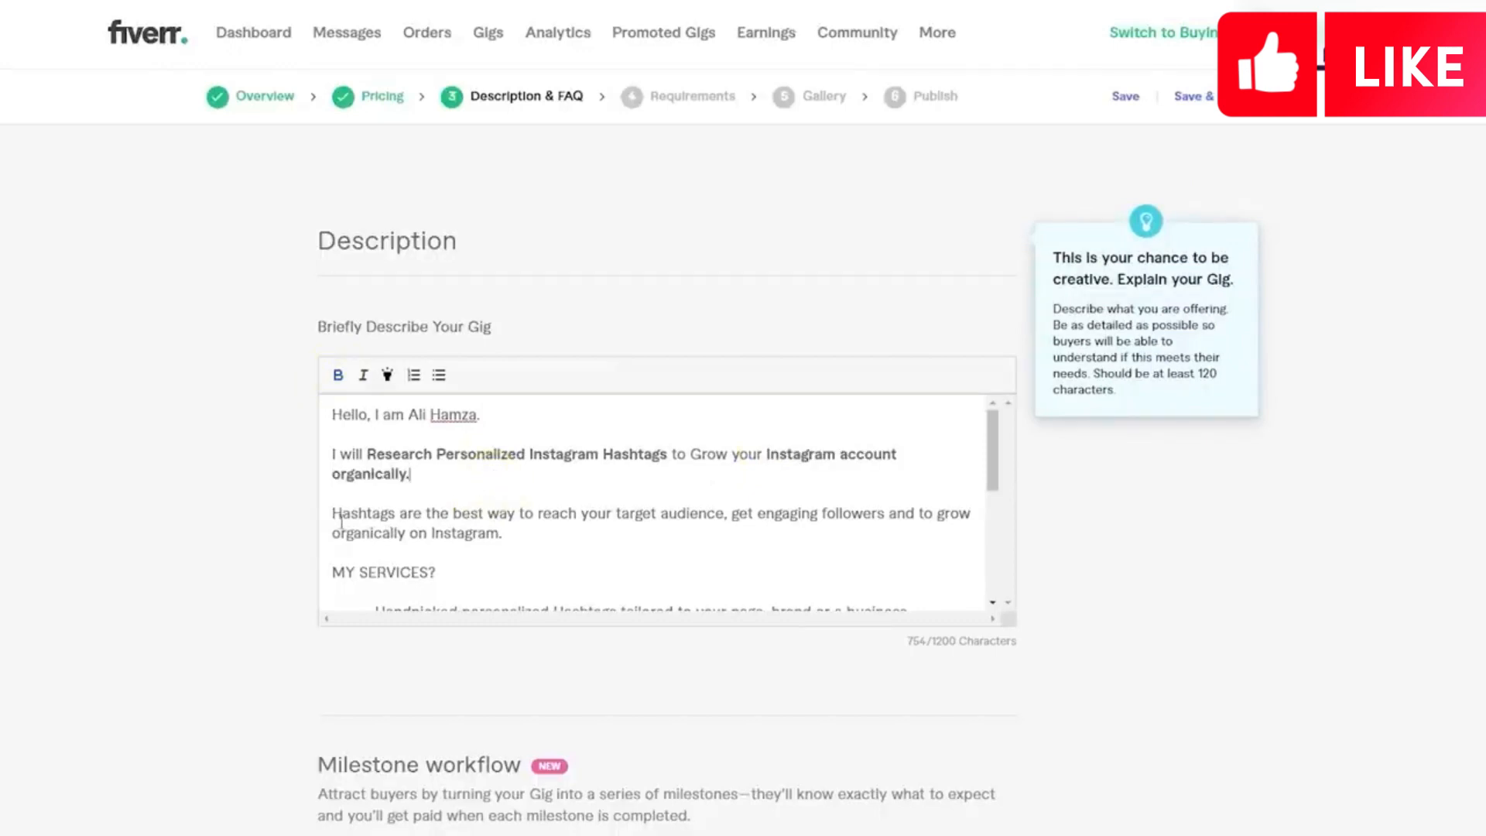
# Step: Highlight "Hashtags" and the phrase from "target audience" to "on Instagram." in the second paragraph, and bold that phrase
pyautogui.moveTo(333, 513); pyautogui.dragTo(394, 514)
pyautogui.click(447, 507)
pyautogui.moveTo(616, 514); pyautogui.dragTo(721, 548)
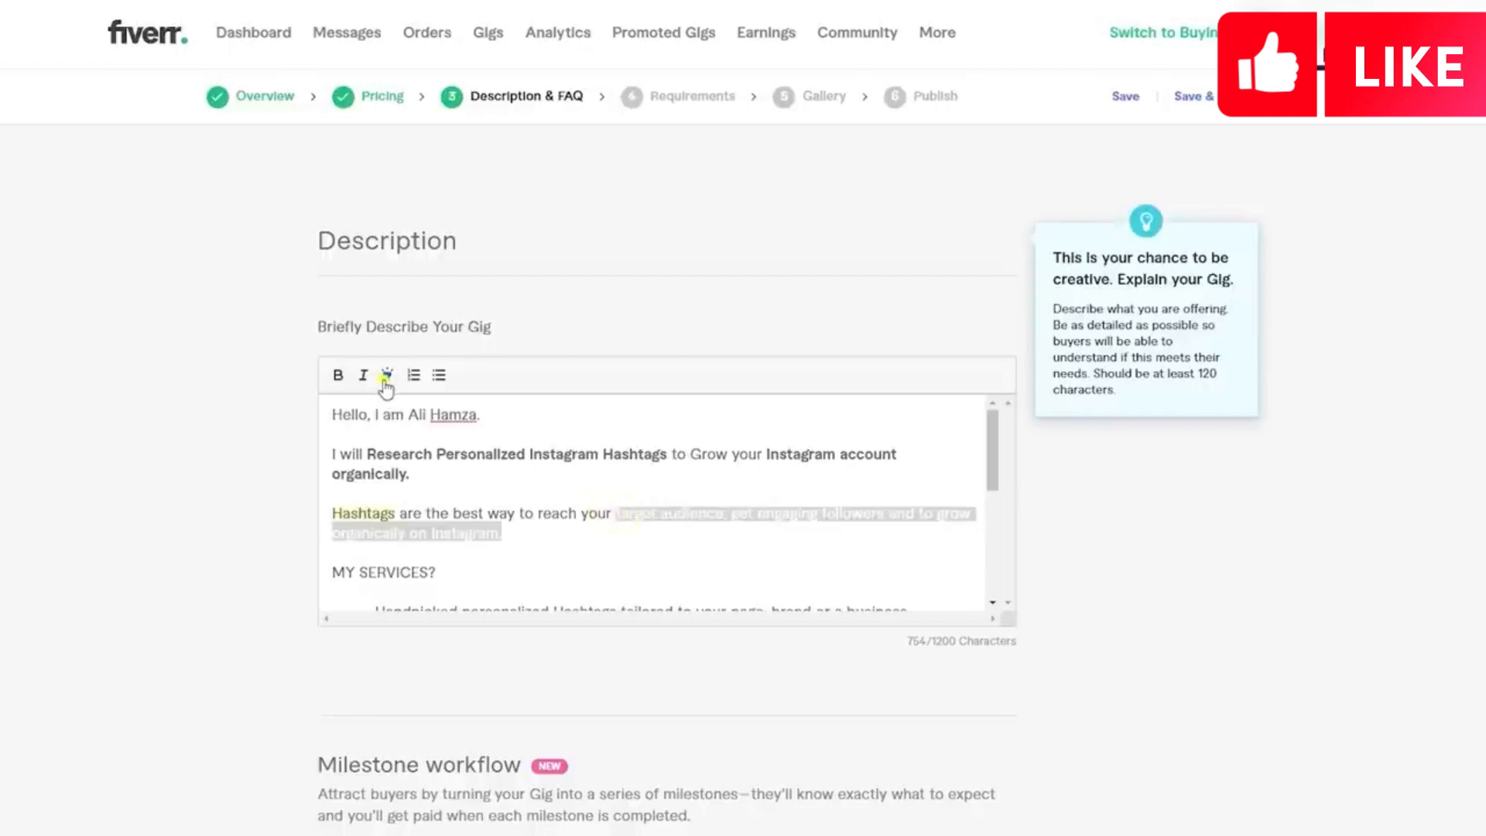
pyautogui.click(338, 375)
pyautogui.click(670, 560)
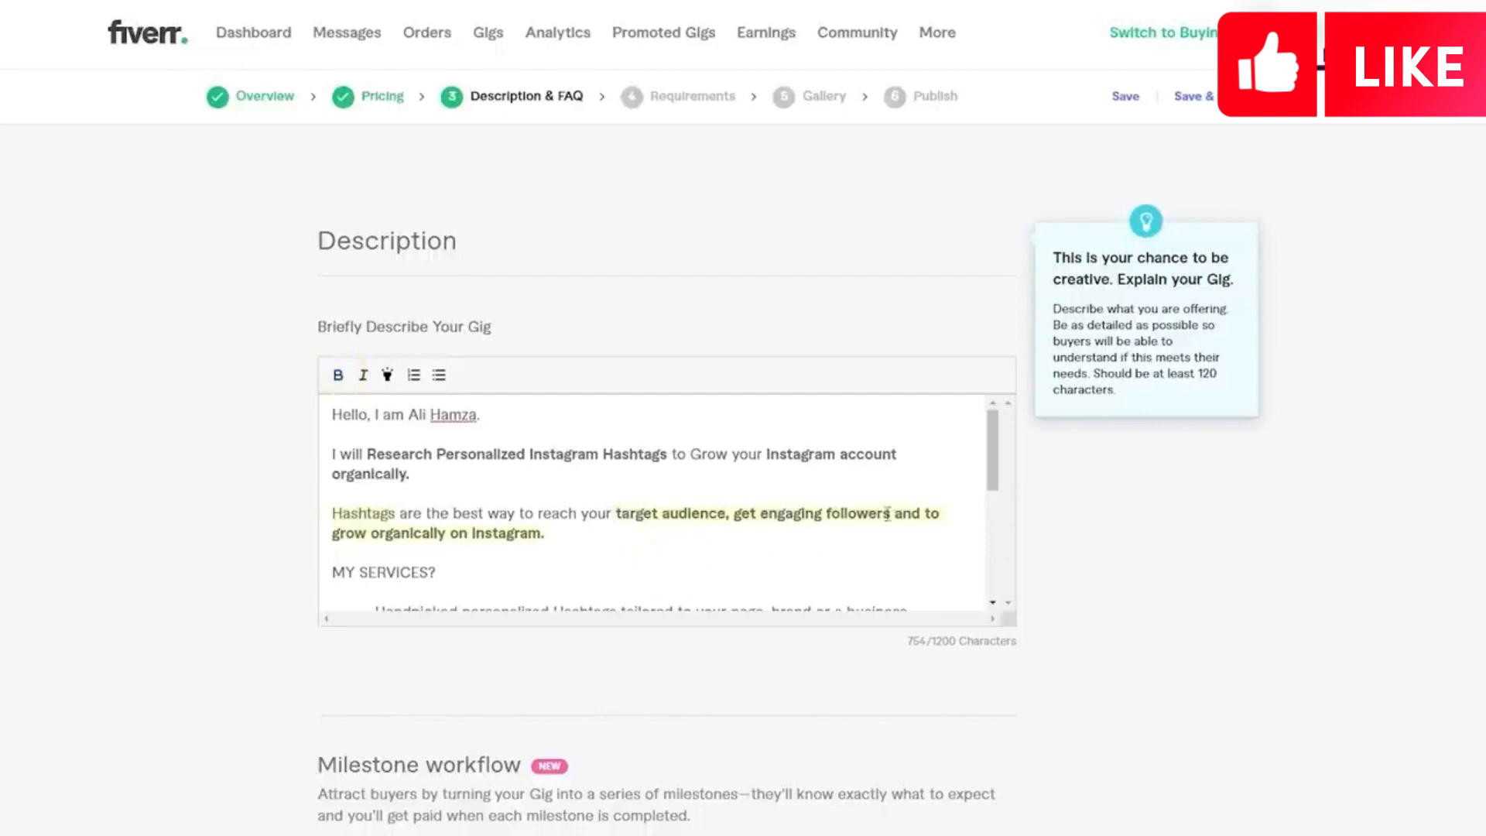
# Step: Bold the "MY SERVICES?" and "WHY ME?" headings
pyautogui.moveTo(992, 474); pyautogui.dragTo(991, 509)
pyautogui.tripleClick(408, 486)
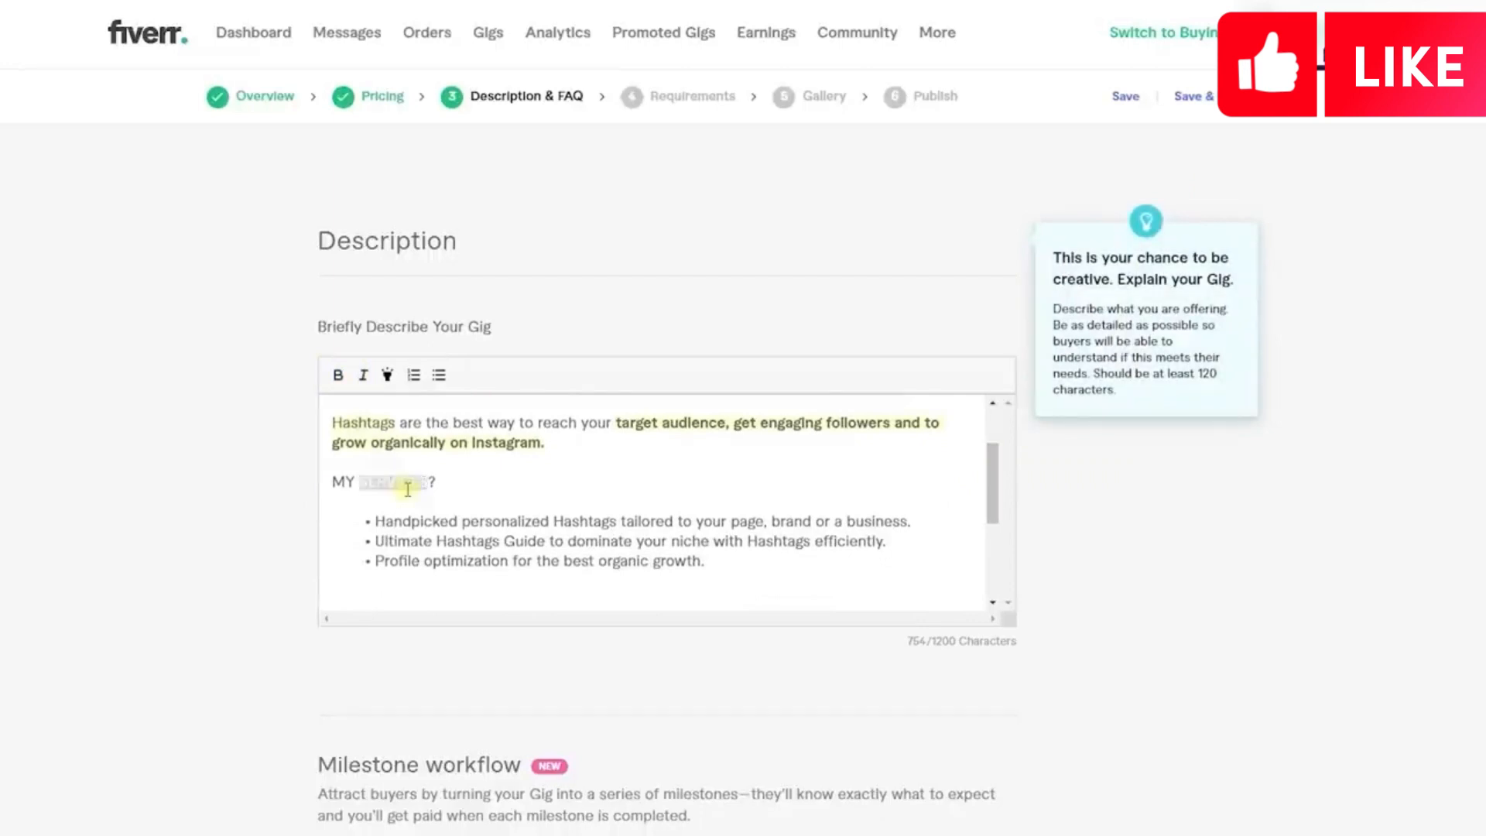
pyautogui.click(338, 375)
pyautogui.click(505, 491)
pyautogui.scroll(-1, 505, 495)
pyautogui.tripleClick(393, 528)
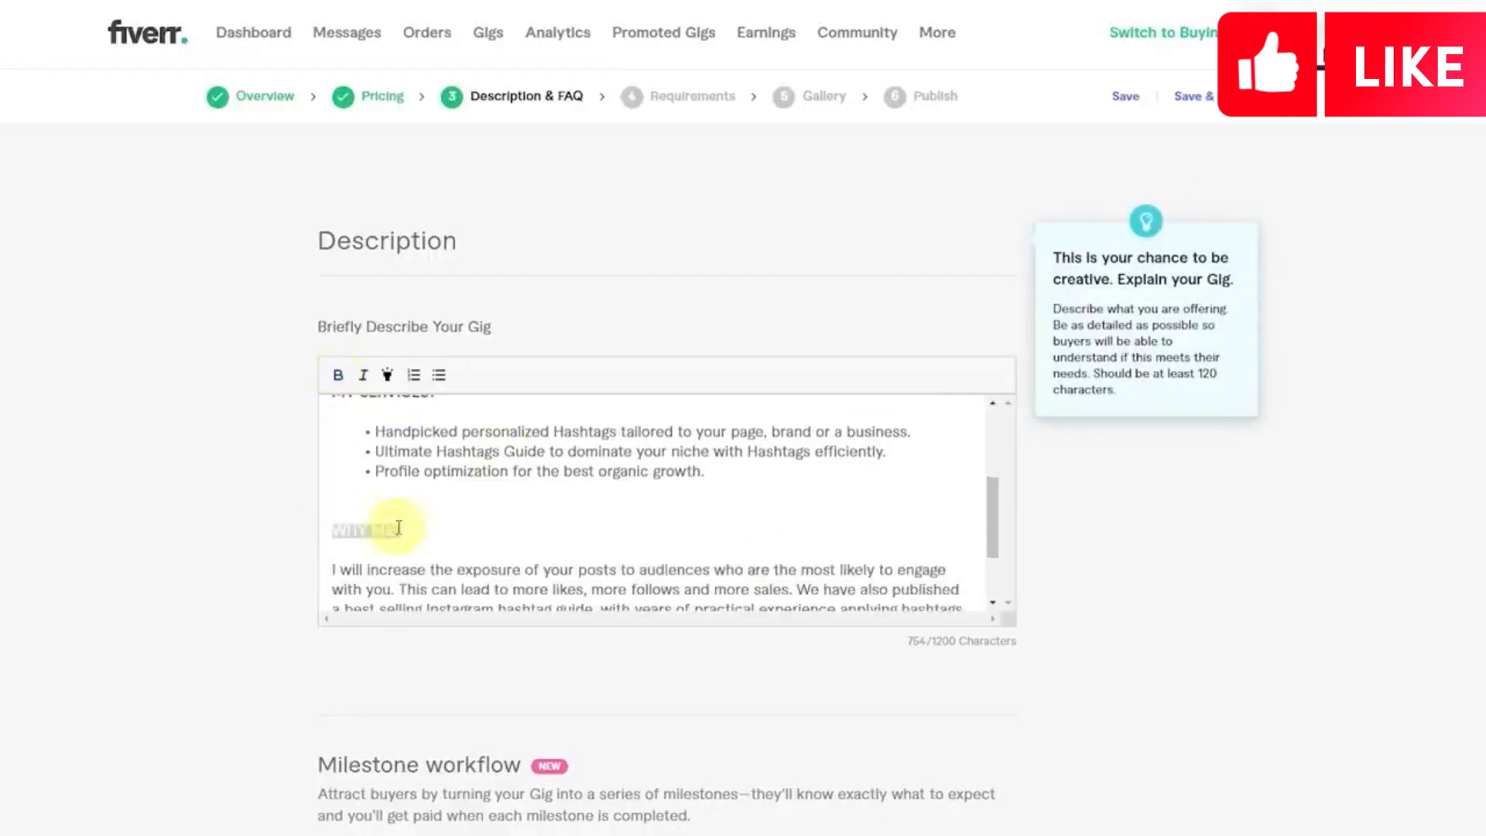
pyautogui.click(339, 376)
pyautogui.click(614, 585)
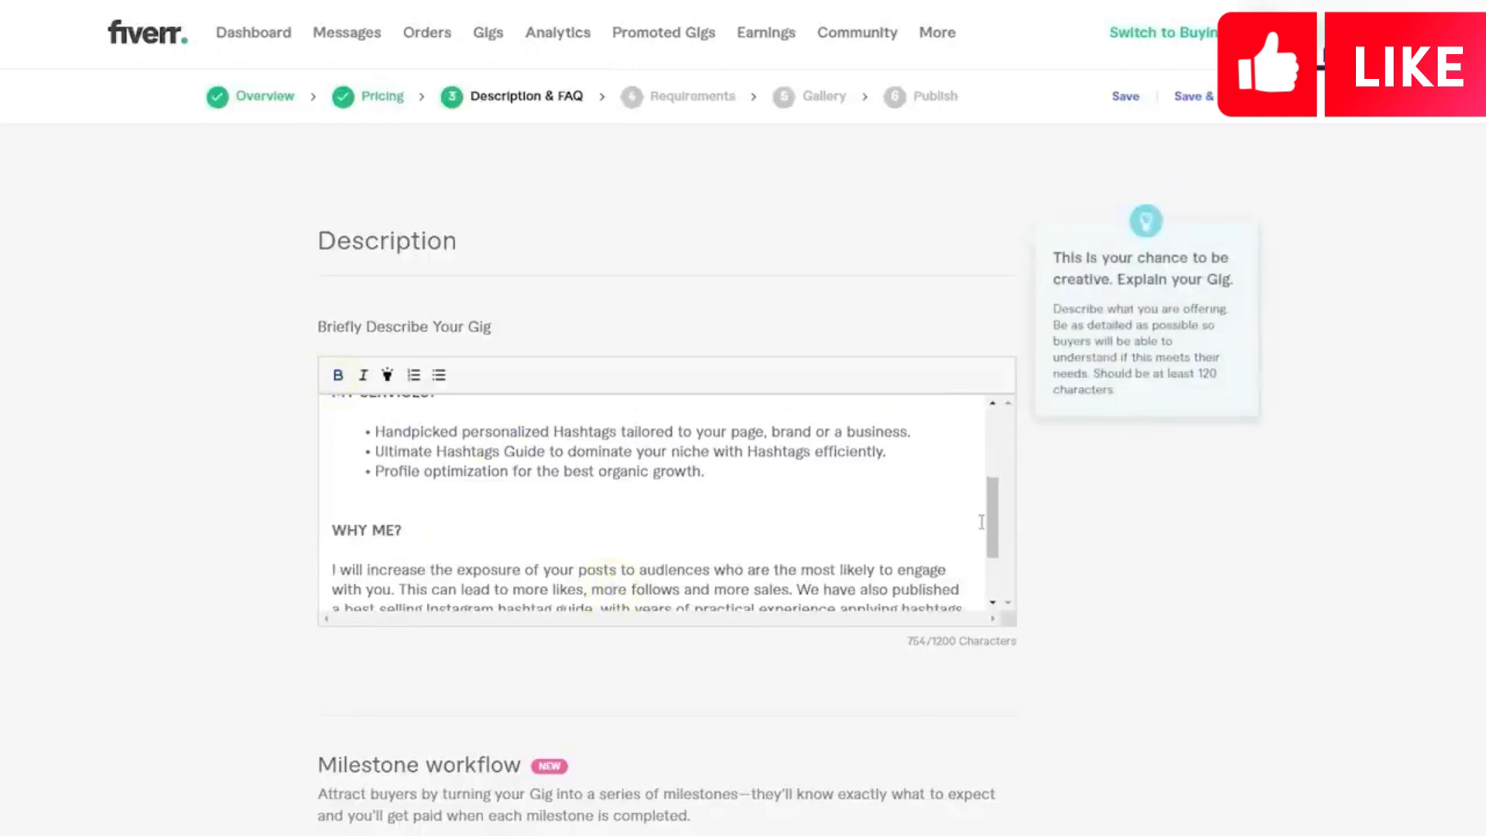
# Step: Add the closing line "Kindly message me for further discussion." below the "WHY ME?" paragraph
pyautogui.moveTo(991, 526); pyautogui.dragTo(983, 572)
pyautogui.click(789, 581)
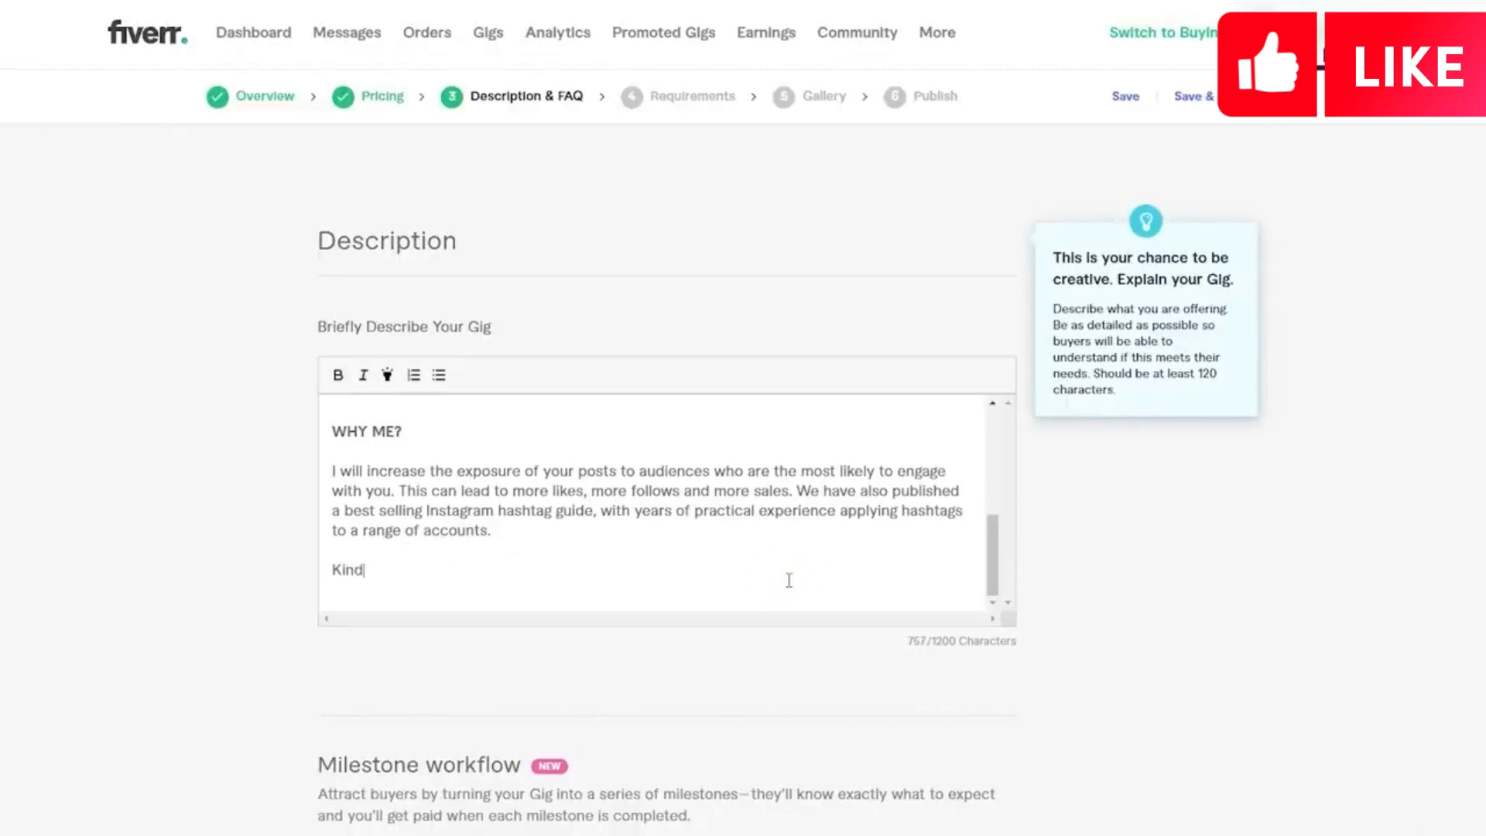
pyautogui.write('Kindly message me fro')
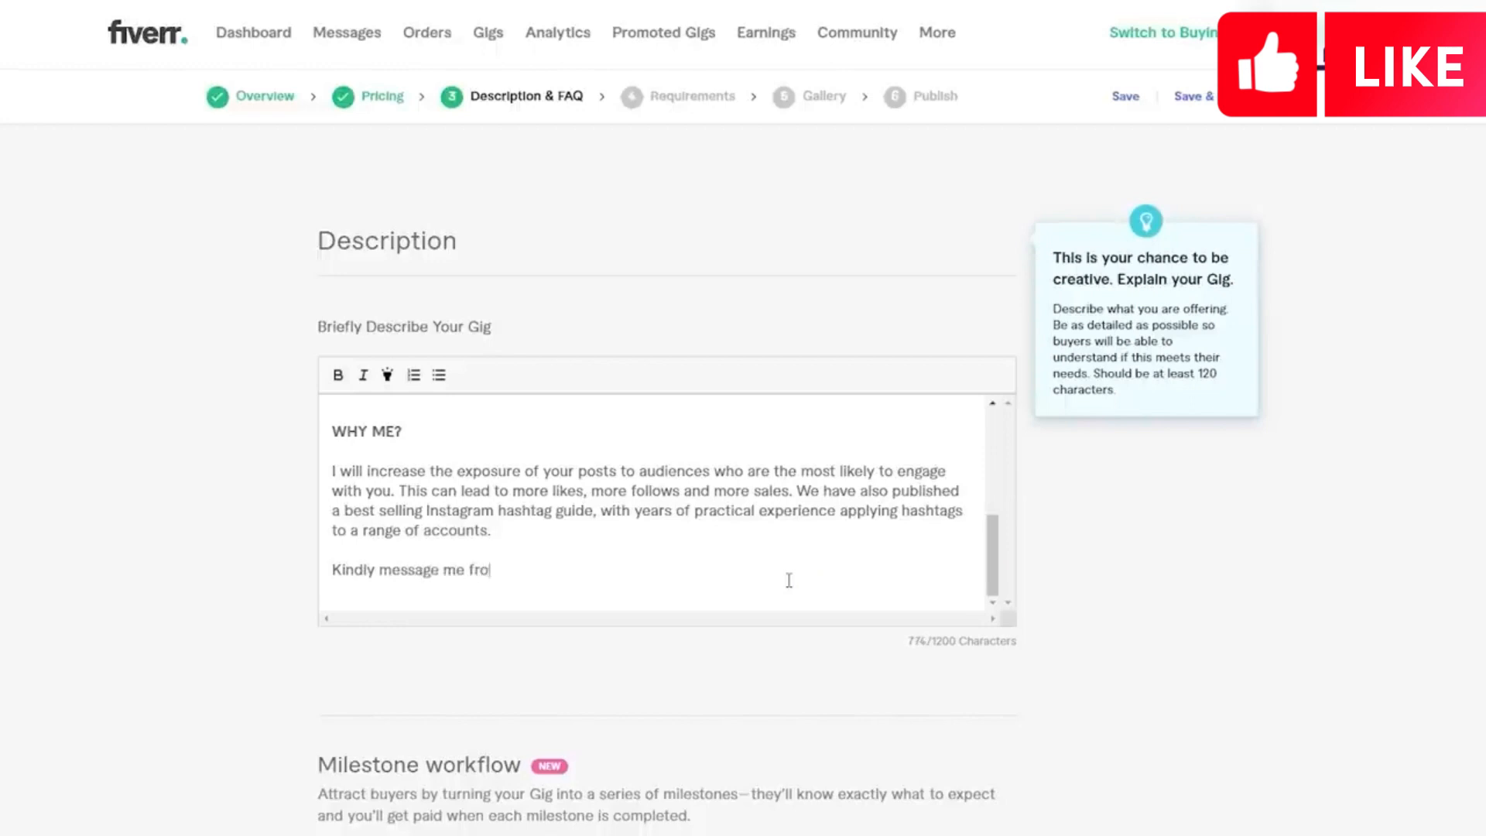
pyautogui.press('BackSpace')
pyautogui.write('further discussio')
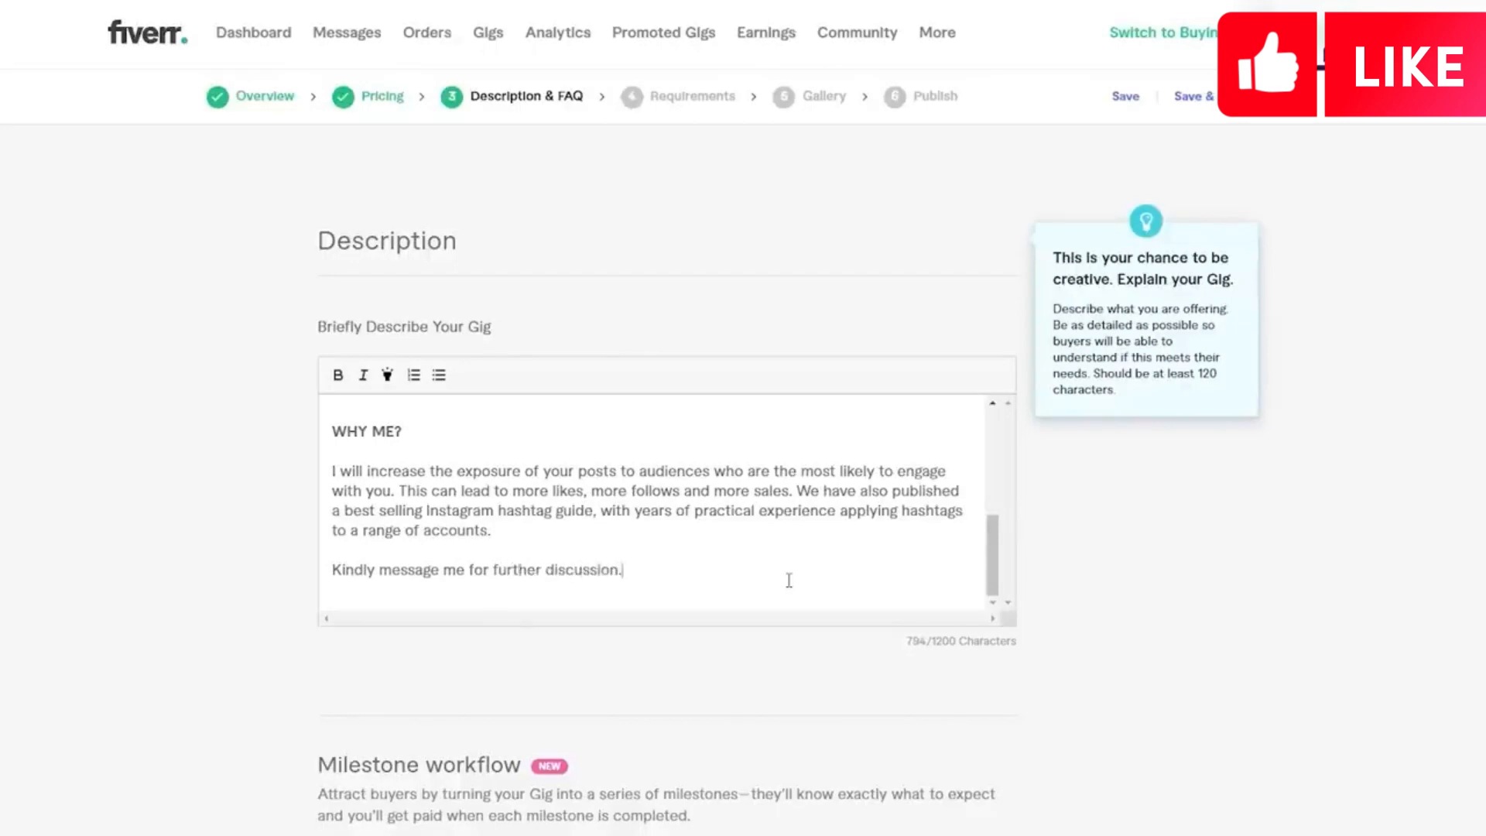
pyautogui.write('n.')
# Step: Add "THANKS!" as a separate last line of the description and make it bold
pyautogui.press('Return')
pyautogui.press('Return')
pyautogui.write('THNAKS')
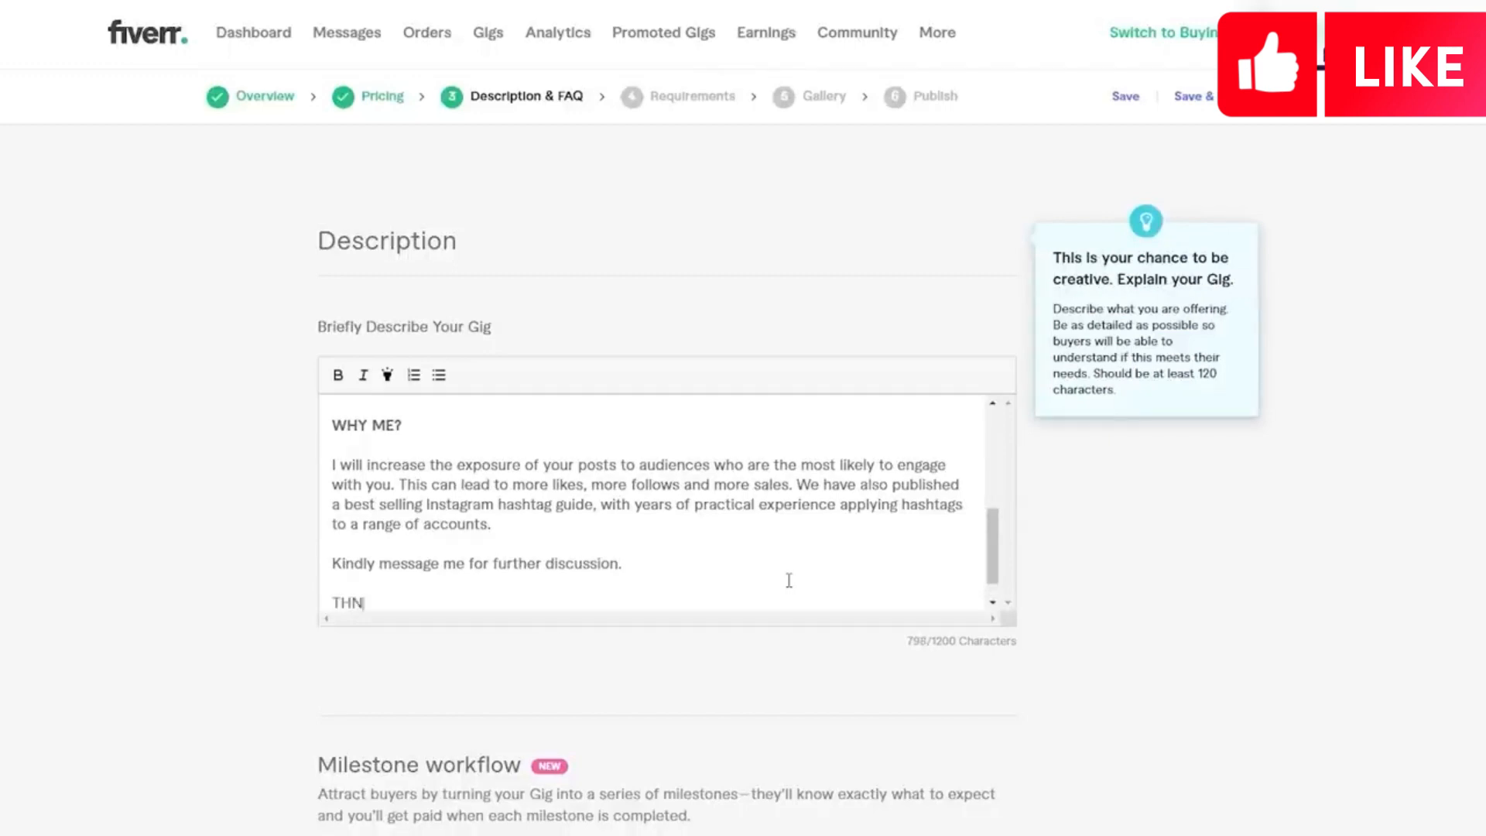
pyautogui.press('BackSpace')
pyautogui.press('BackSpace')
pyautogui.press('BackSpace')
pyautogui.write('S!')
pyautogui.doubleClick(382, 596)
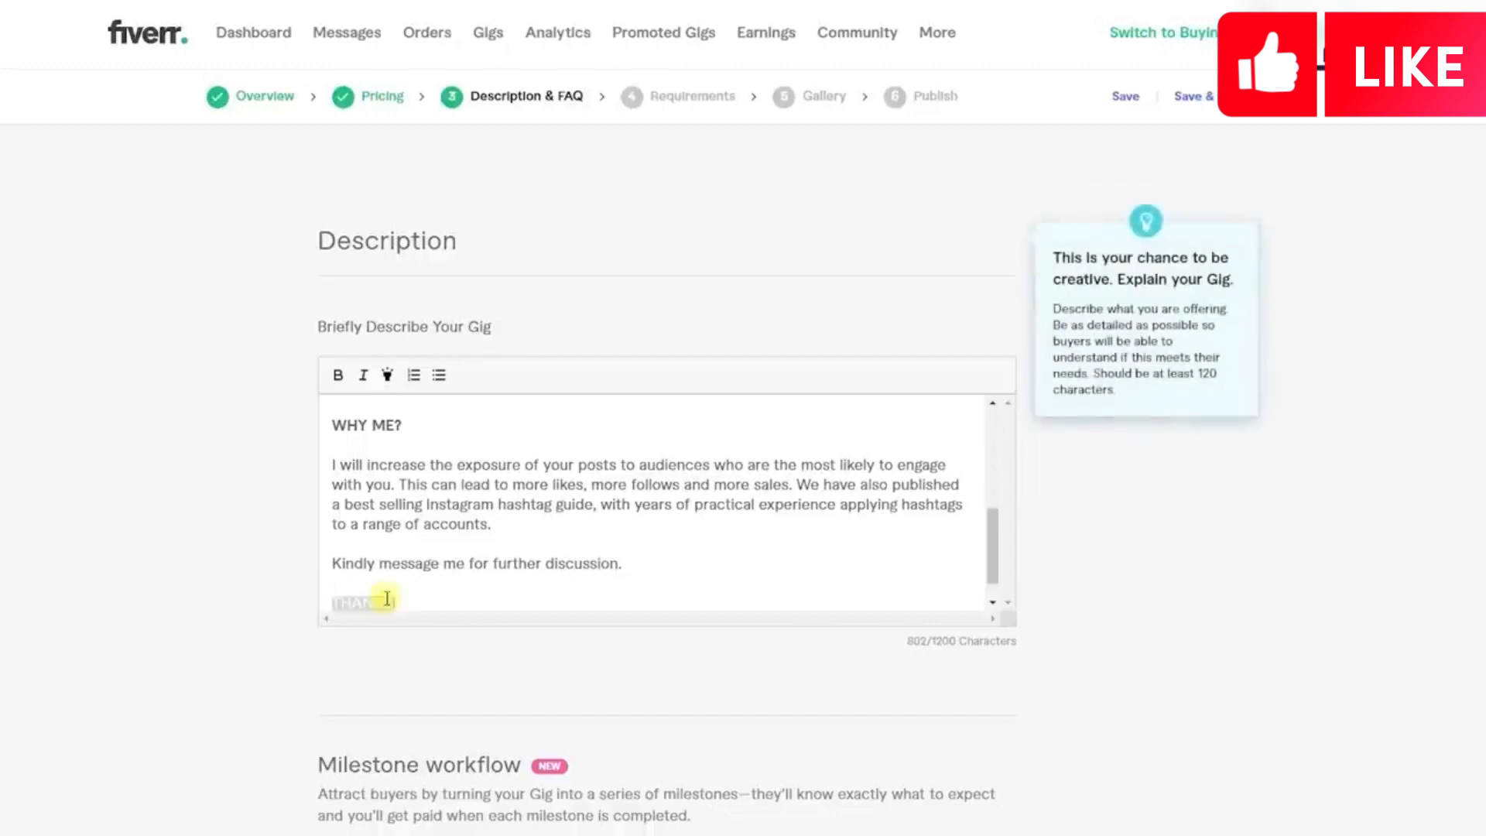
pyautogui.click(338, 375)
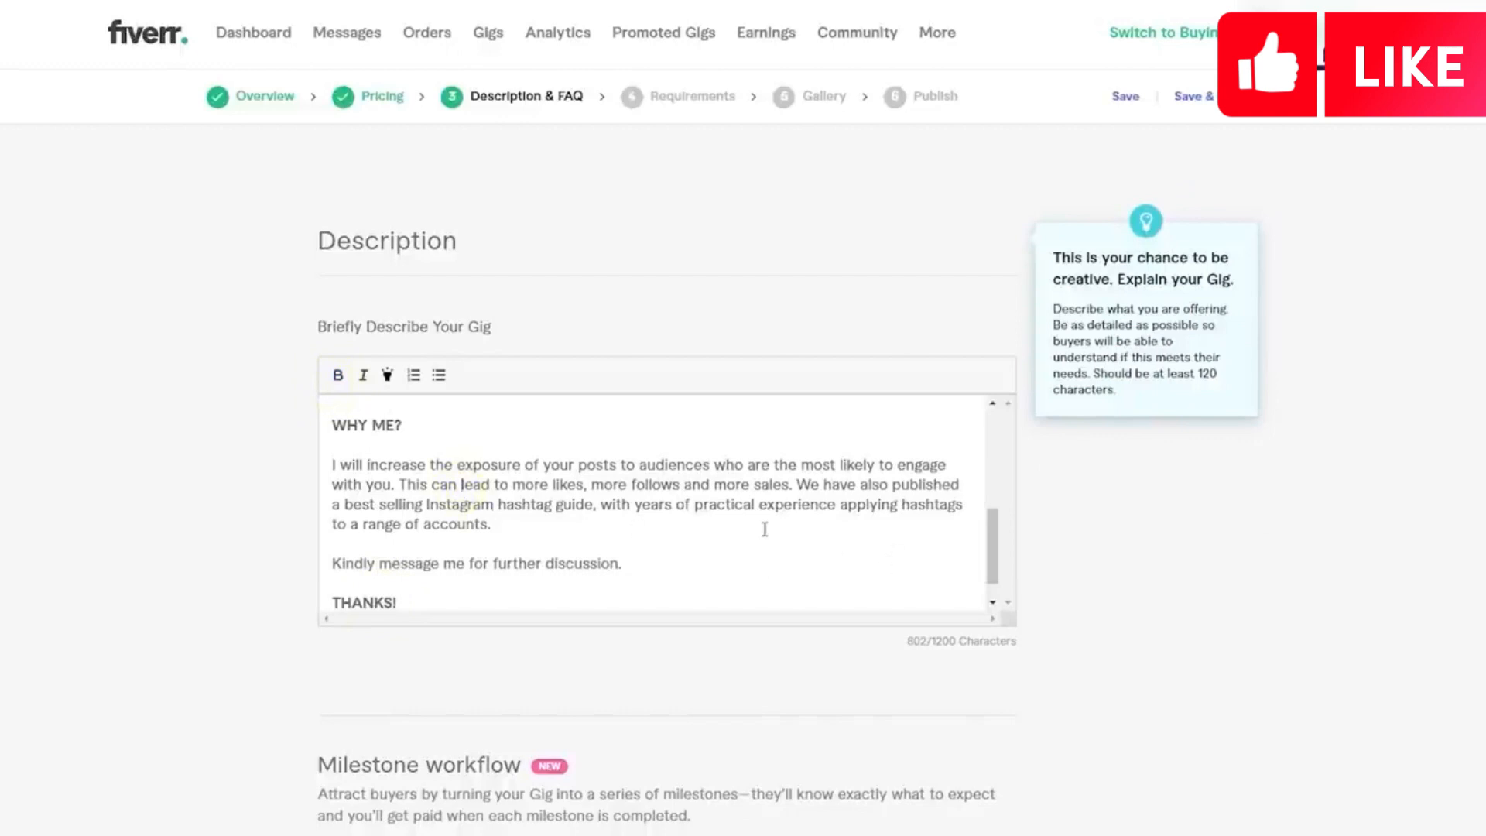
# Step: Review the whole gig description from the greeting through the services list to the closing line
pyautogui.scroll(1, 765, 529)
pyautogui.scroll(2, 764, 528)
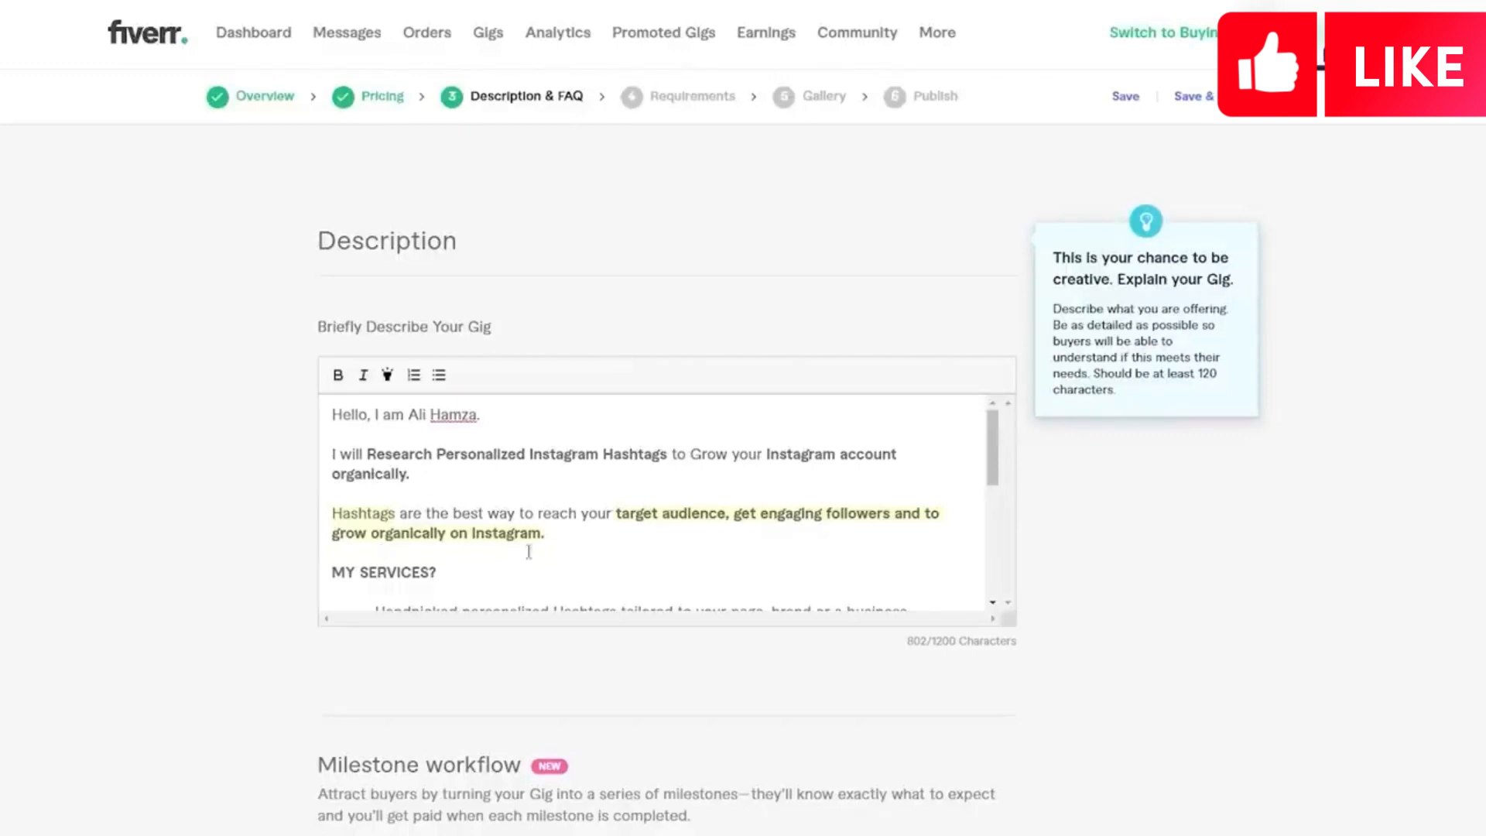
pyautogui.moveTo(995, 481); pyautogui.dragTo(999, 534)
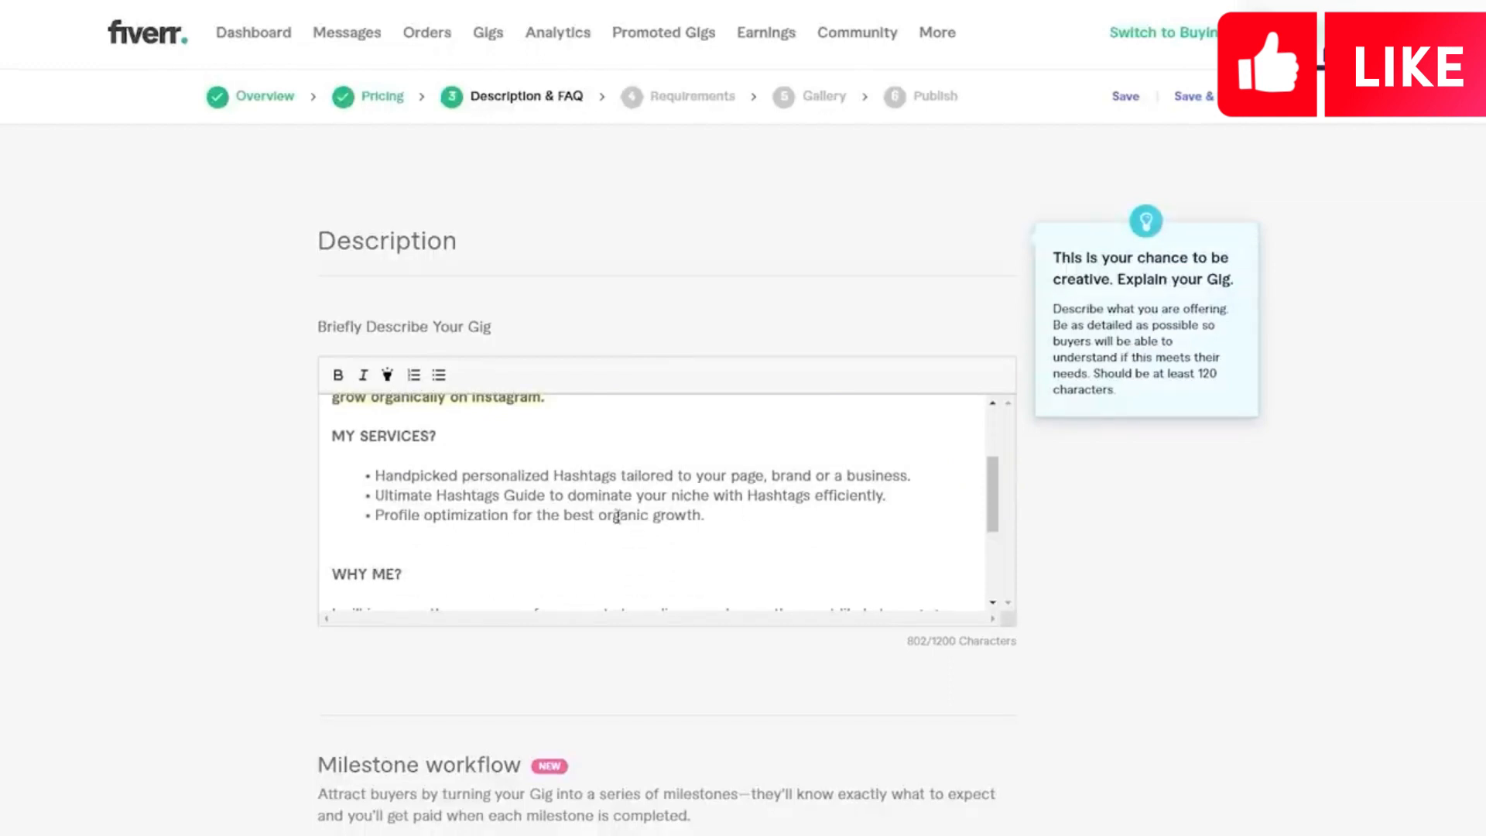
pyautogui.moveTo(991, 507); pyautogui.dragTo(989, 557)
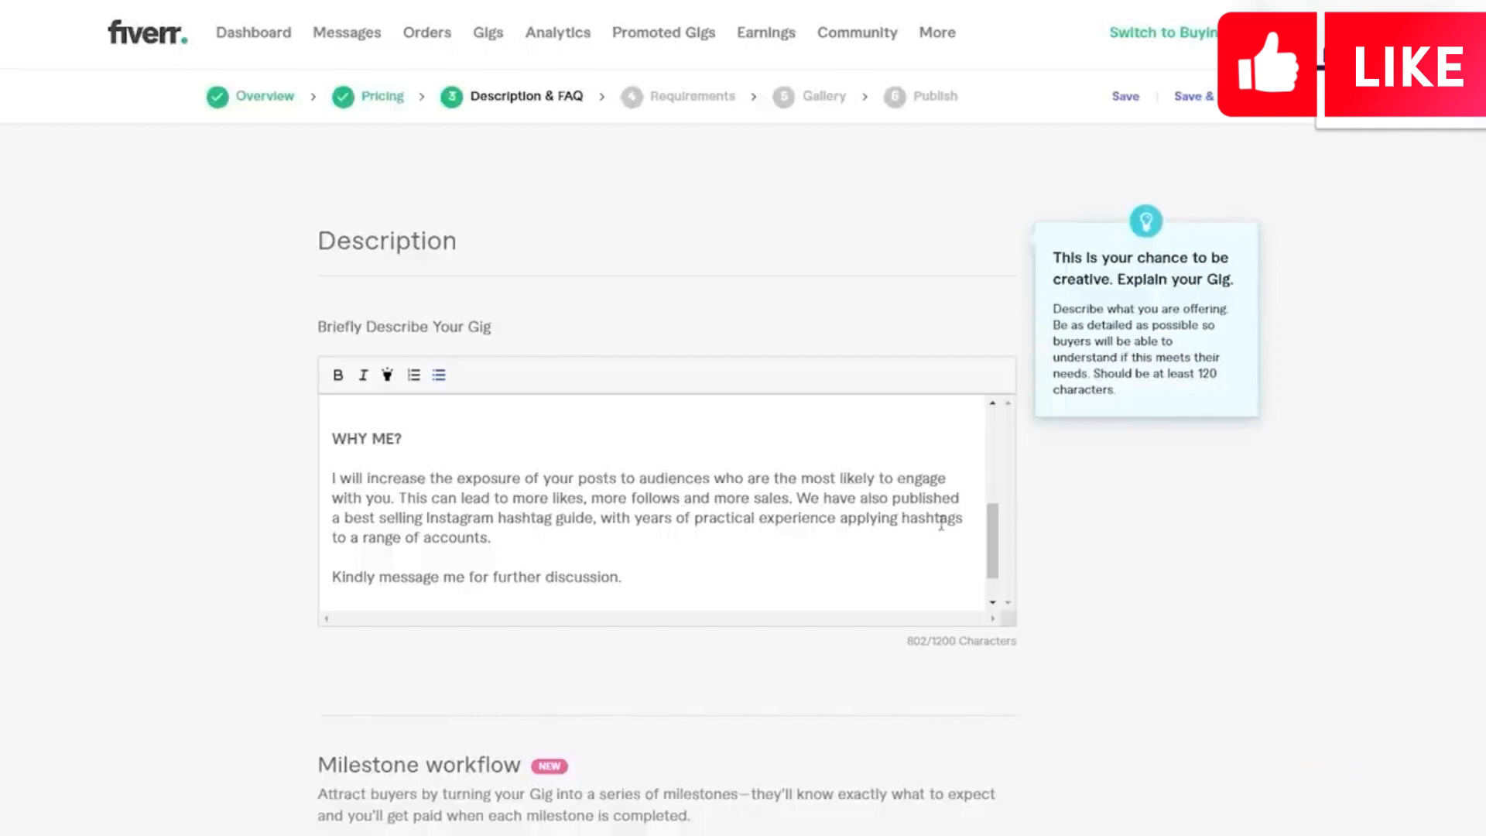
pyautogui.moveTo(993, 535); pyautogui.dragTo(994, 551)
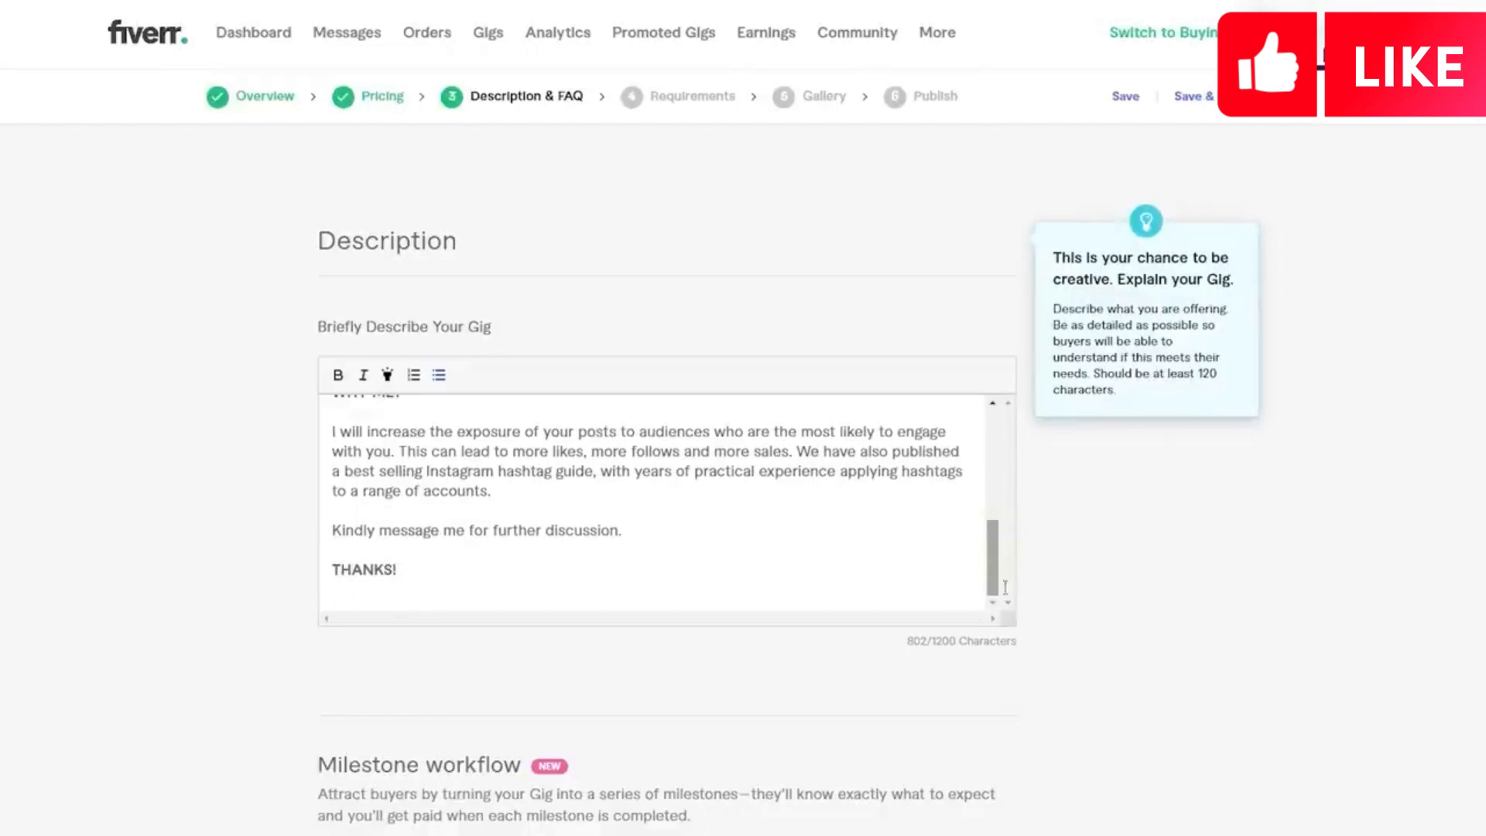
# Step: Start a new entry in the gig's Frequently Asked Questions section
pyautogui.scroll(-10, 744, 418)
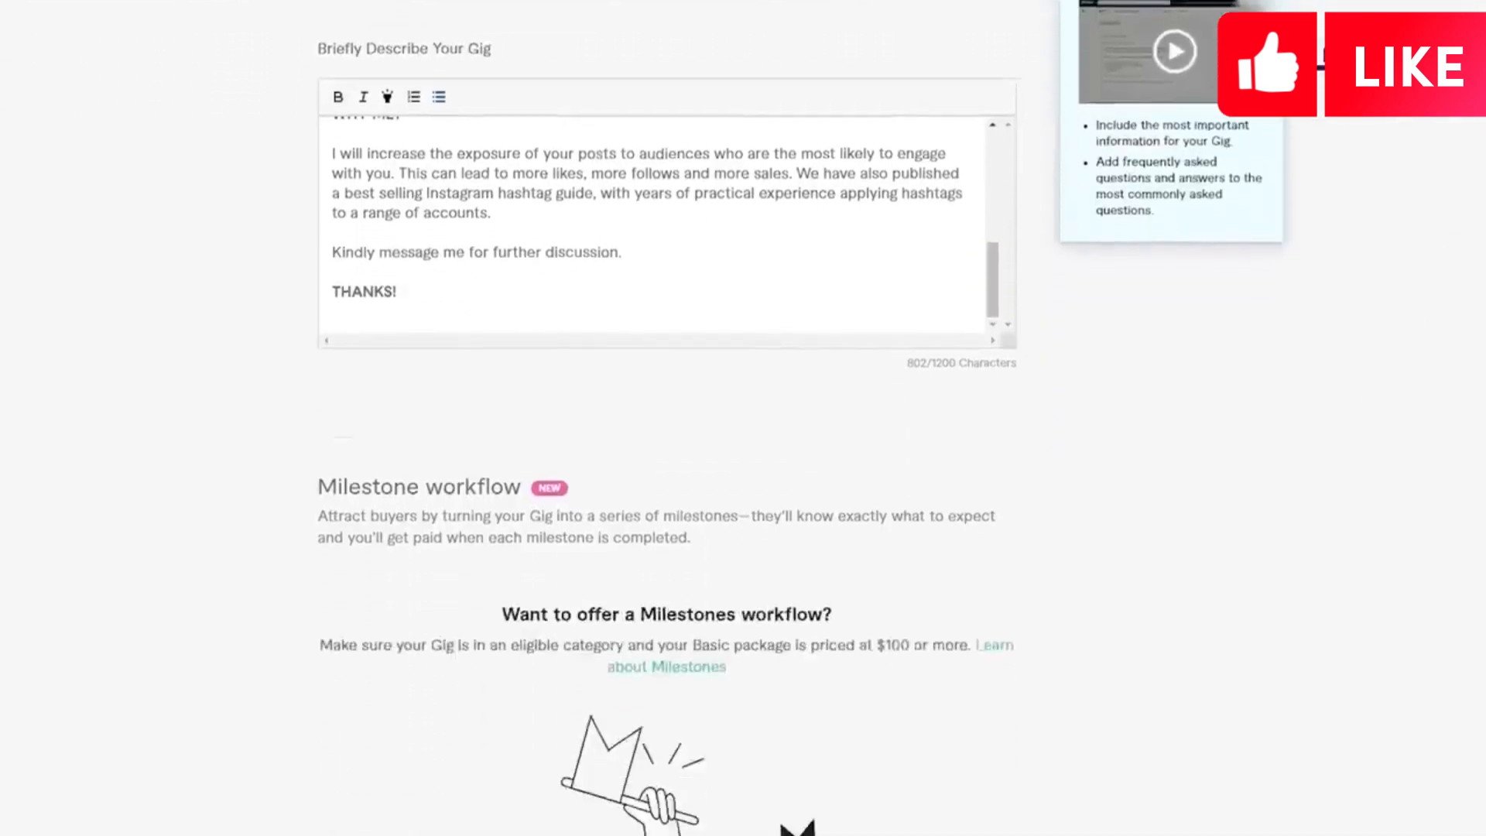
pyautogui.scroll(-2, 1210, 568)
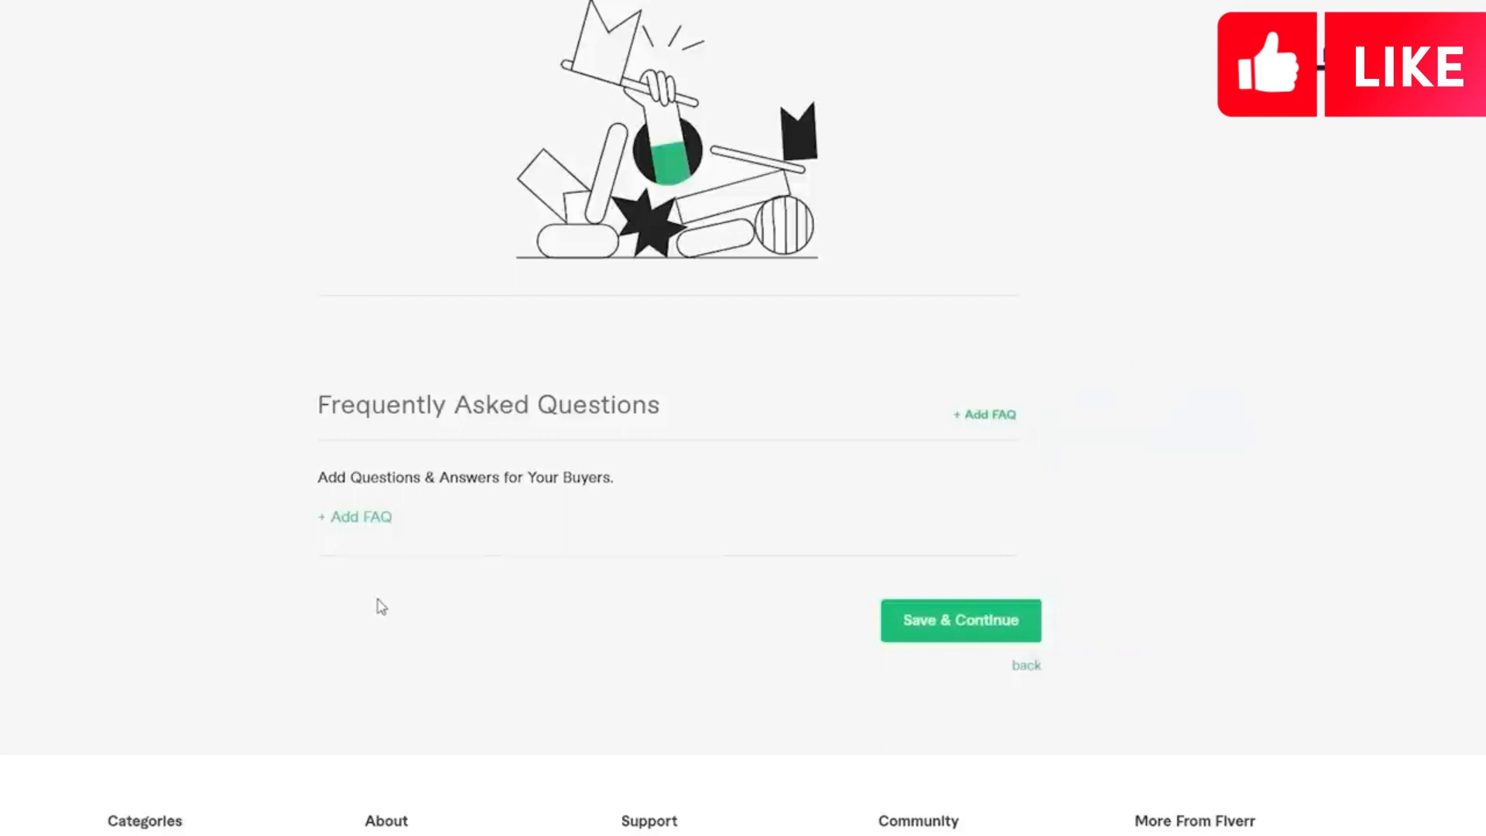
pyautogui.click(980, 422)
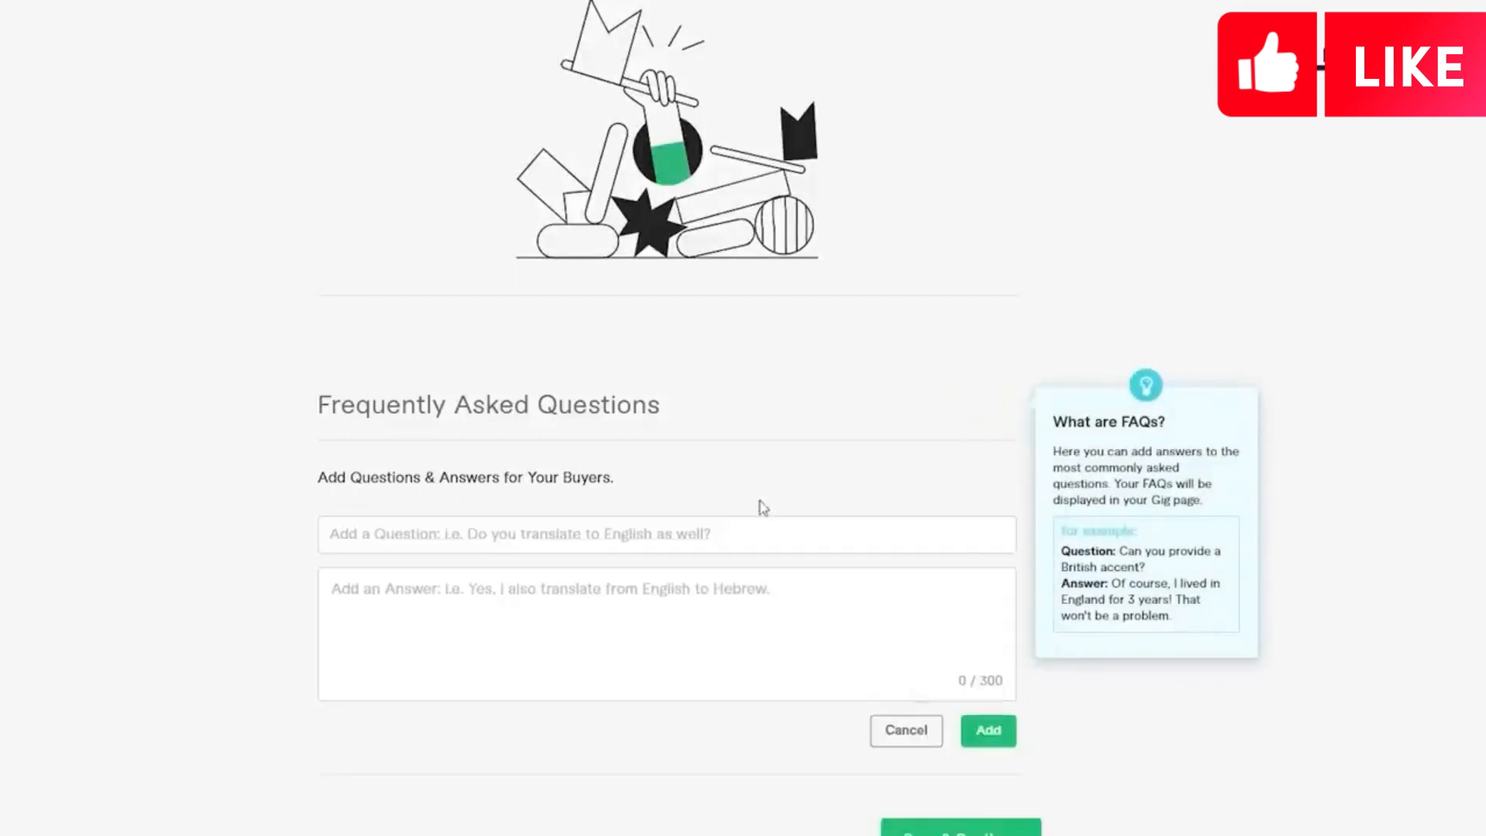
pyautogui.click(745, 537)
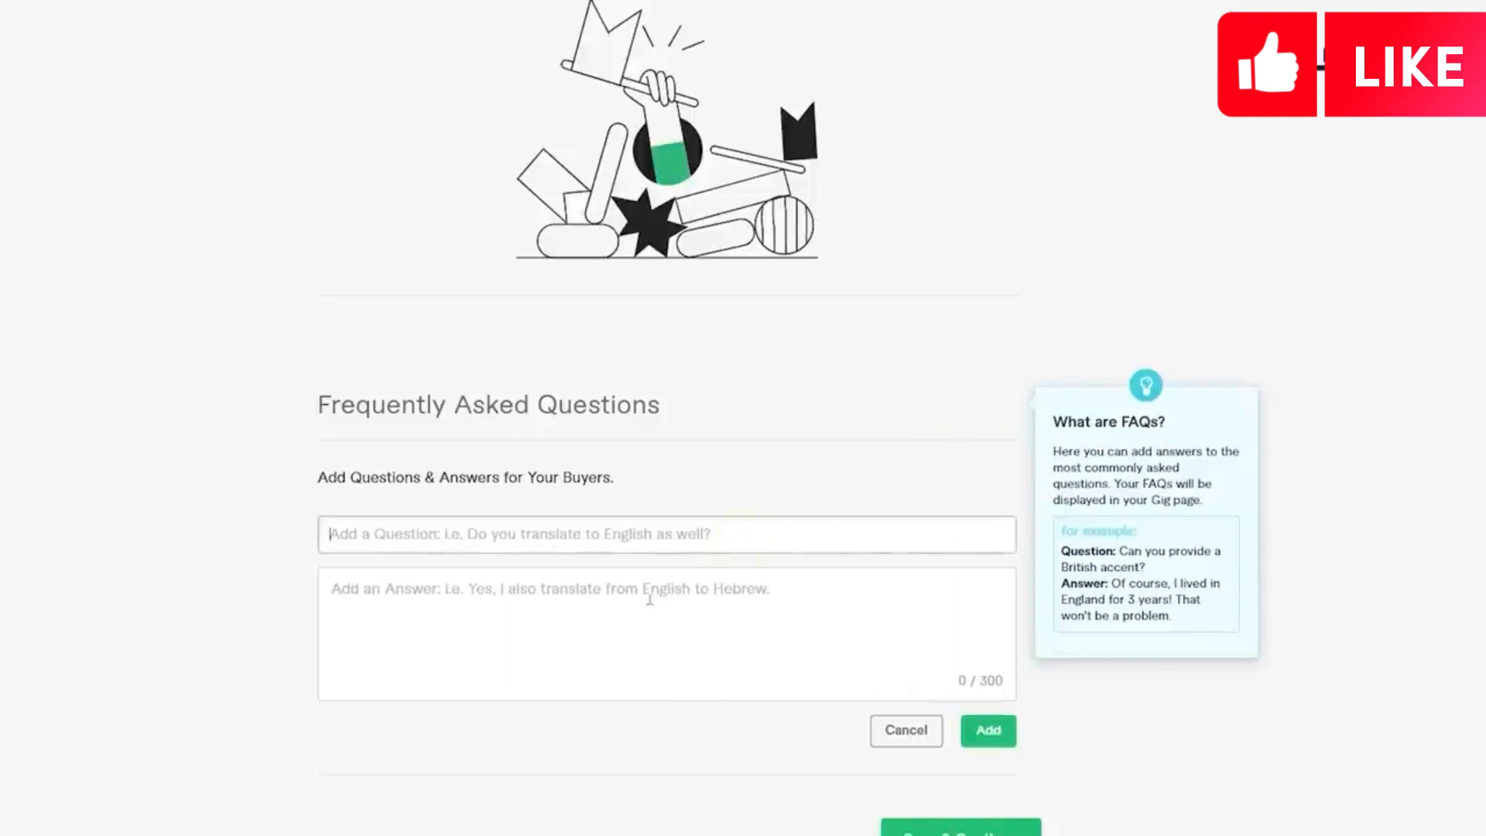
pyautogui.click(611, 633)
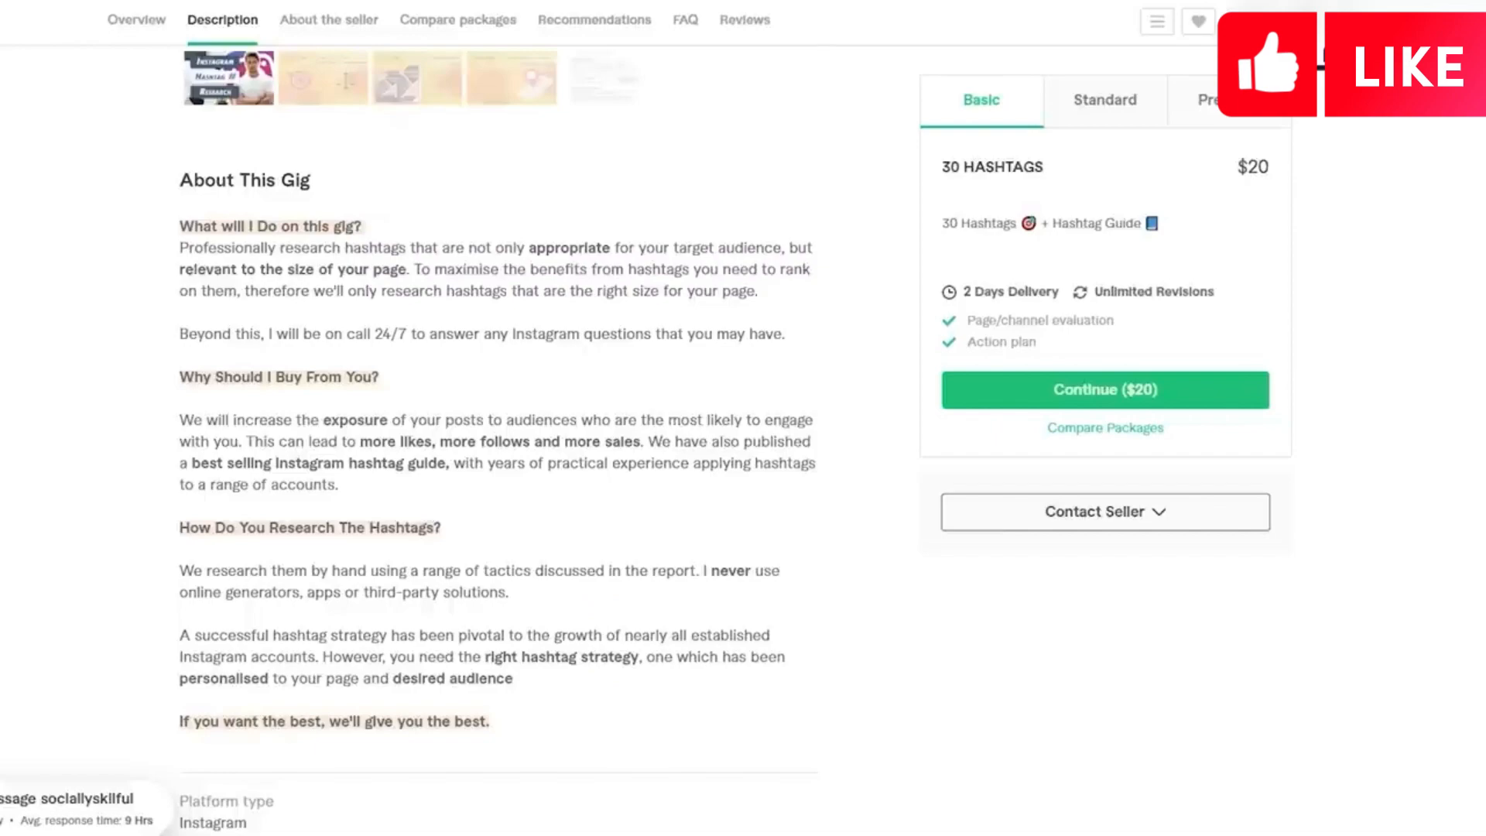
# Step: Copy the question "What information do I need to provide?" from the reference hashtag gig's FAQ into the new entry's question
pyautogui.scroll(-20, 498, 439)
pyautogui.scroll(11, 498, 440)
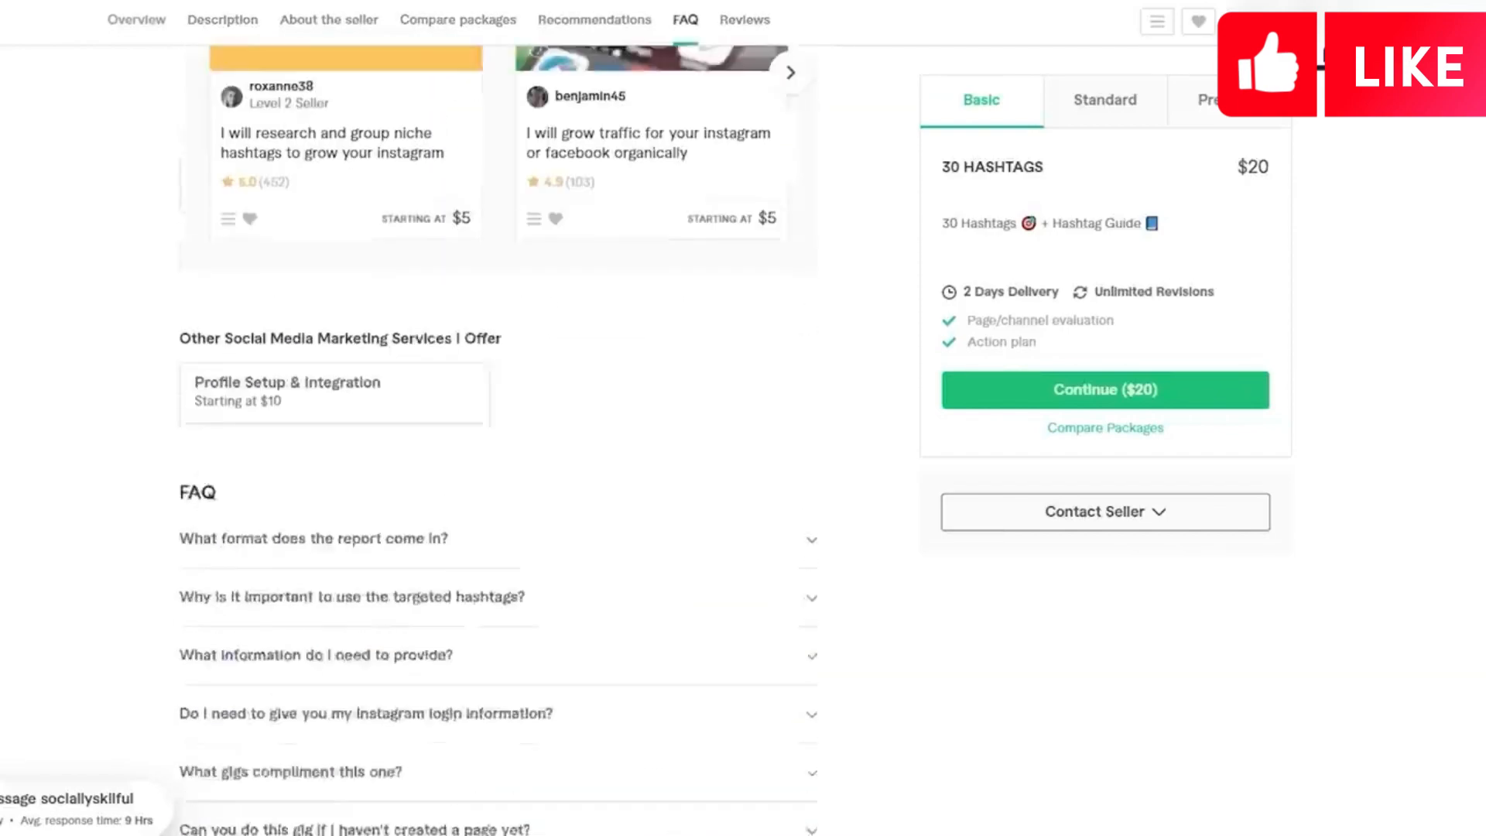
pyautogui.scroll(-3, 499, 440)
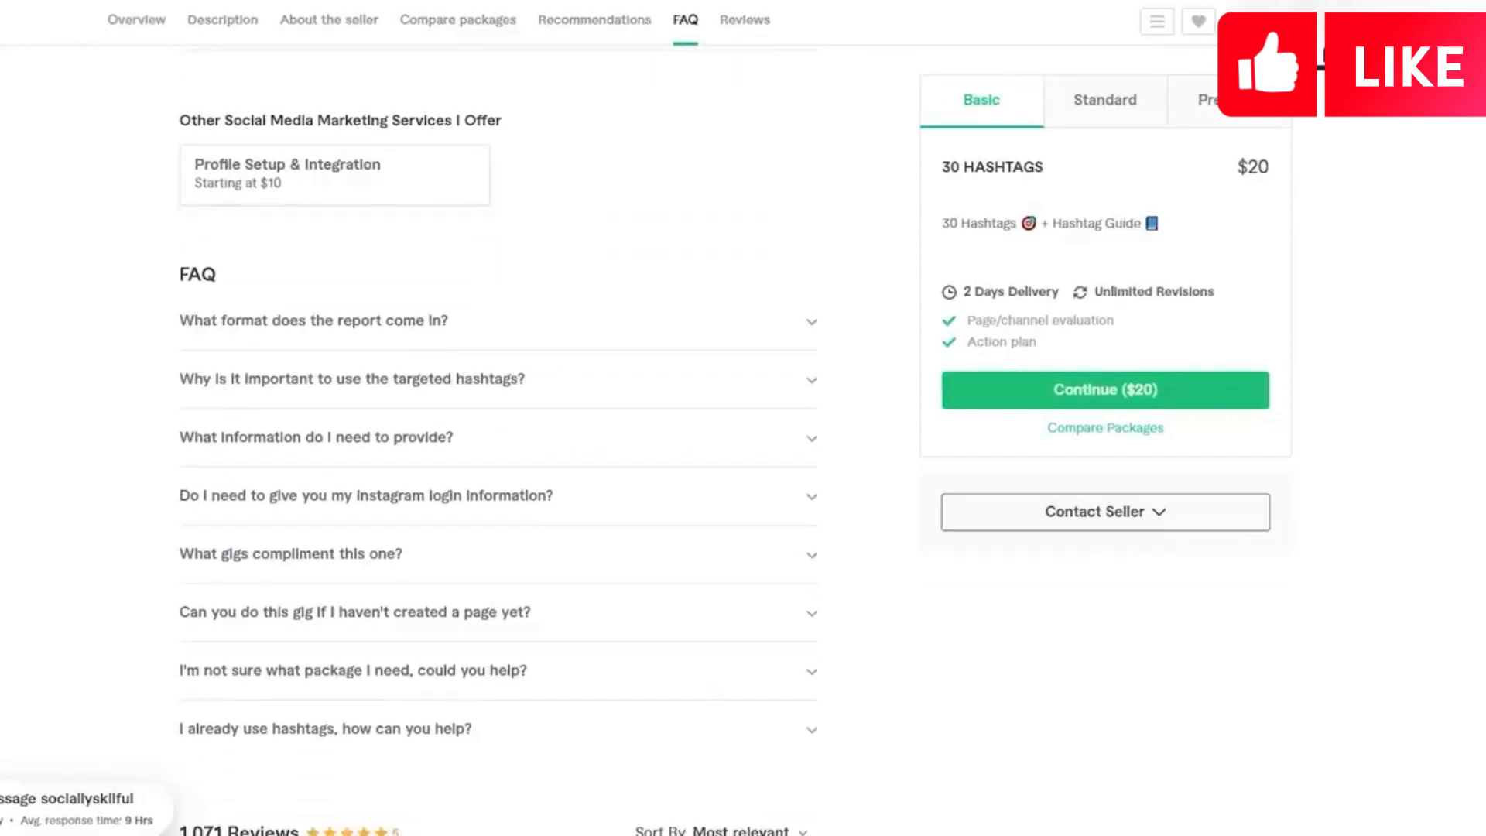
pyautogui.click(782, 452)
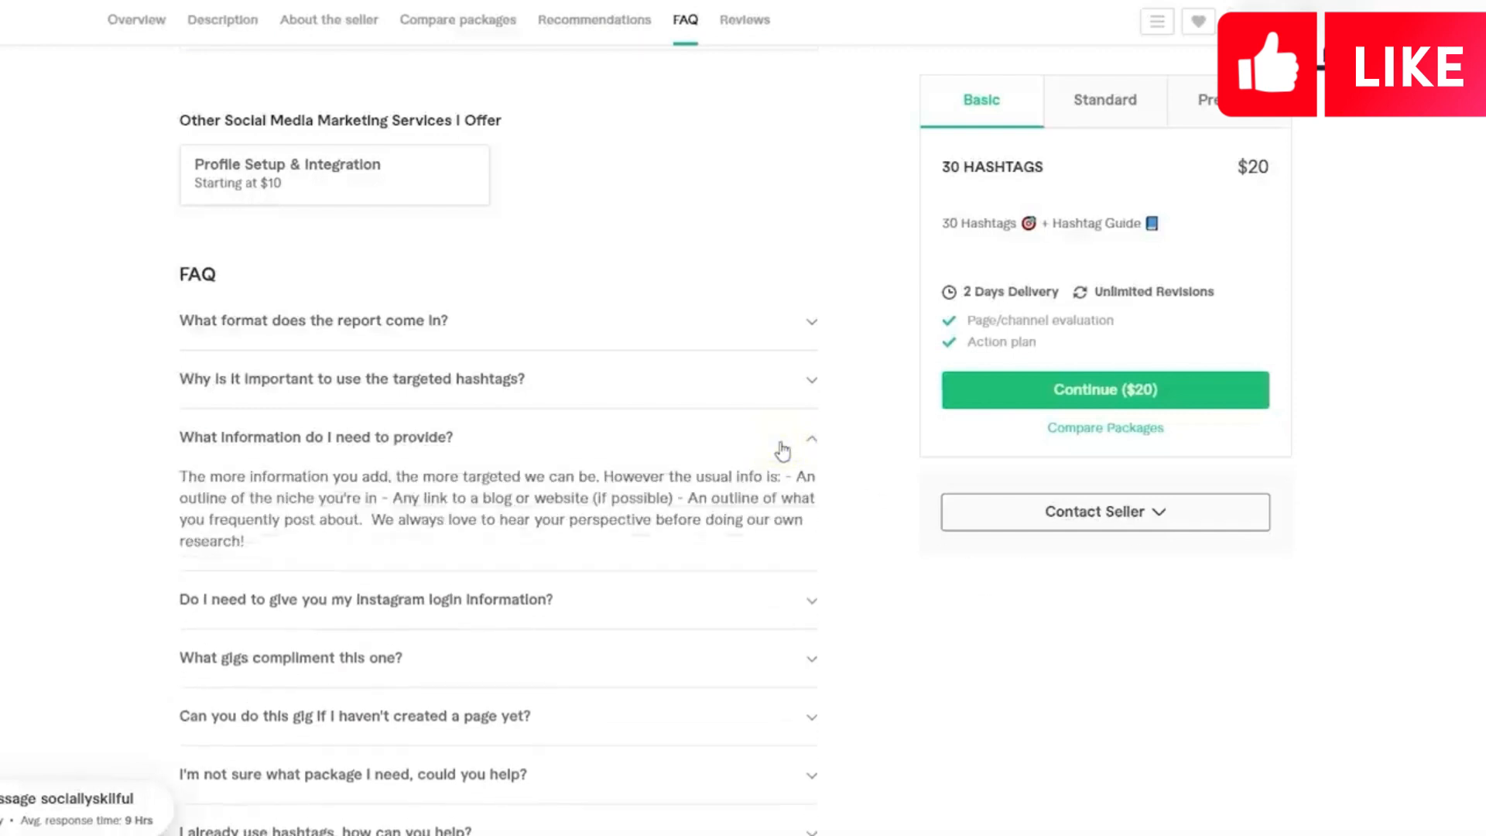
pyautogui.moveTo(164, 437)
pyautogui.mouseDown()
pyautogui.moveTo(234, 439)
pyautogui.moveTo(155, 436)
pyautogui.mouseUp()
pyautogui.tripleClick(186, 444)
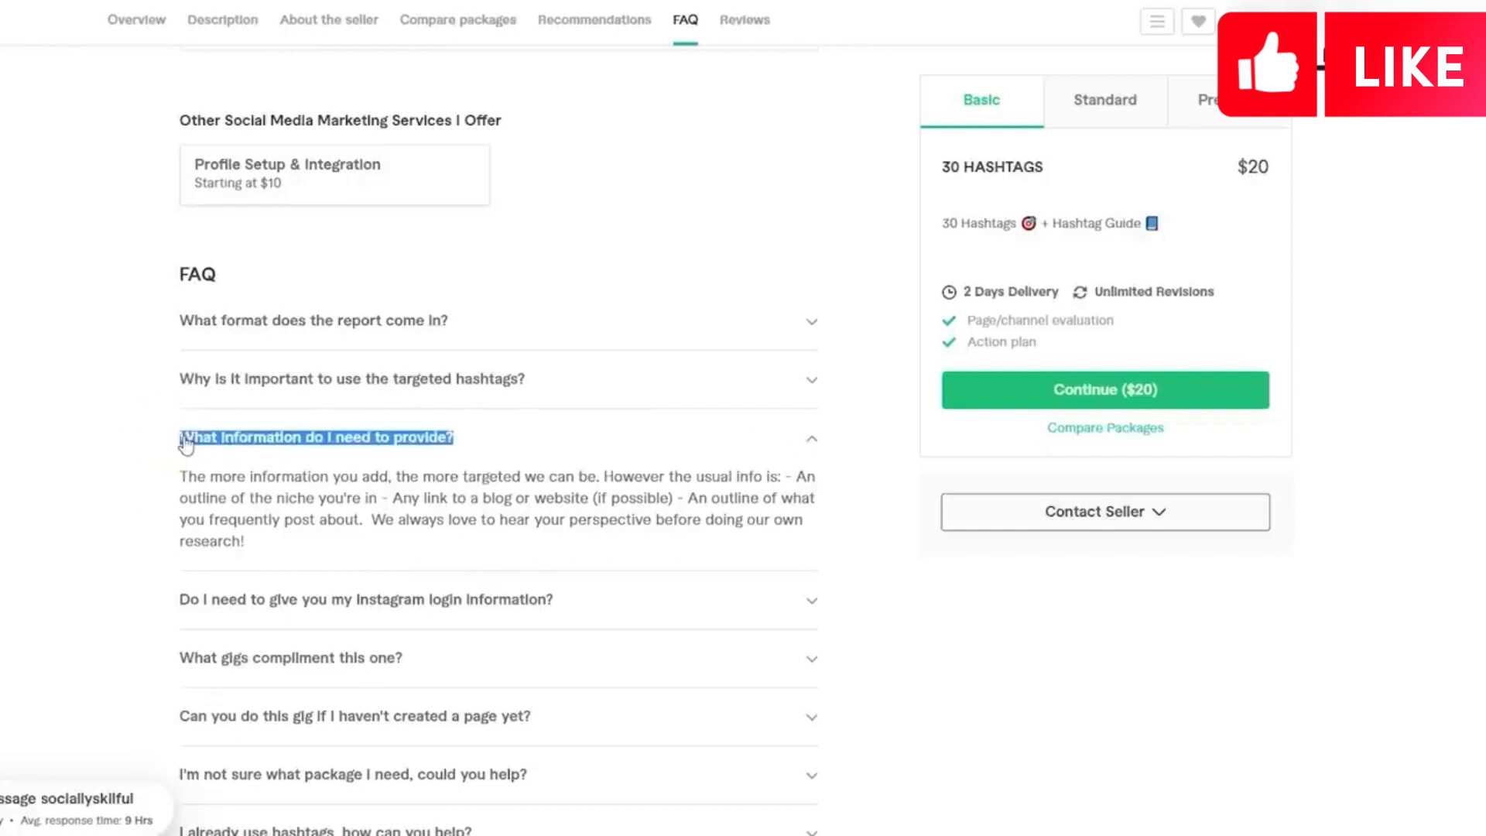
pyautogui.rightClick(186, 444)
pyautogui.click(225, 449)
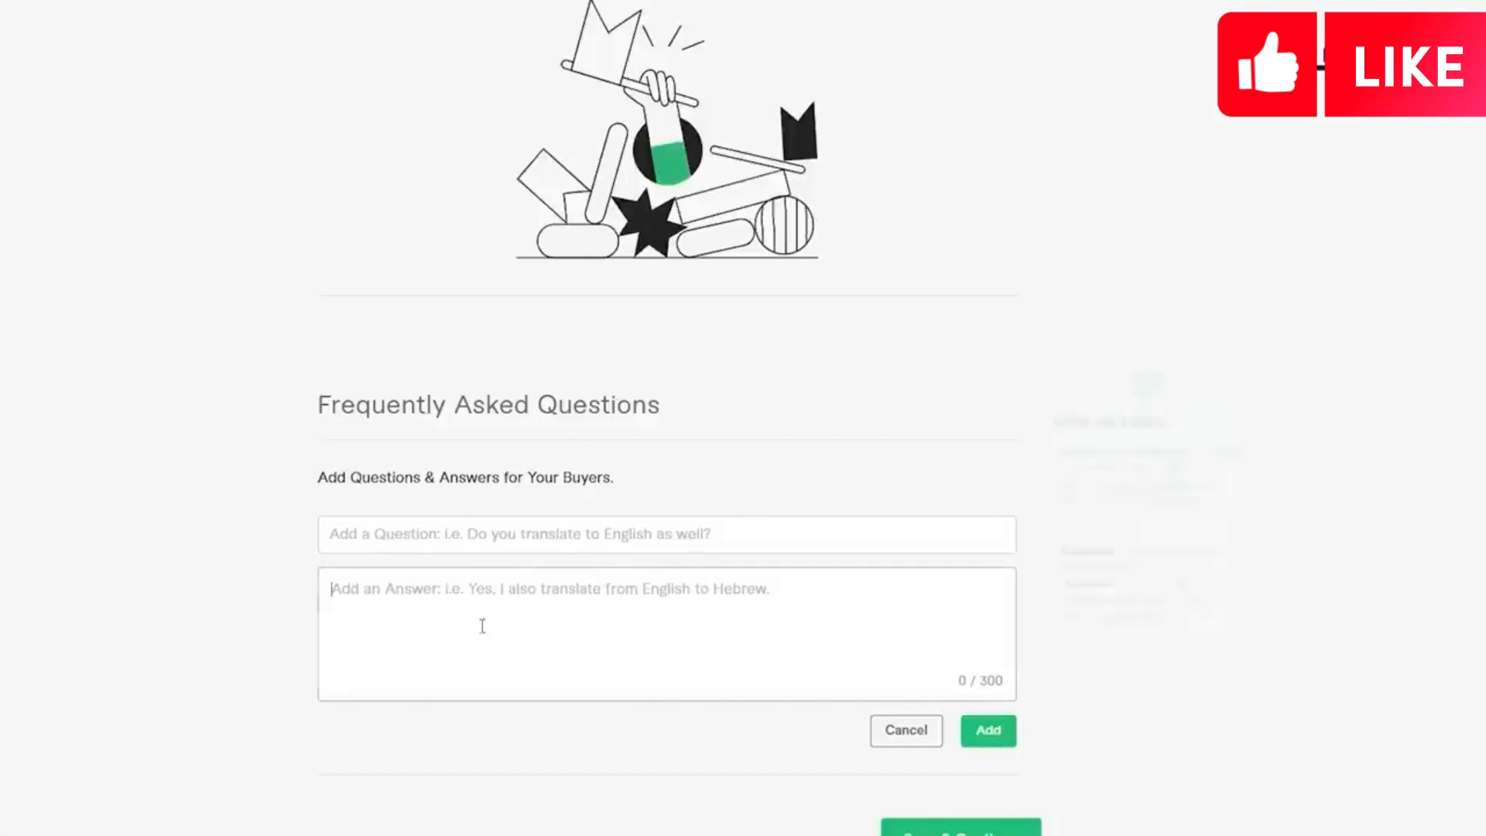
pyautogui.click(481, 533)
pyautogui.rightClick(489, 540)
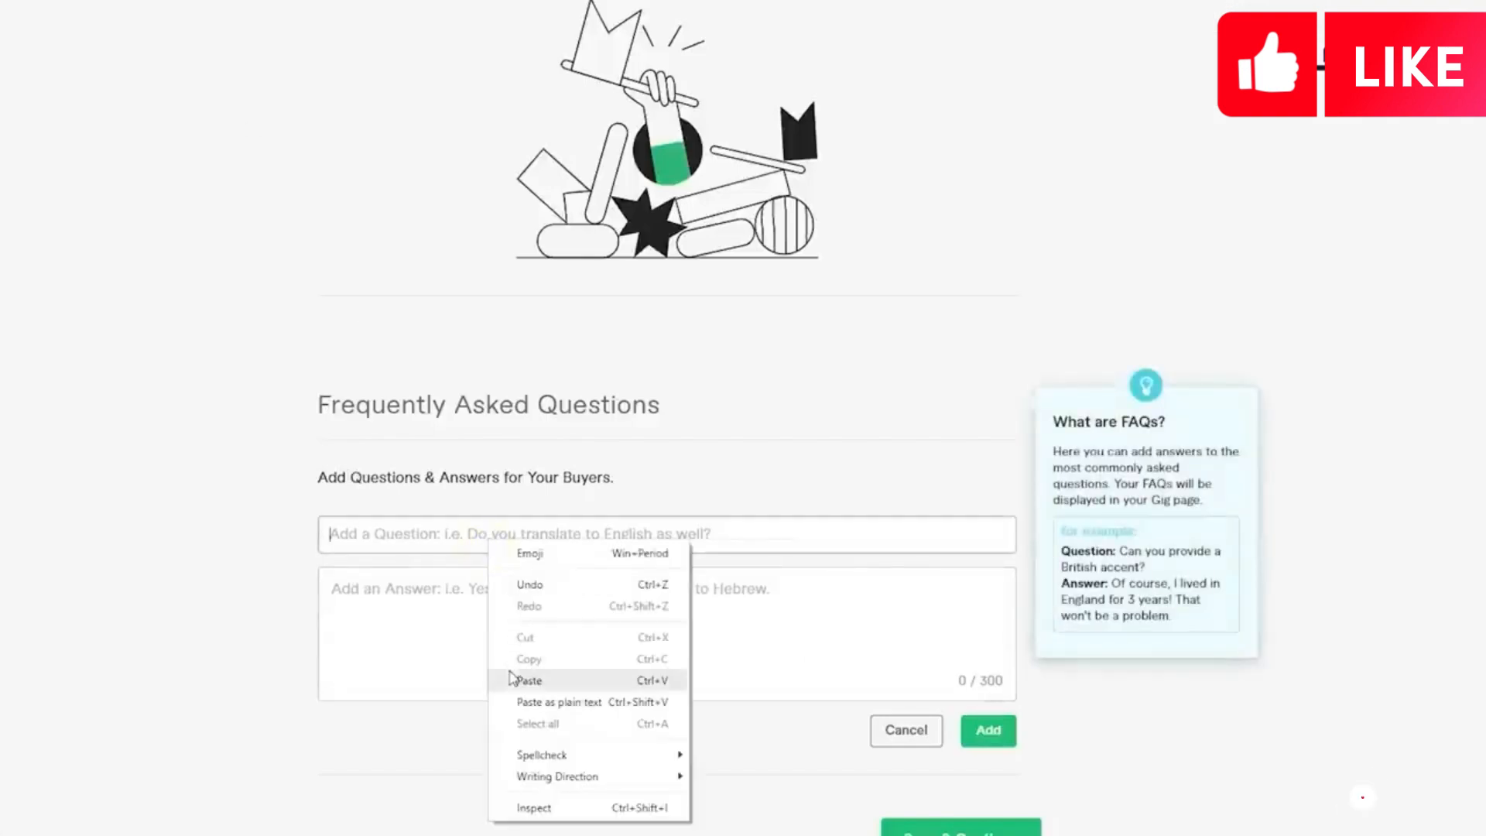
pyautogui.click(503, 680)
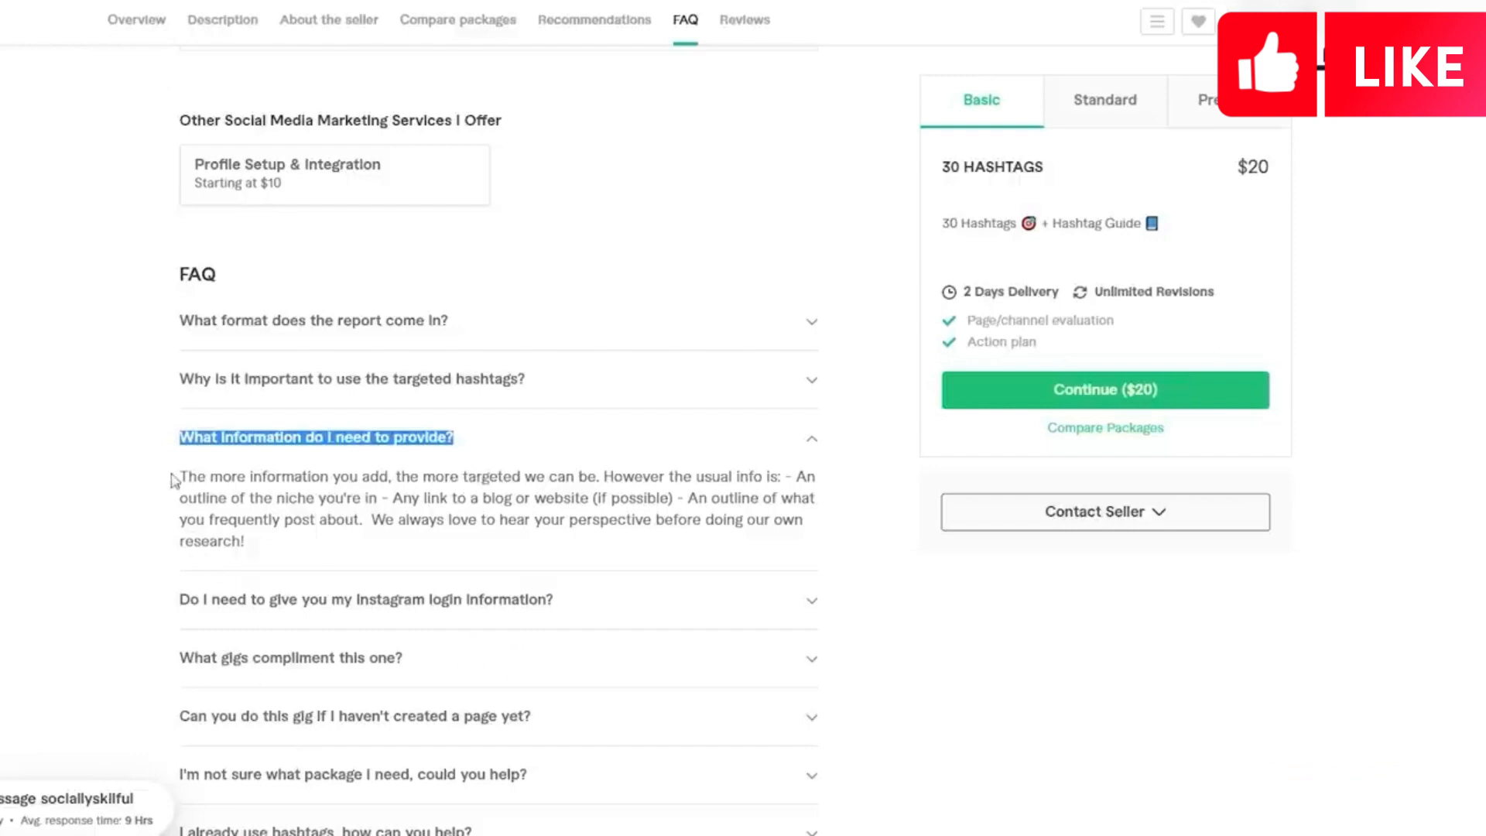
# Step: Copy the reference gig's answer about the information to provide into the FAQ answer and add the entry
pyautogui.moveTo(173, 475)
pyautogui.mouseDown()
pyautogui.moveTo(228, 499)
pyautogui.moveTo(193, 499)
pyautogui.moveTo(180, 476)
pyautogui.mouseUp()
pyautogui.click(261, 542)
pyautogui.rightClick(206, 484)
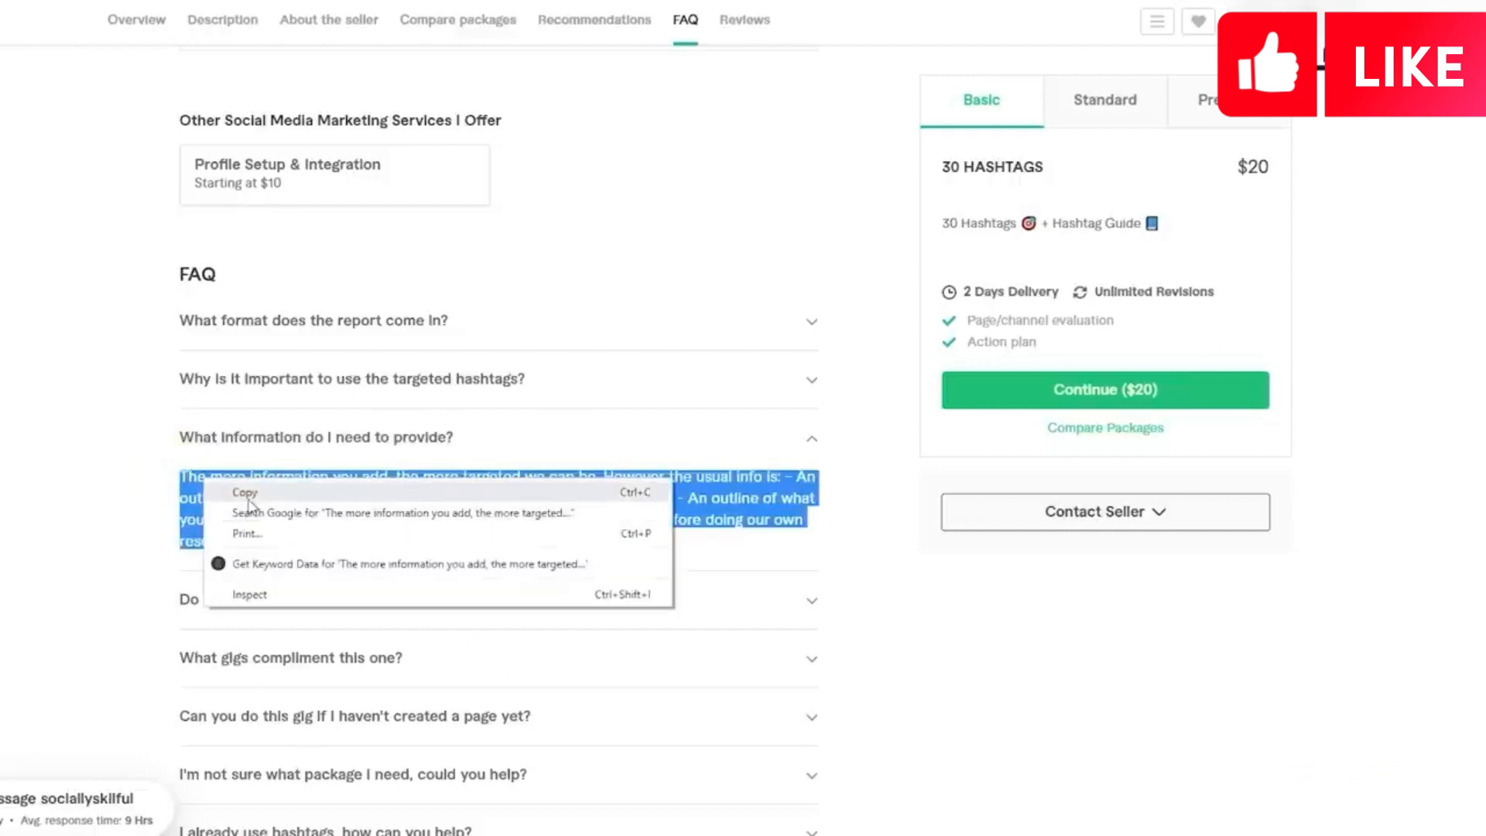
pyautogui.click(232, 486)
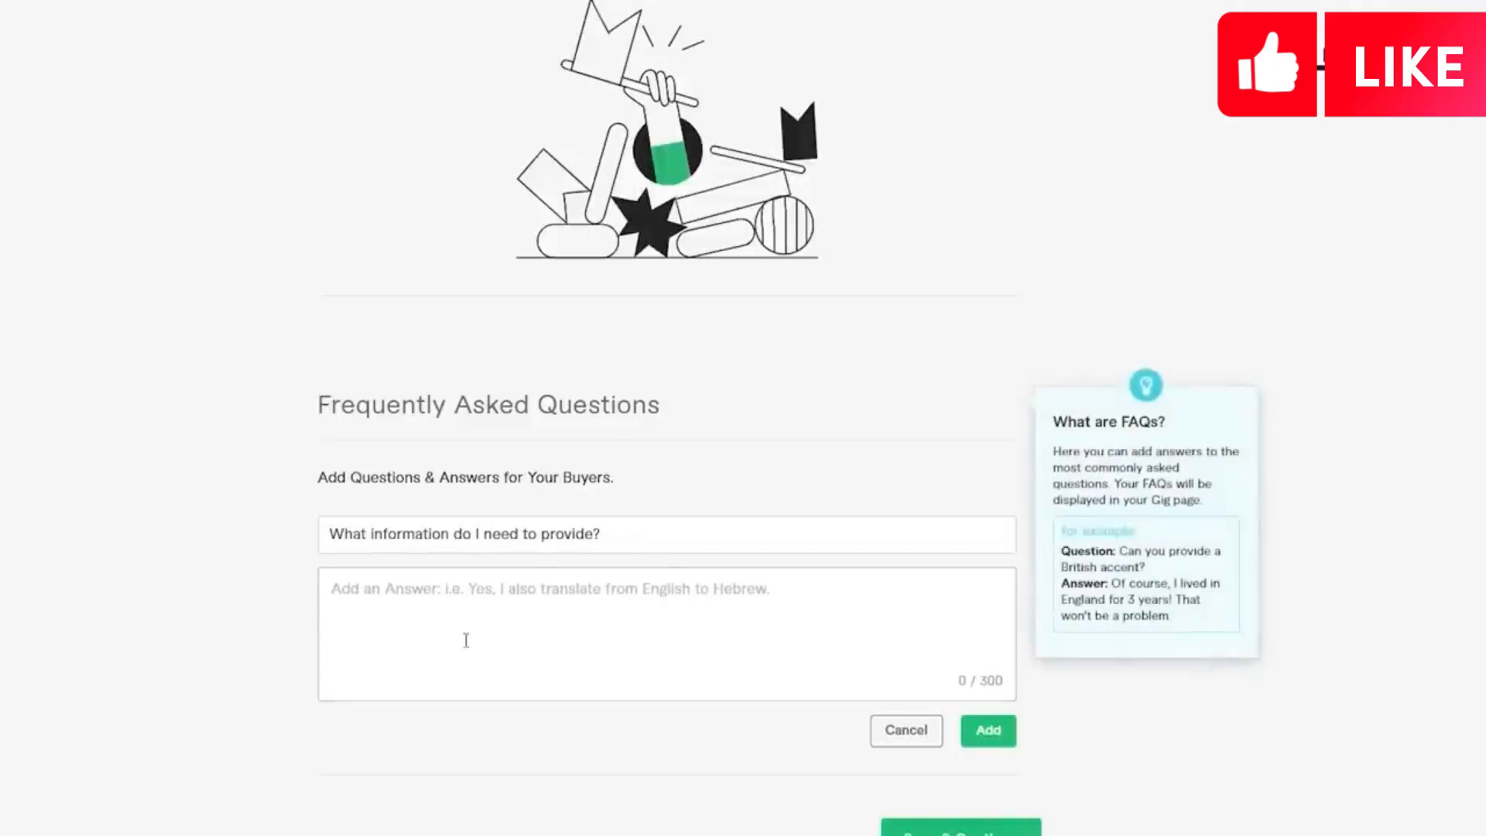
pyautogui.rightClick(464, 638)
pyautogui.click(529, 491)
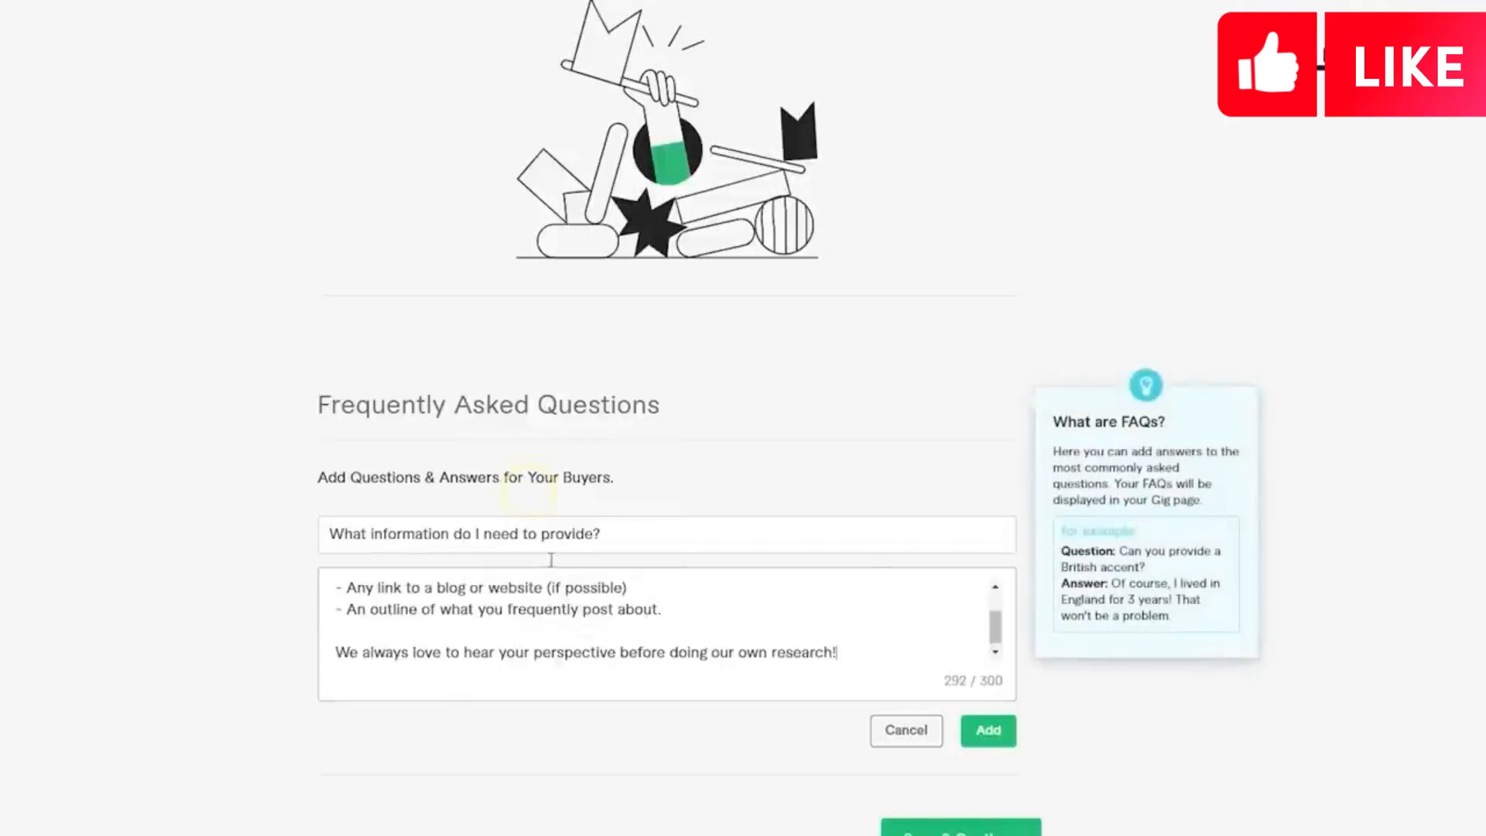
pyautogui.tripleClick(565, 646)
pyautogui.click(666, 625)
pyautogui.scroll(2, 631, 623)
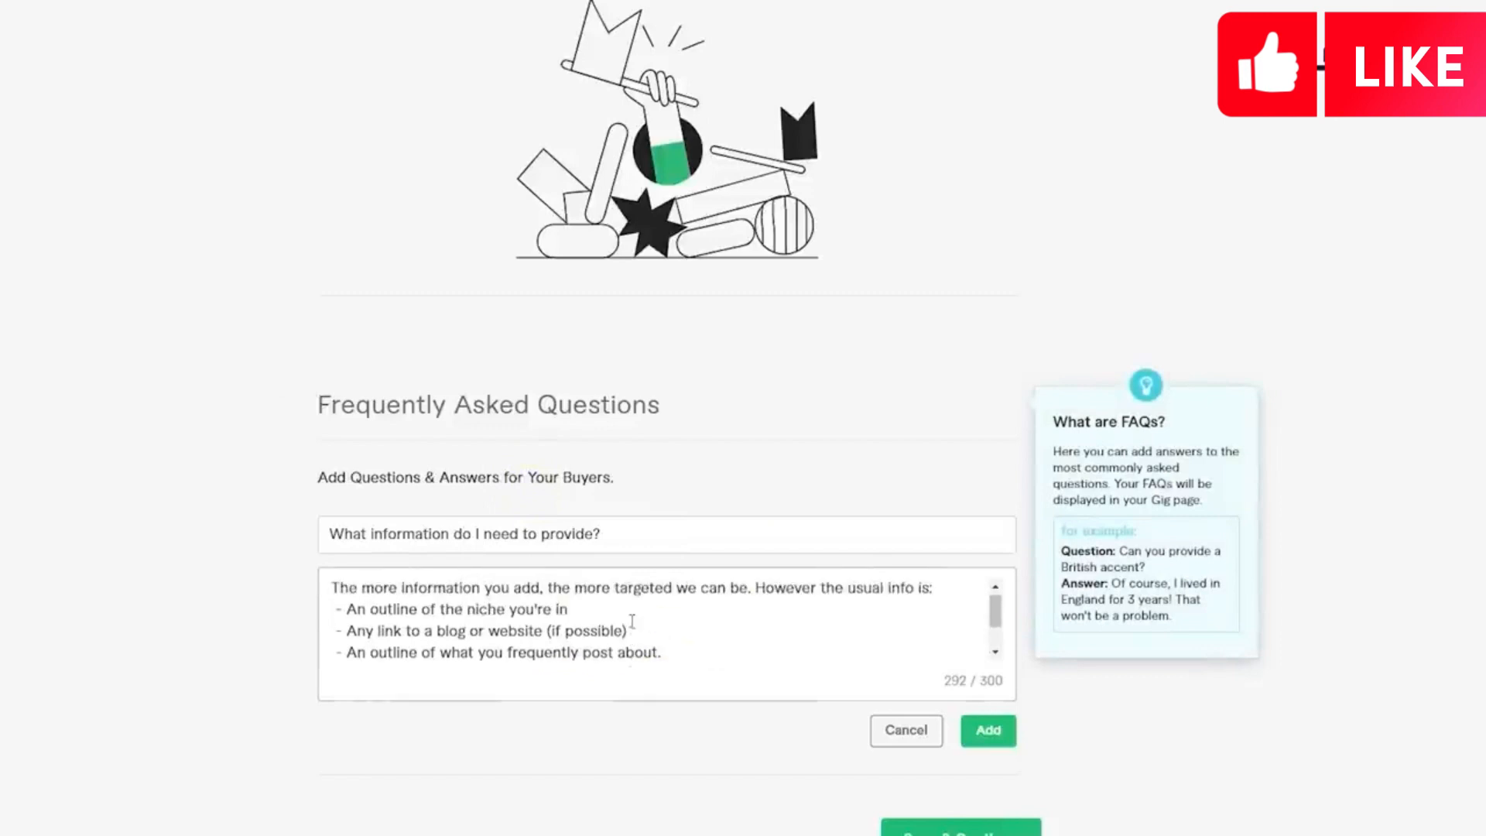
pyautogui.click(990, 732)
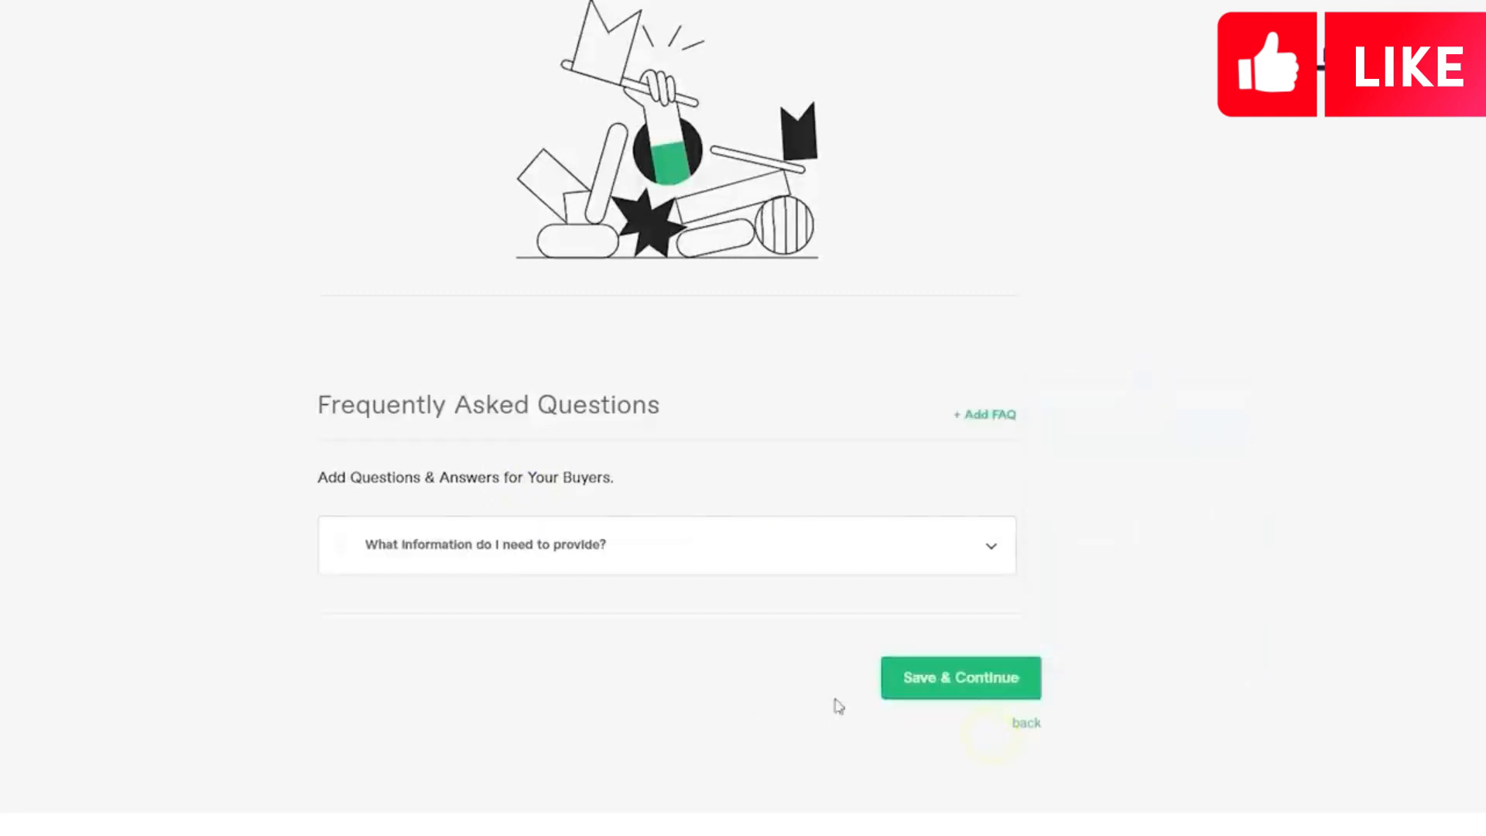
# Step: Start a second FAQ entry with the question "I already use hashtags, how can you help?" copied from the reference gig
pyautogui.click(1007, 421)
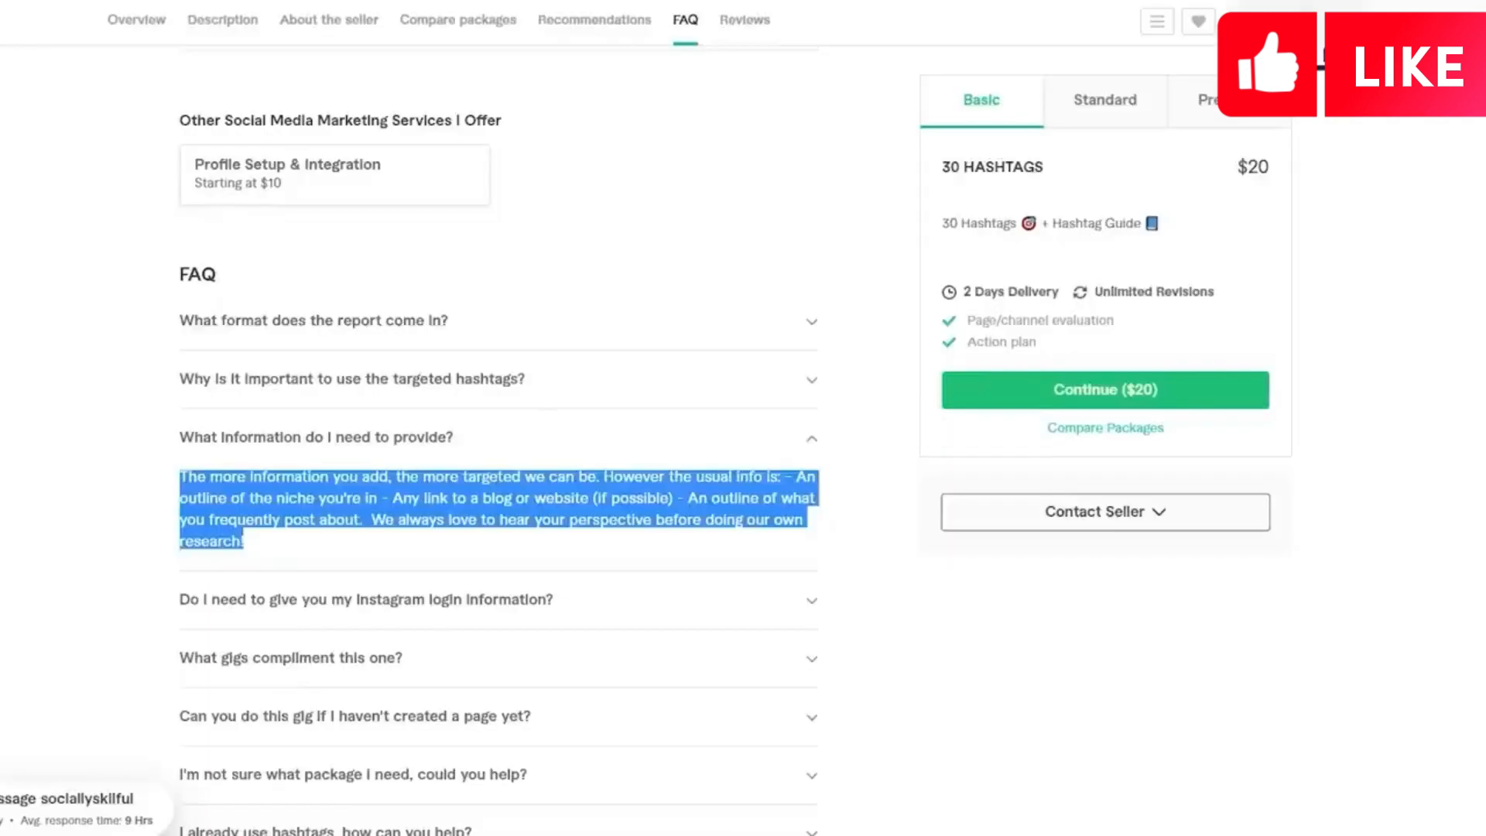
pyautogui.click(443, 627)
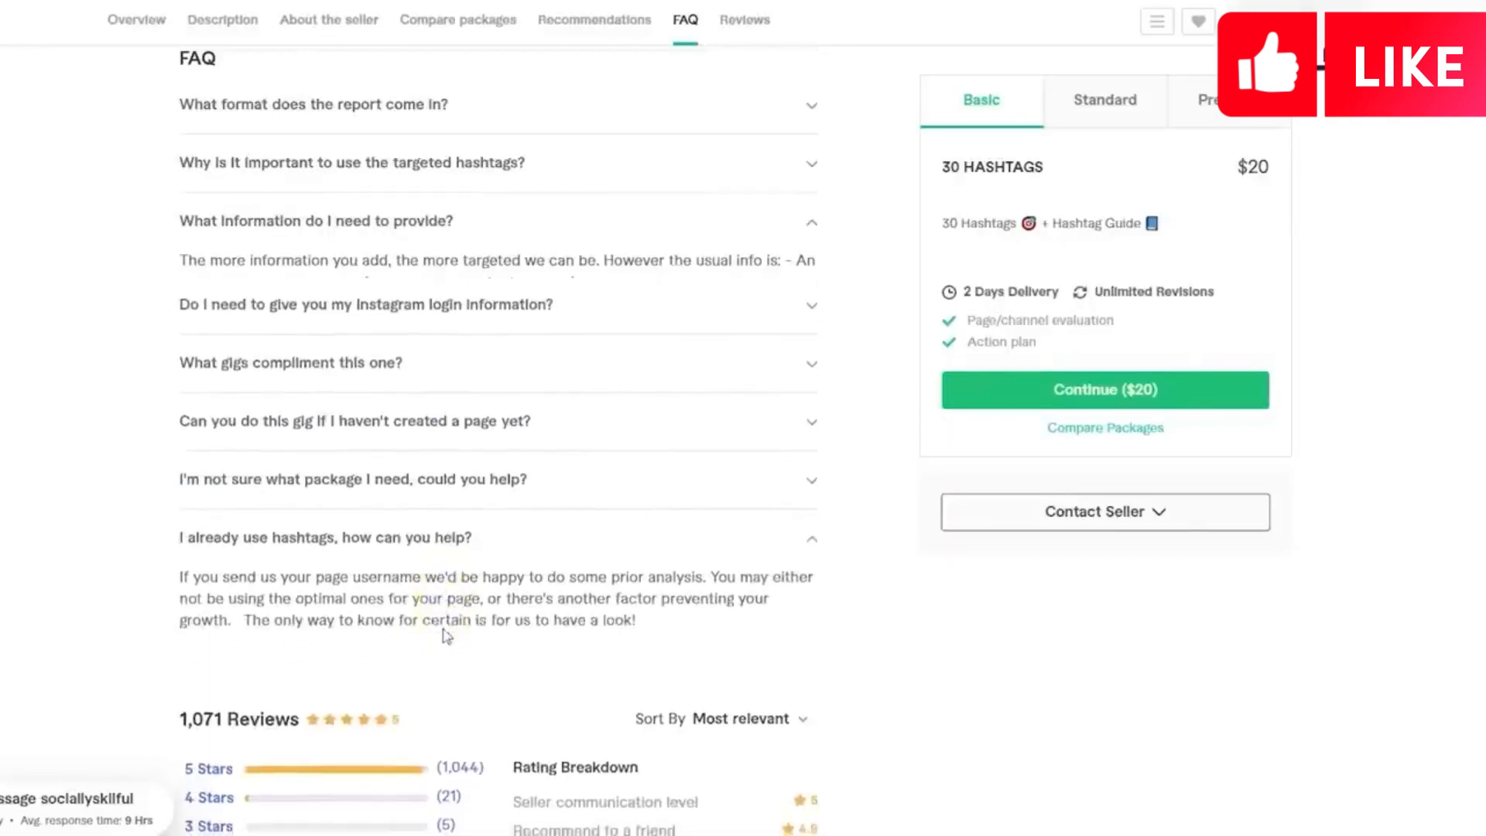
pyautogui.moveTo(178, 514); pyautogui.dragTo(449, 525)
pyautogui.rightClick(390, 513)
pyautogui.click(417, 525)
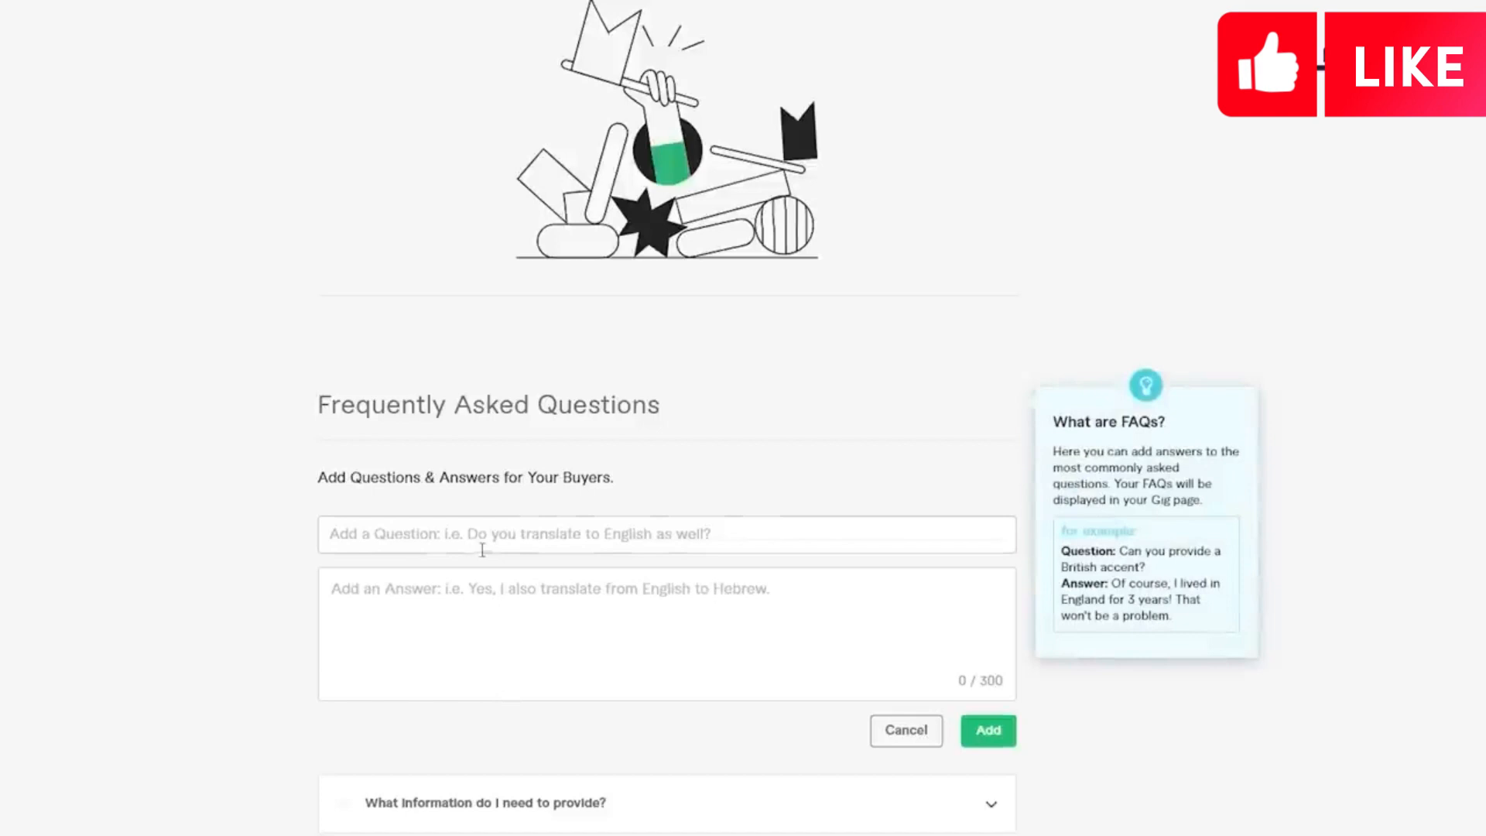
pyautogui.click(482, 545)
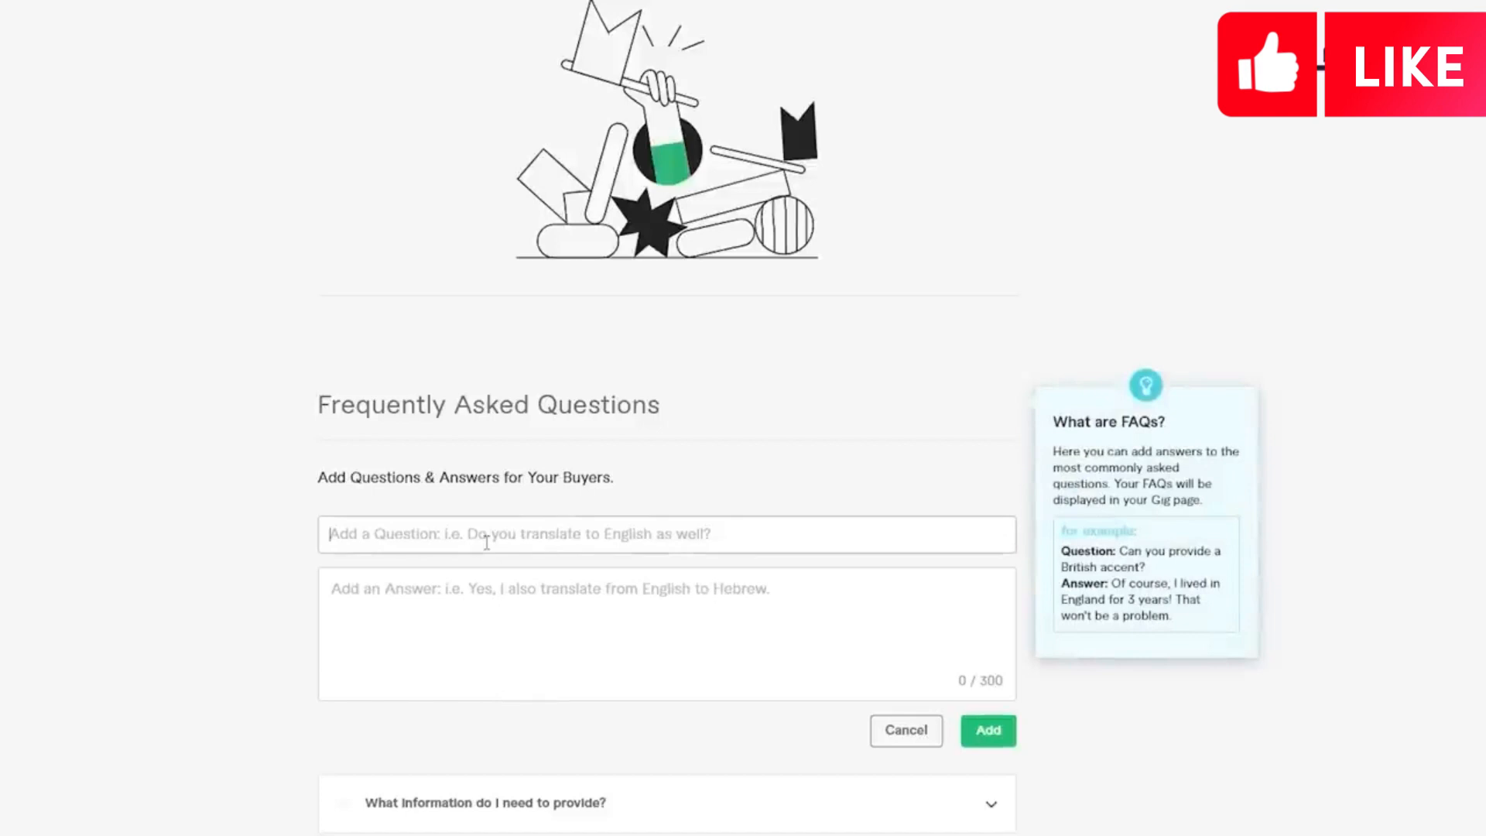
pyautogui.rightClick(483, 542)
pyautogui.click(556, 681)
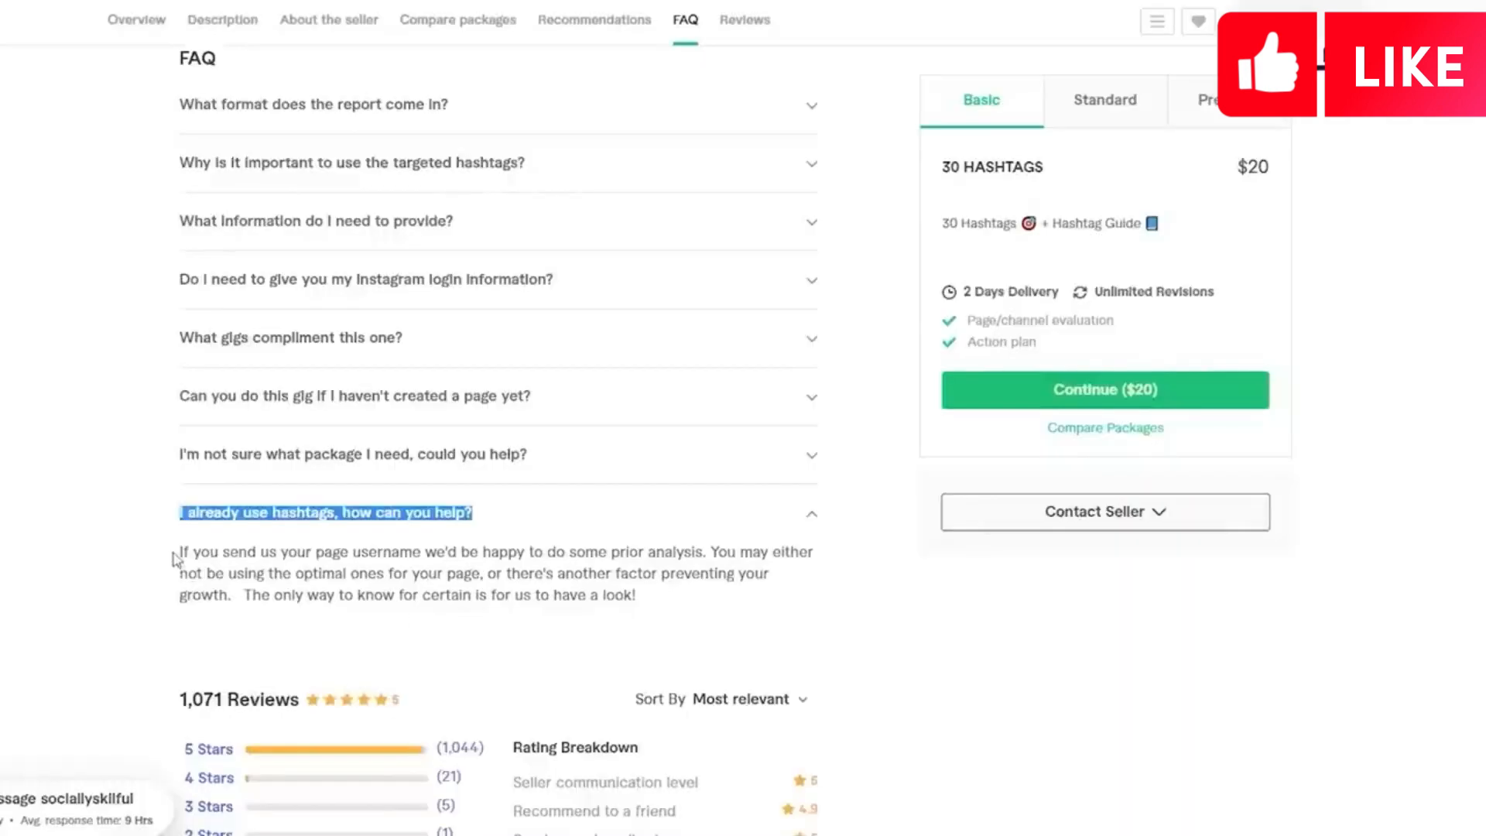
# Step: Copy the reference gig's answer about already using hashtags into the second FAQ entry and add it
pyautogui.moveTo(644, 595); pyautogui.dragTo(172, 554)
pyautogui.rightClick(241, 565)
pyautogui.click(278, 579)
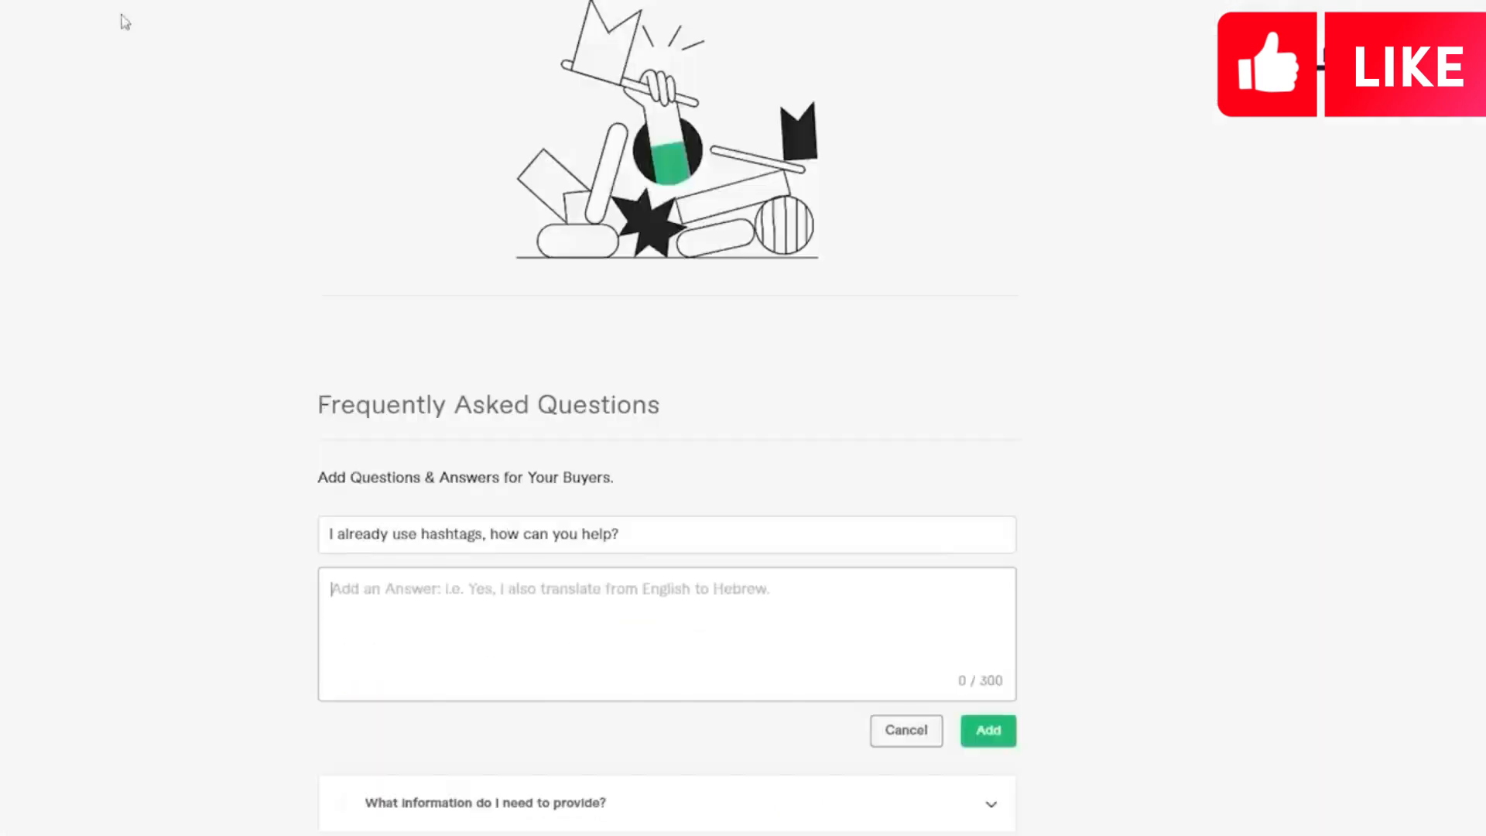
pyautogui.click(392, 585)
pyautogui.rightClick(396, 582)
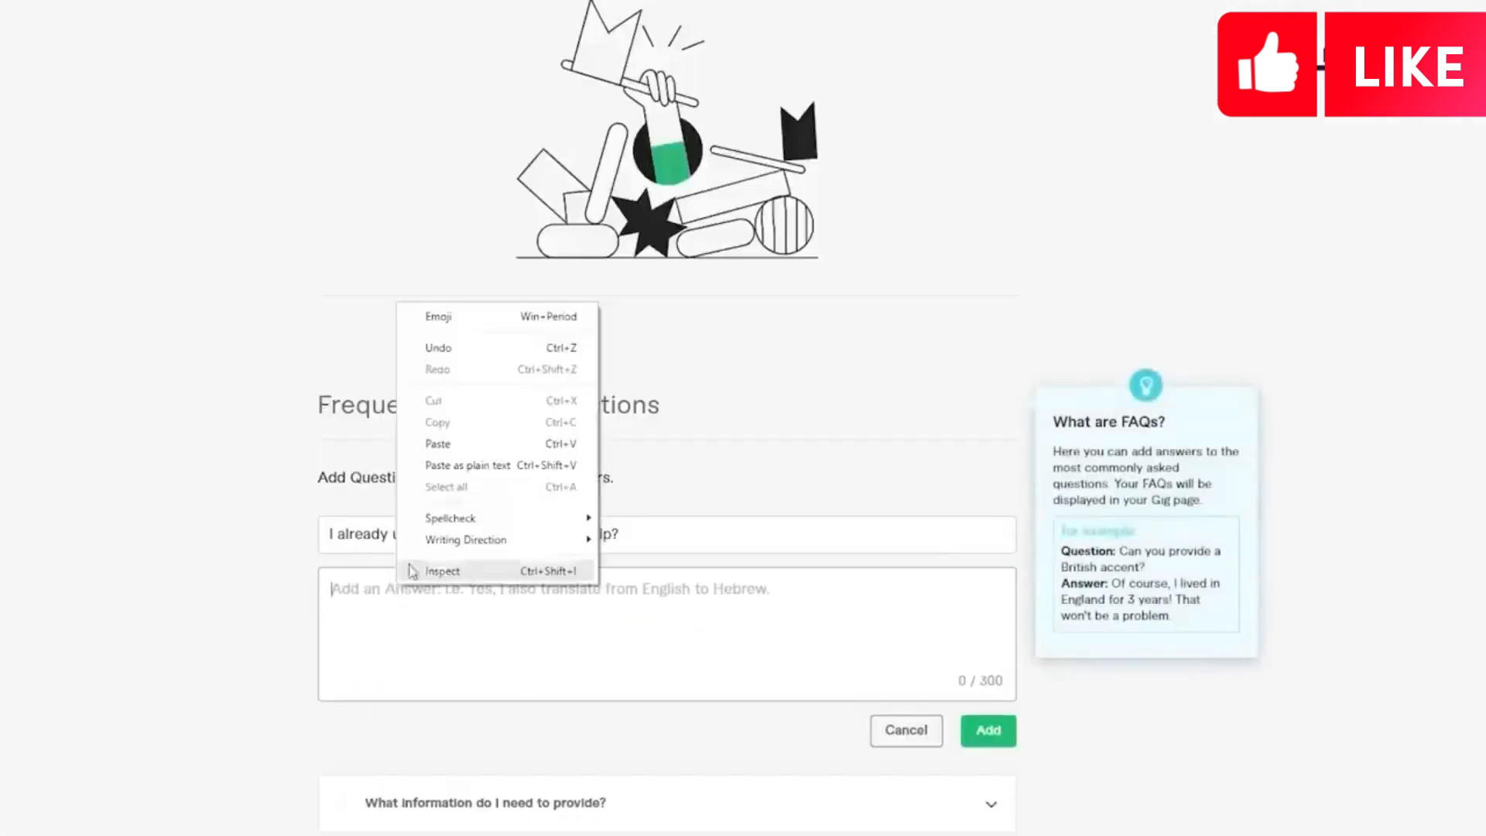
pyautogui.click(438, 443)
pyautogui.click(991, 732)
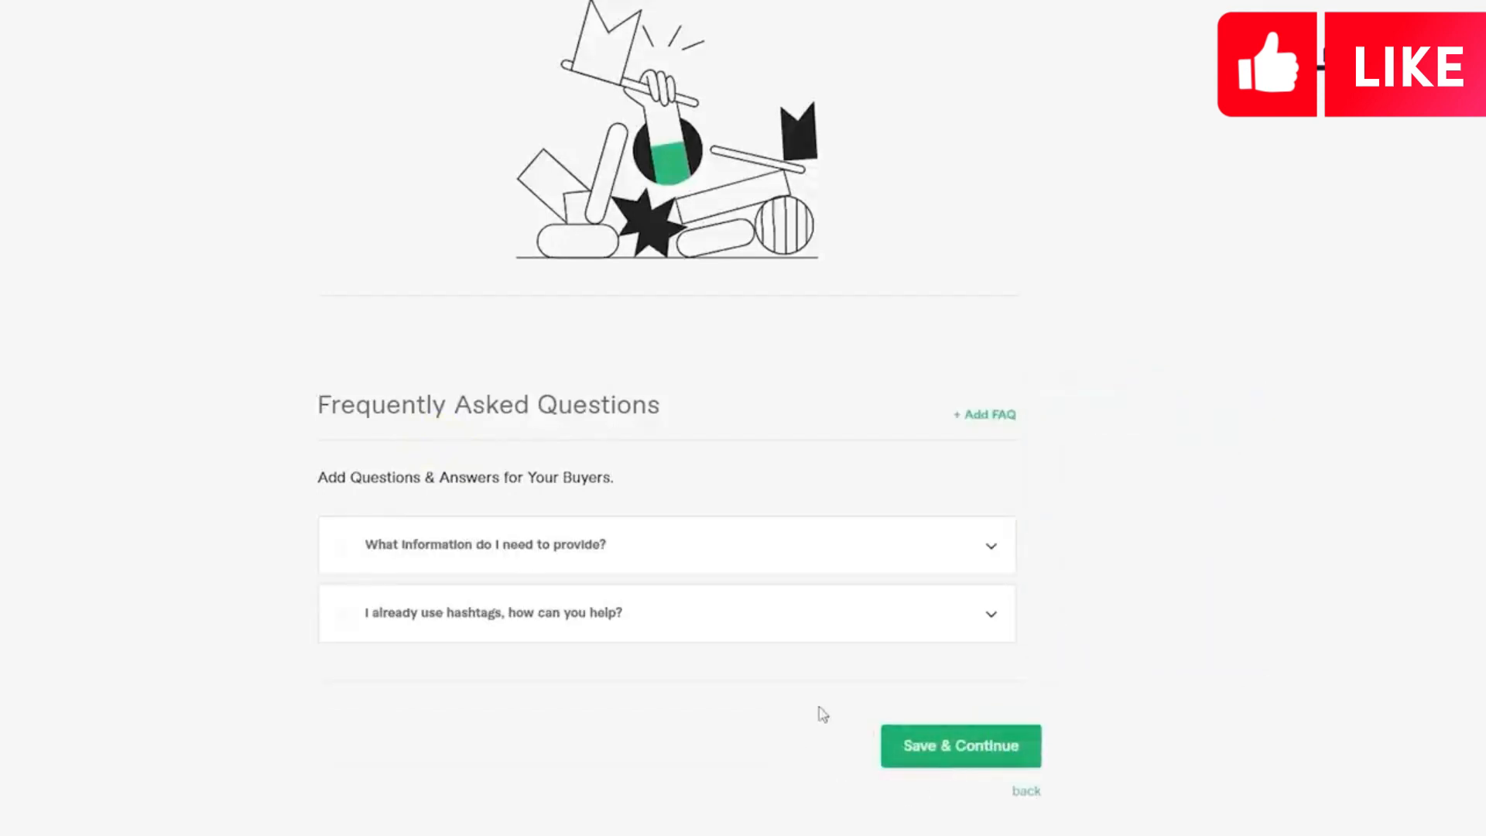
# Step: Check the description once more, then save the Description & FAQ stage and continue to Requirements
pyautogui.scroll(12, 743, 418)
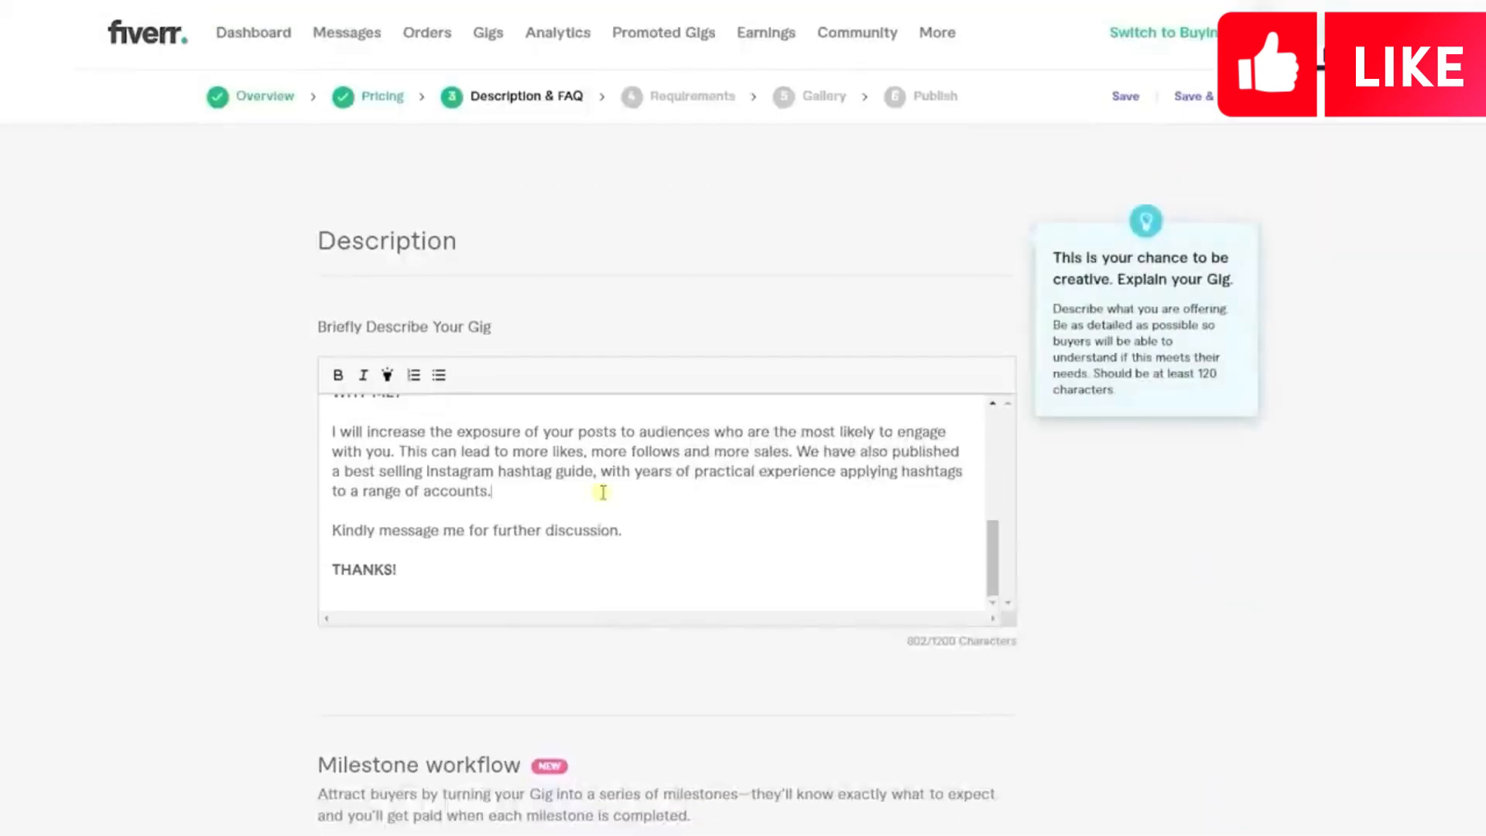
pyautogui.hotkey('ctrl', 'a')
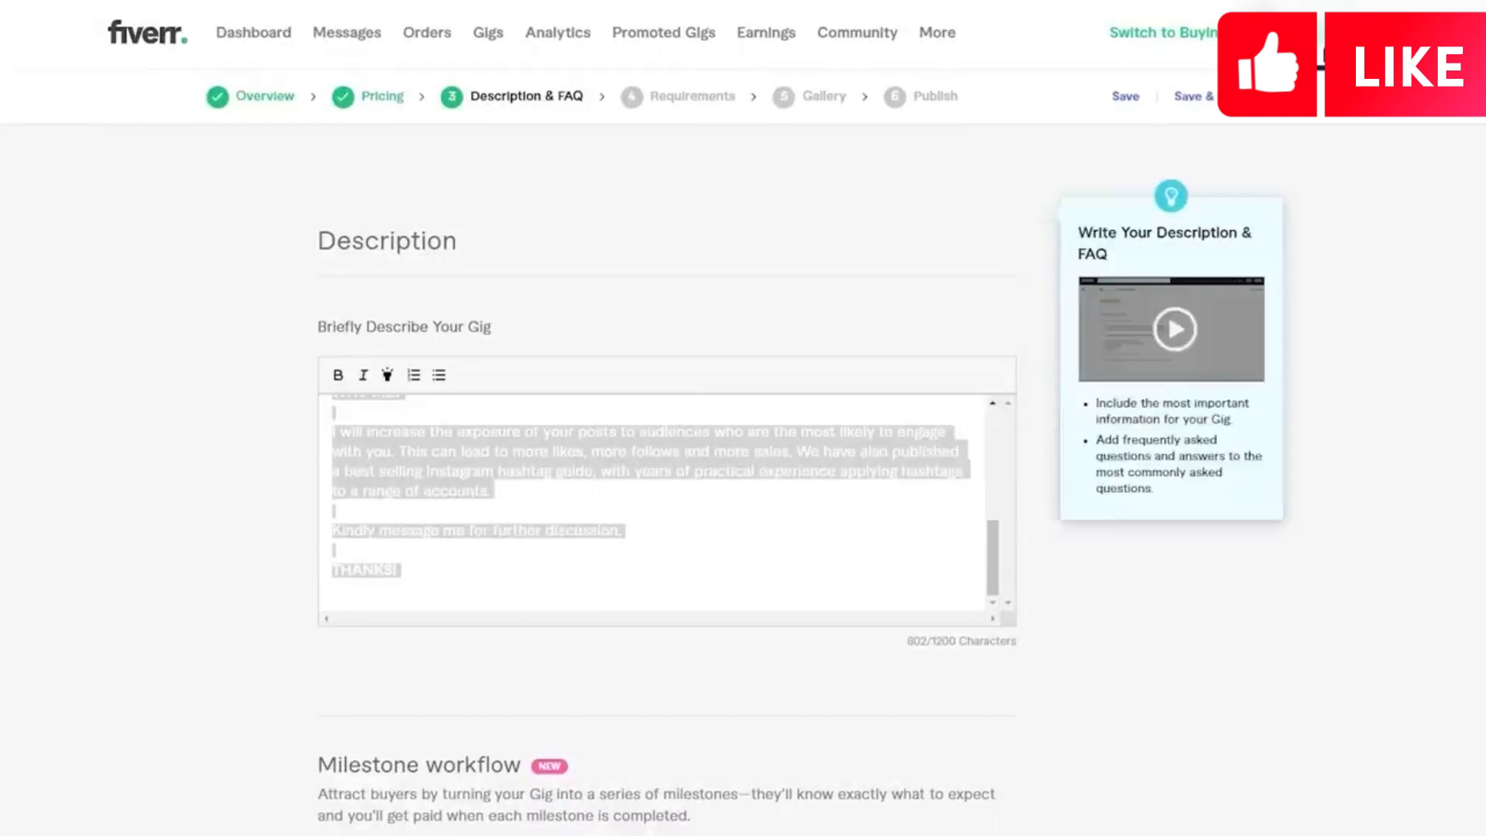
pyautogui.click(735, 551)
pyautogui.scroll(-12, 966, 559)
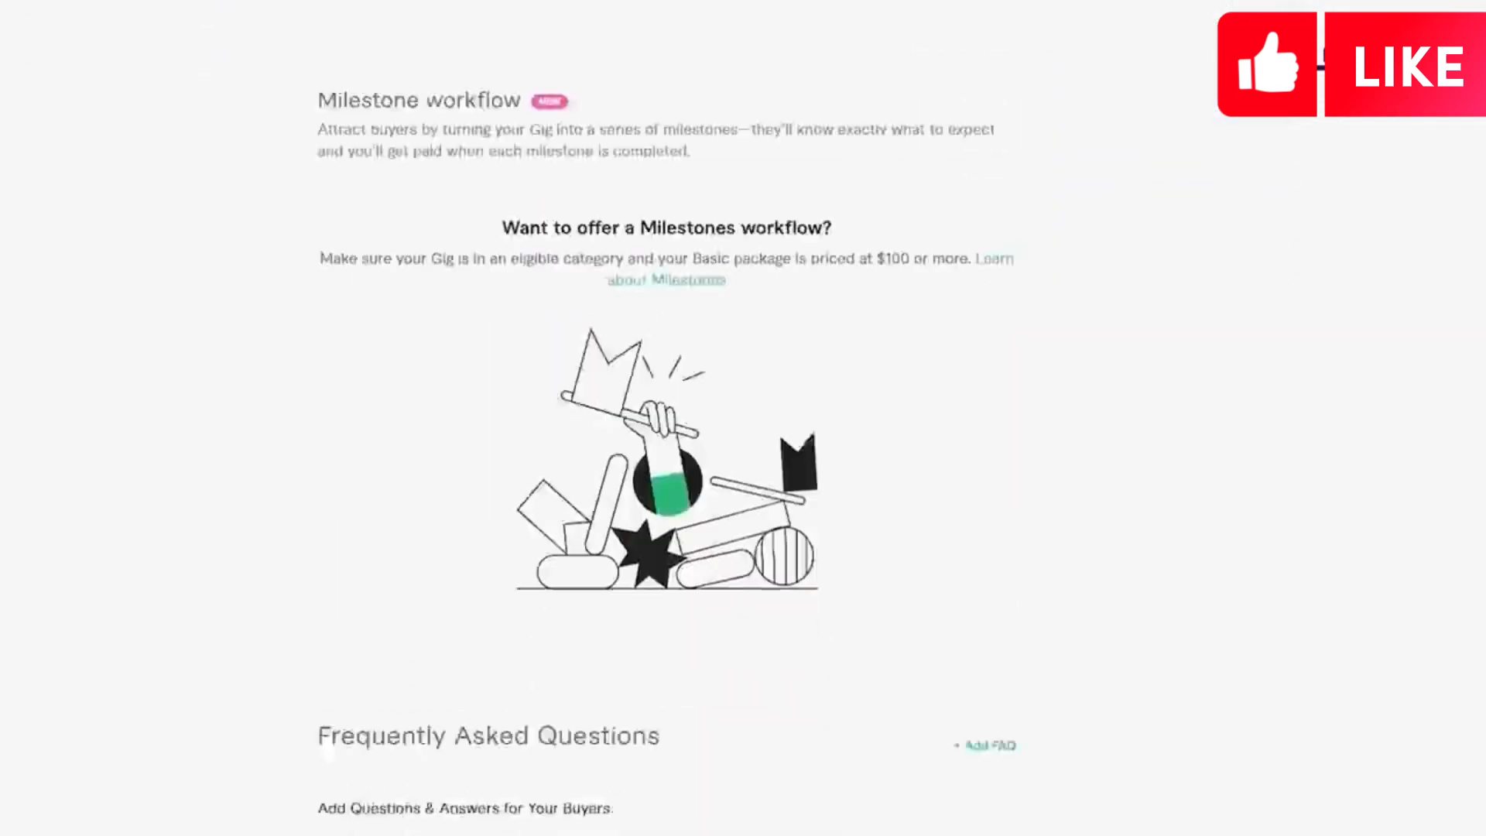
pyautogui.click(966, 531)
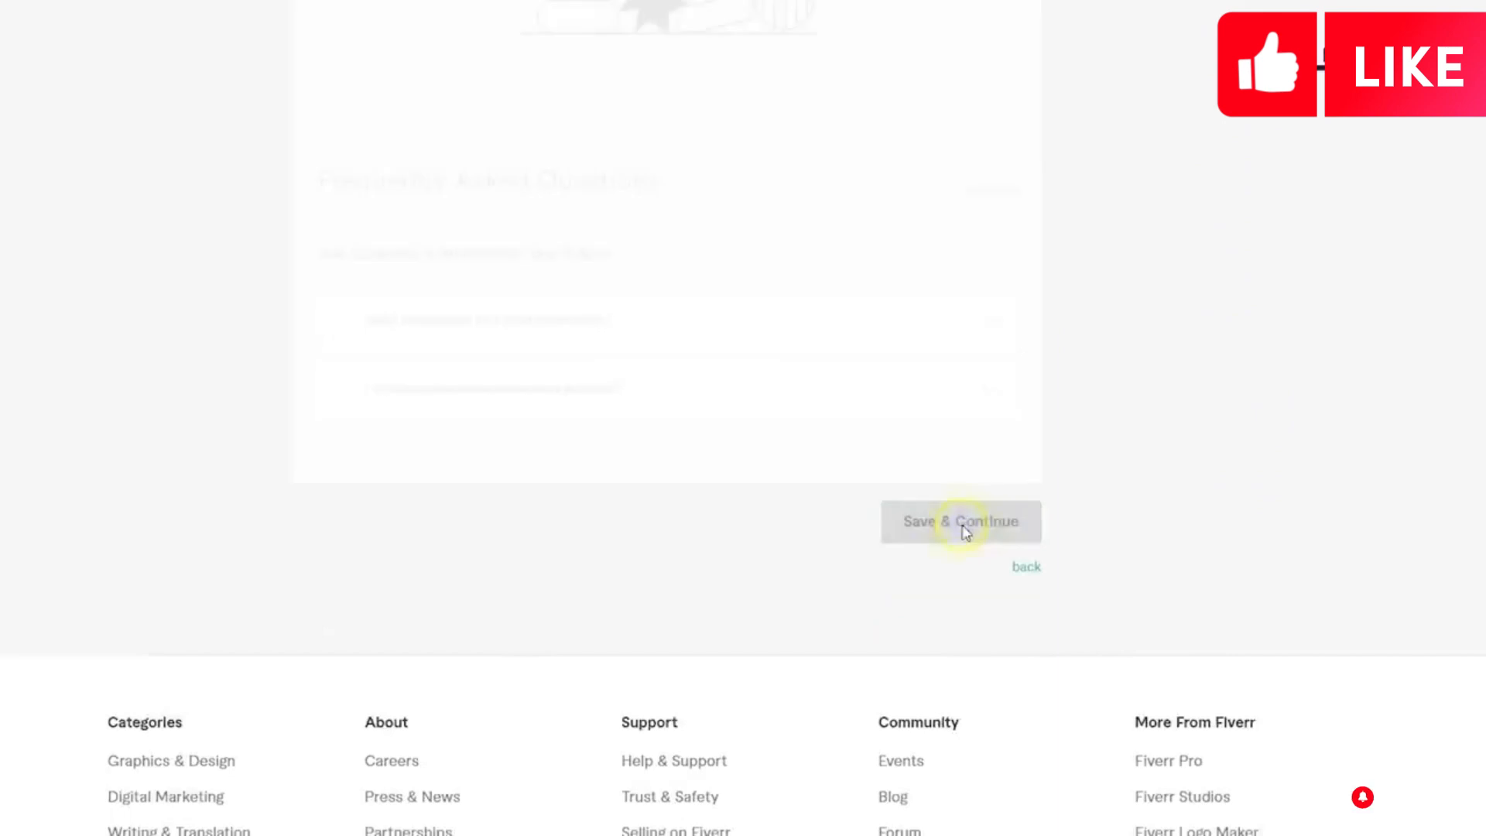
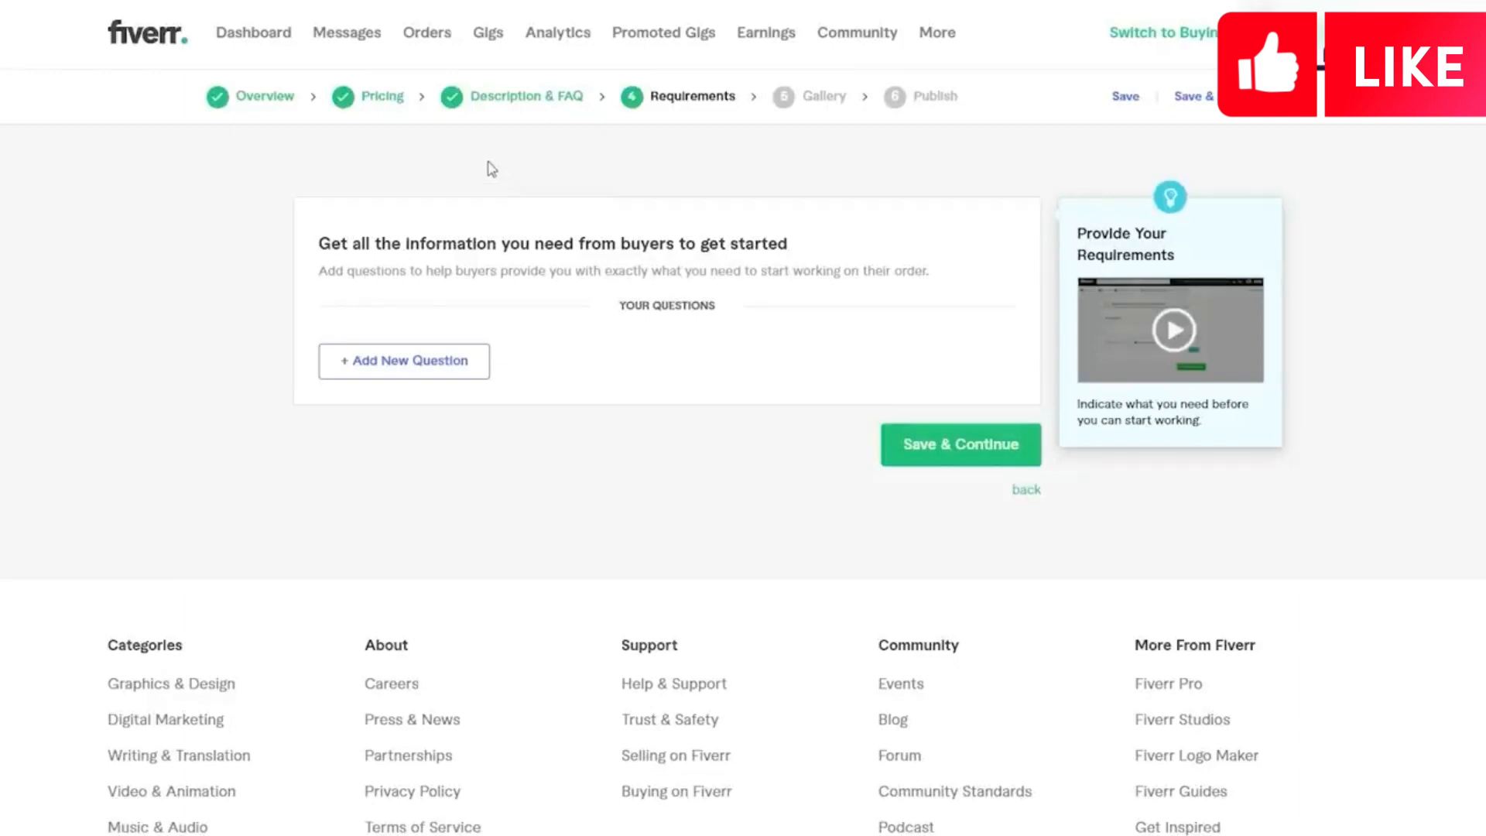
# Step: Add a required free-text buyer question reading "Username or Link of your Instagram account?"
pyautogui.click(434, 354)
pyautogui.click(465, 435)
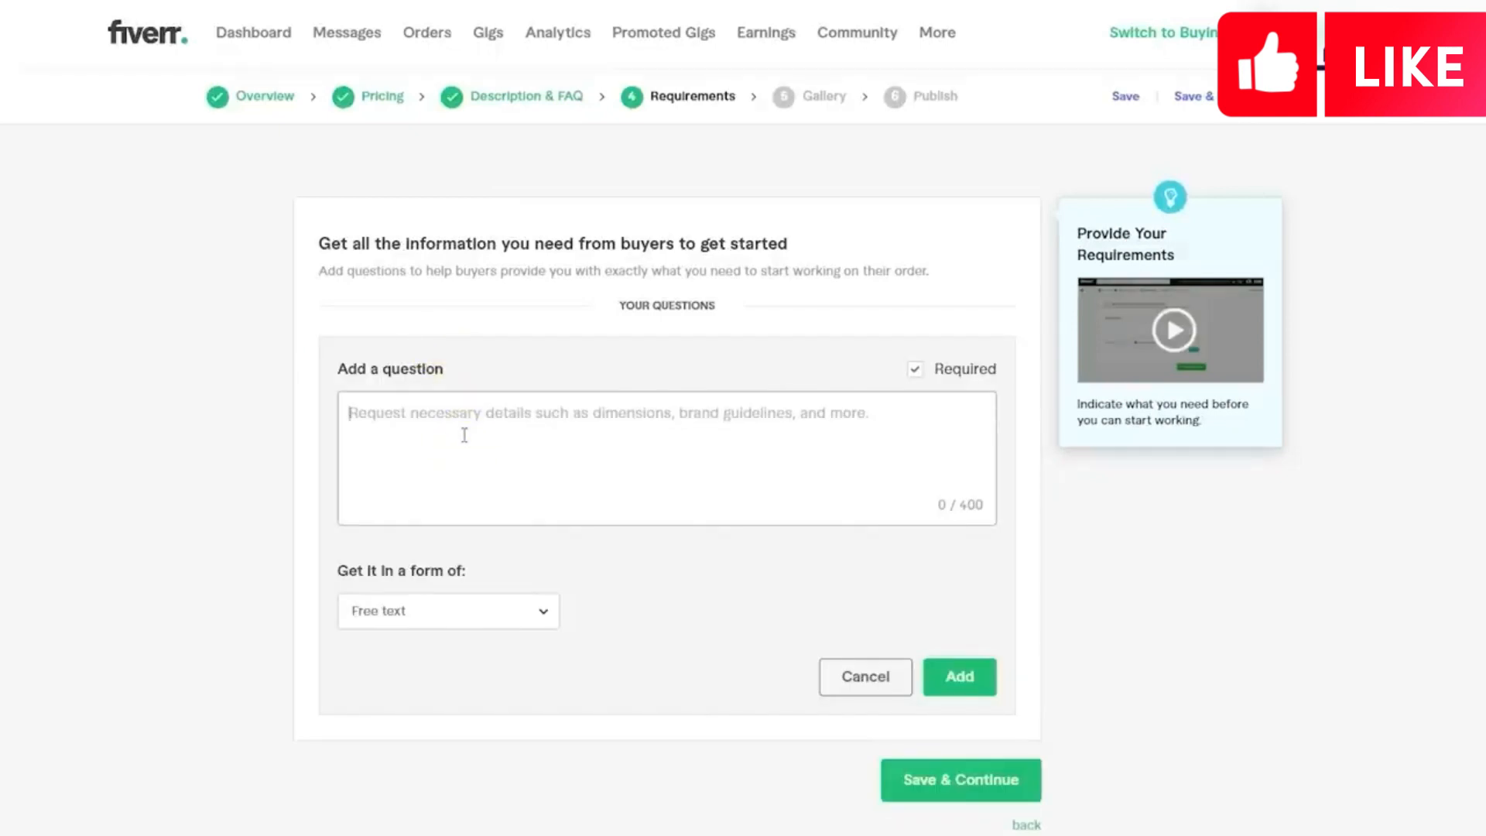
pyautogui.write('uSERN')
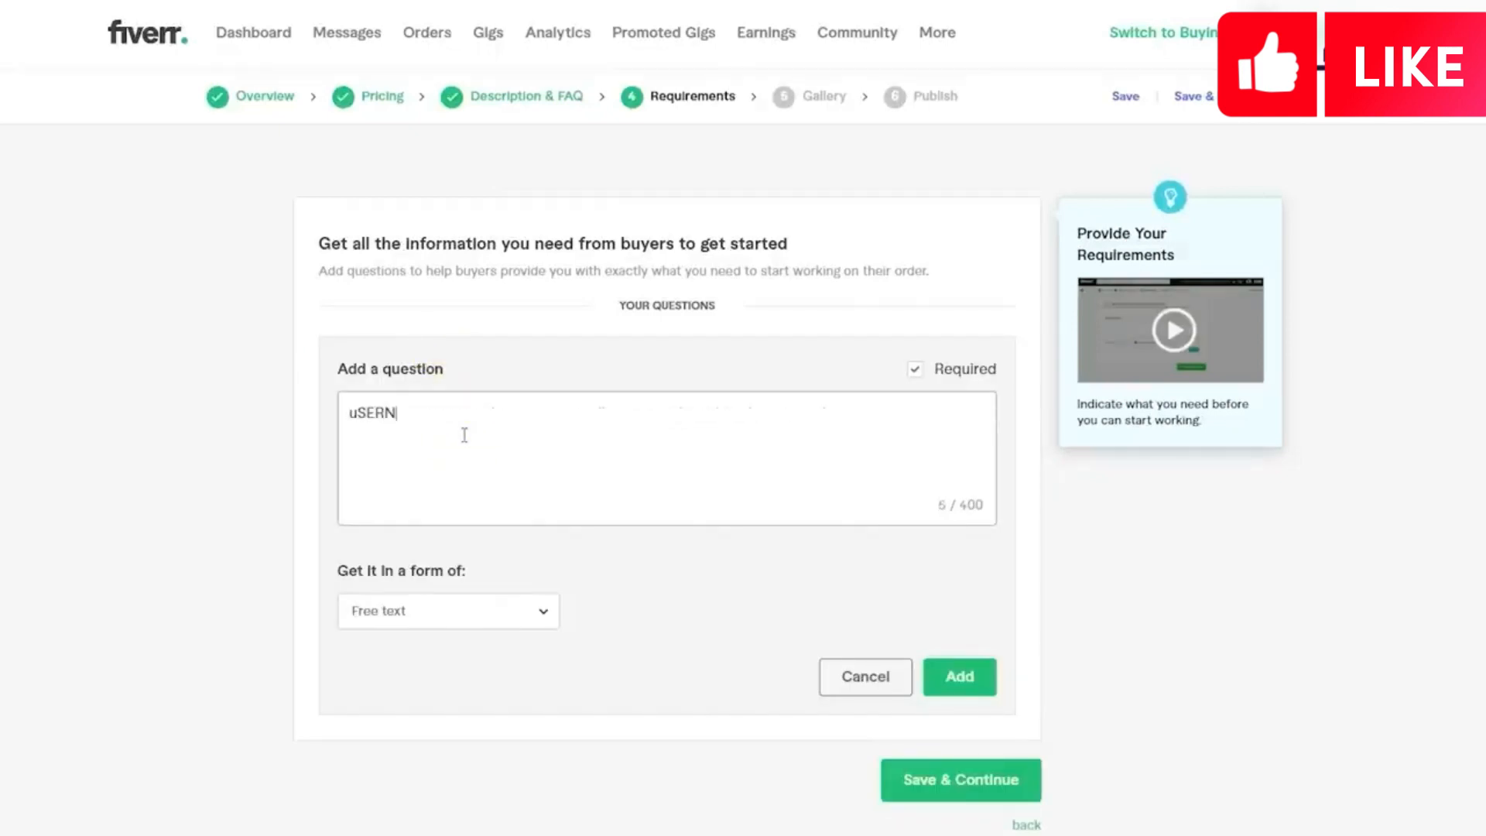
pyautogui.press('BackSpace')
pyautogui.press('BackSpace')
pyautogui.press('BackSpace')
pyautogui.press('BackSpace')
pyautogui.write('Username or Link of your l')
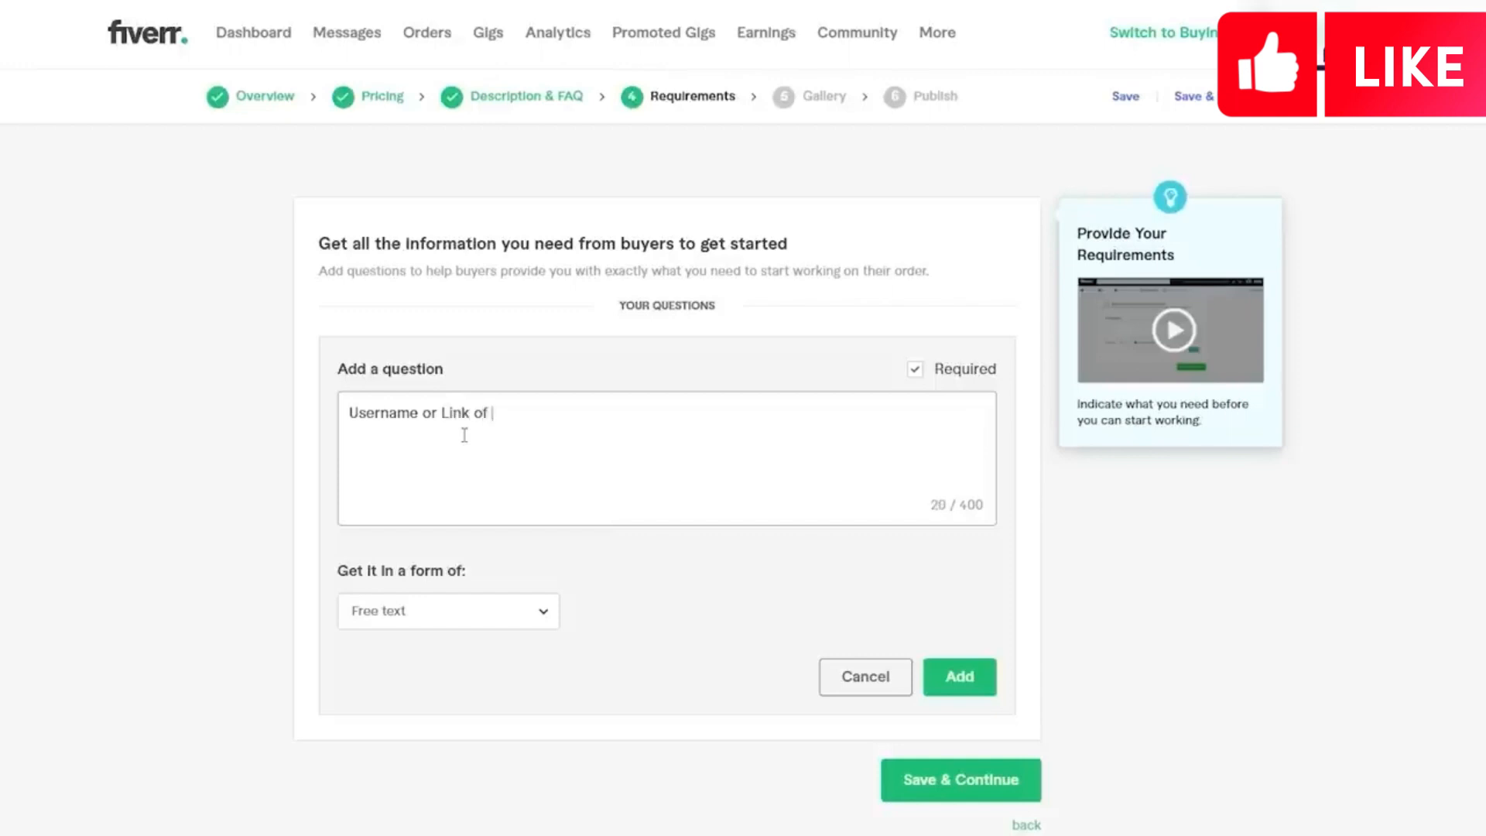
pyautogui.write('nstagram acc')
pyautogui.write('ou')
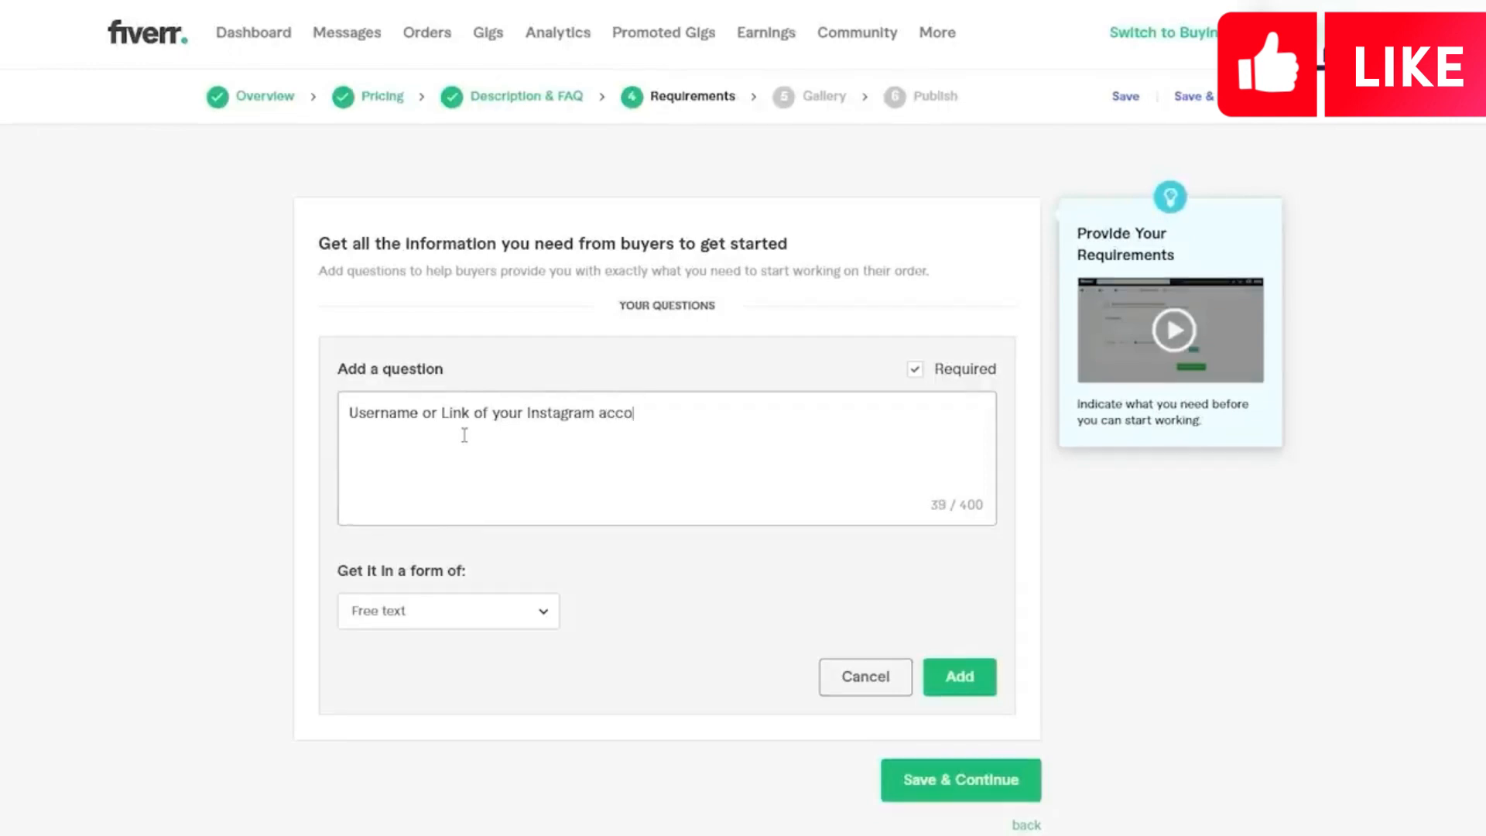
pyautogui.write('nt?')
pyautogui.click(960, 678)
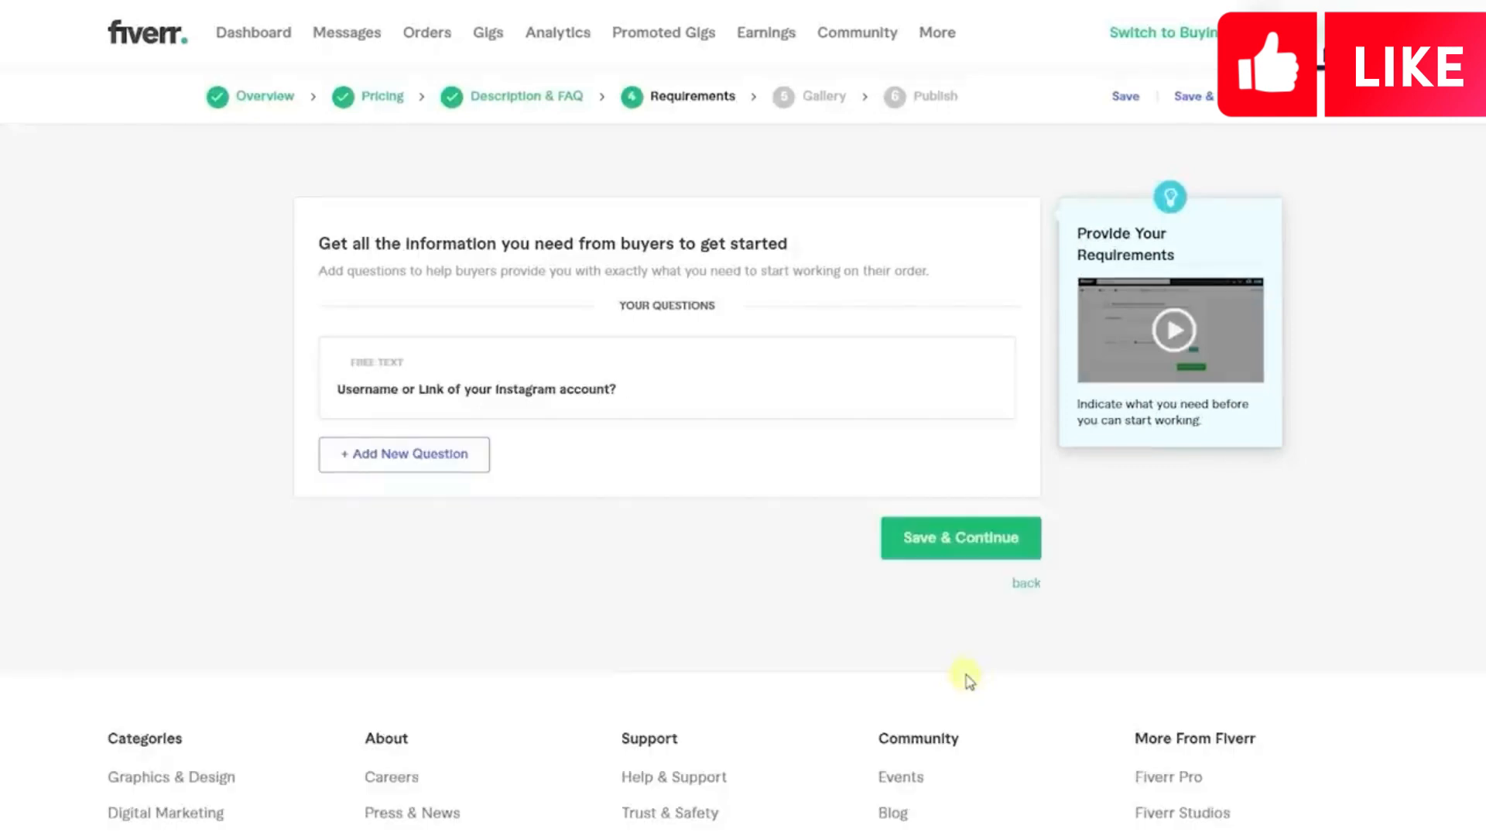
# Step: Save the buyer requirements, continue to the Gallery stage and dismiss the Gig image tips to reach the upload sections
pyautogui.click(969, 548)
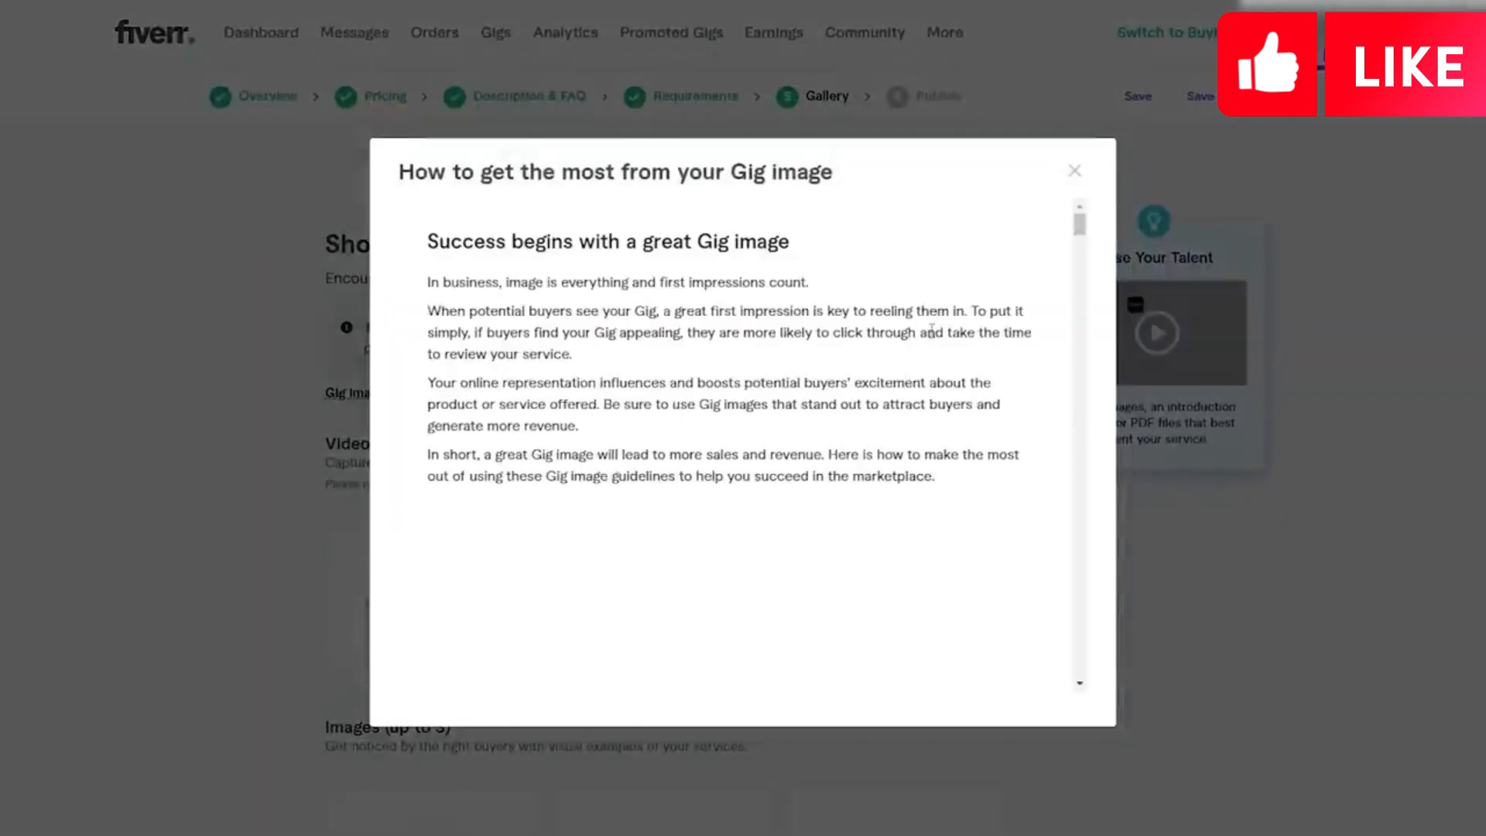
pyautogui.click(1075, 170)
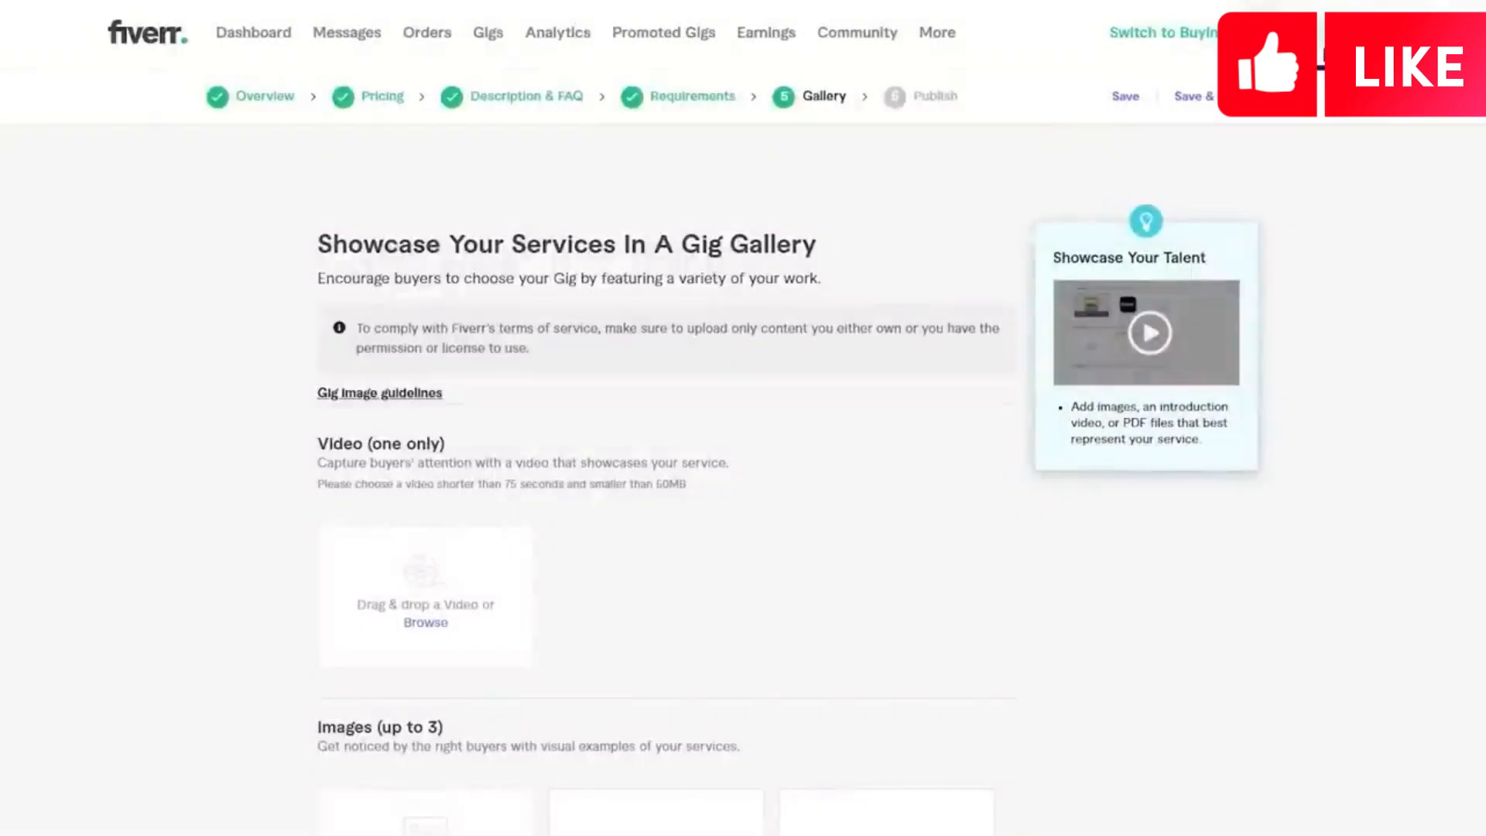
pyautogui.scroll(-1, 712, 418)
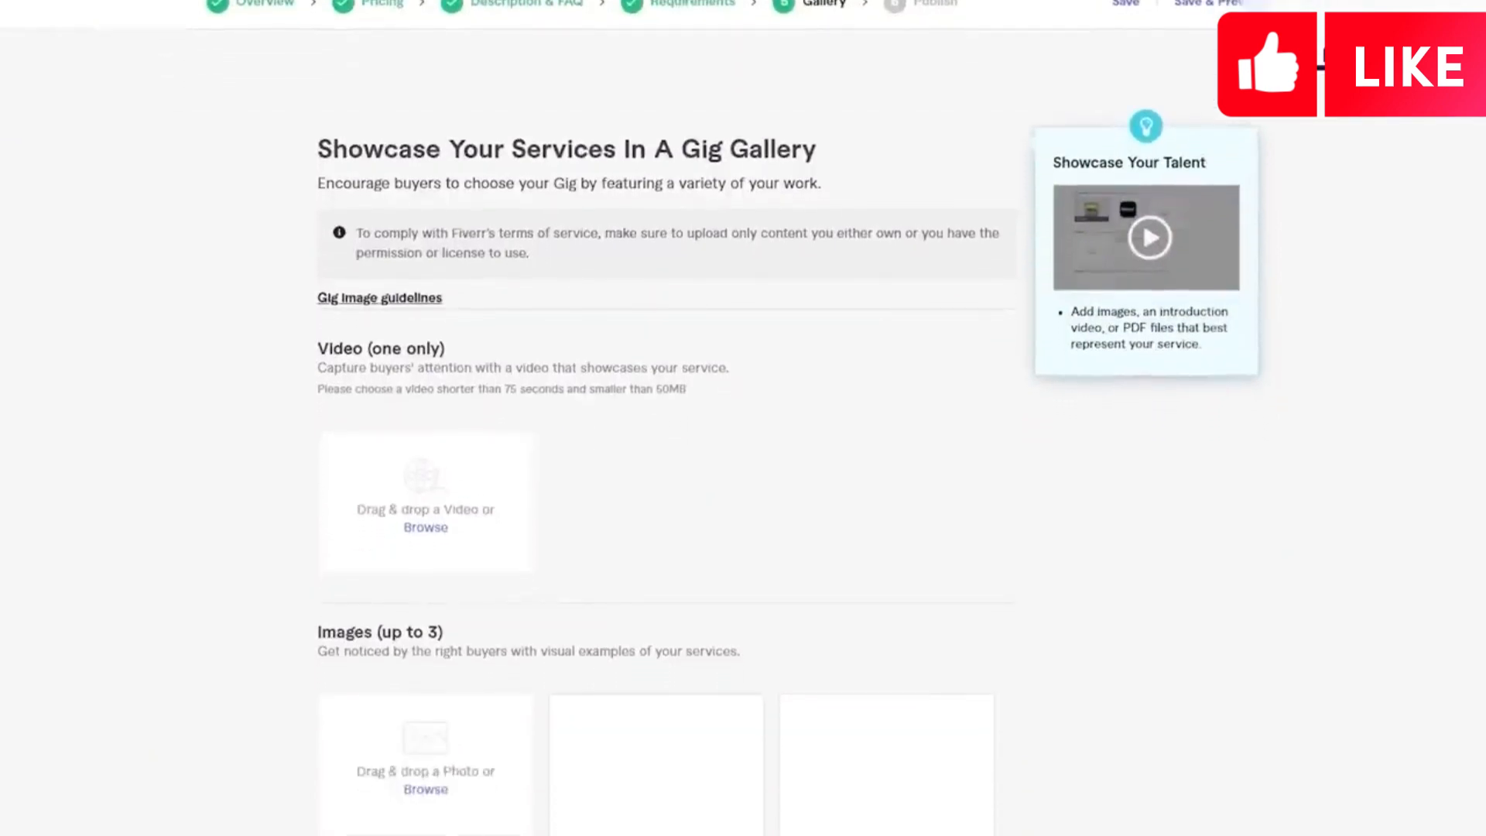
pyautogui.scroll(-1, 632, 418)
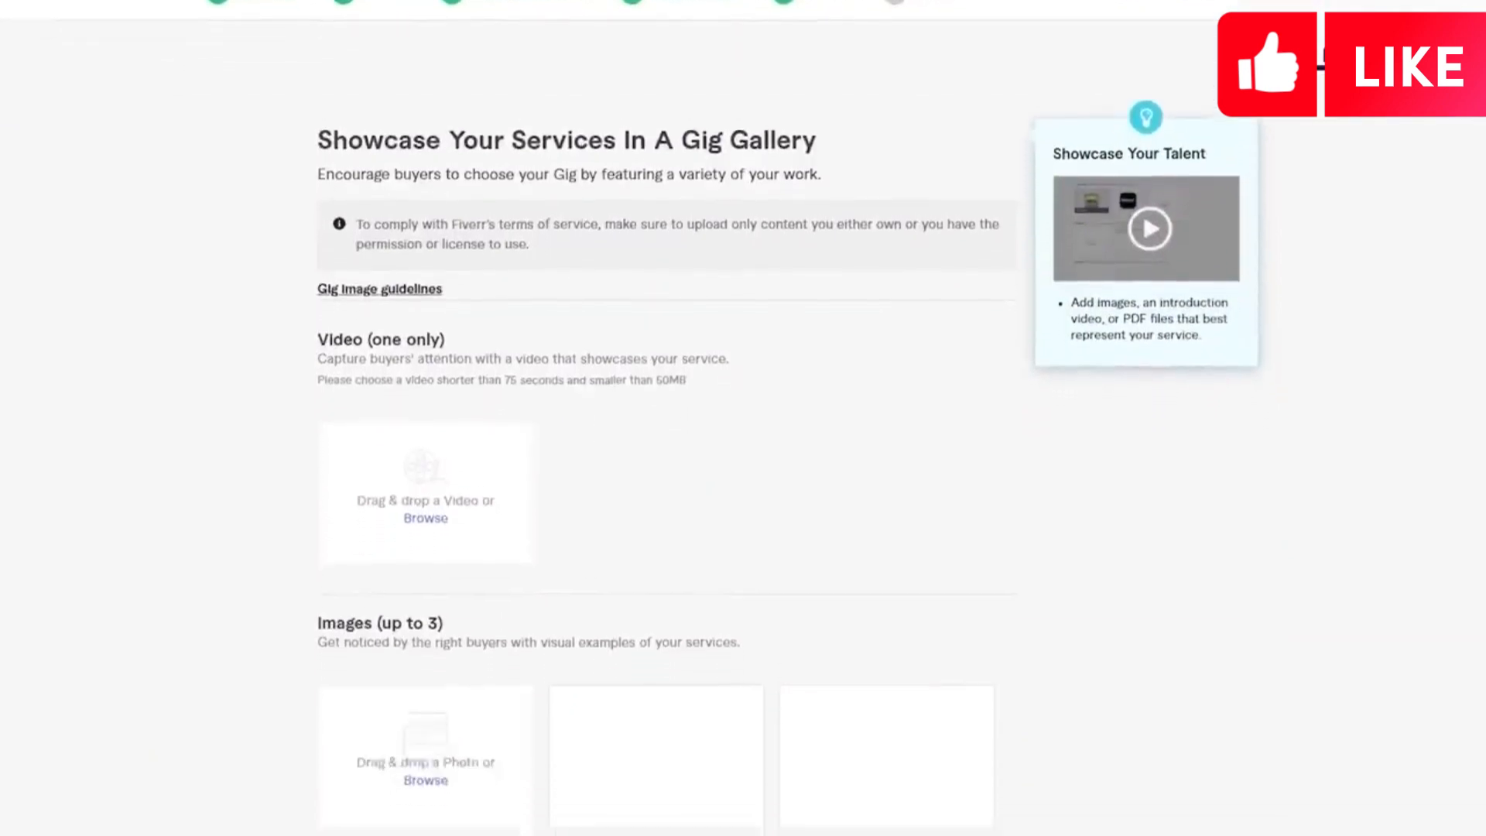
pyautogui.scroll(-1, 687, 394)
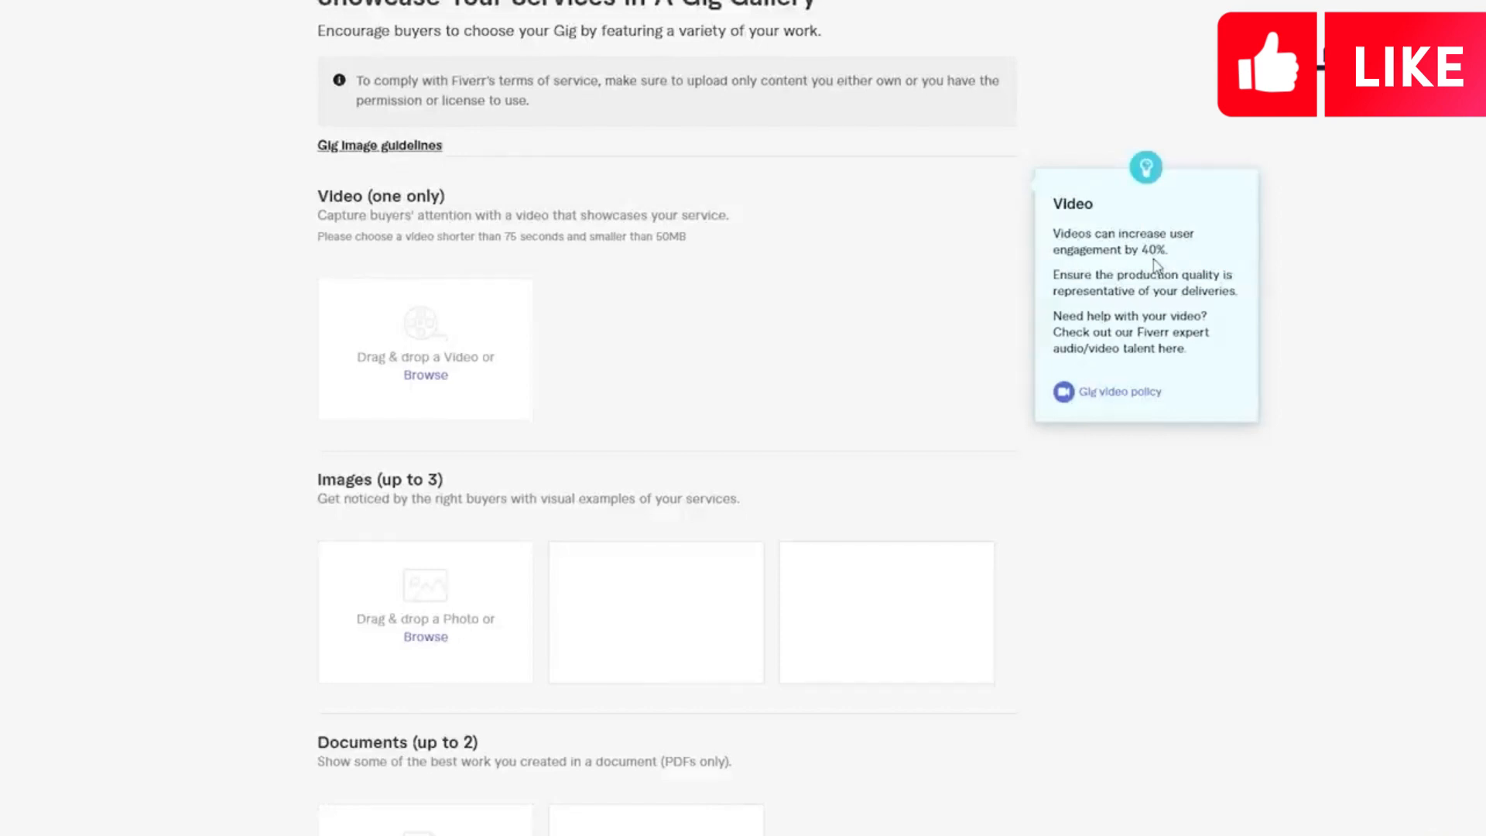
pyautogui.scroll(-3, 356, 314)
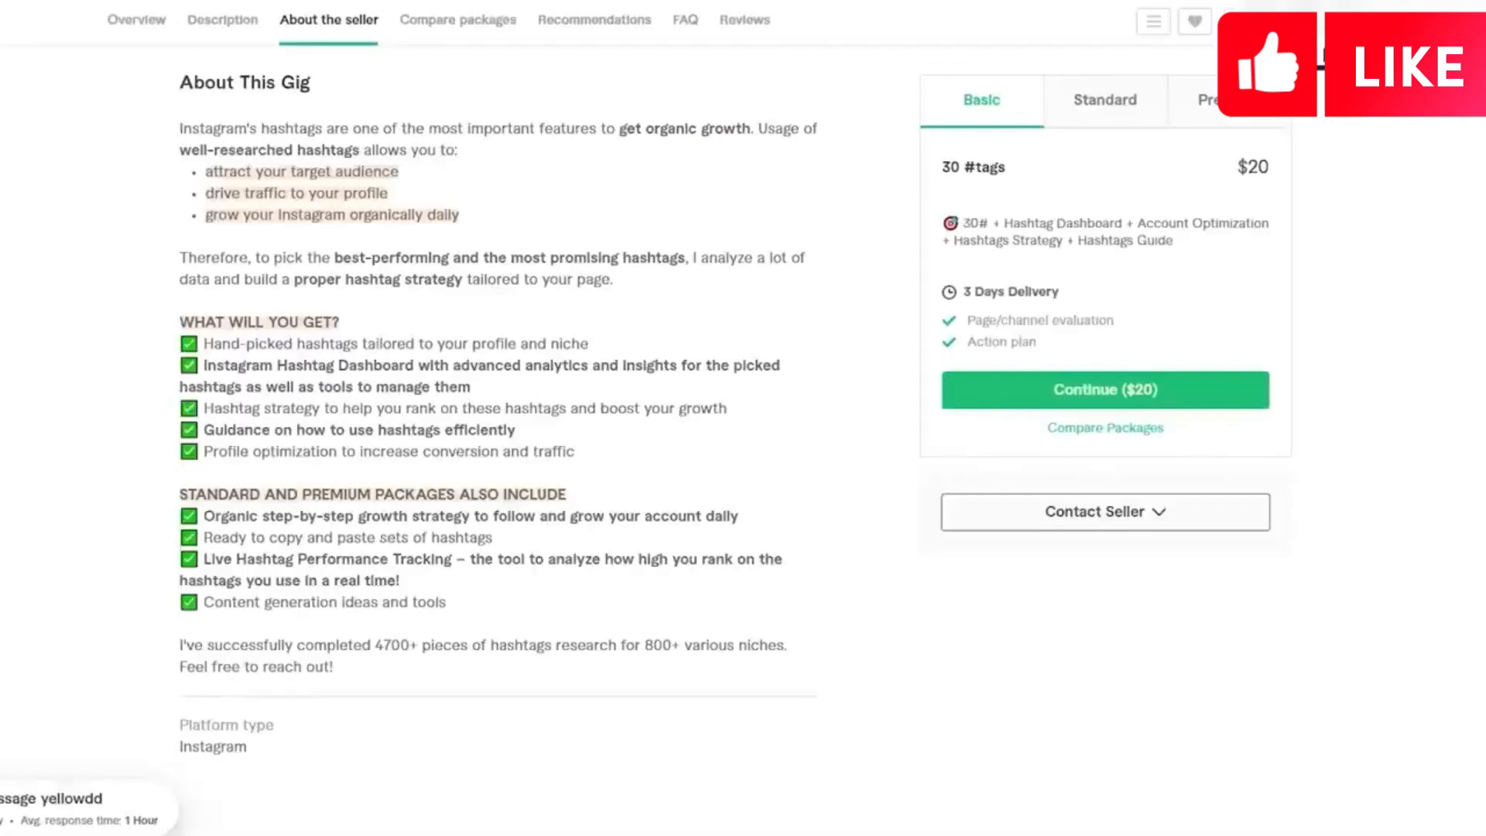
# Step: Check the reference gig's page, then switch to Canva and inspect the text and graphics of the Instagram Hashtag Research gig image
pyautogui.scroll(11, 498, 418)
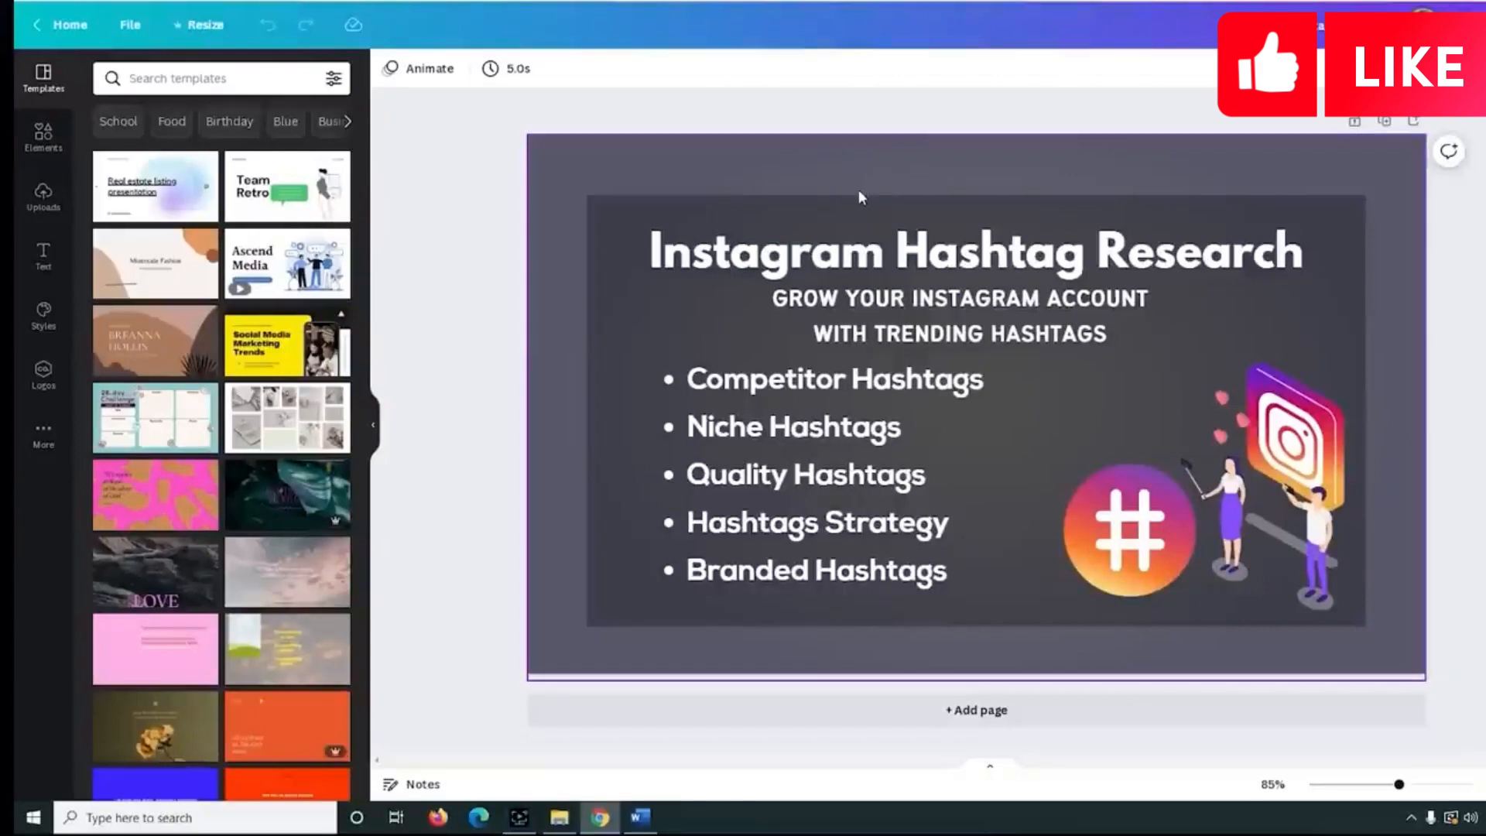
pyautogui.click(838, 252)
pyautogui.click(866, 325)
pyautogui.click(844, 387)
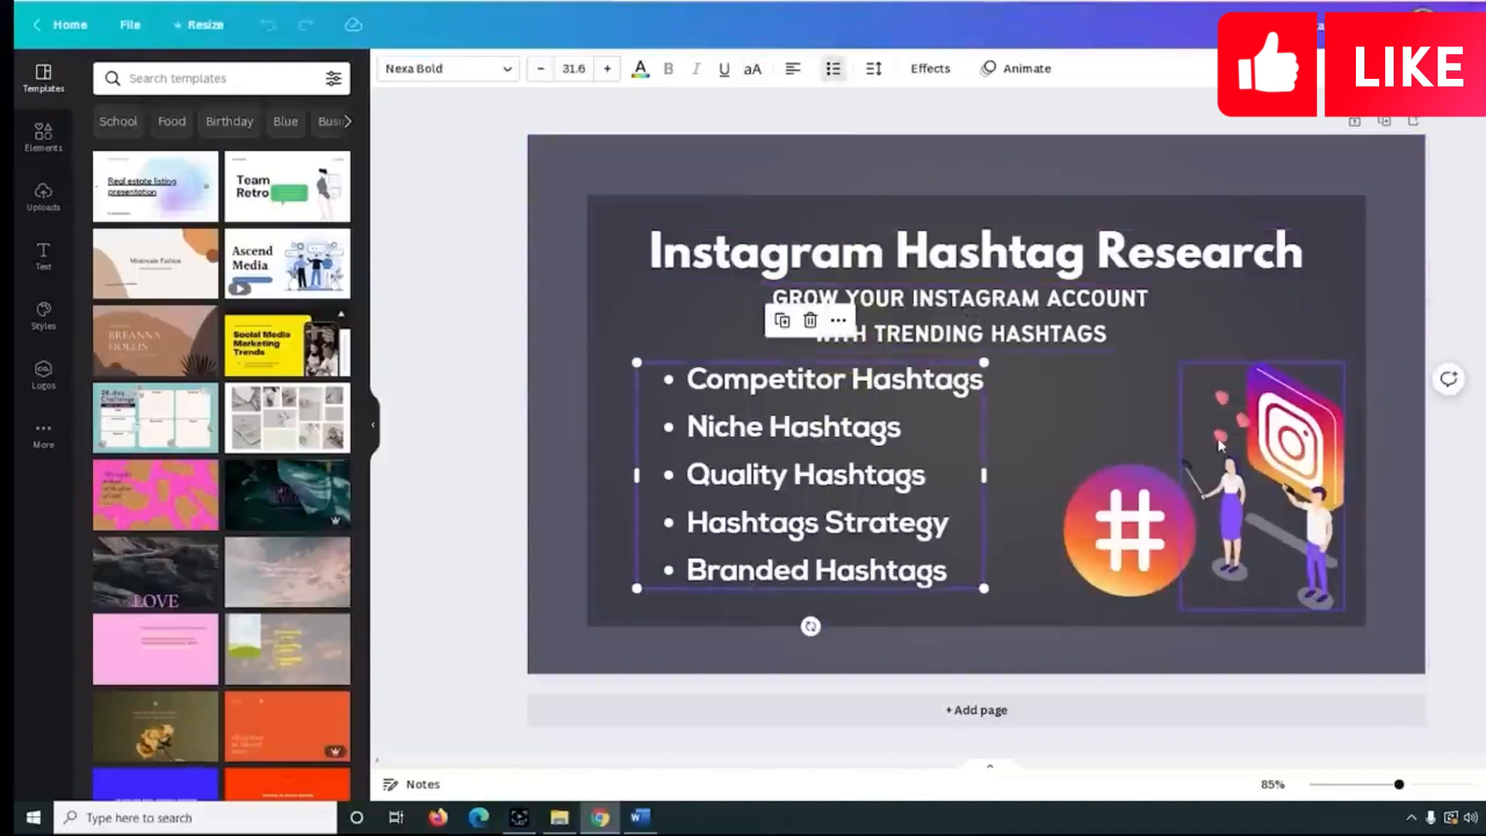
pyautogui.click(1239, 457)
pyautogui.click(1156, 513)
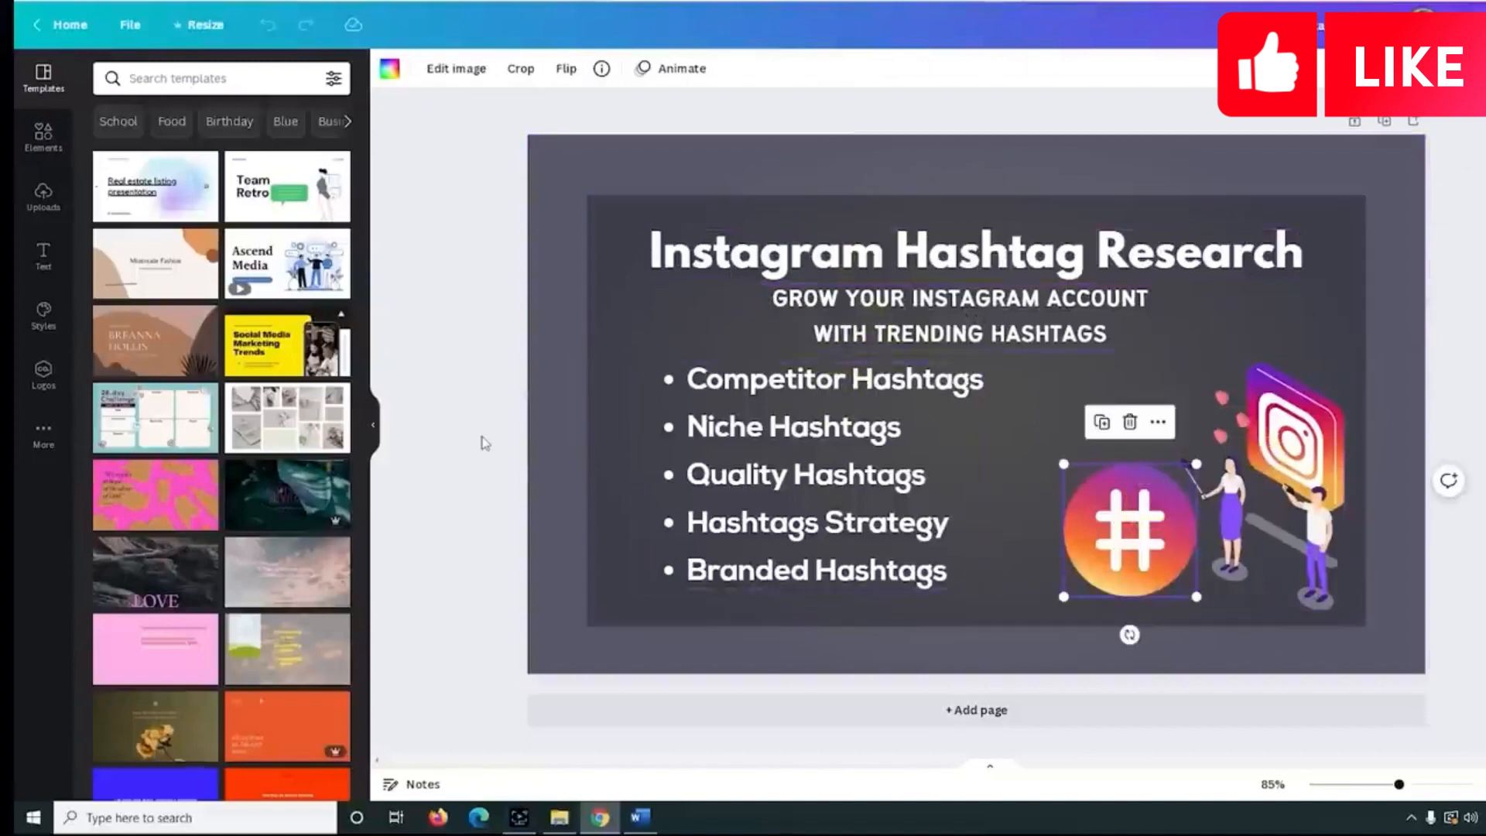
pyautogui.click(433, 431)
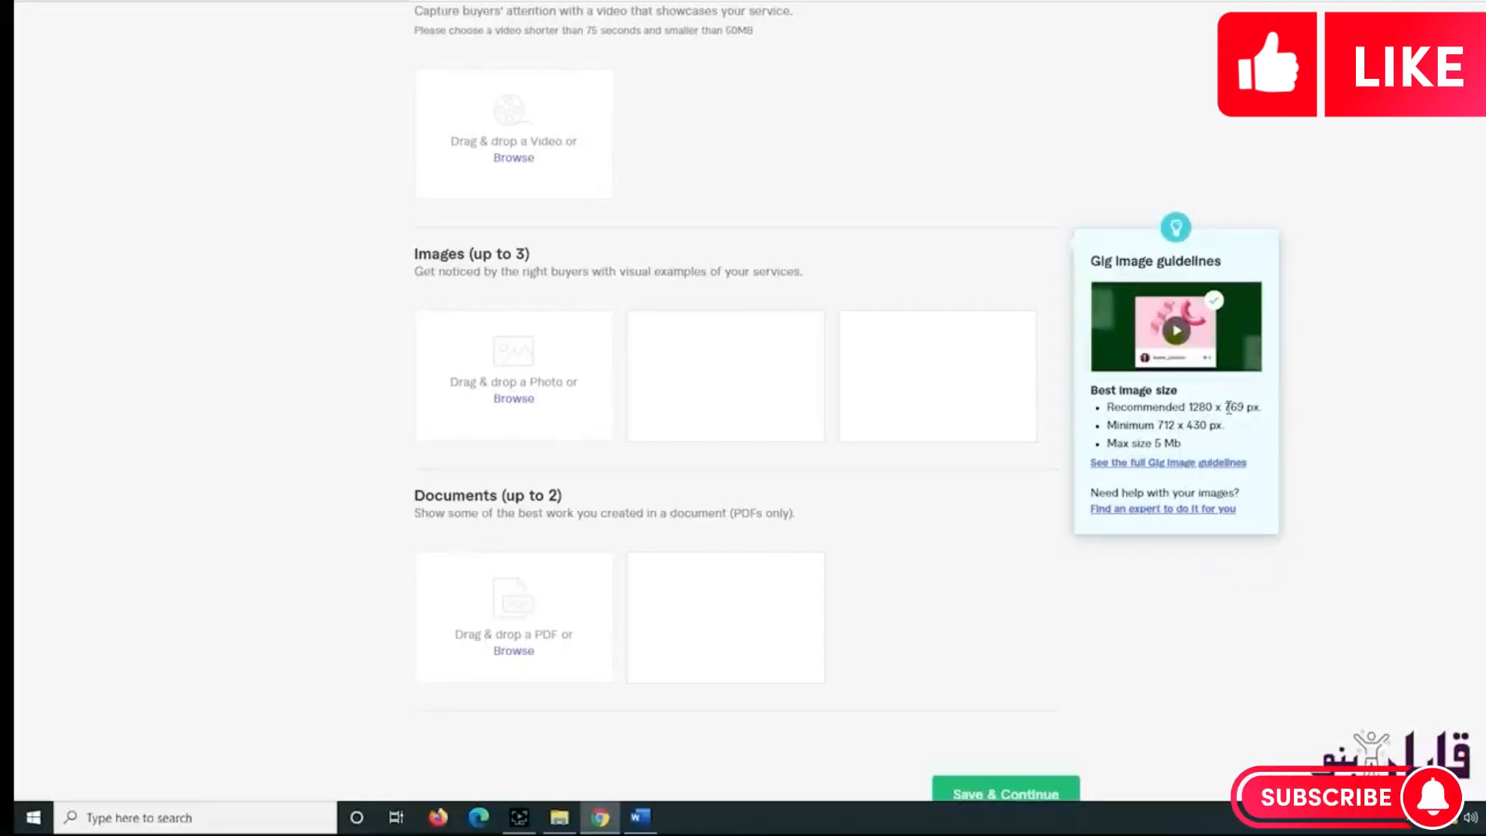
# Step: Upload the Instagram Hashtag Research file from the Desktop as the Fiverr gig's first image, then save the Gallery stage and continue
pyautogui.click(515, 400)
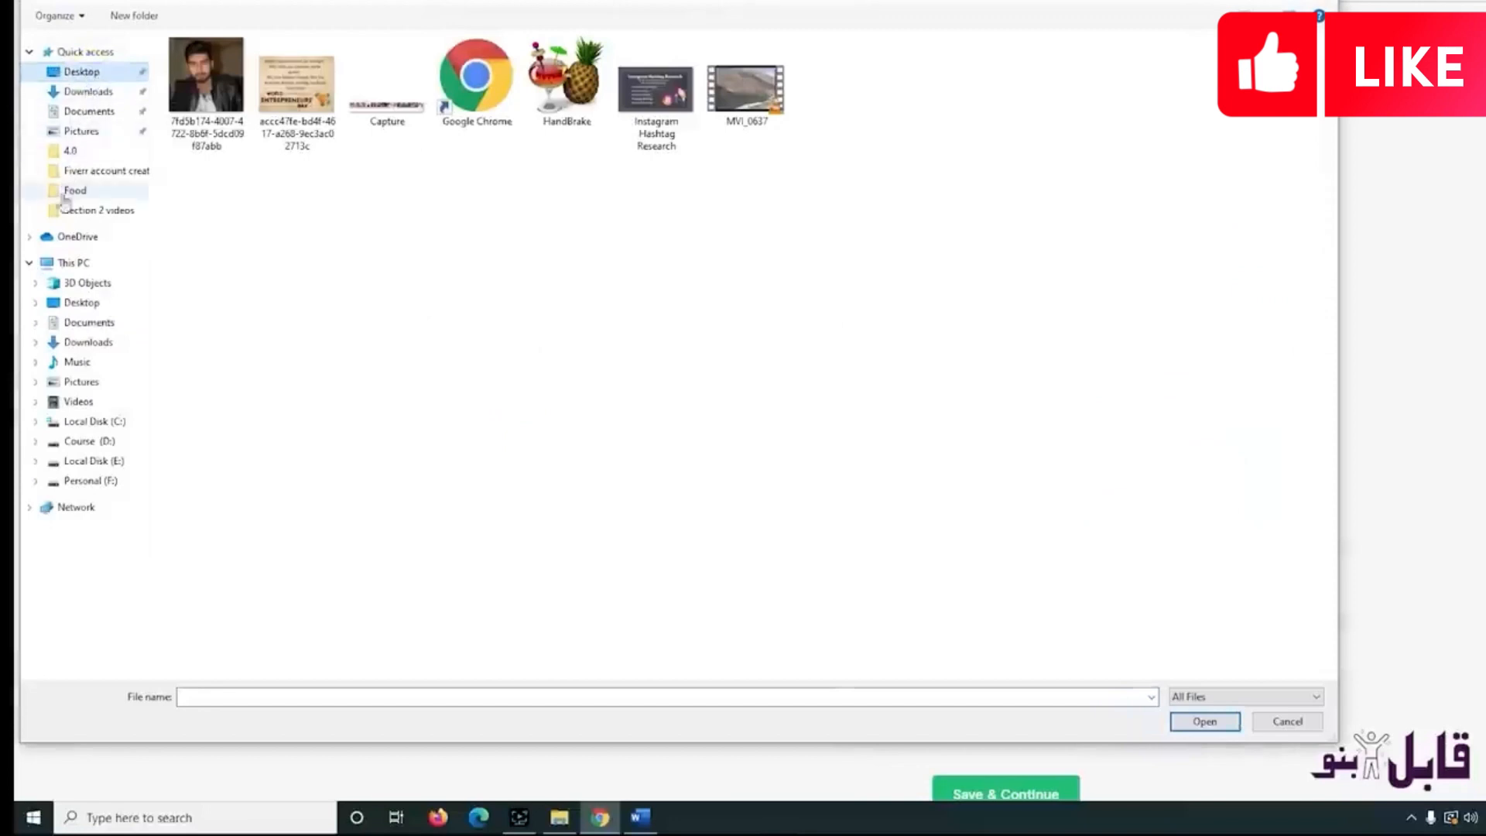
pyautogui.click(667, 104)
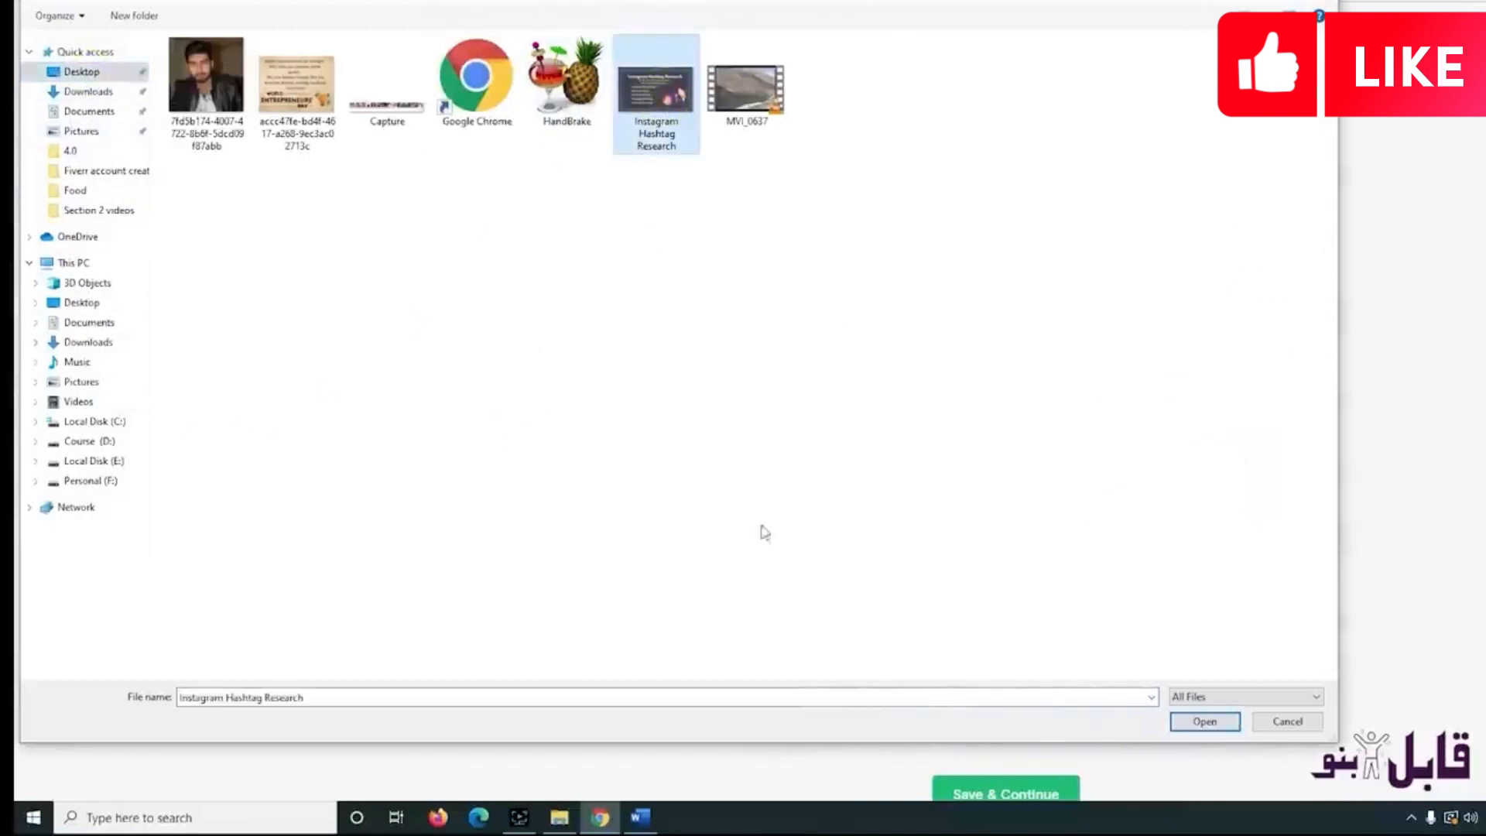
pyautogui.click(1212, 726)
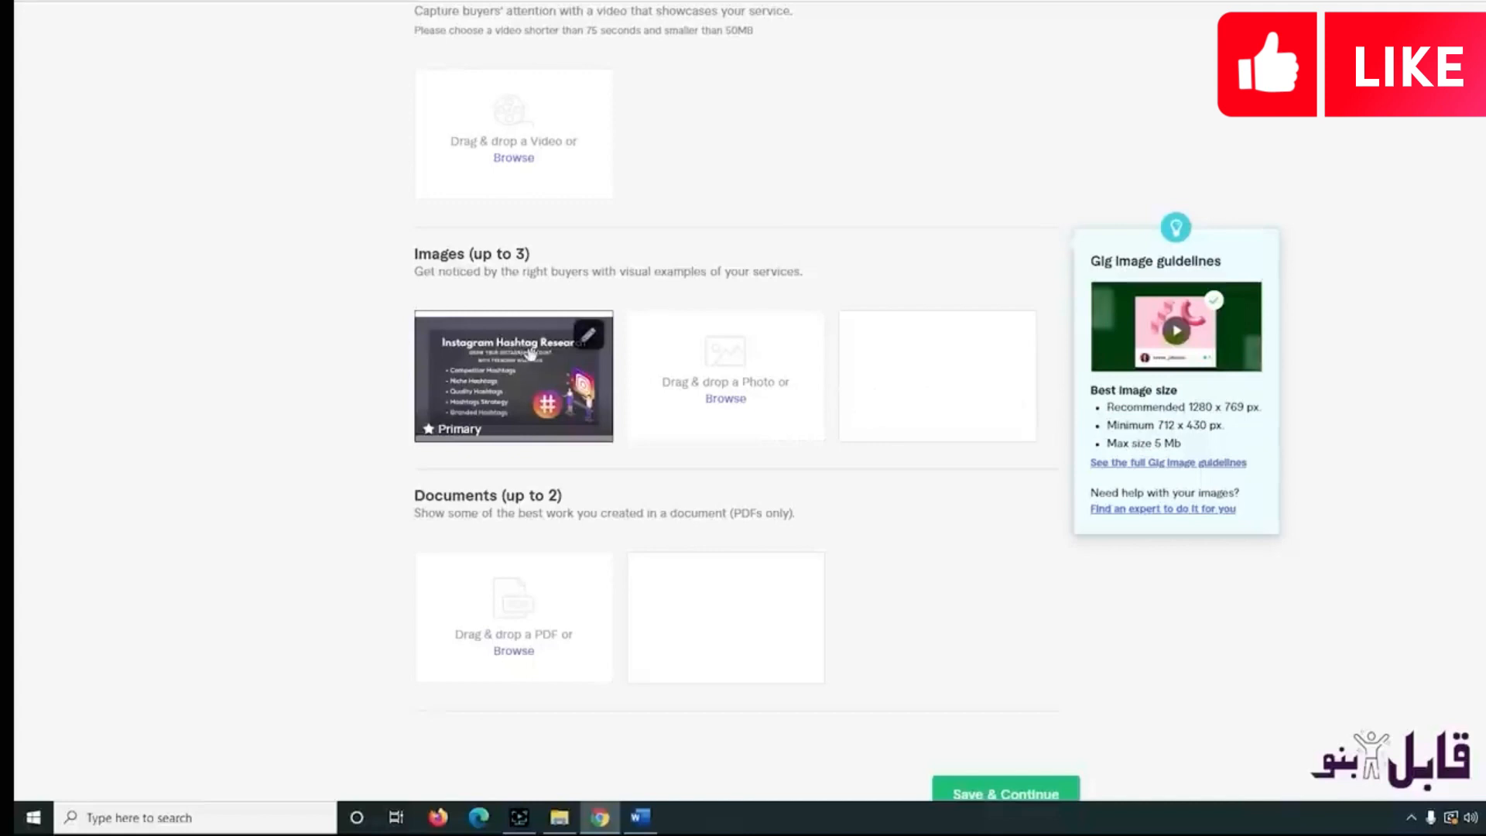
pyautogui.scroll(-3, 1436, 573)
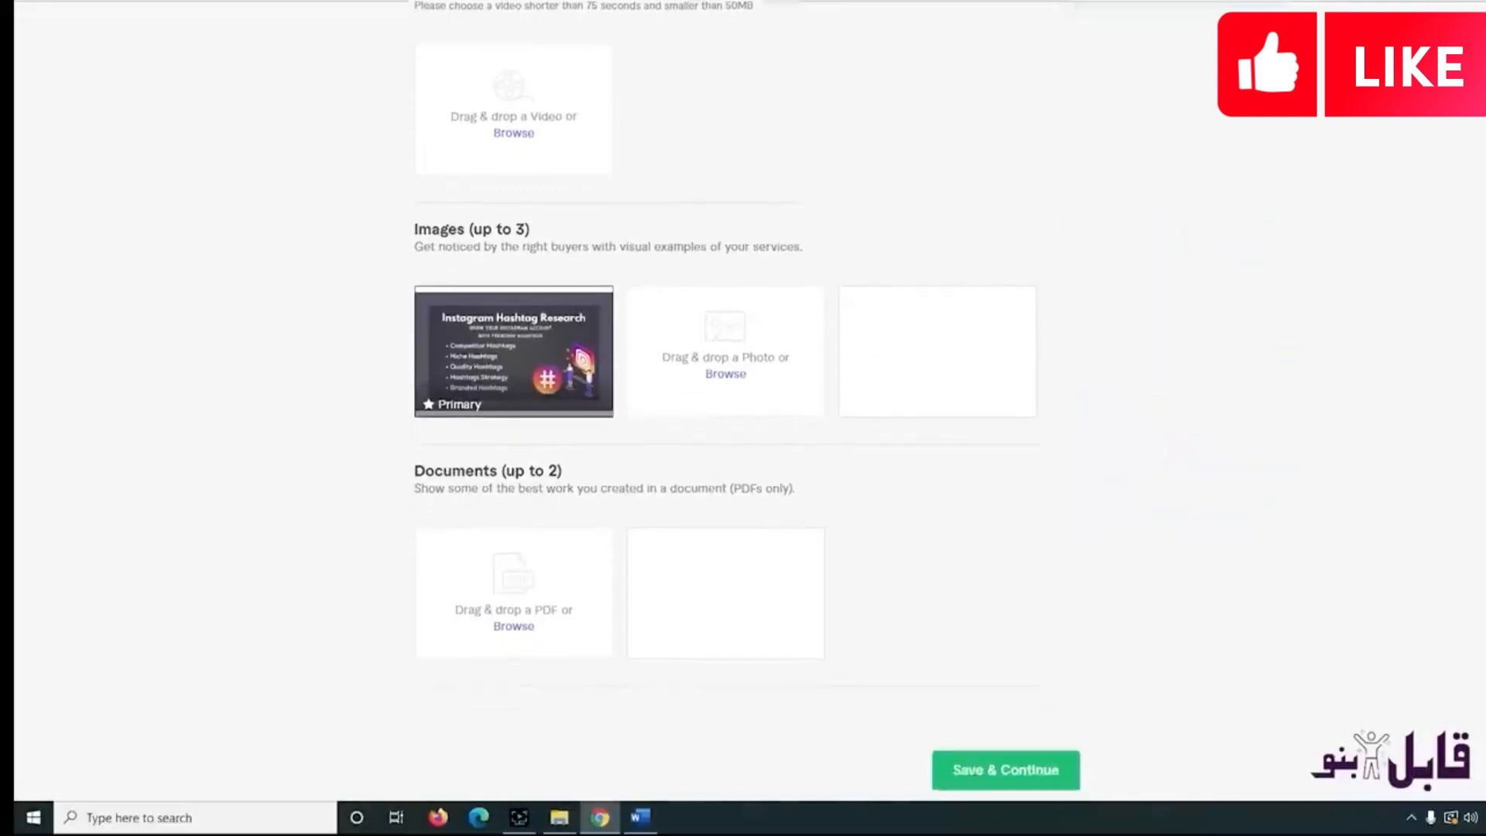
pyautogui.click(1014, 603)
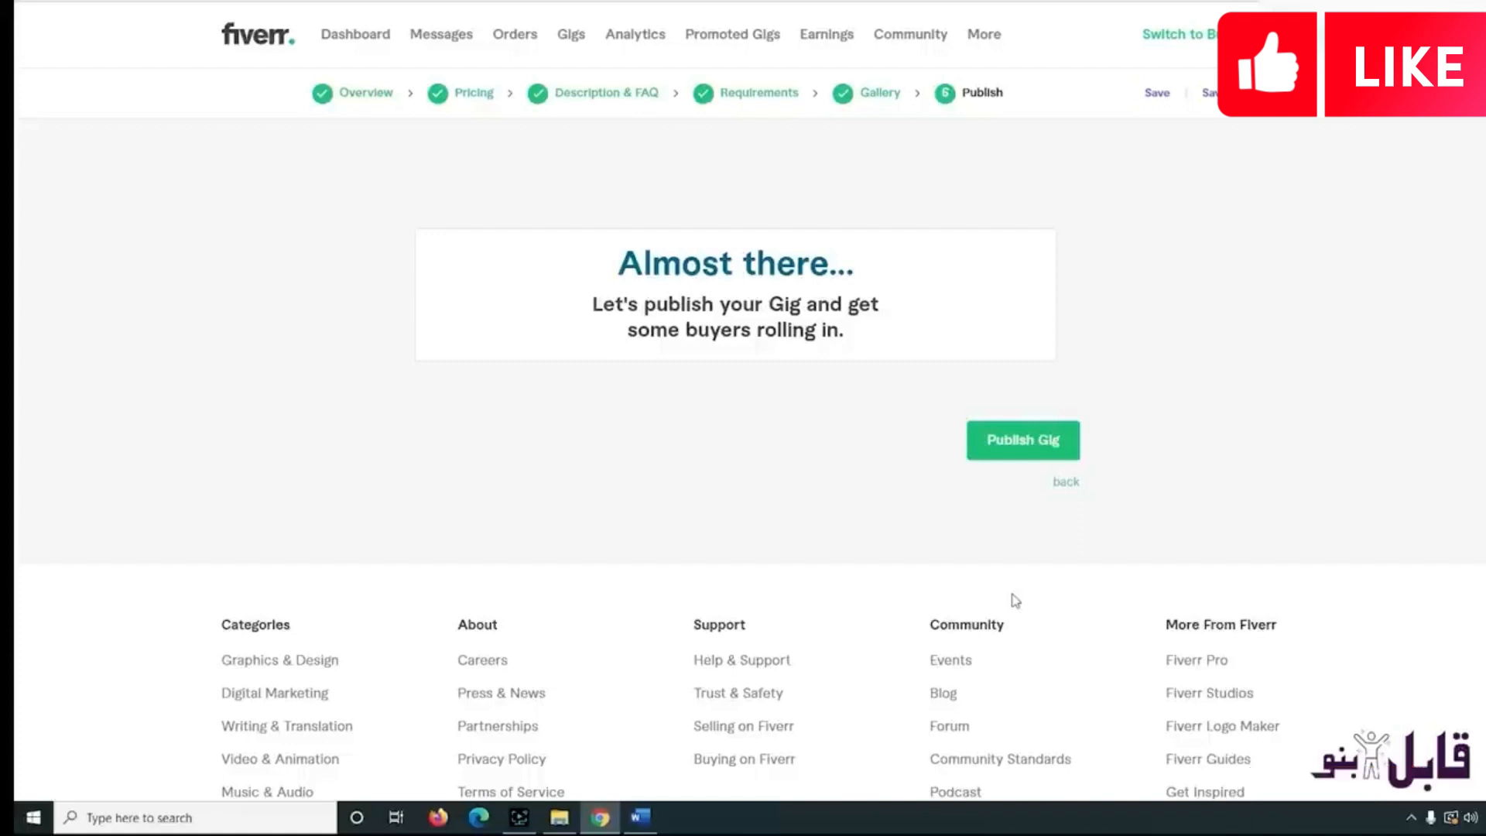
# Step: Publish the gig and finish the publishing stage to return to the list of active gigs
pyautogui.click(1016, 447)
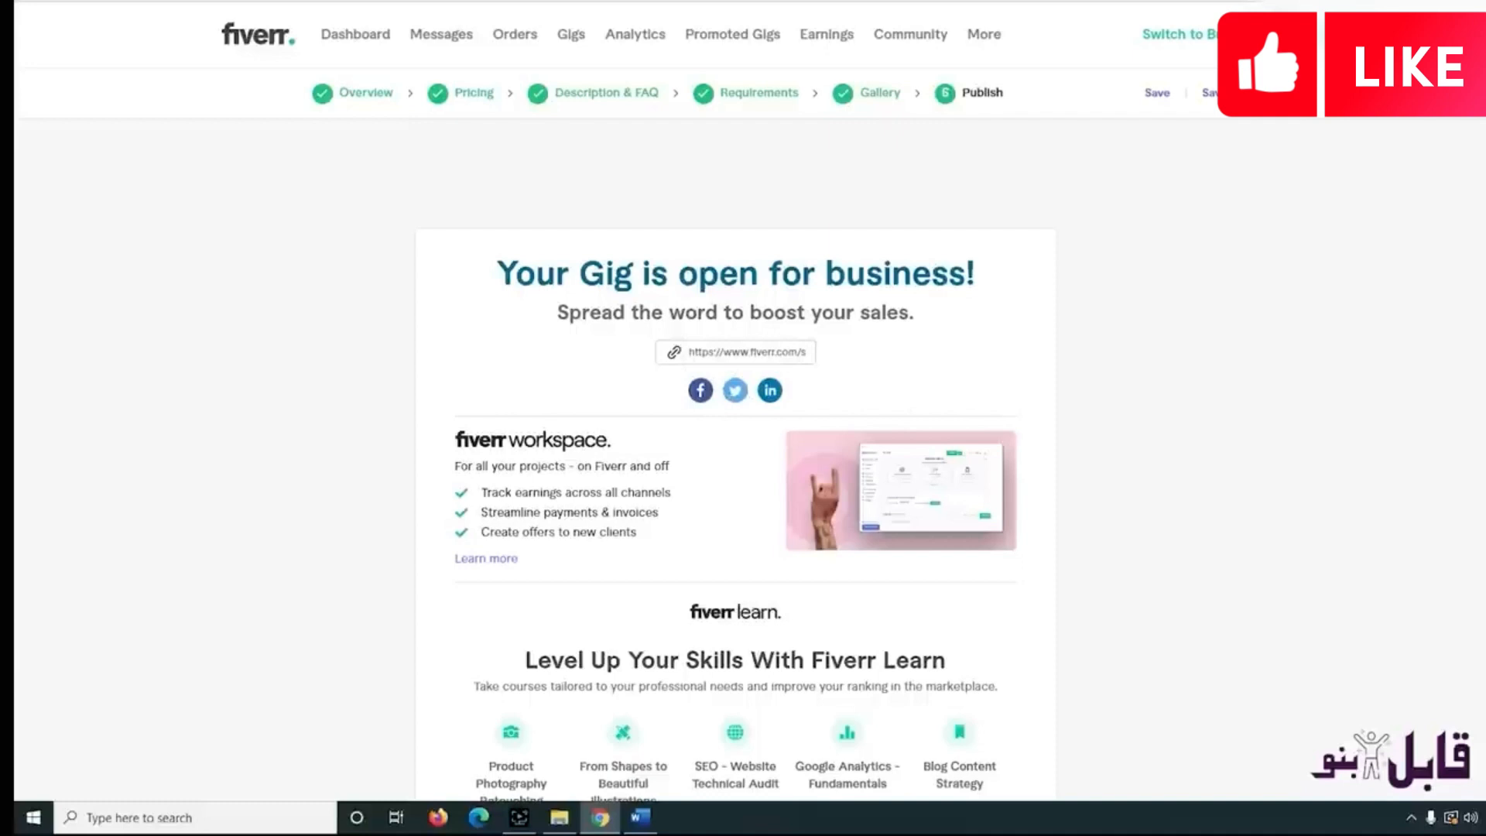
pyautogui.scroll(-1, 735, 418)
pyautogui.scroll(-2, 735, 418)
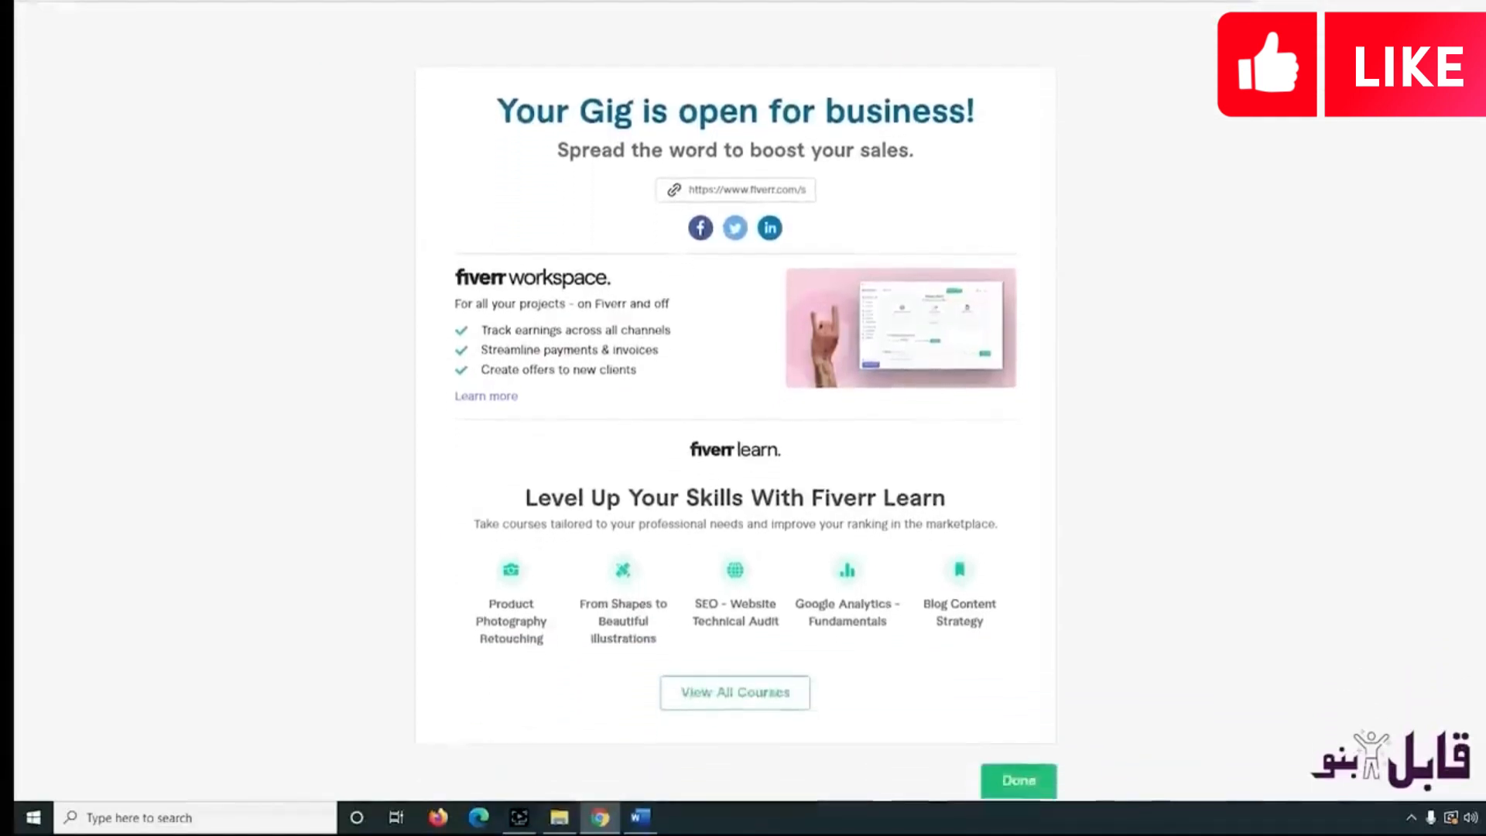
pyautogui.scroll(-3, 735, 418)
pyautogui.click(1023, 619)
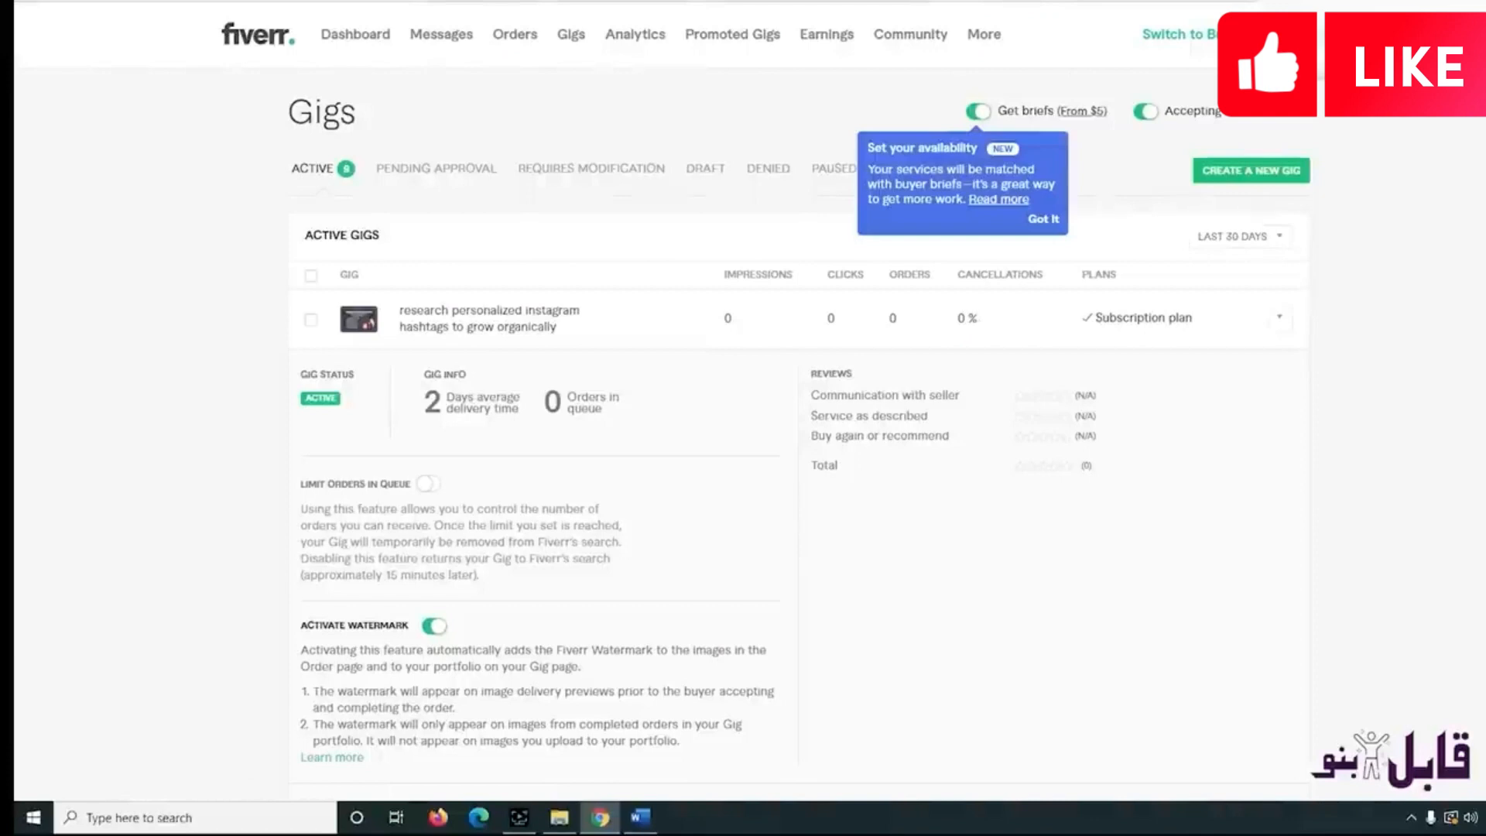
# Step: Go to the seller profile and review the published hashtag research gig's image, packages and description
pyautogui.click(1281, 34)
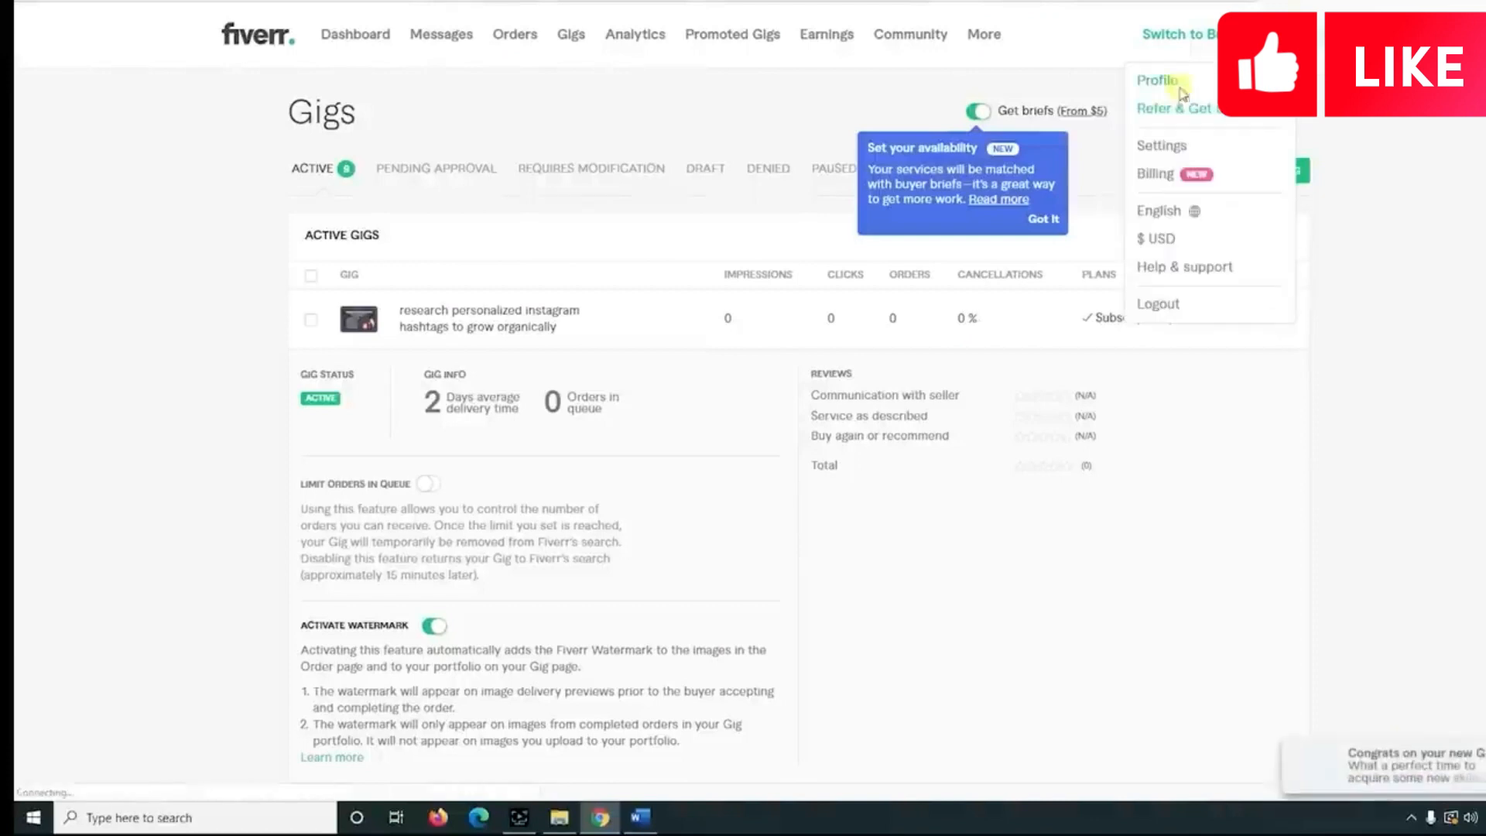
pyautogui.click(1181, 89)
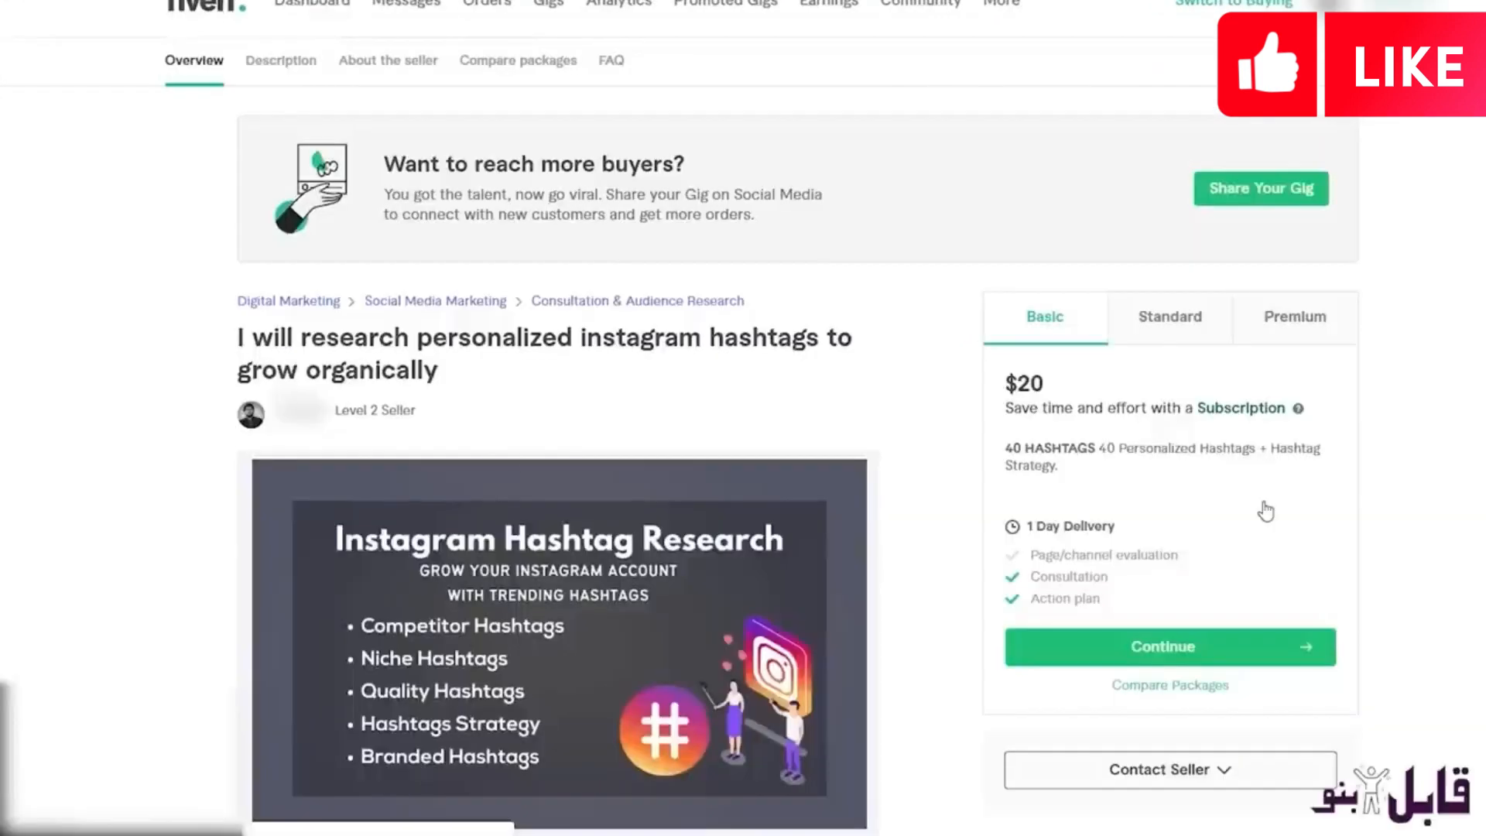
pyautogui.scroll(-2, 743, 418)
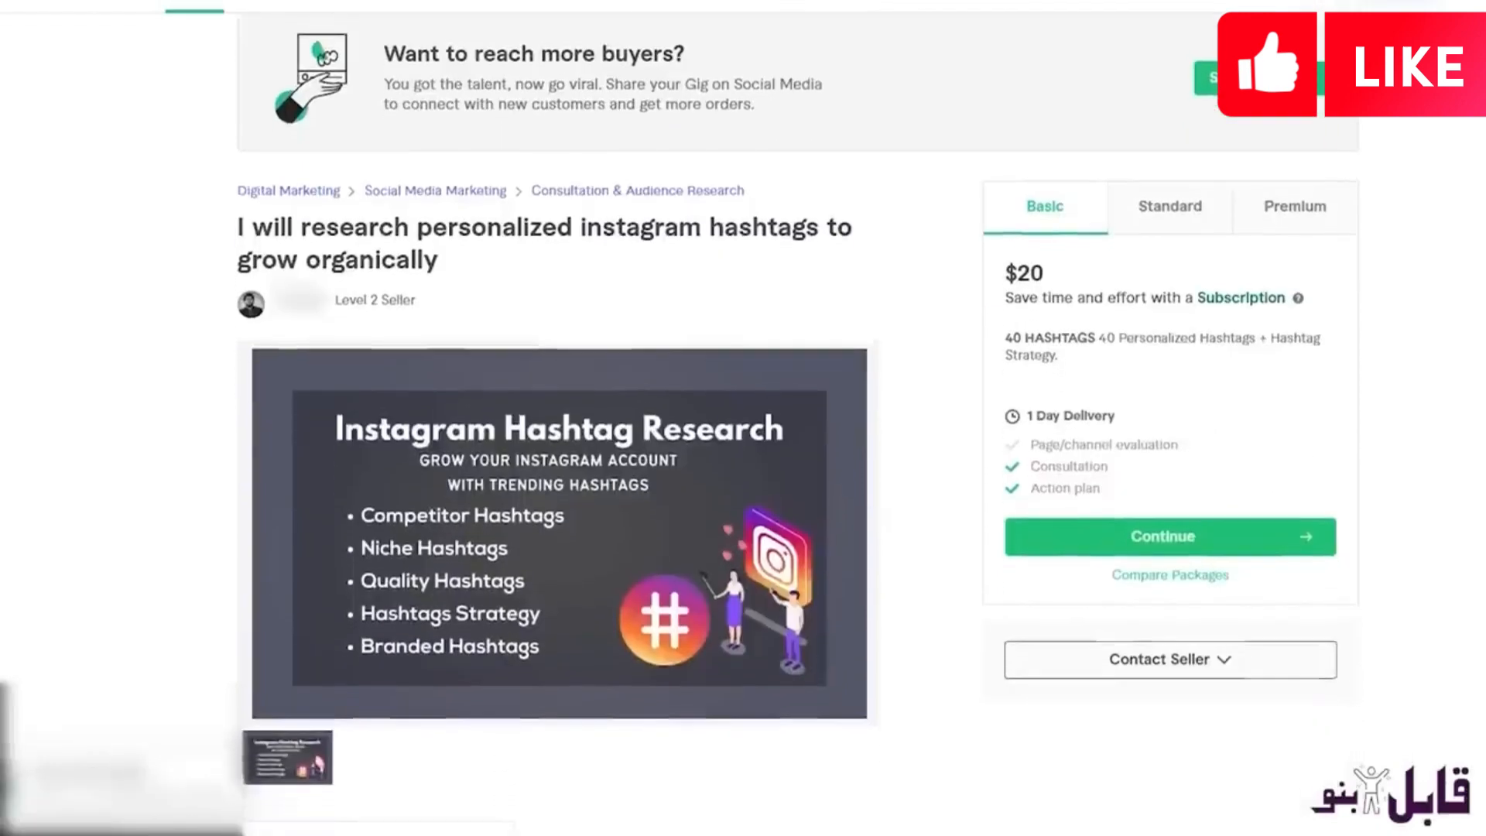
pyautogui.scroll(-2, 743, 418)
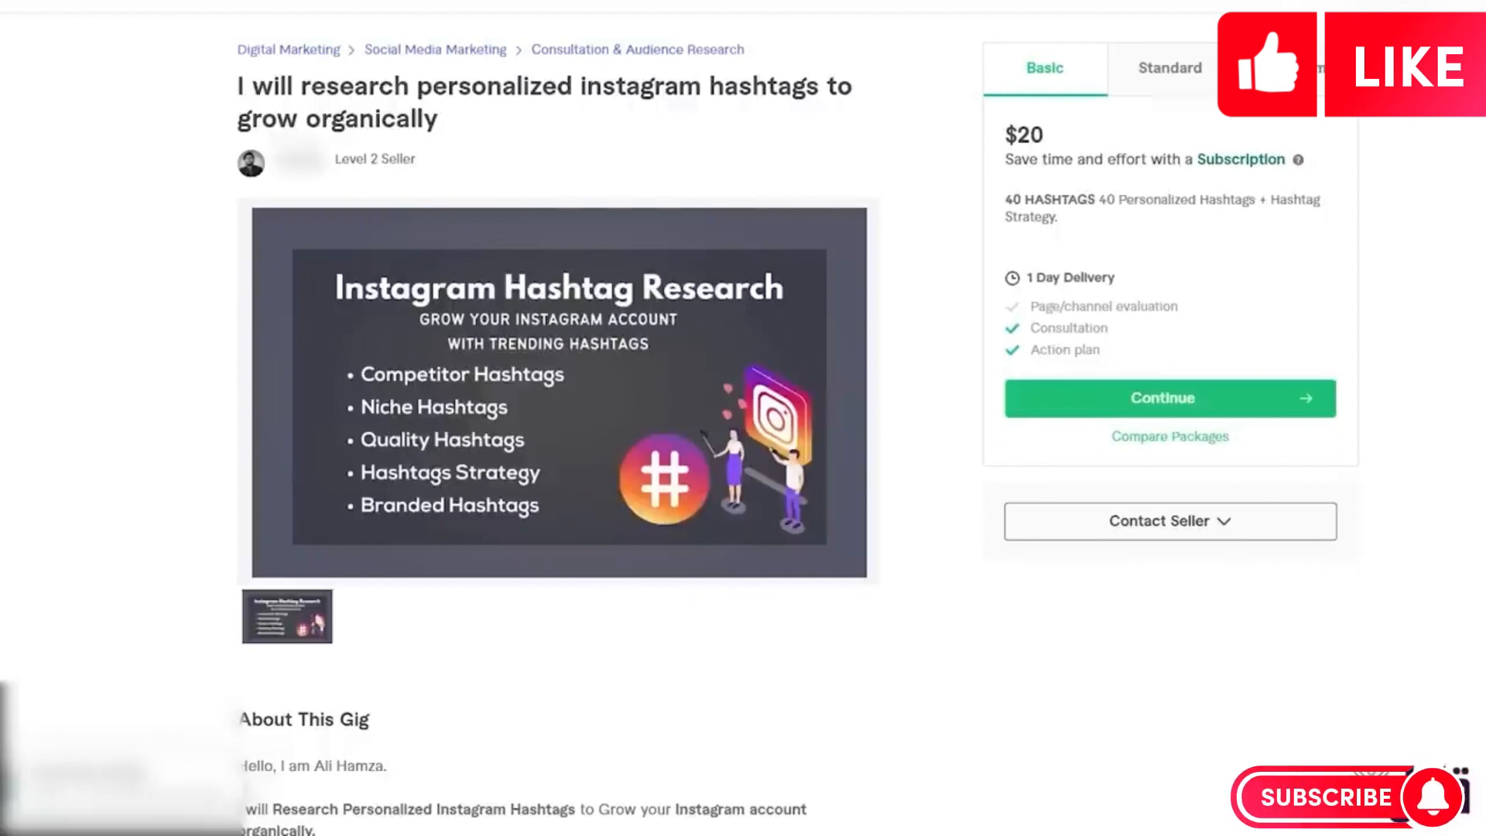
pyautogui.scroll(-9, 557, 418)
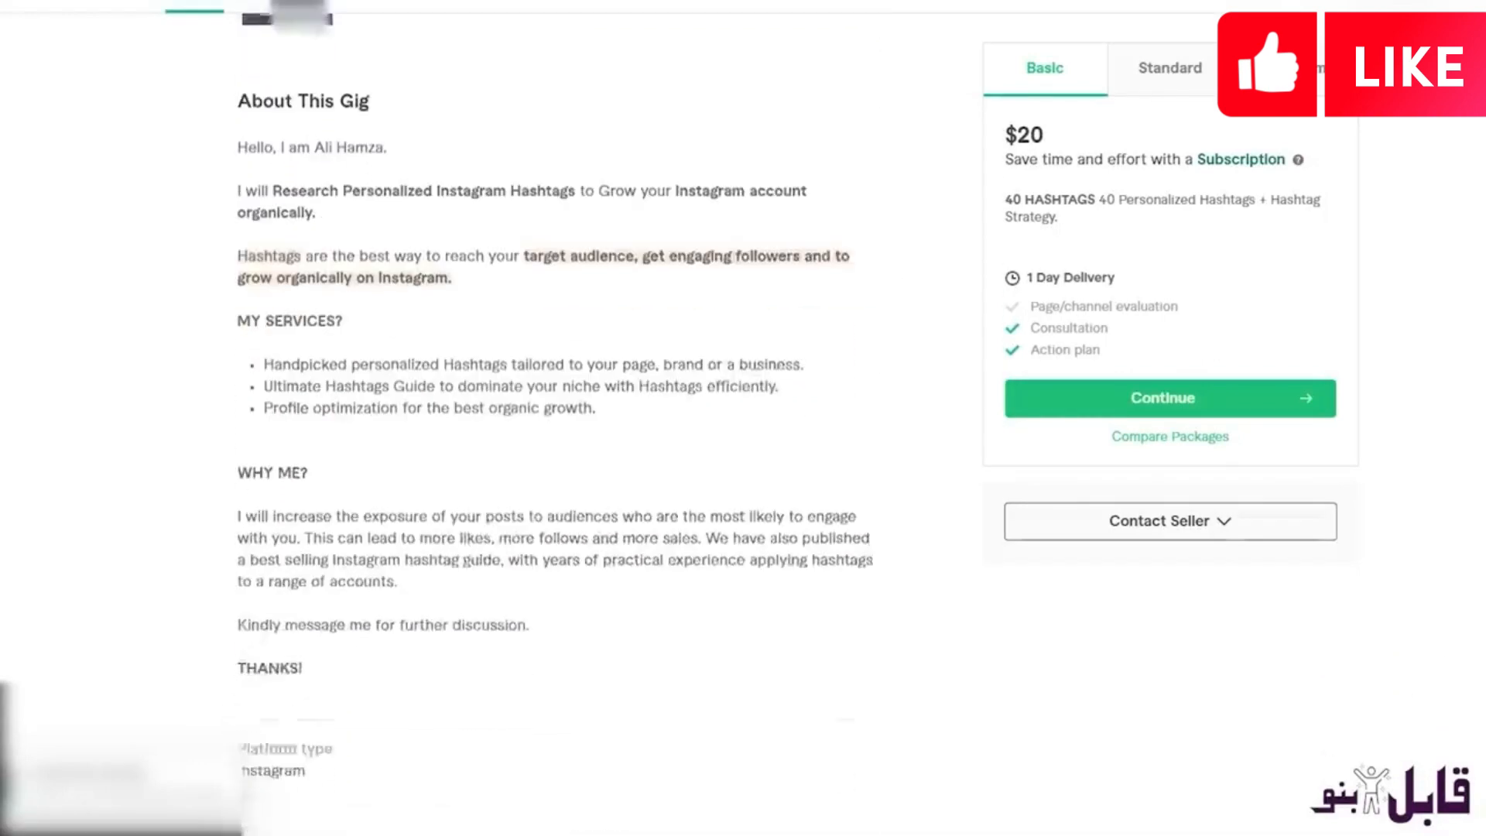
pyautogui.scroll(6, 557, 418)
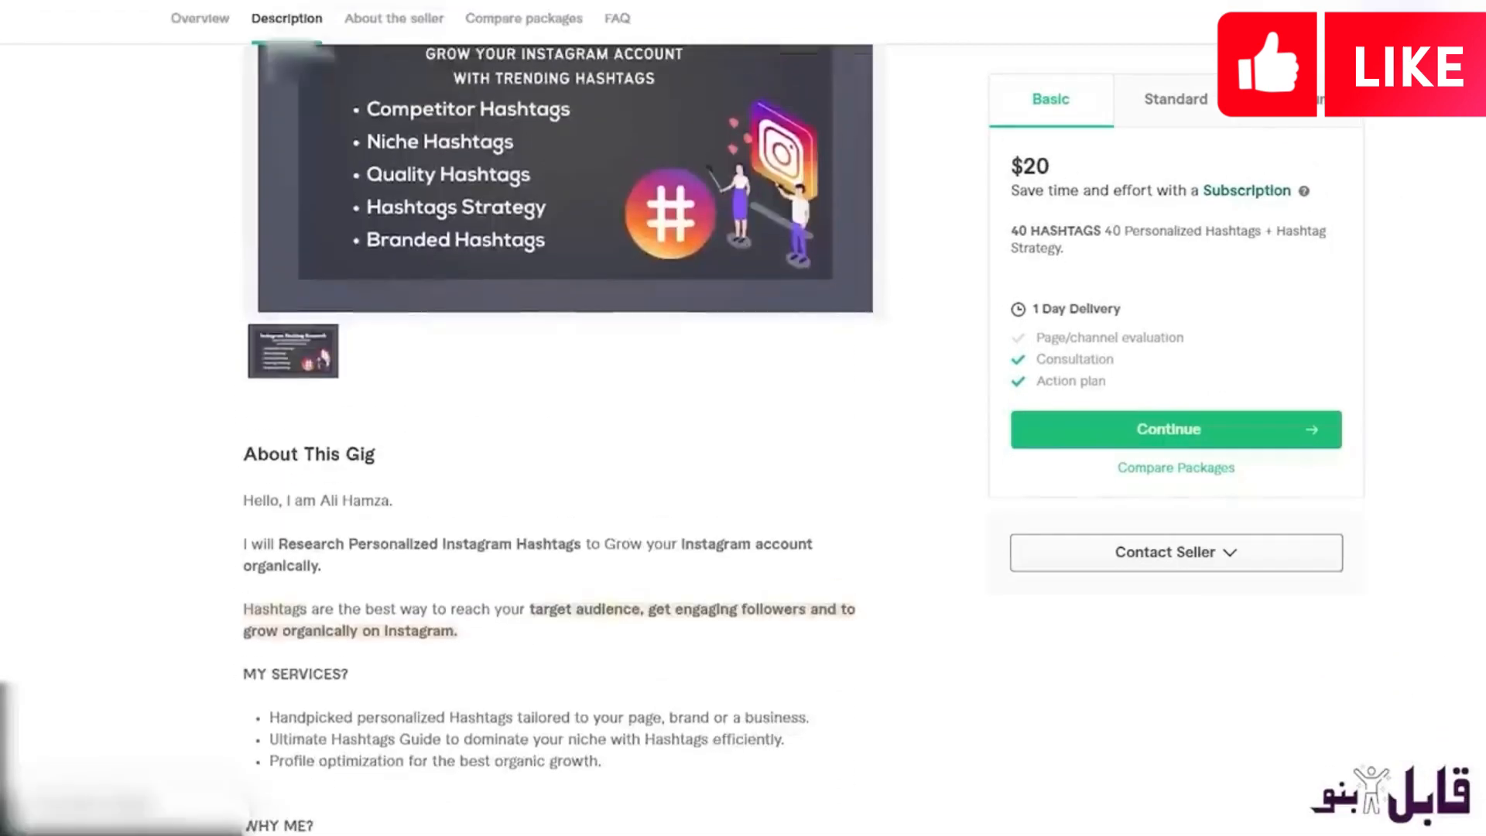
pyautogui.scroll(3, 563, 433)
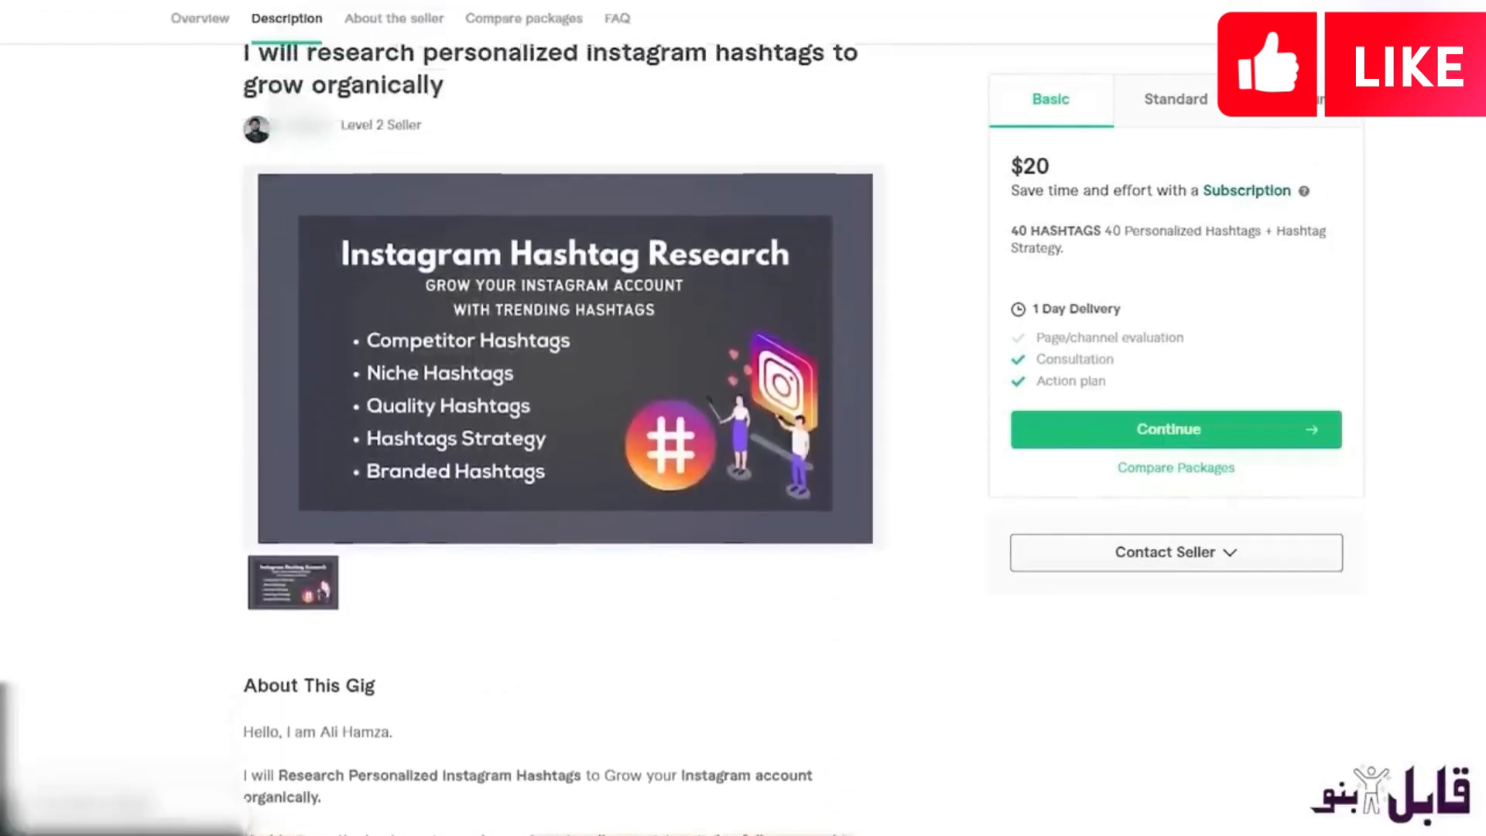
pyautogui.scroll(1, 563, 433)
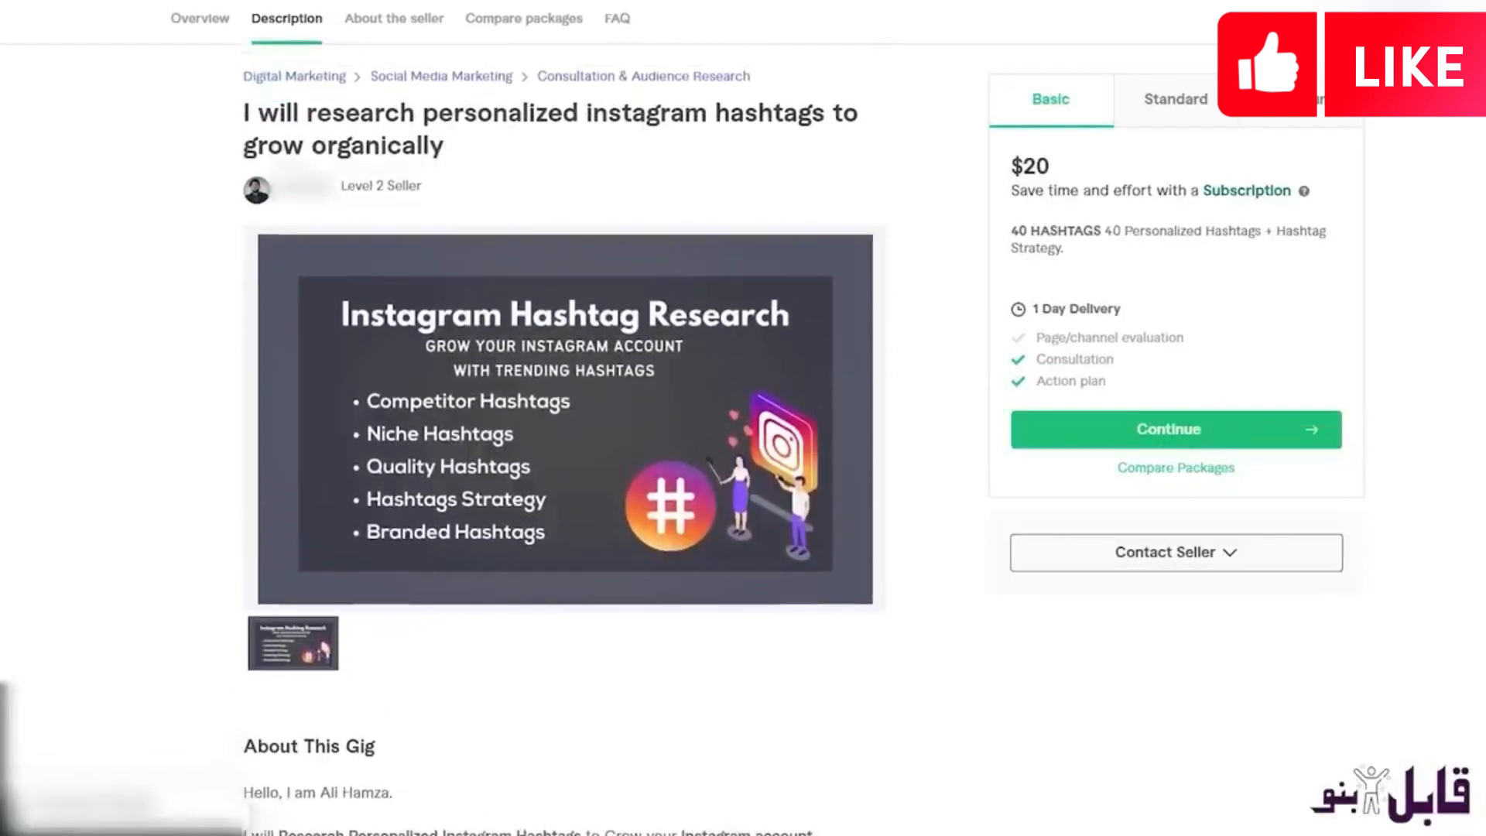